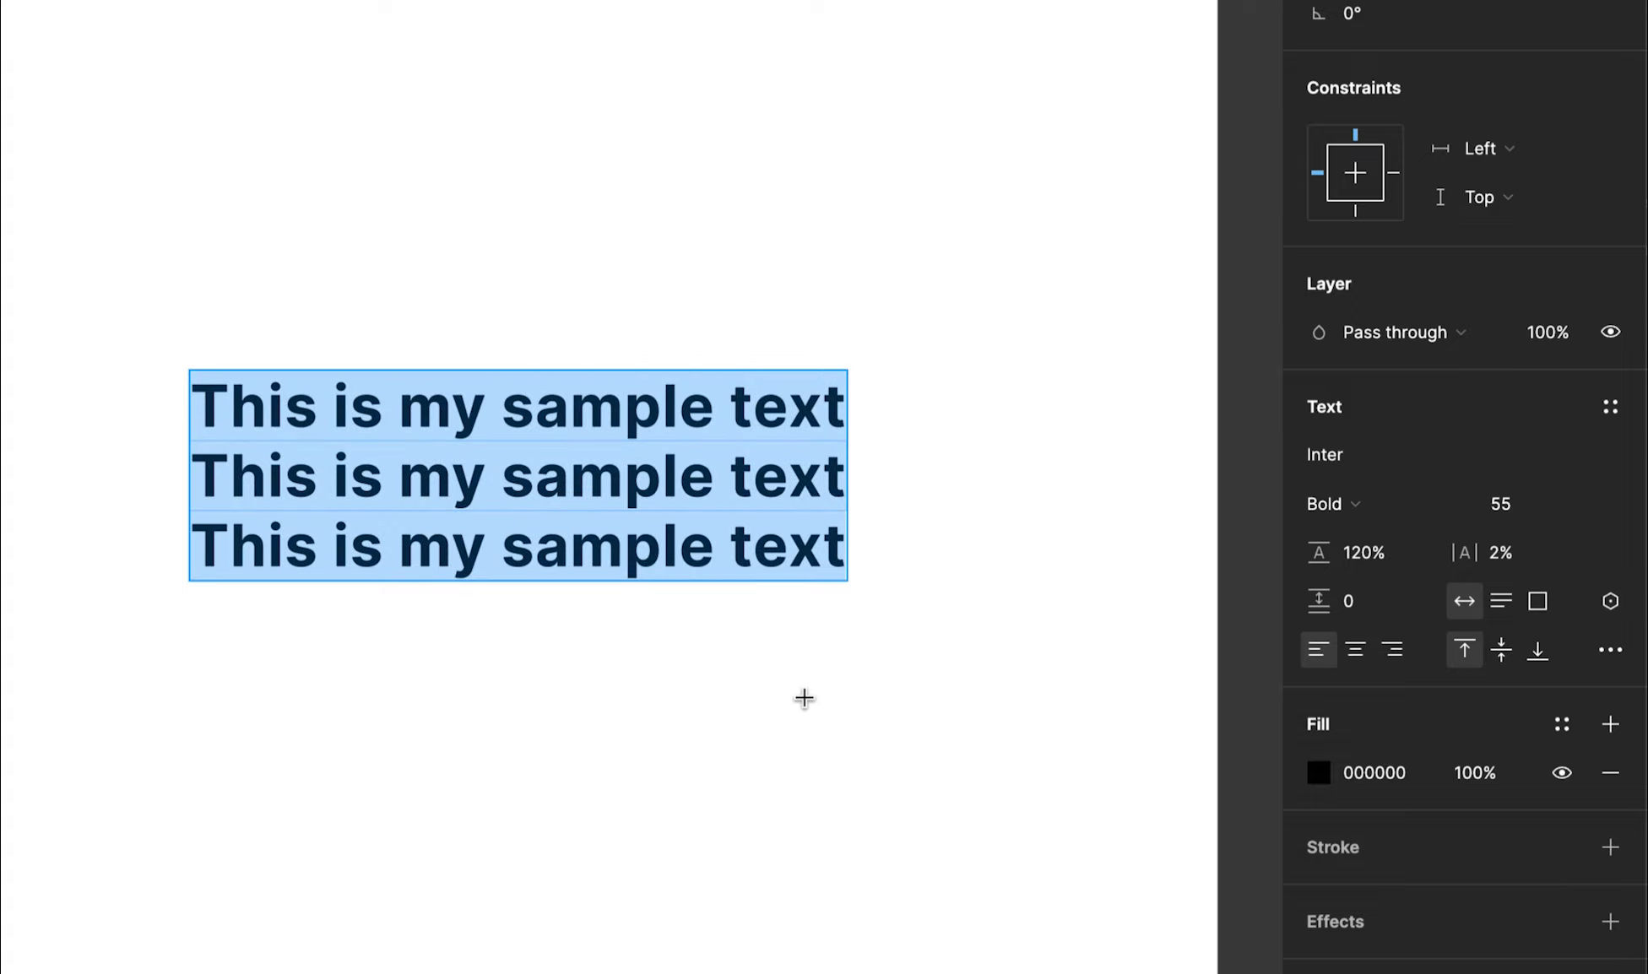
Paste two more copies of the three lines, separated by blank lines
{"action": "key", "text": "Right"}
{"action": "key", "text": "Return"}
{"action": "key", "text": "ctrl+v"}
{"action": "key", "text": "Return"}
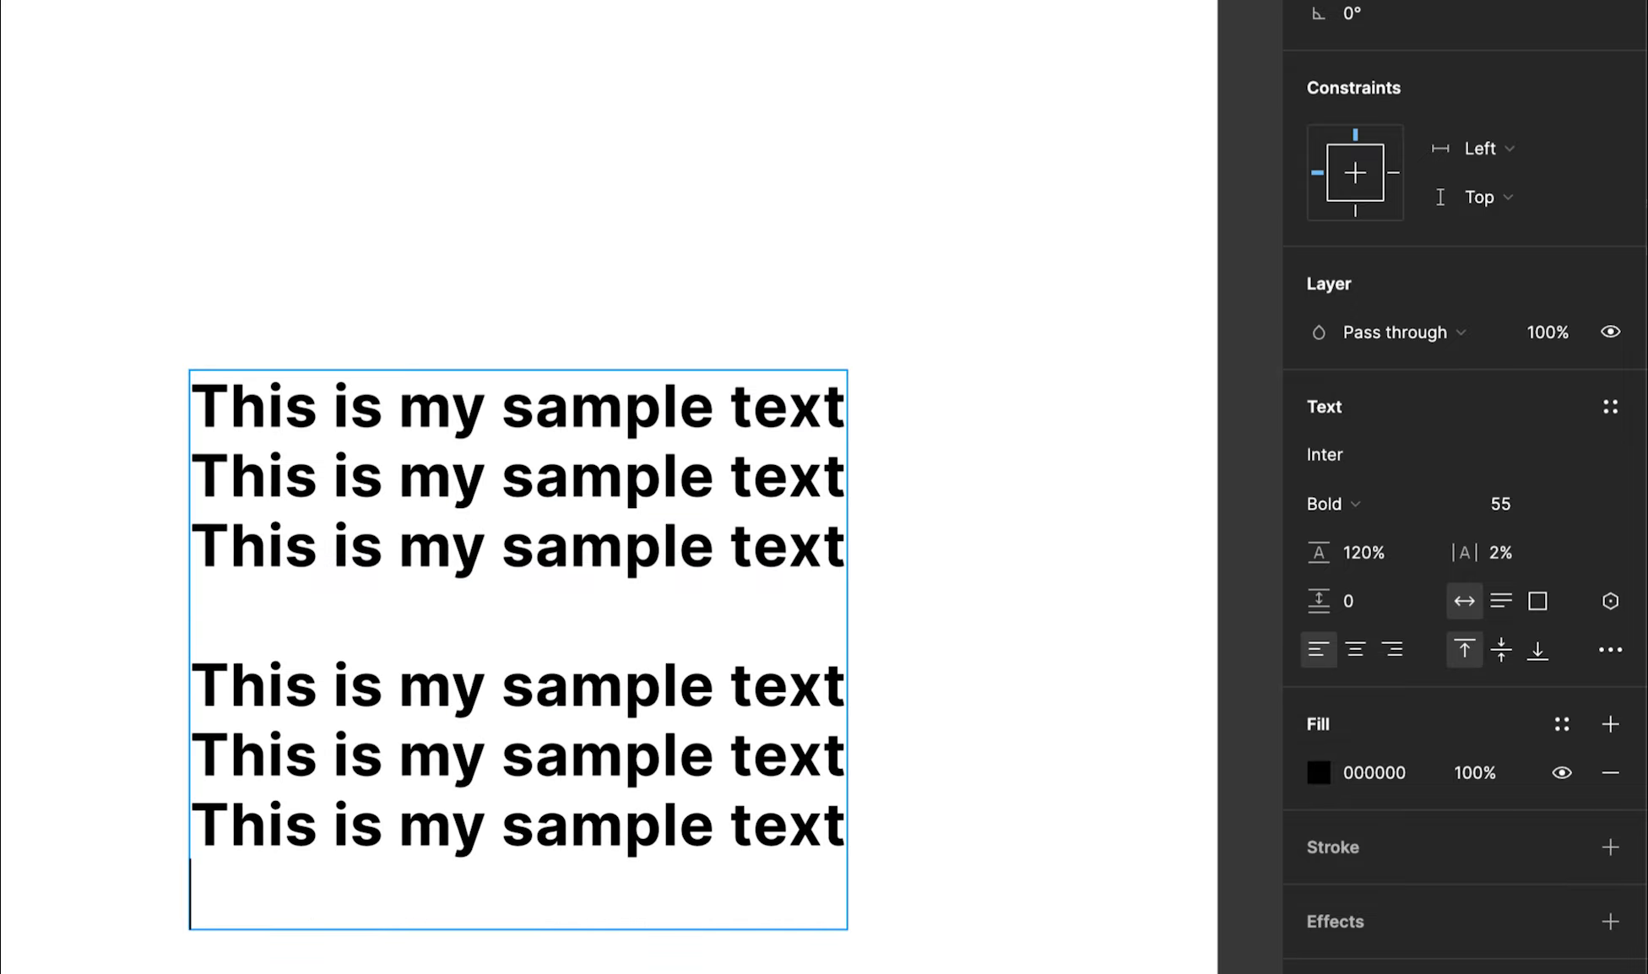
{"action": "key", "text": "Return"}
{"action": "key", "text": "ctrl+v"}
{"action": "key", "text": "Escape"}
Bring the whole text block into view and raise its paragraph spacing to 13
{"action": "scroll", "coordinate": [755, 708], "scroll_direction": "down", "scroll_amount": 3}
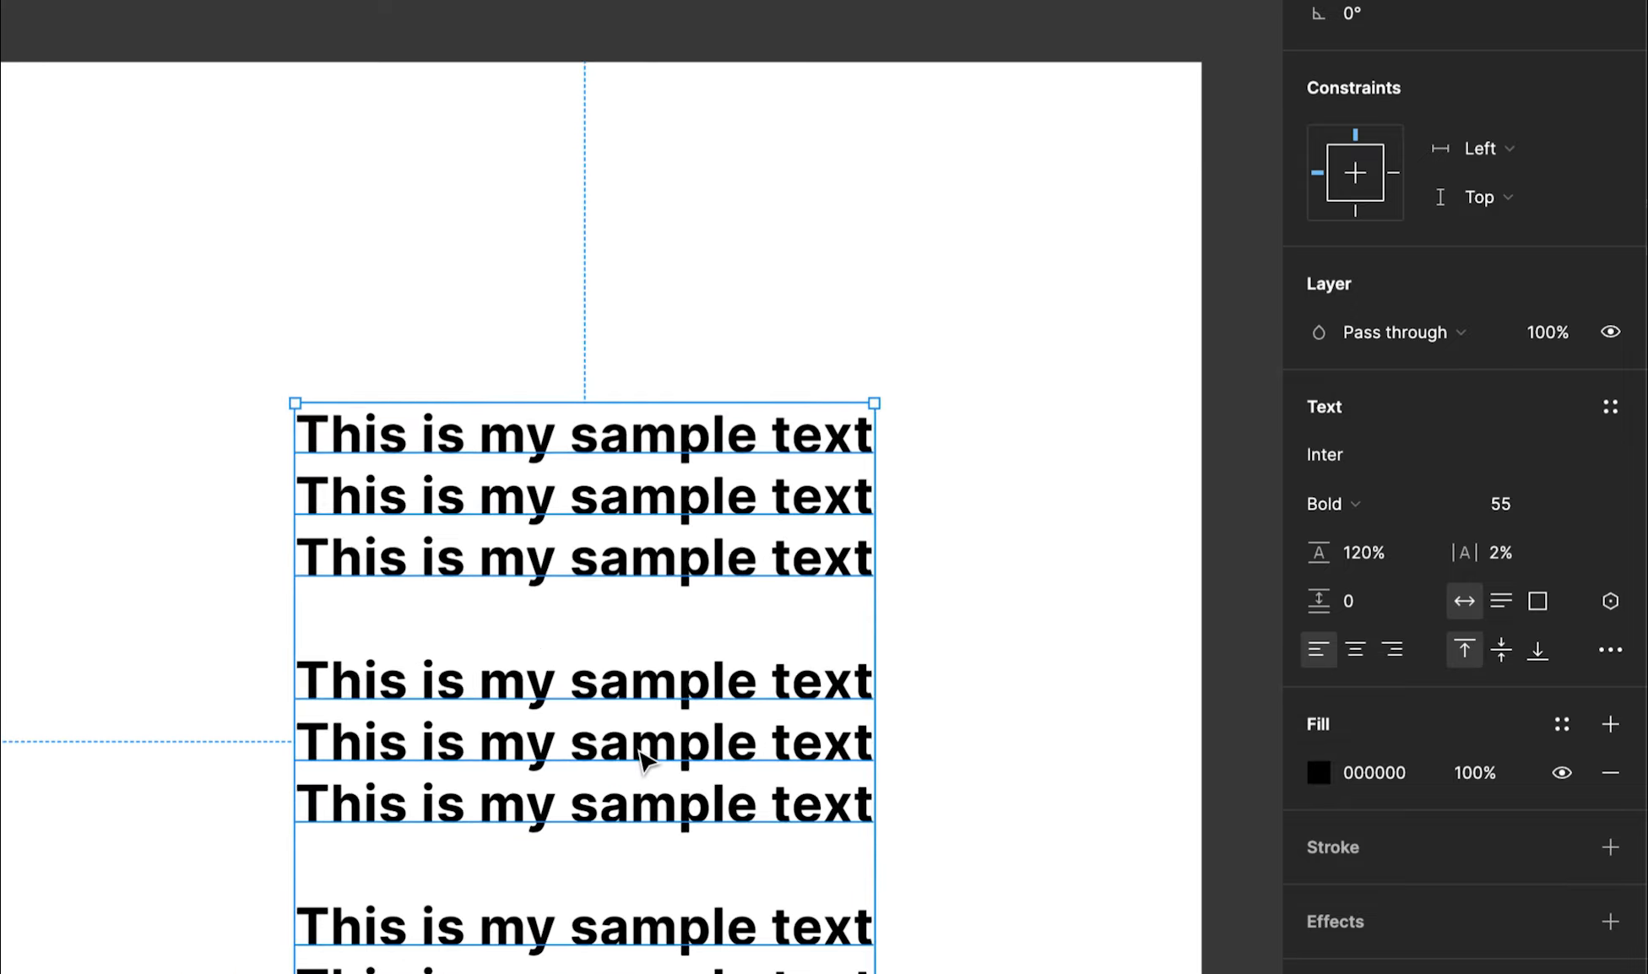
{"action": "left_click_drag", "start_coordinate": [800, 814], "coordinate": [762, 641]}
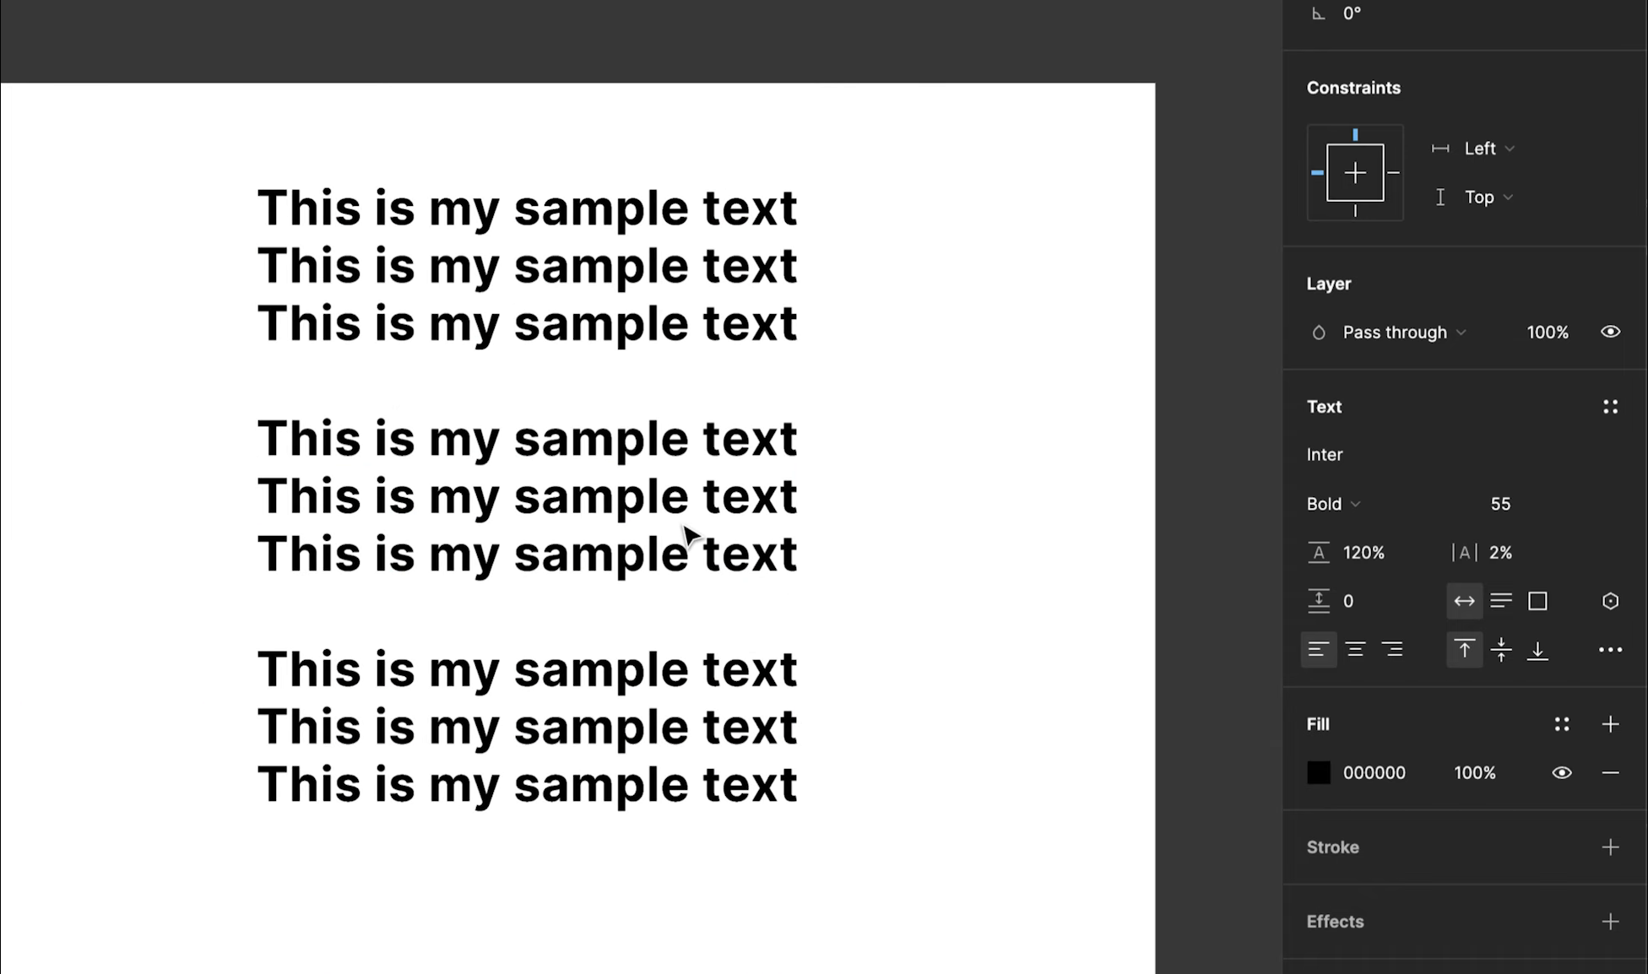
{"action": "left_click", "coordinate": [684, 534]}
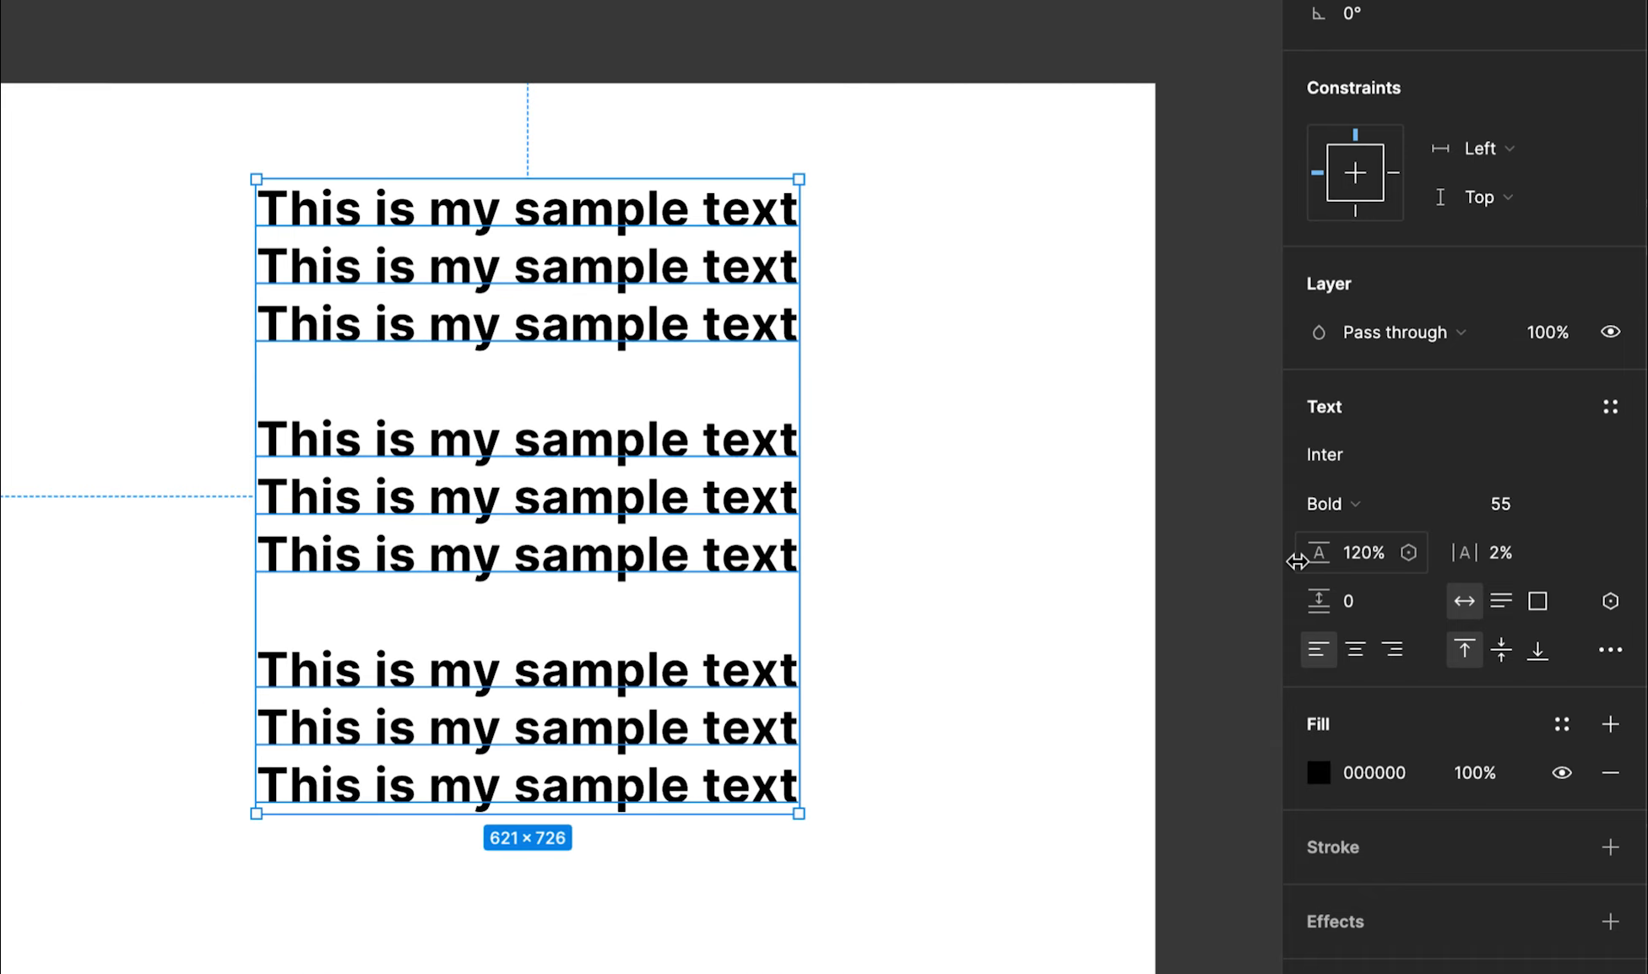
{"action": "left_click_drag", "start_coordinate": [1330, 601], "coordinate": [1348, 607]}
{"action": "key", "text": "Up"}
{"action": "key", "text": "Up"}
{"action": "key", "text": "Up"}
{"action": "key", "text": "Up"}
{"action": "key", "text": "Up"}
{"action": "key", "text": "Up"}
{"action": "key", "text": "Up"}
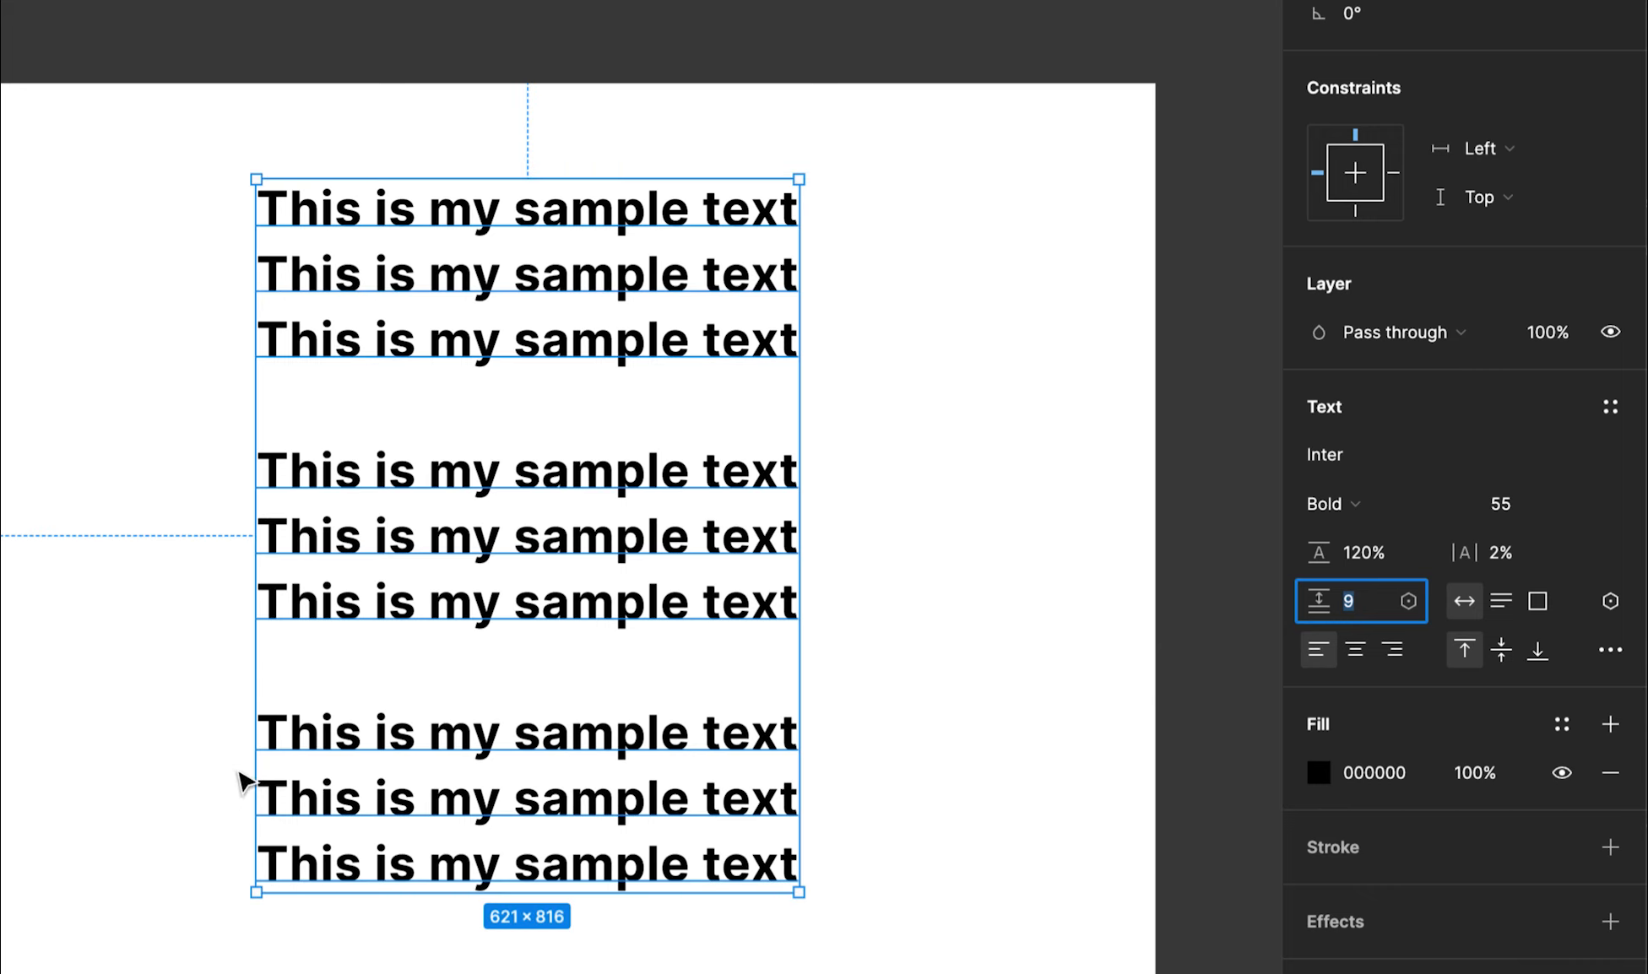
{"action": "key", "text": "Up"}
{"action": "key", "text": "Up"}
{"action": "key", "text": "Up"}
{"action": "key", "text": "Up"}
{"action": "key", "text": "Up"}
{"action": "key", "text": "Up"}
{"action": "key", "text": "Up"}
{"action": "key", "text": "Up"}
{"action": "key", "text": "Up"}
{"action": "key", "text": "Up"}
{"action": "key", "text": "Up"}
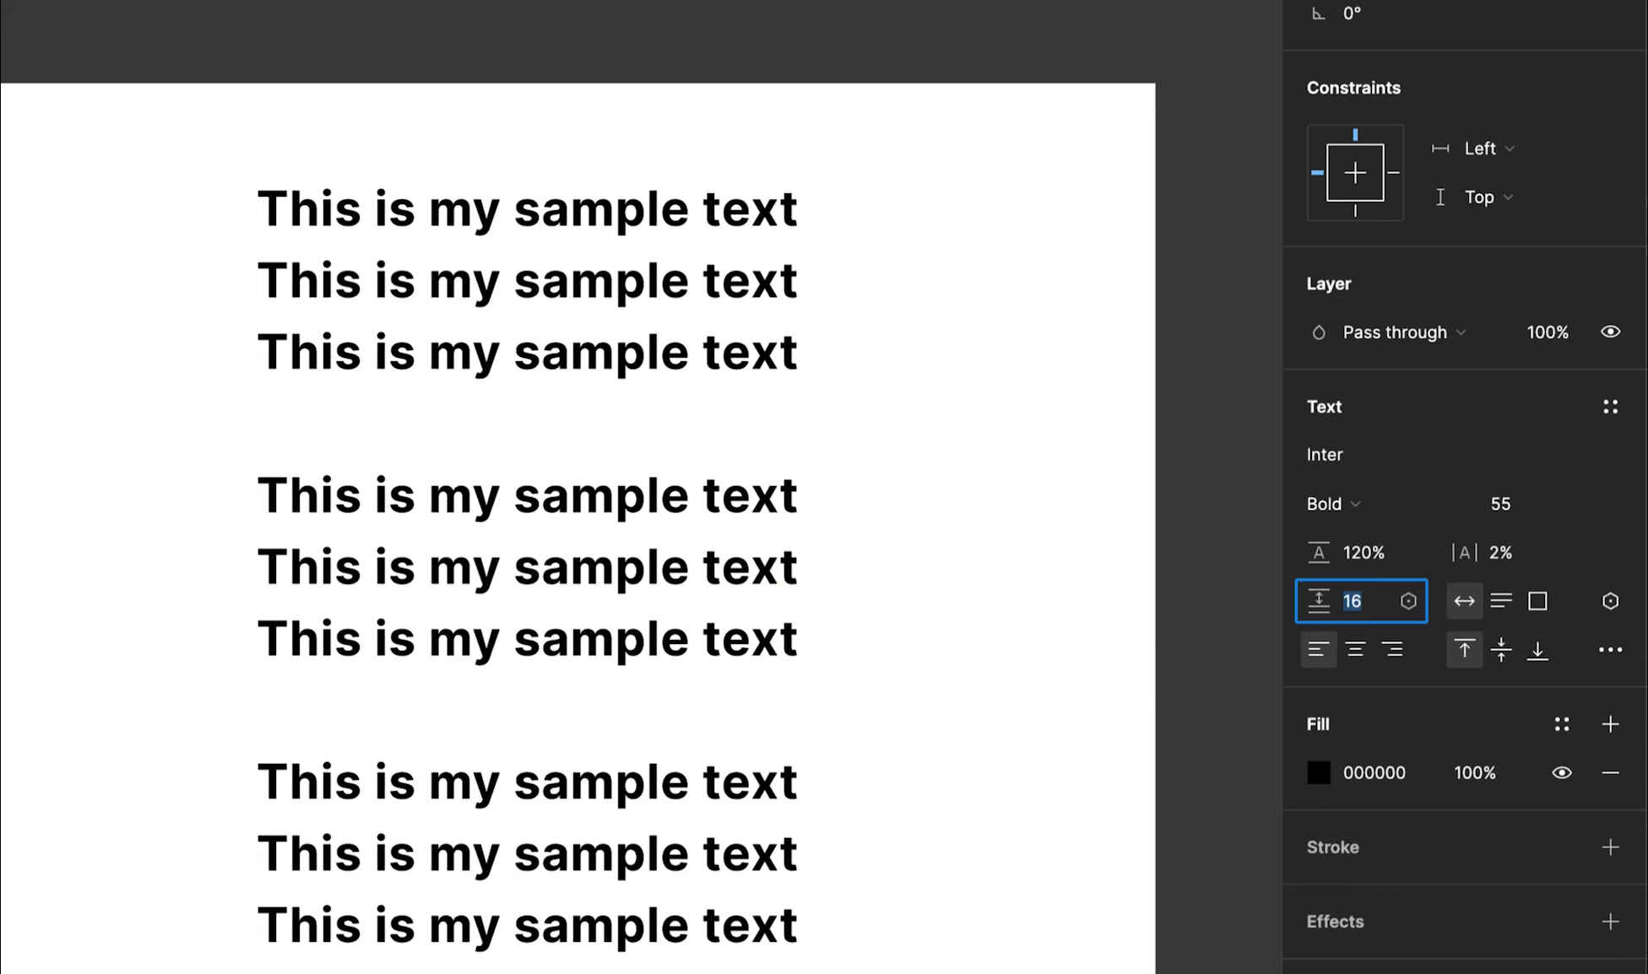
Lower the paragraph spacing back to 2, then delete the text layer
{"action": "key", "text": "Down"}
{"action": "key", "text": "Down"}
{"action": "key", "text": "Down"}
{"action": "key", "text": "Down"}
{"action": "key", "text": "Down"}
{"action": "key", "text": "Down"}
{"action": "key", "text": "Down"}
{"action": "key", "text": "Down"}
{"action": "key", "text": "Down"}
{"action": "key", "text": "Down"}
{"action": "key", "text": "Down"}
{"action": "key", "text": "Down"}
{"action": "key", "text": "Down"}
{"action": "key", "text": "Down"}
{"action": "key", "text": "Down"}
{"action": "key", "text": "Down"}
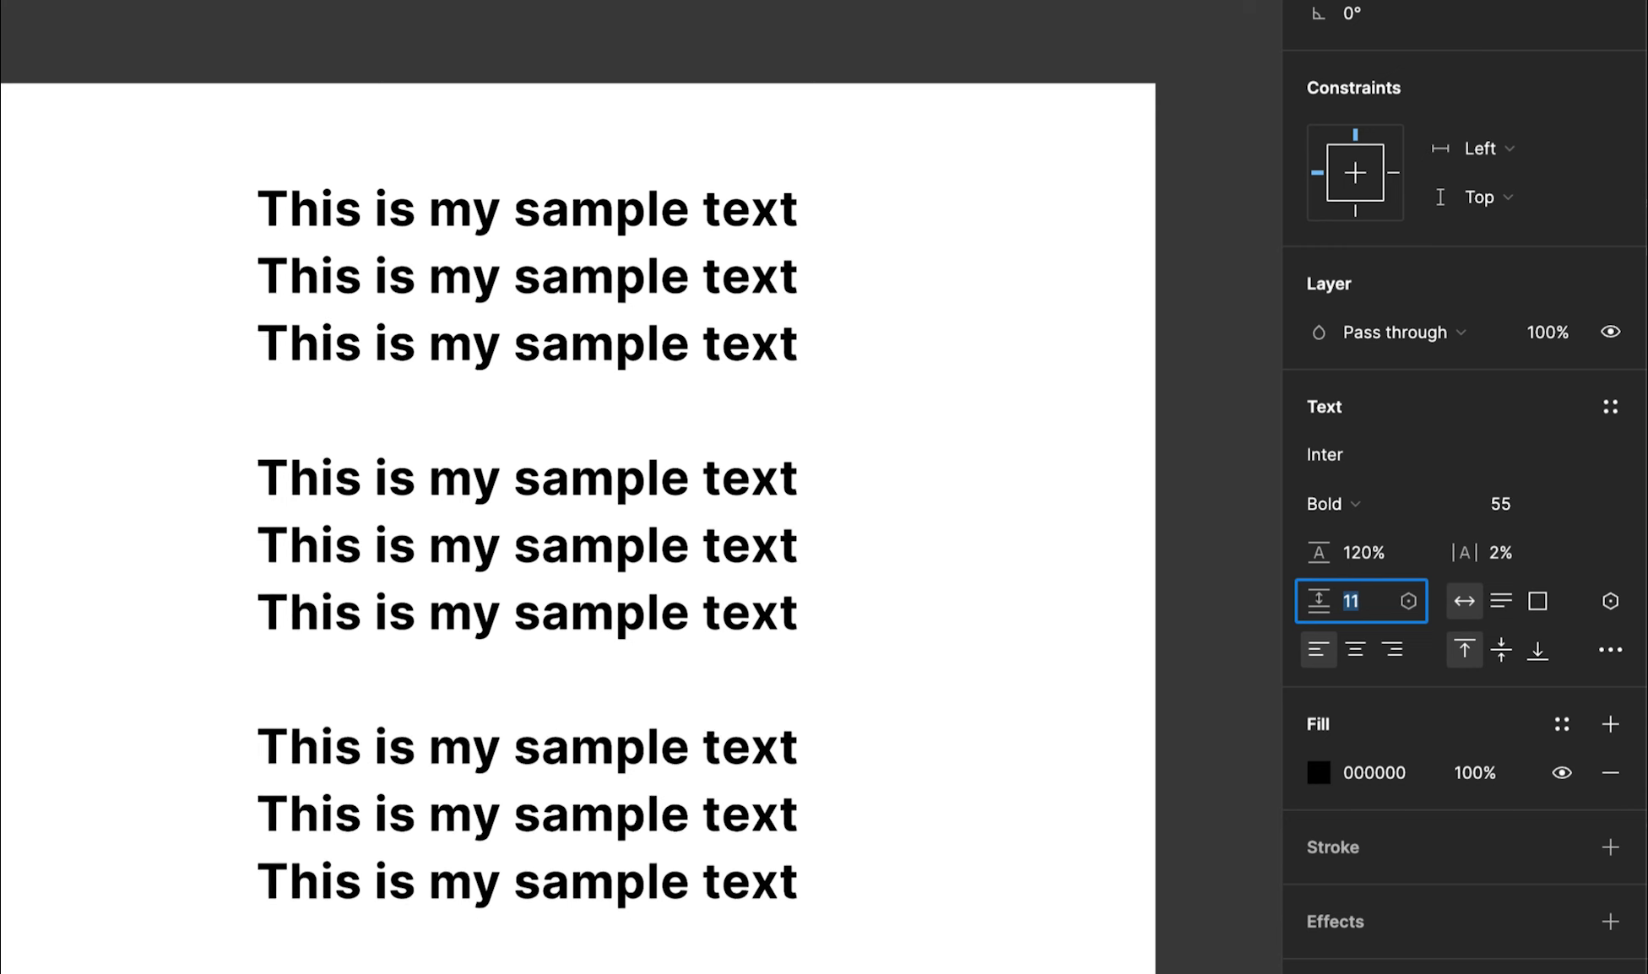
{"action": "key", "text": "Down"}
{"action": "key", "text": "Down"}
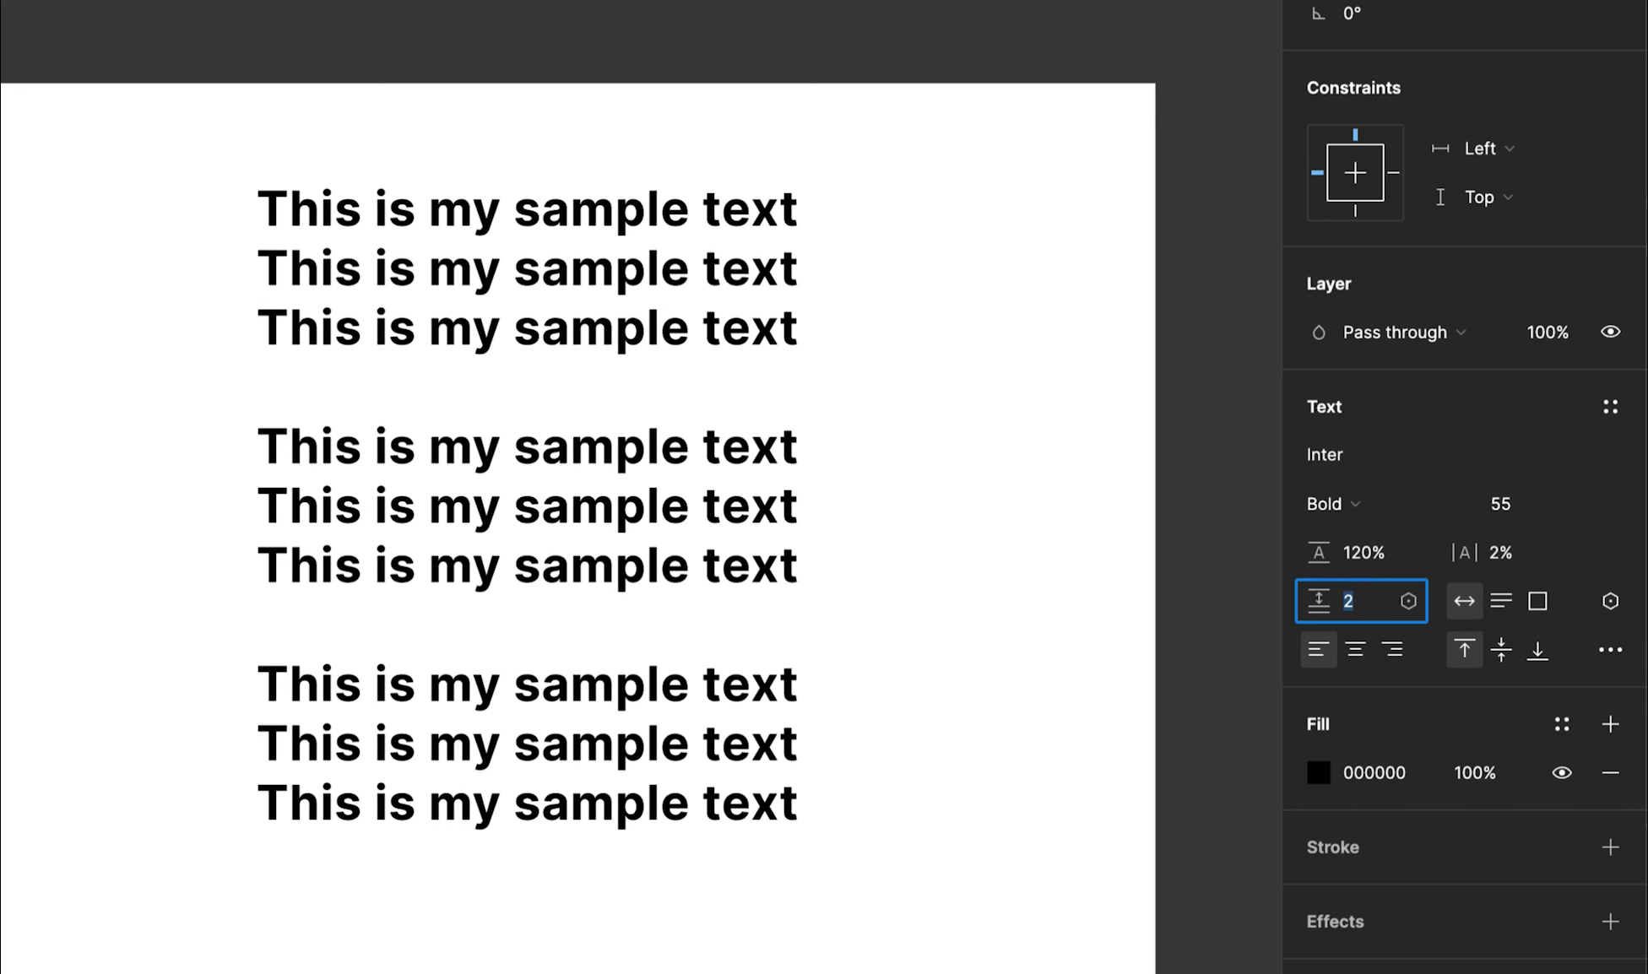
{"action": "key", "text": "Return"}
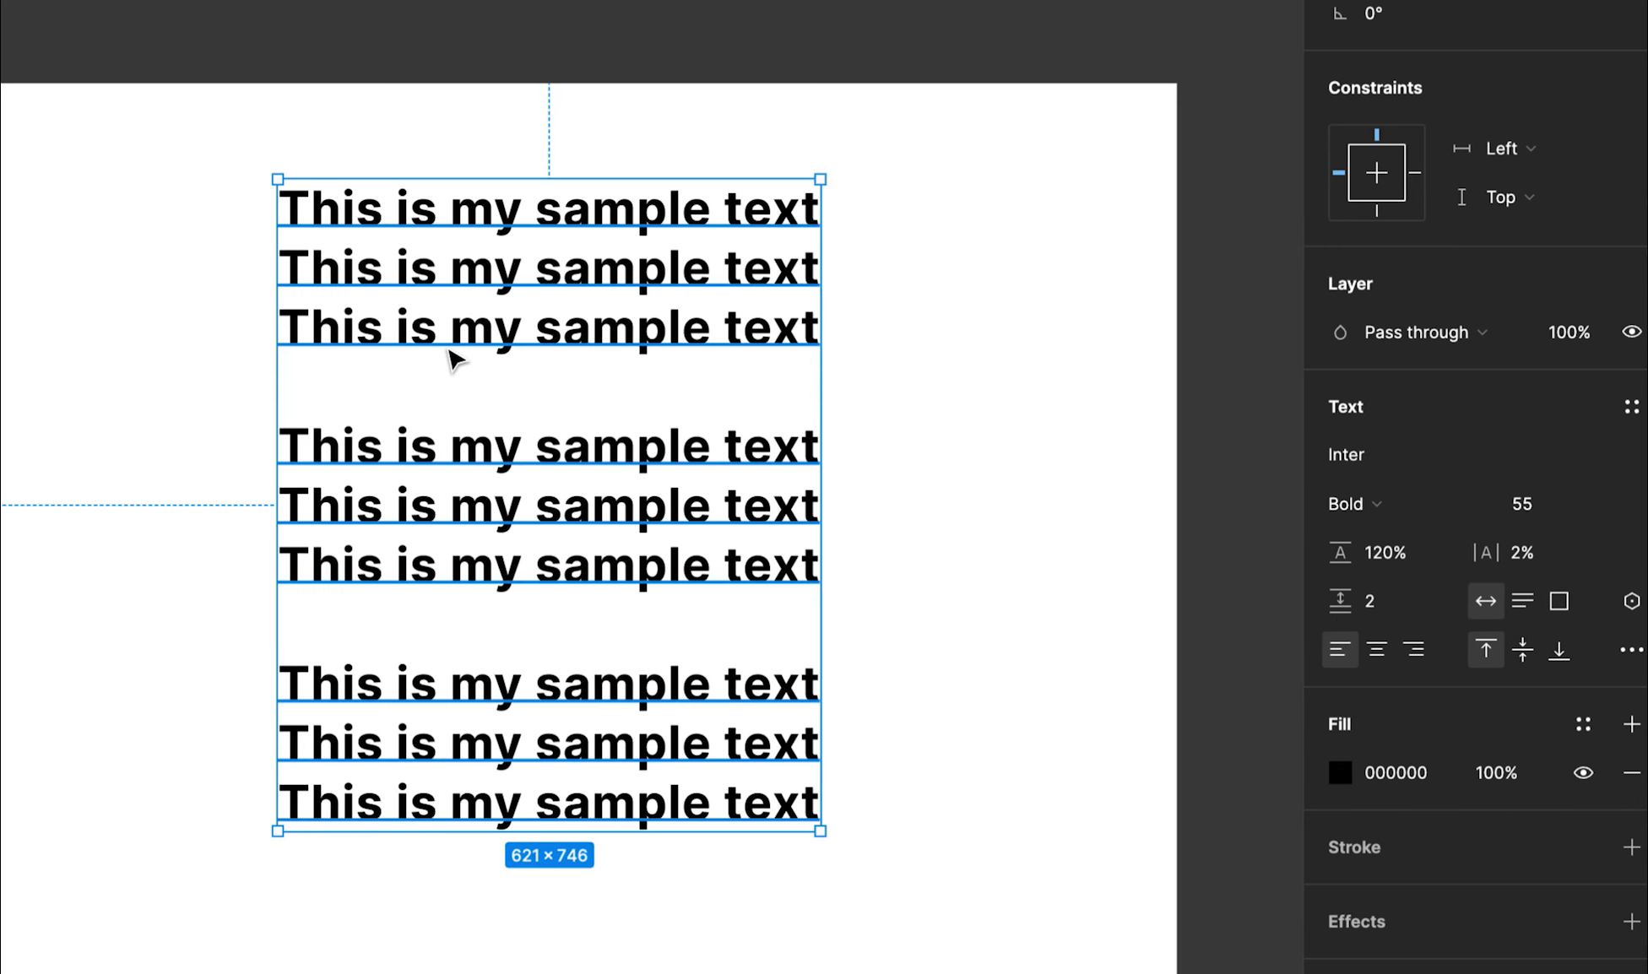
{"action": "key", "text": "Delete"}
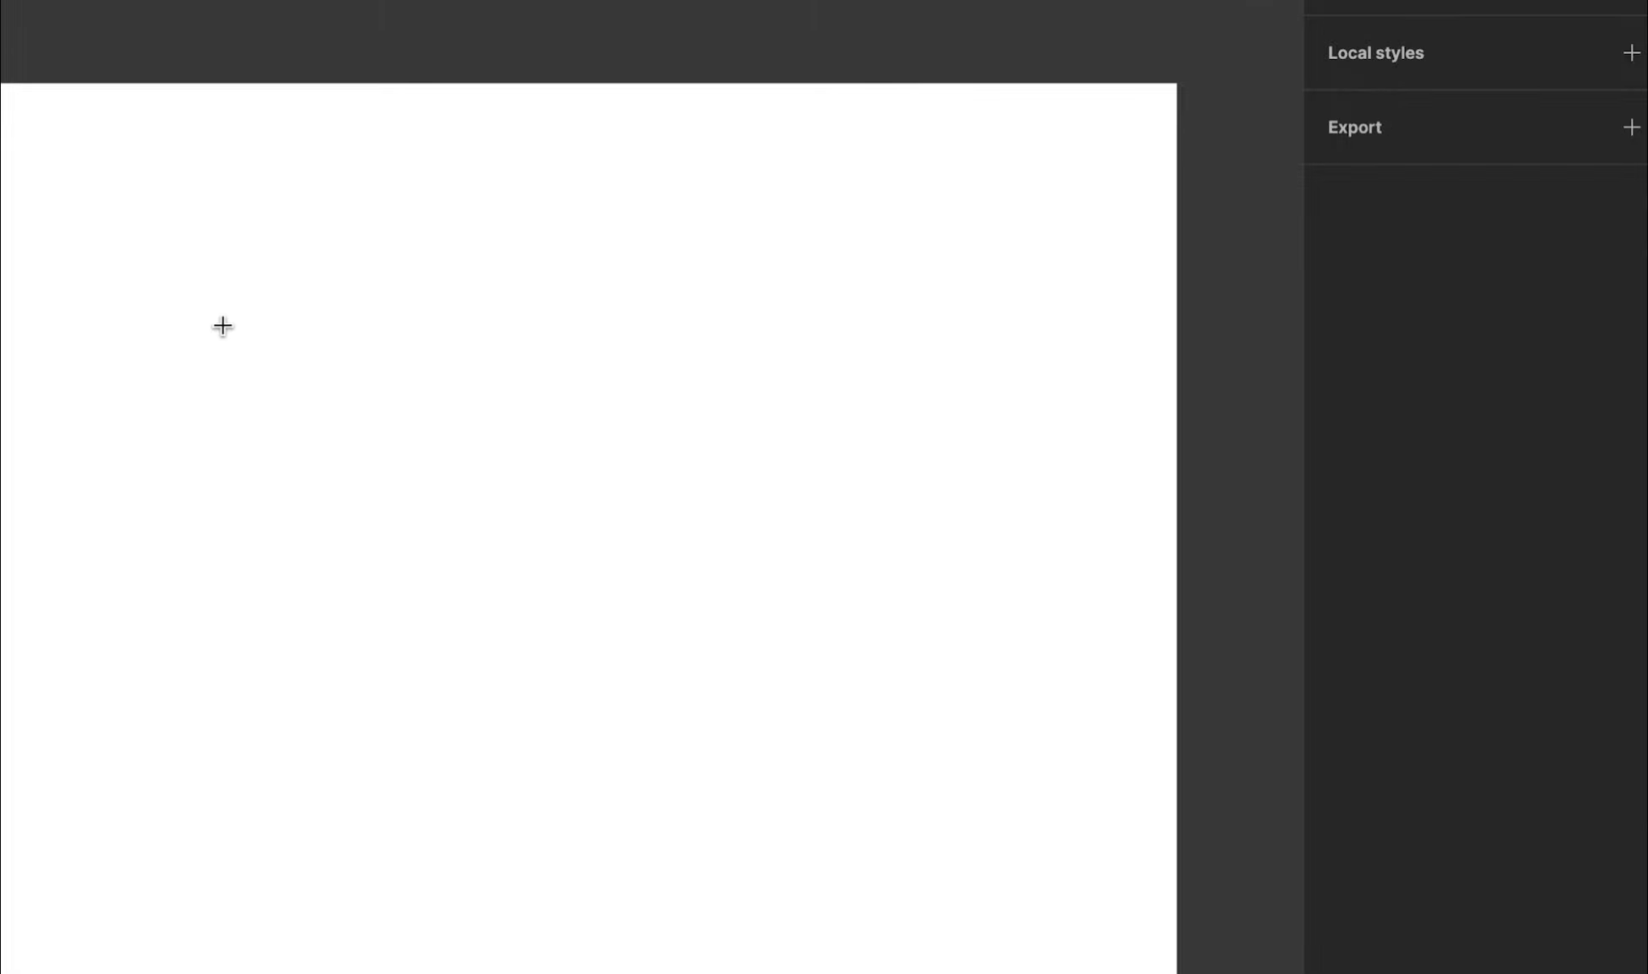
Create a new text layer on the frame reading 'This is my sample text'
{"action": "left_click", "coordinate": [261, 347]}
{"action": "type", "text": "This "}
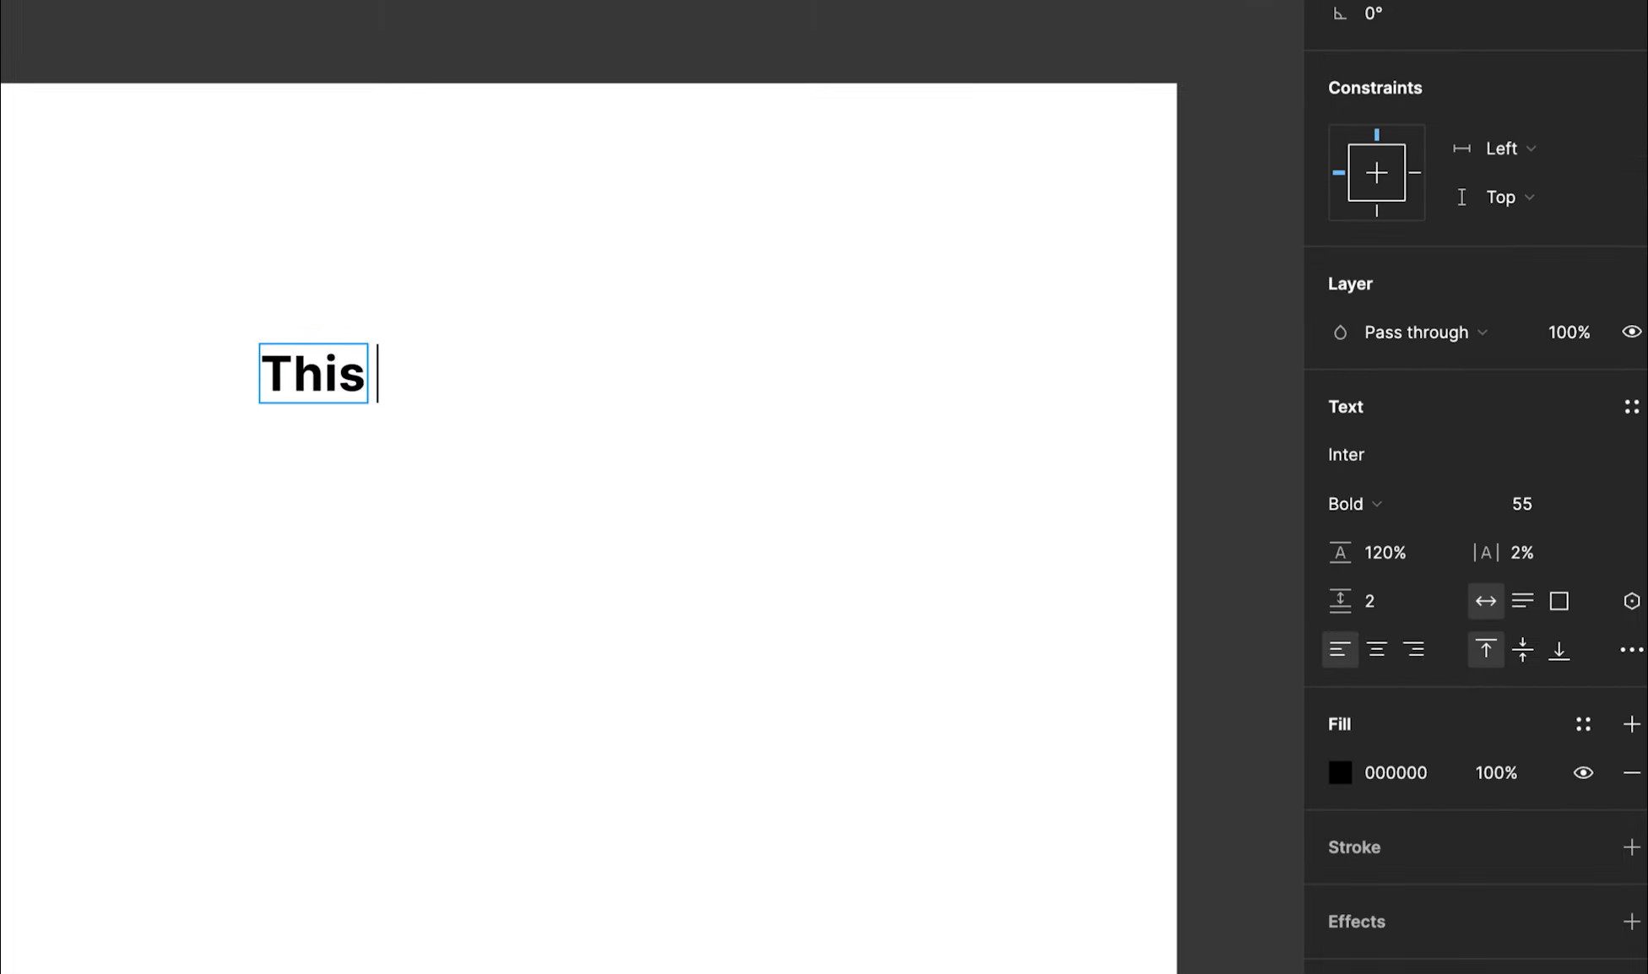
{"action": "type", "text": "is my sample texg"}
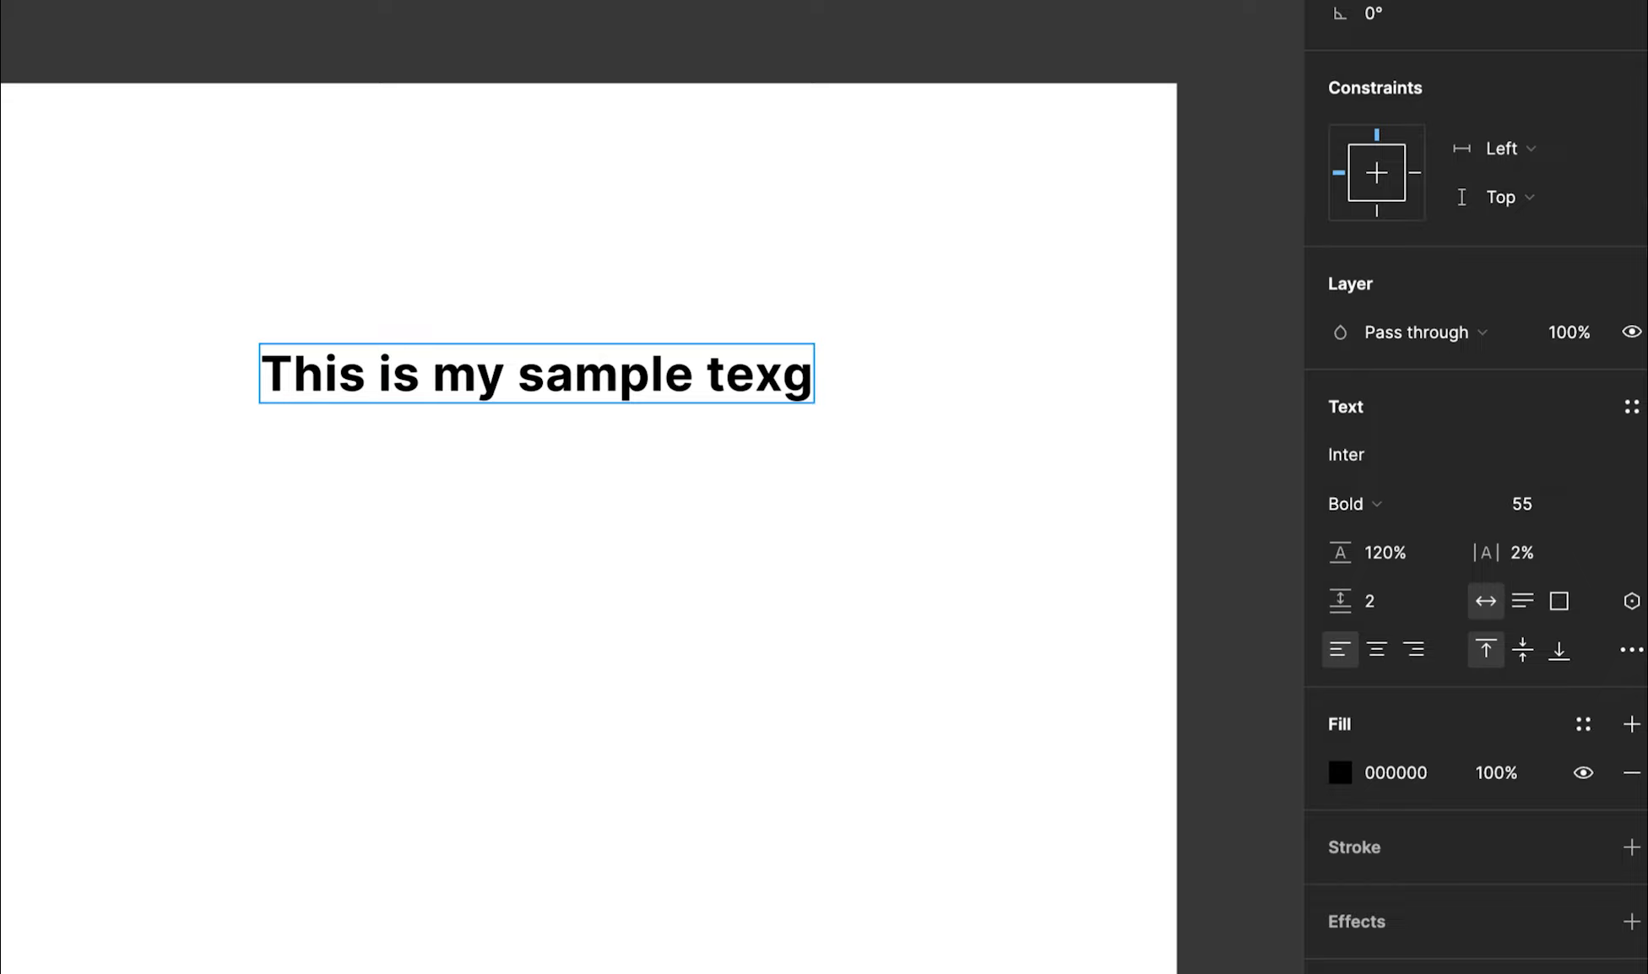
{"action": "key", "text": "BackSpace"}
{"action": "type", "text": "t"}
{"action": "key", "text": "Escape"}
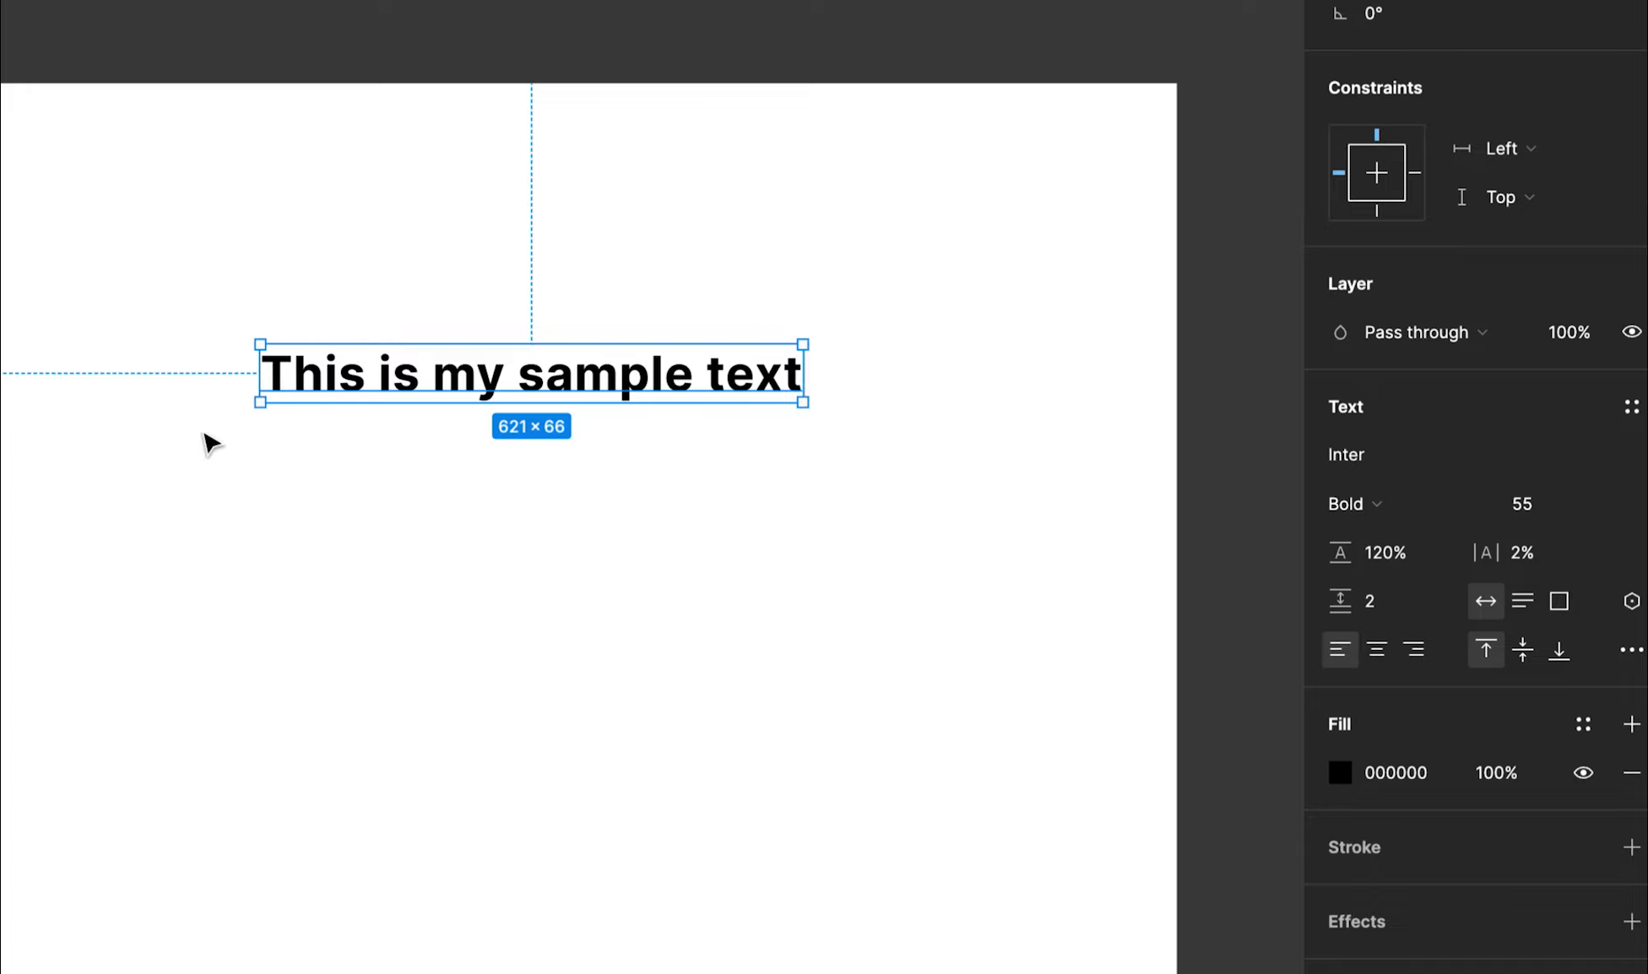
Append 'new text' to the layer and move it toward the frame's upper left
{"action": "double_click", "coordinate": [604, 392]}
{"action": "key", "text": "Right"}
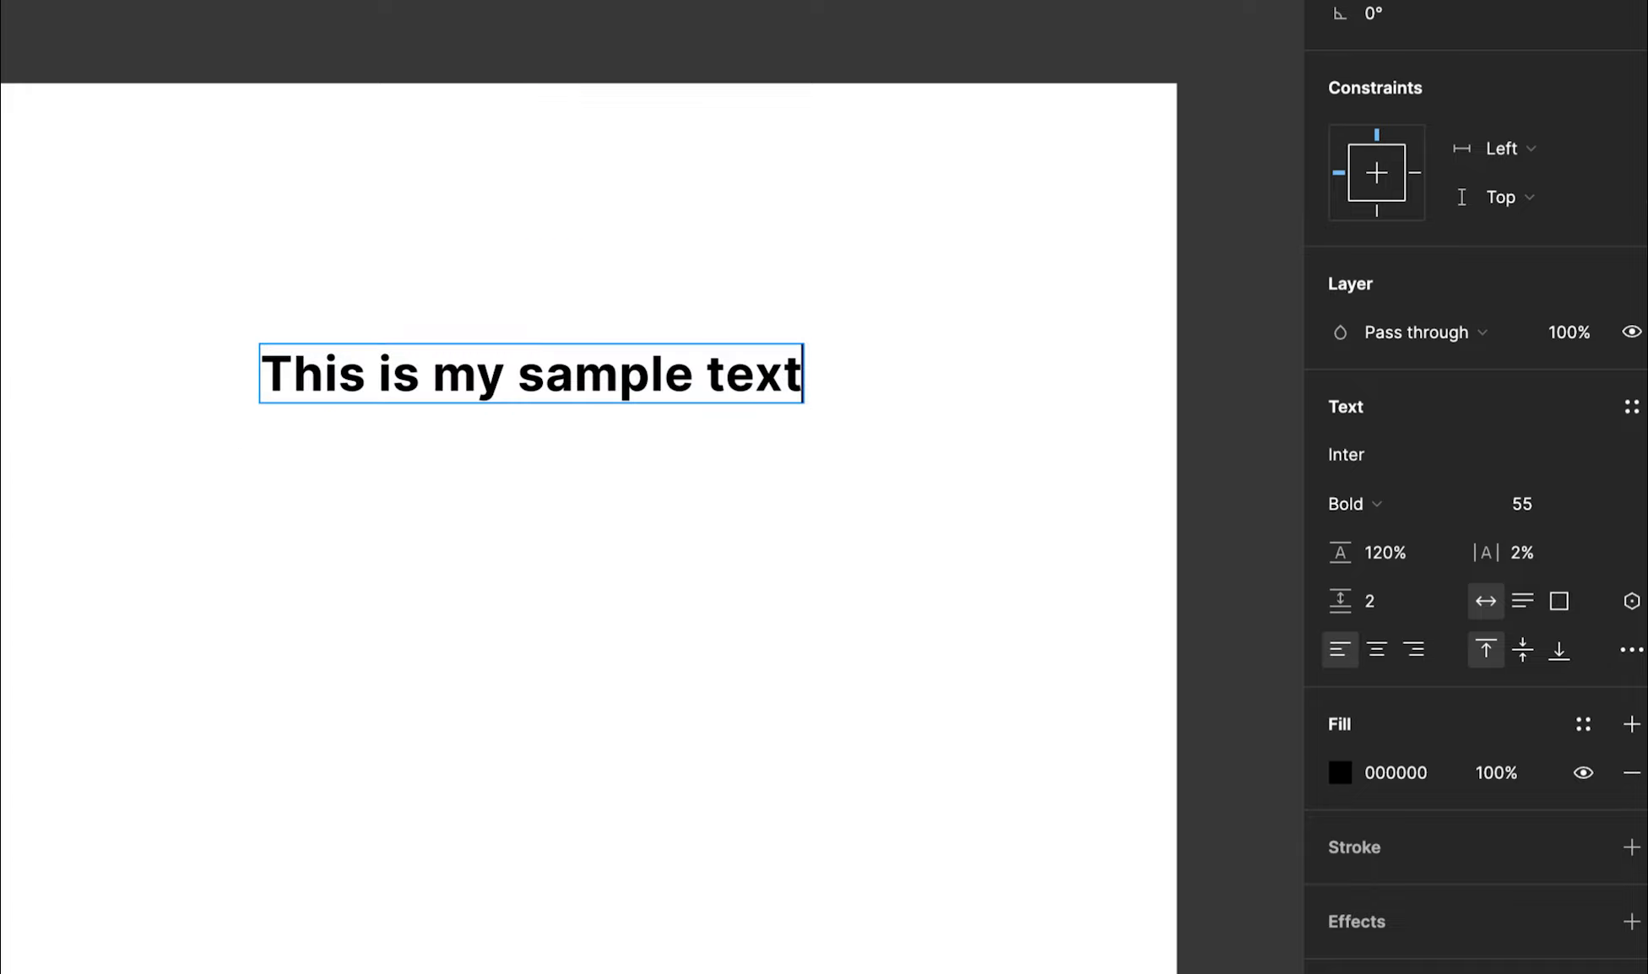
{"action": "type", "text": "new texg"}
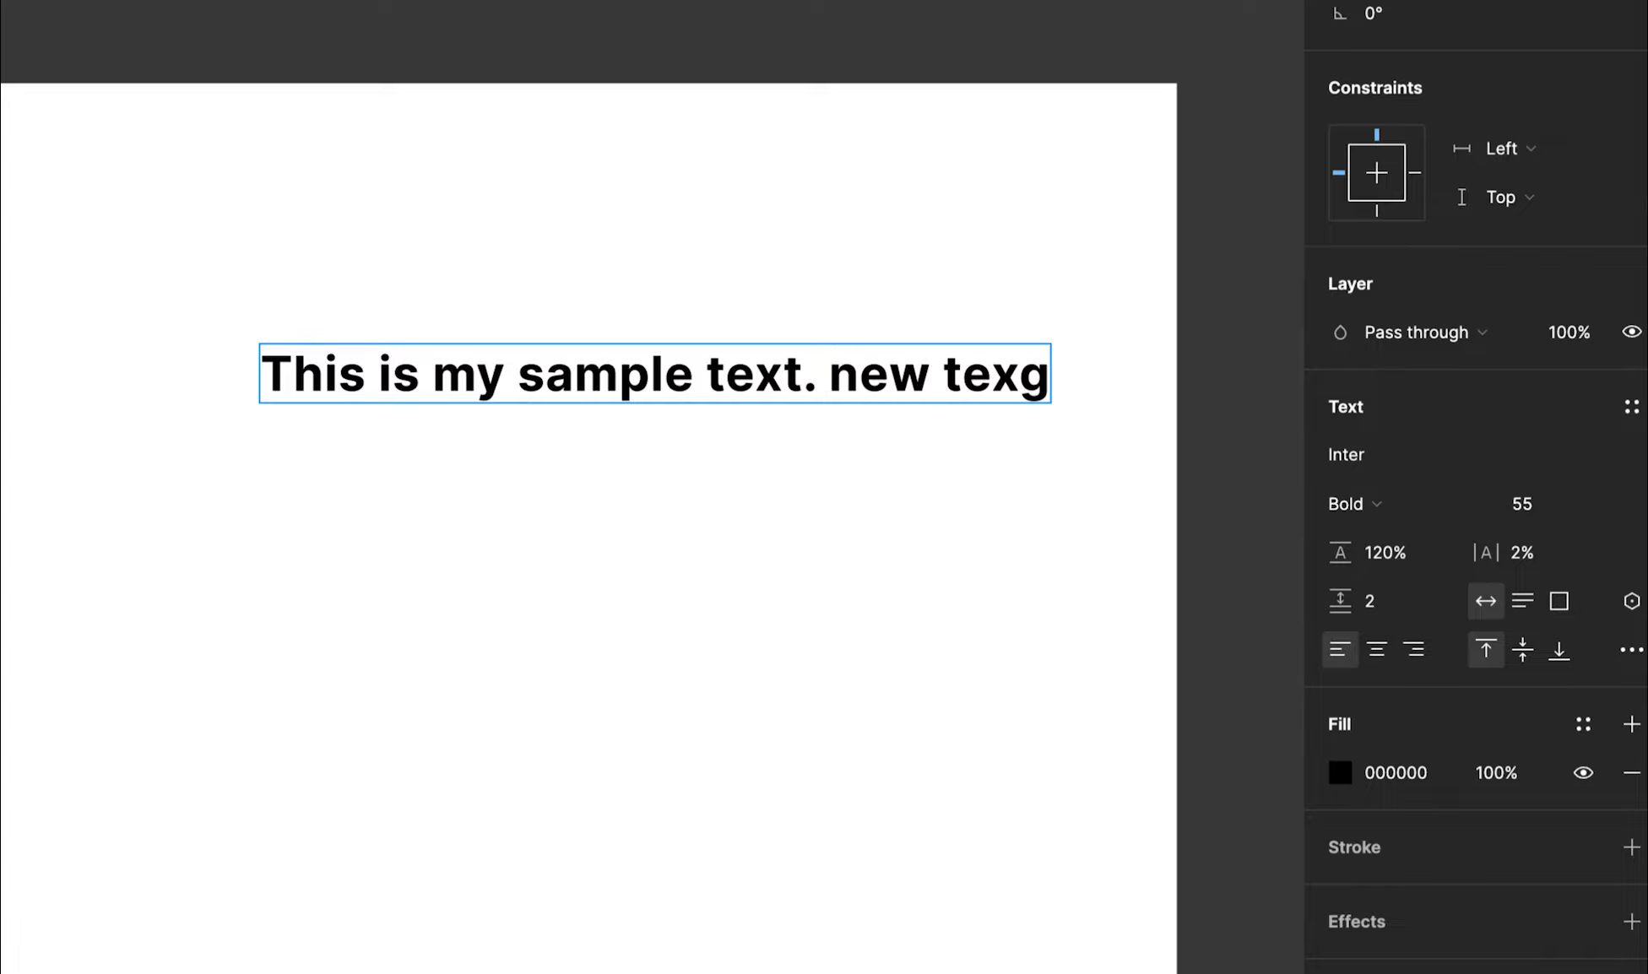
{"action": "key", "text": "BackSpace"}
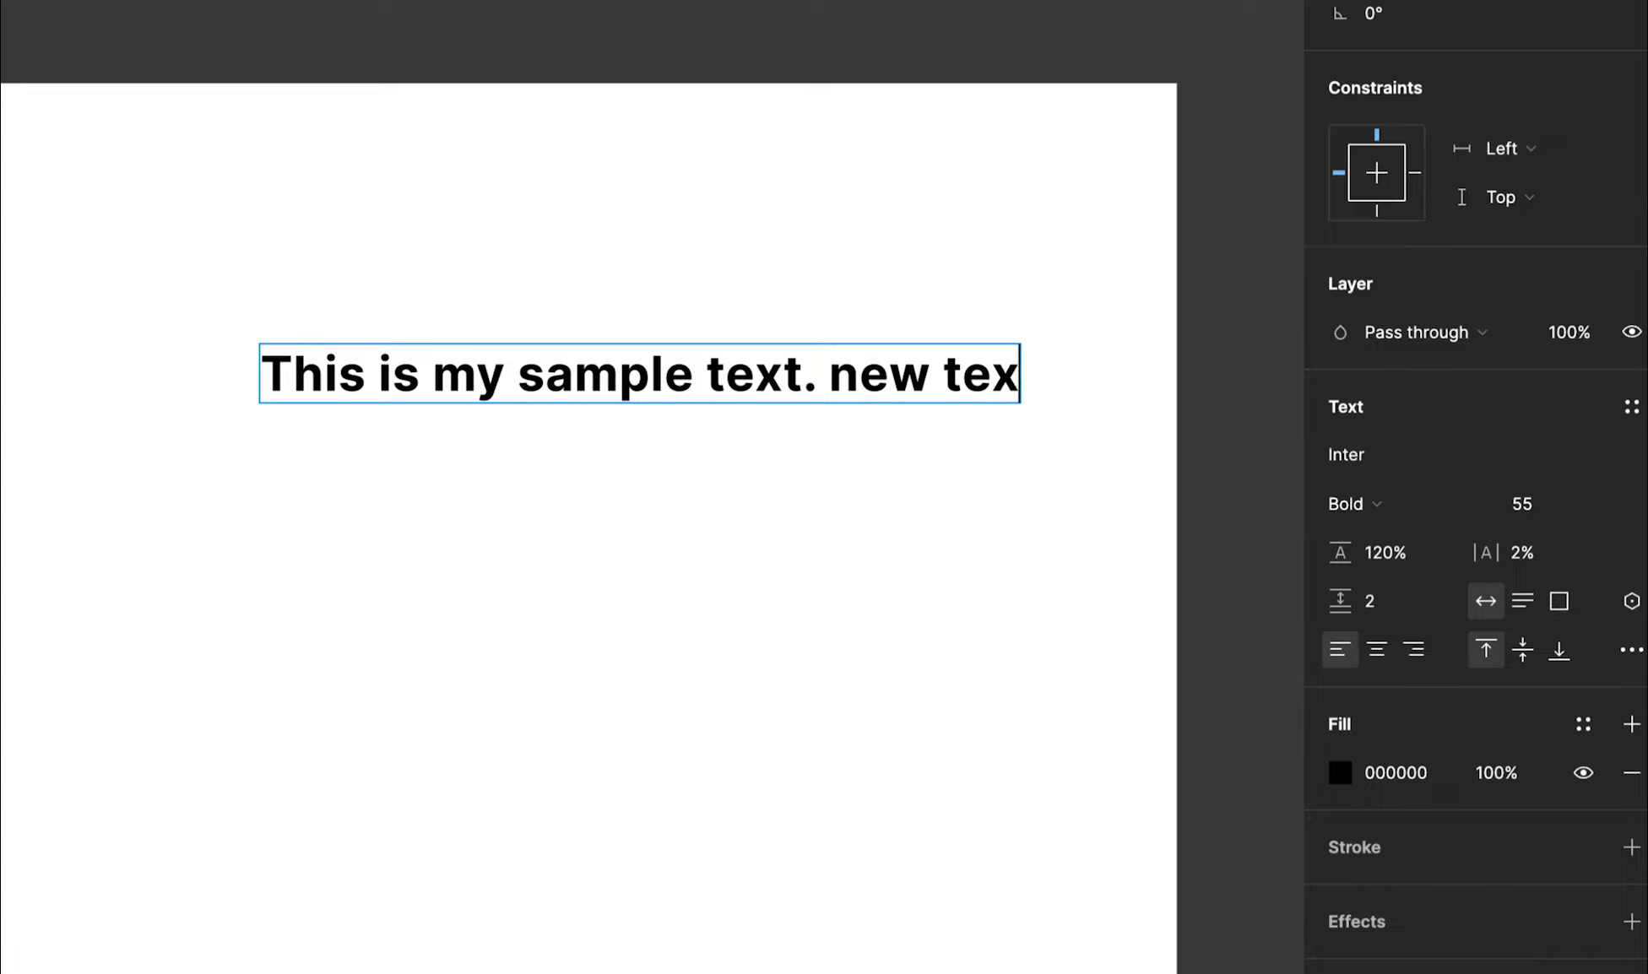
{"action": "type", "text": "t"}
{"action": "key", "text": "Escape"}
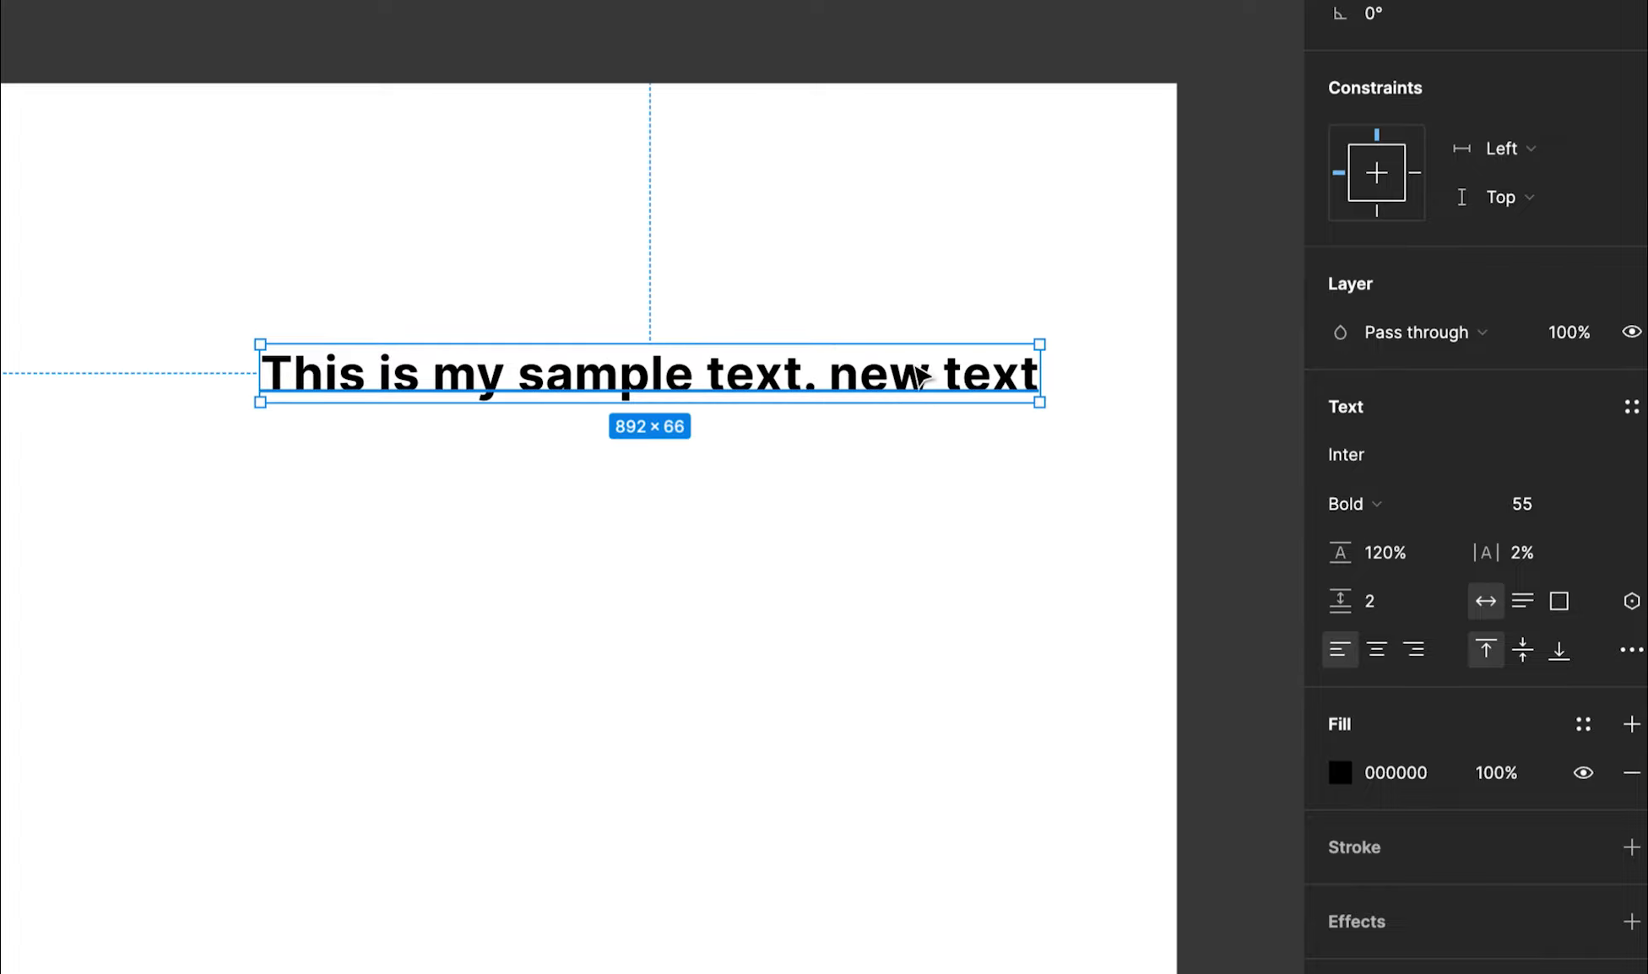
{"action": "left_click_drag", "start_coordinate": [913, 373], "coordinate": [863, 324]}
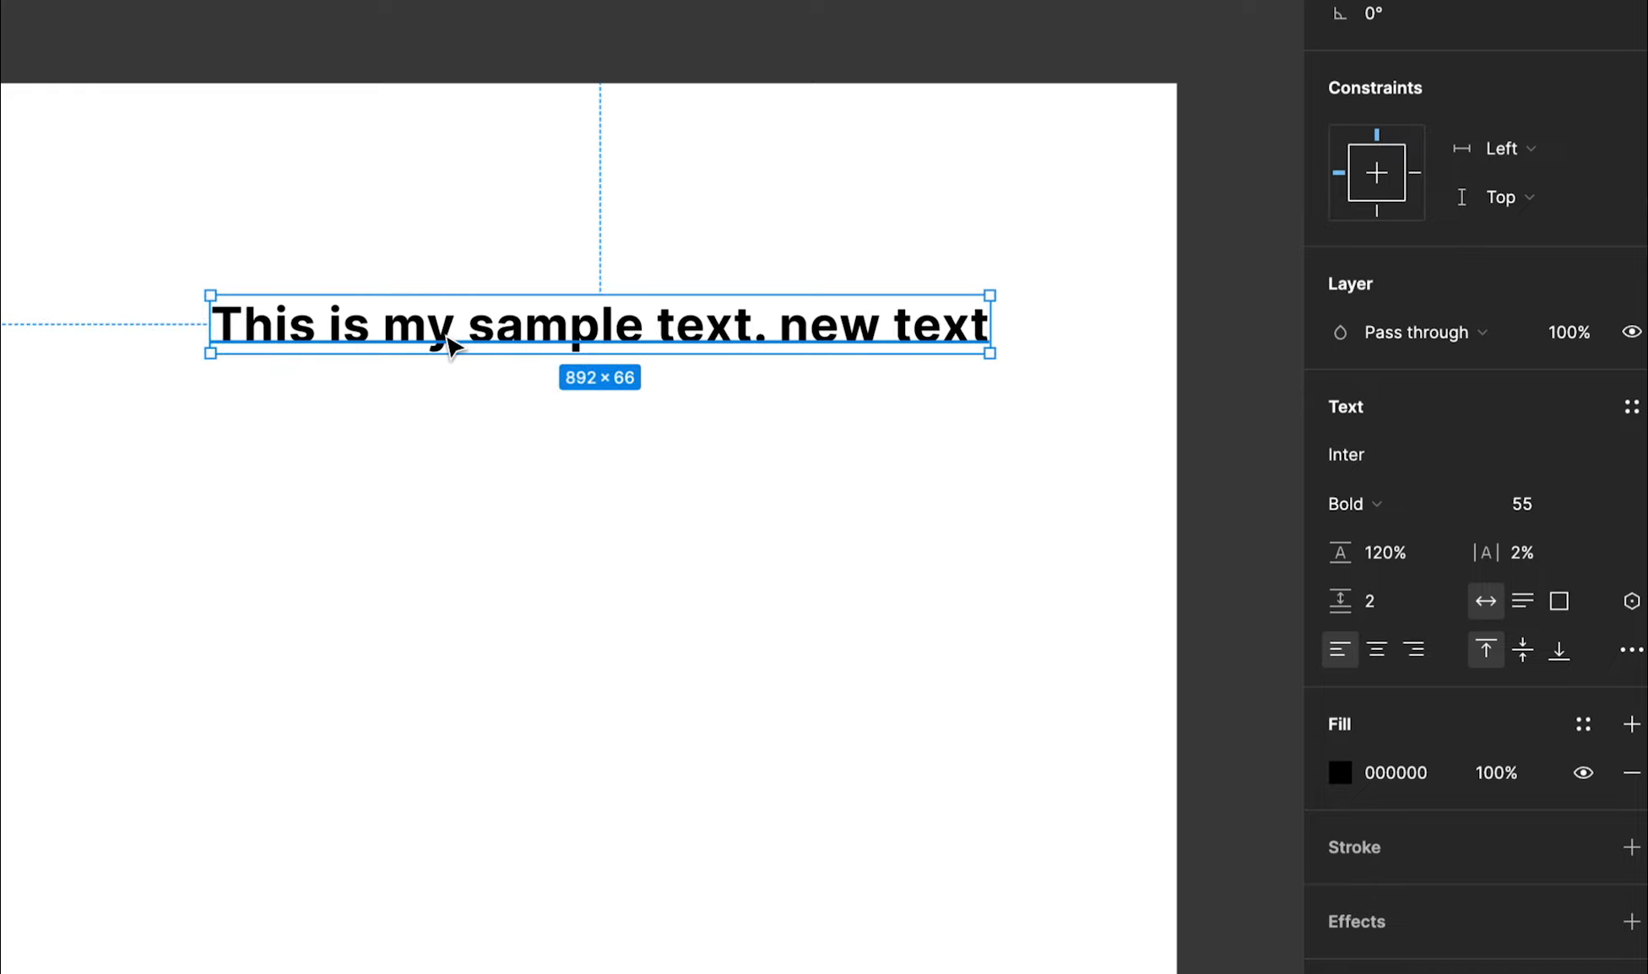
Set the text box to auto height and append 'jo bi text likho ga' to the text
{"action": "left_click", "coordinate": [1524, 601]}
{"action": "key", "text": "Return"}
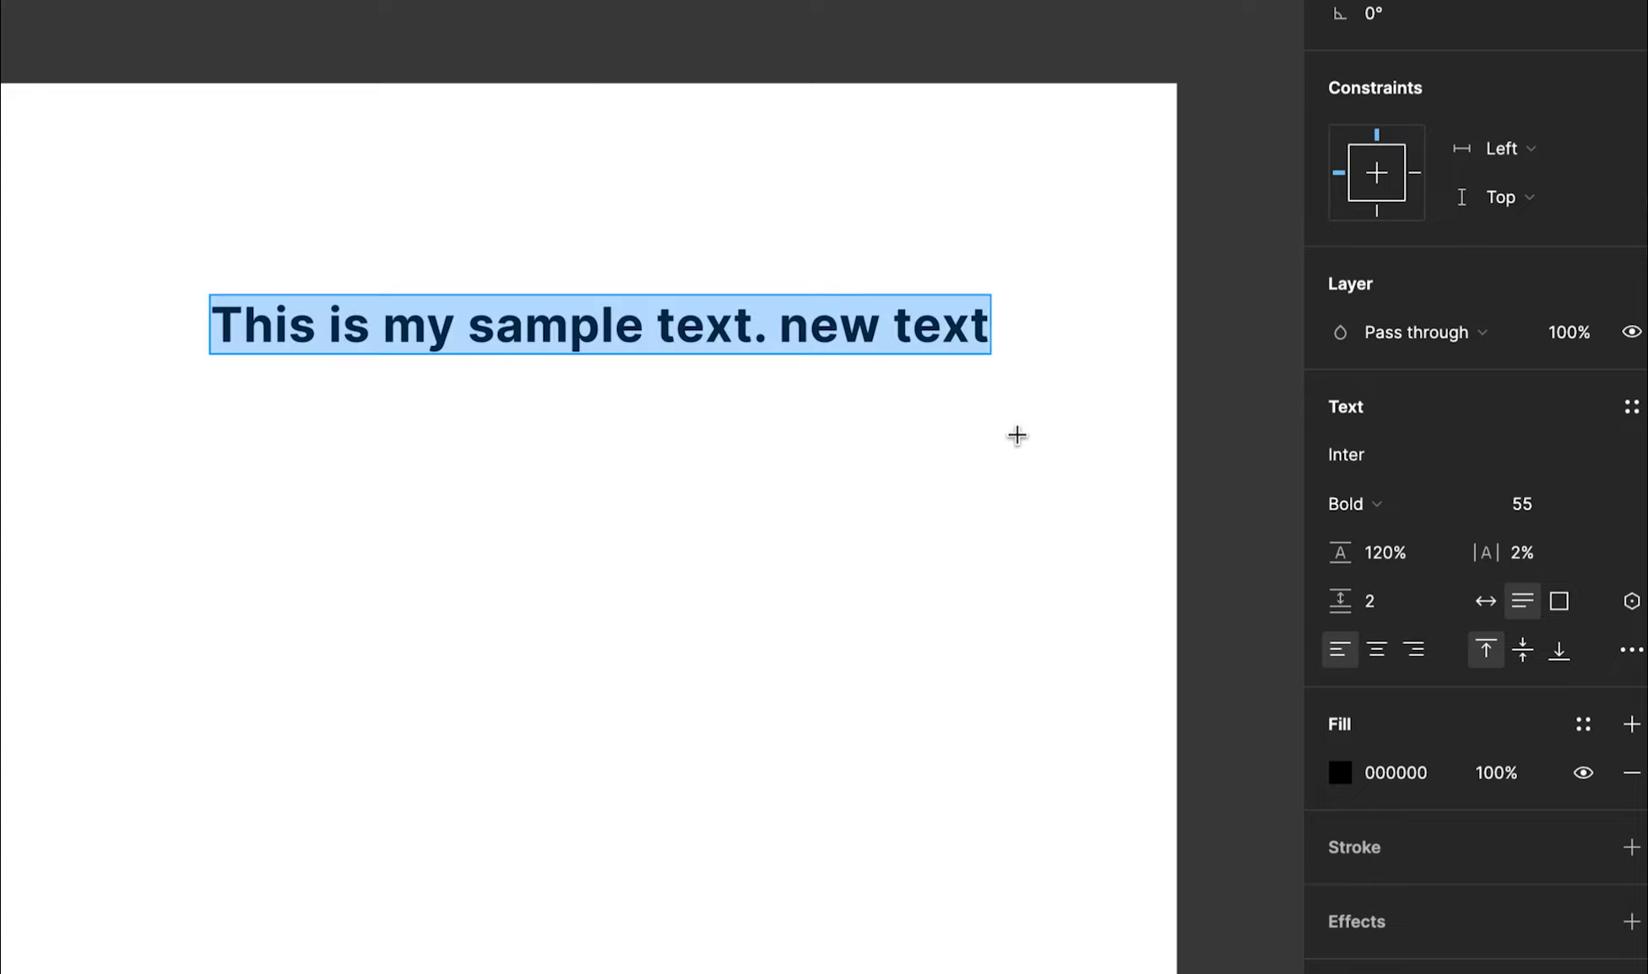
{"action": "key", "text": "Right"}
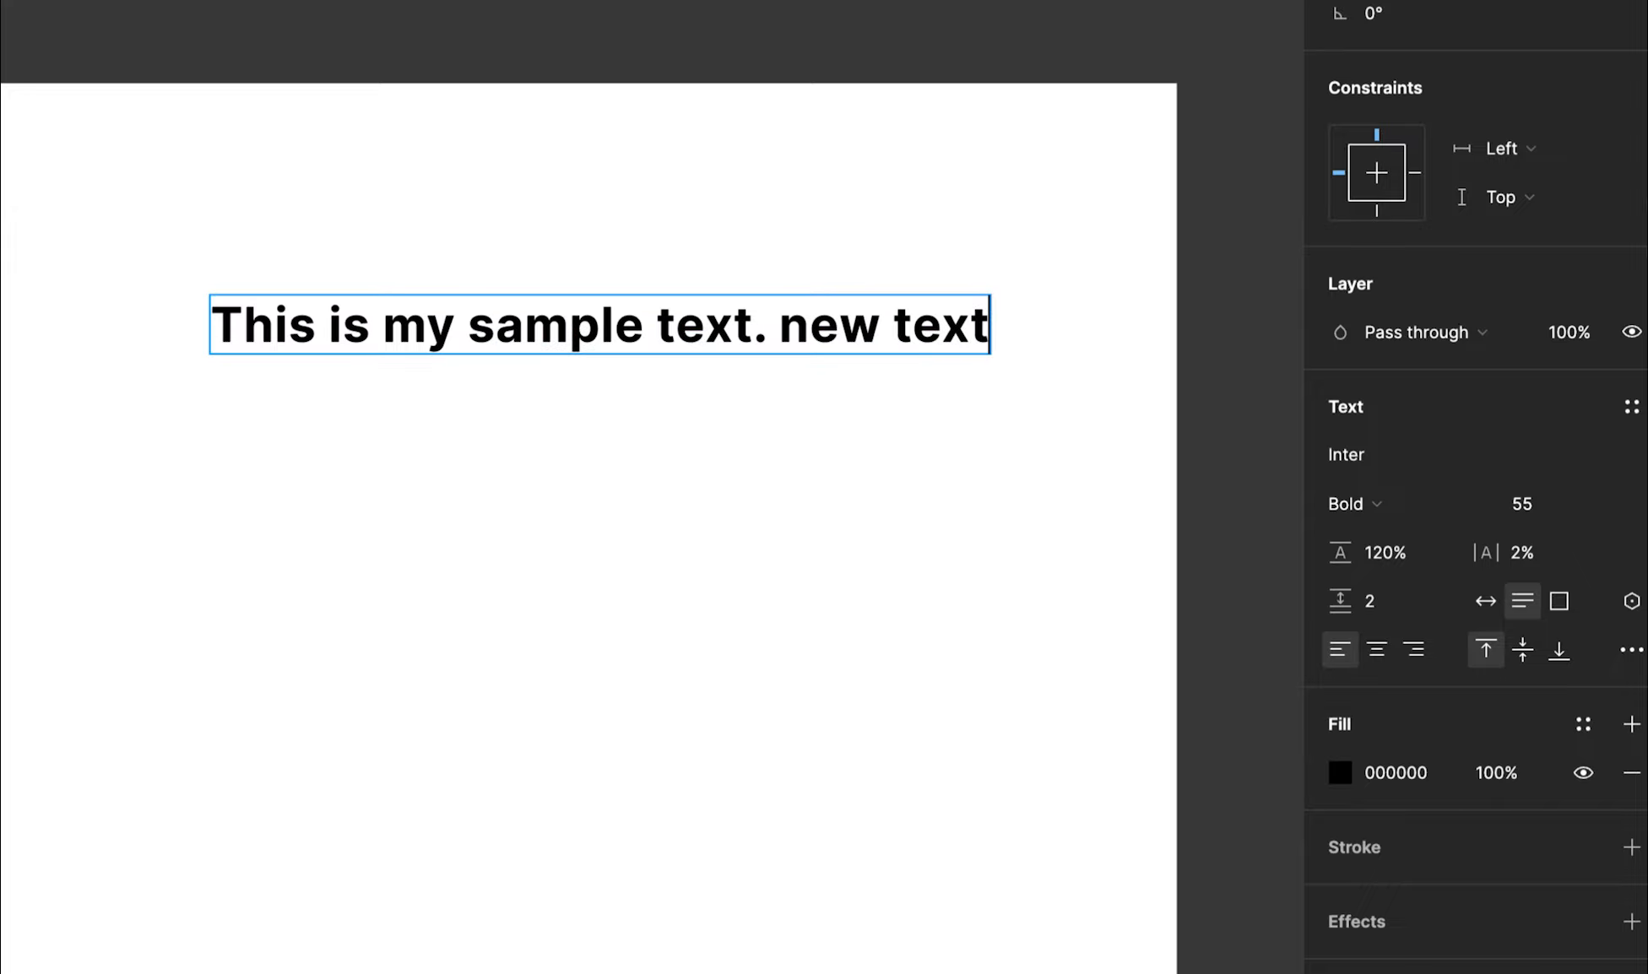
{"action": "type", "text": "jo bi ne"}
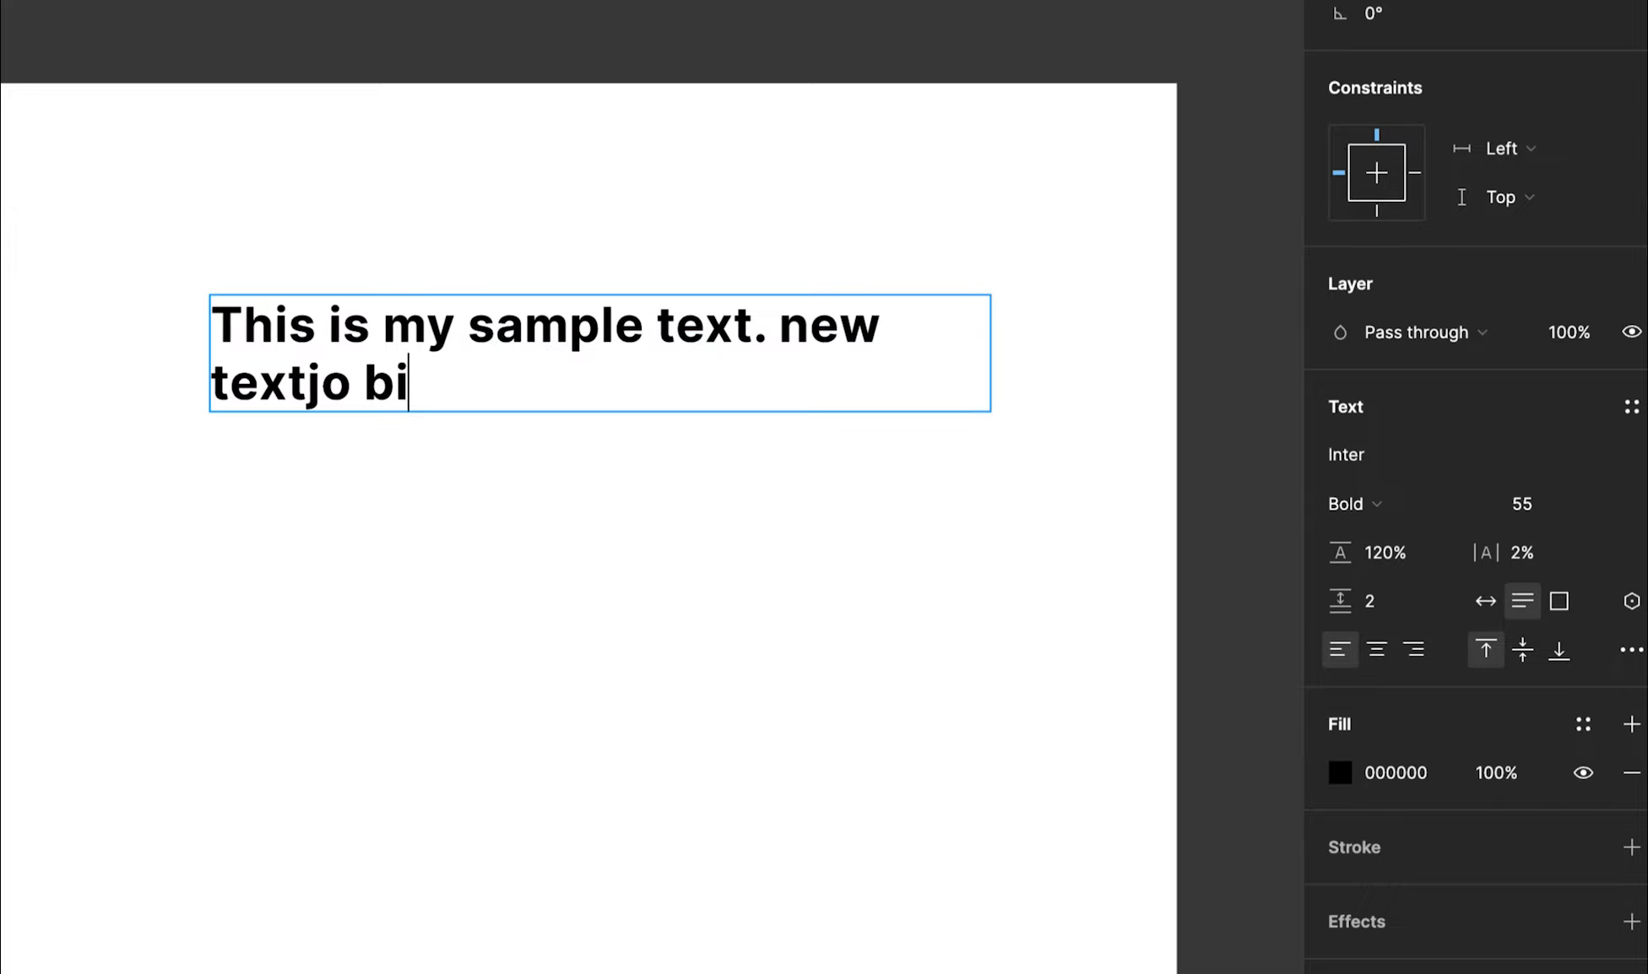
{"action": "key", "text": "BackSpace"}
{"action": "key", "text": "BackSpace"}
{"action": "type", "text": "text likho ga"}
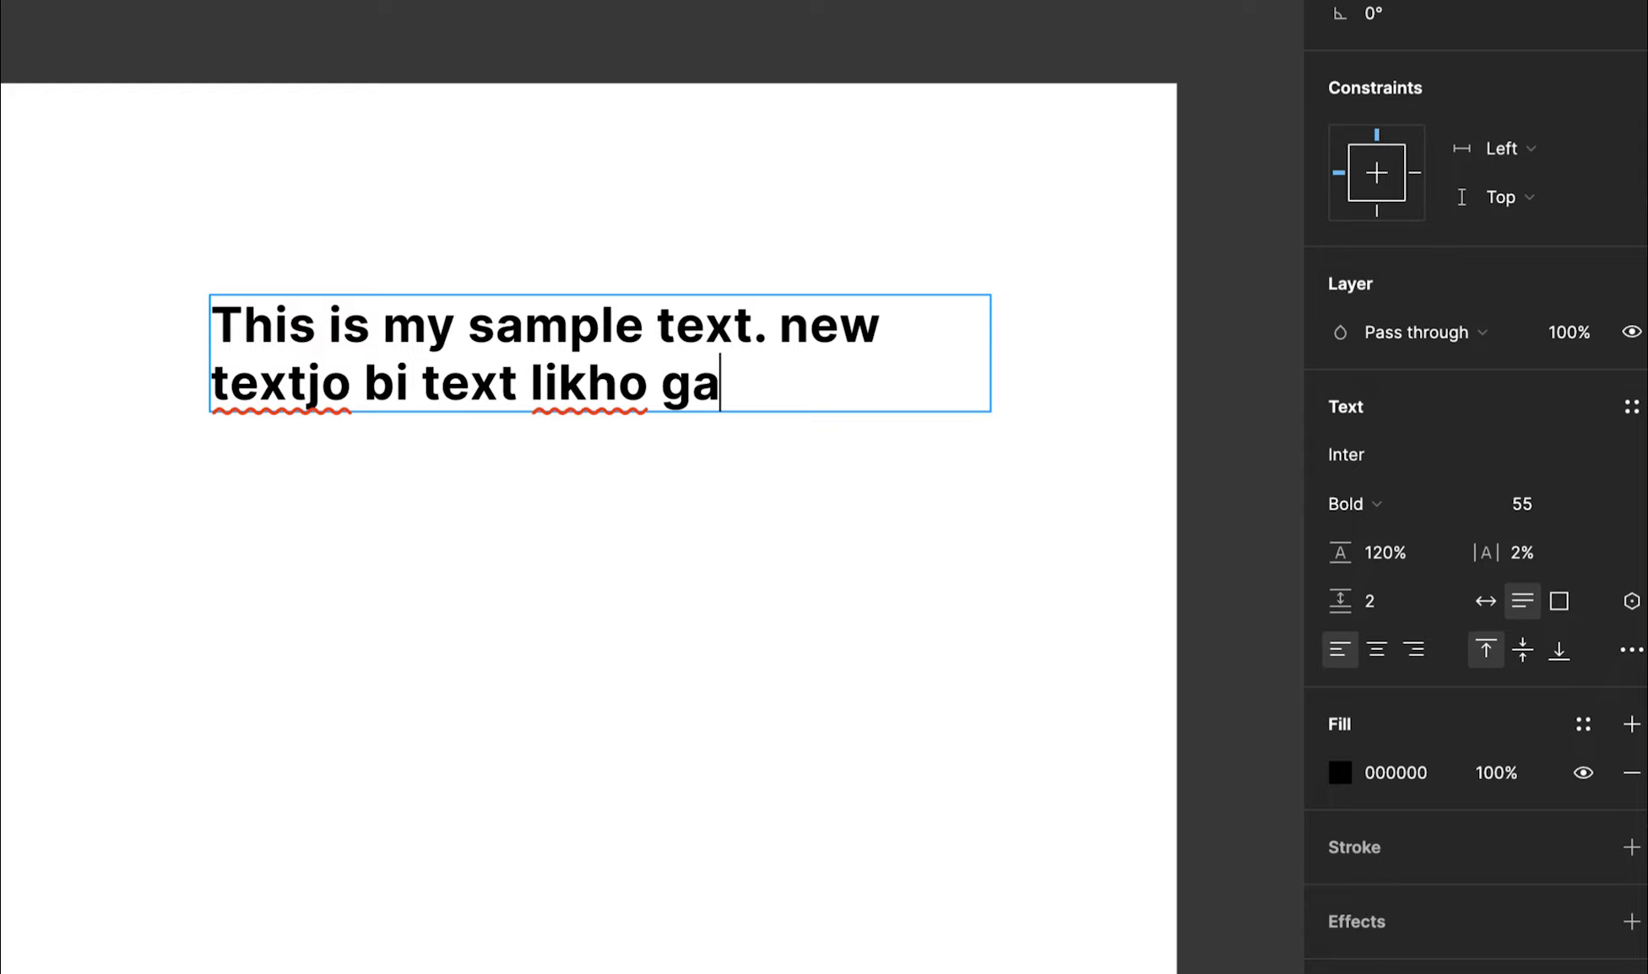
Add a paragraph 'the next line texta' and paste copies of the text after it
{"action": "key", "text": "Return"}
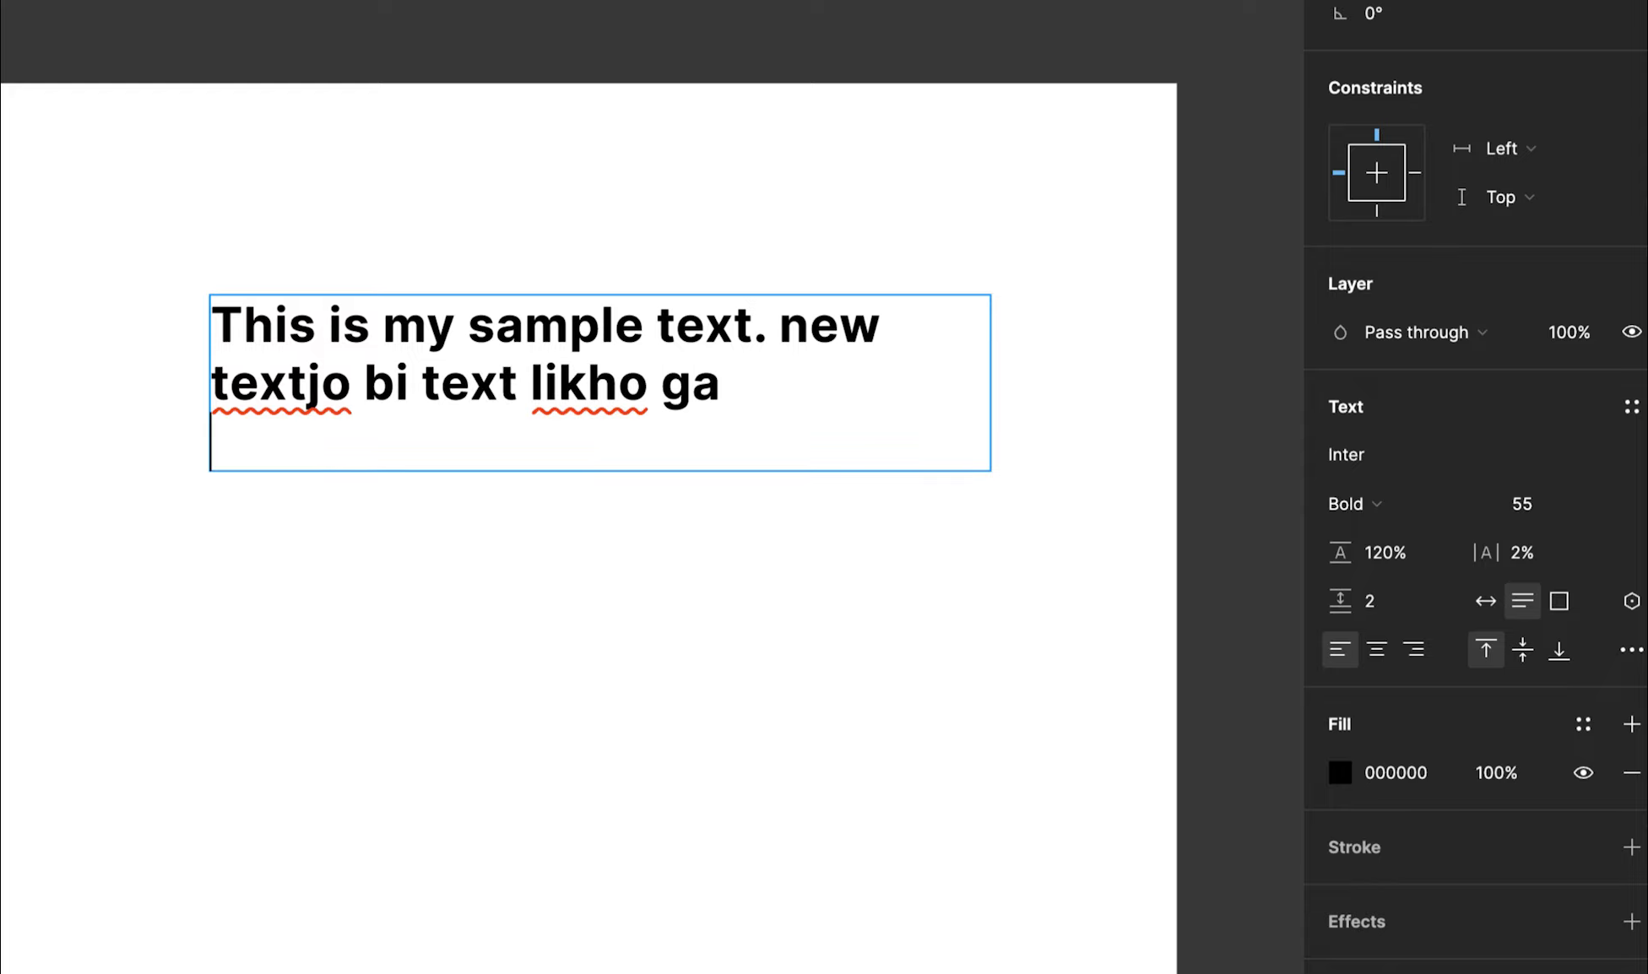
{"action": "key", "text": "Return"}
{"action": "type", "text": "the "}
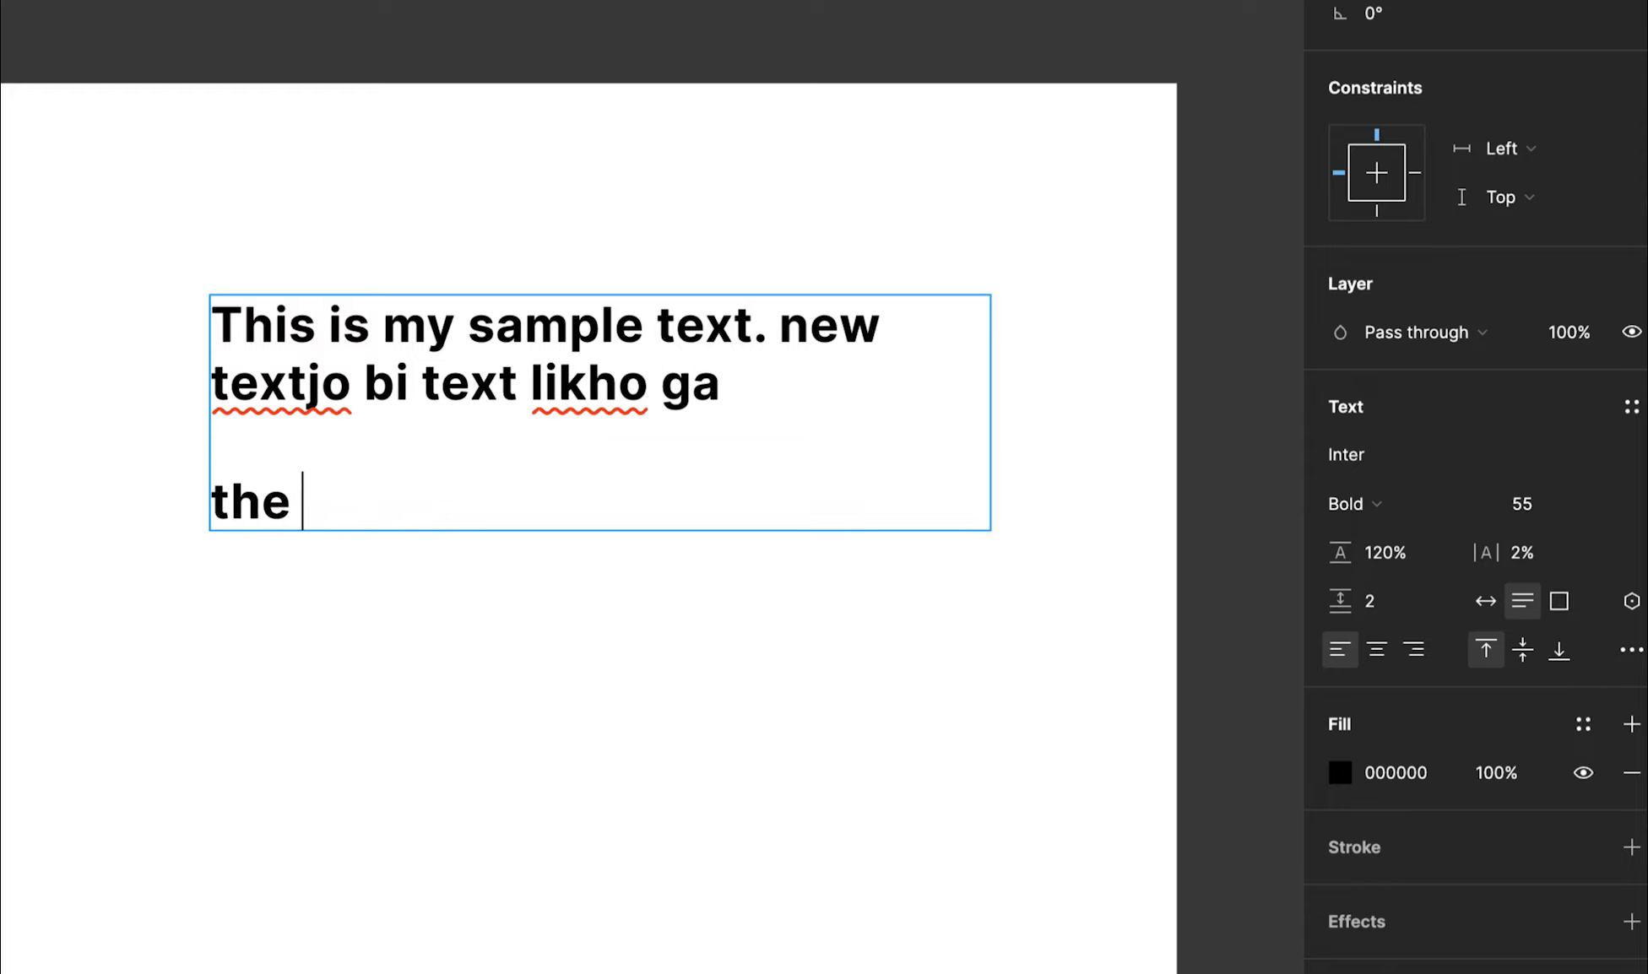
{"action": "type", "text": "next line texta"}
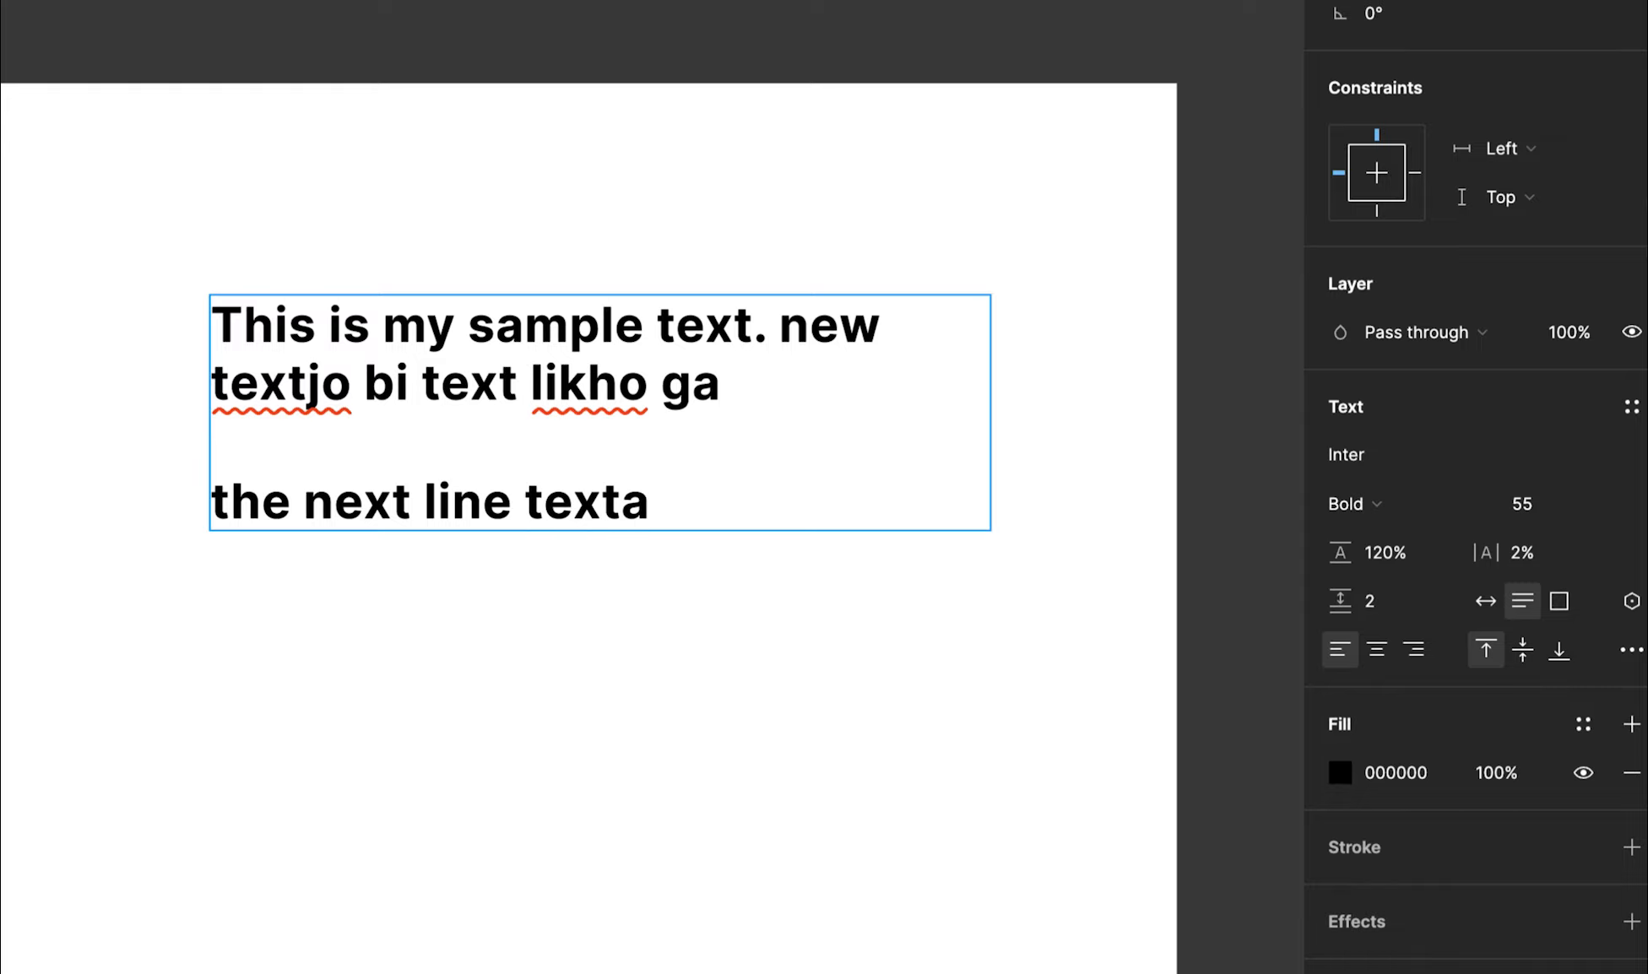
{"action": "key", "text": "ctrl+a"}
{"action": "key", "text": "ctrl+c"}
{"action": "key", "text": "Right"}
{"action": "key", "text": "ctrl+v"}
{"action": "key", "text": "ctrl+v"}
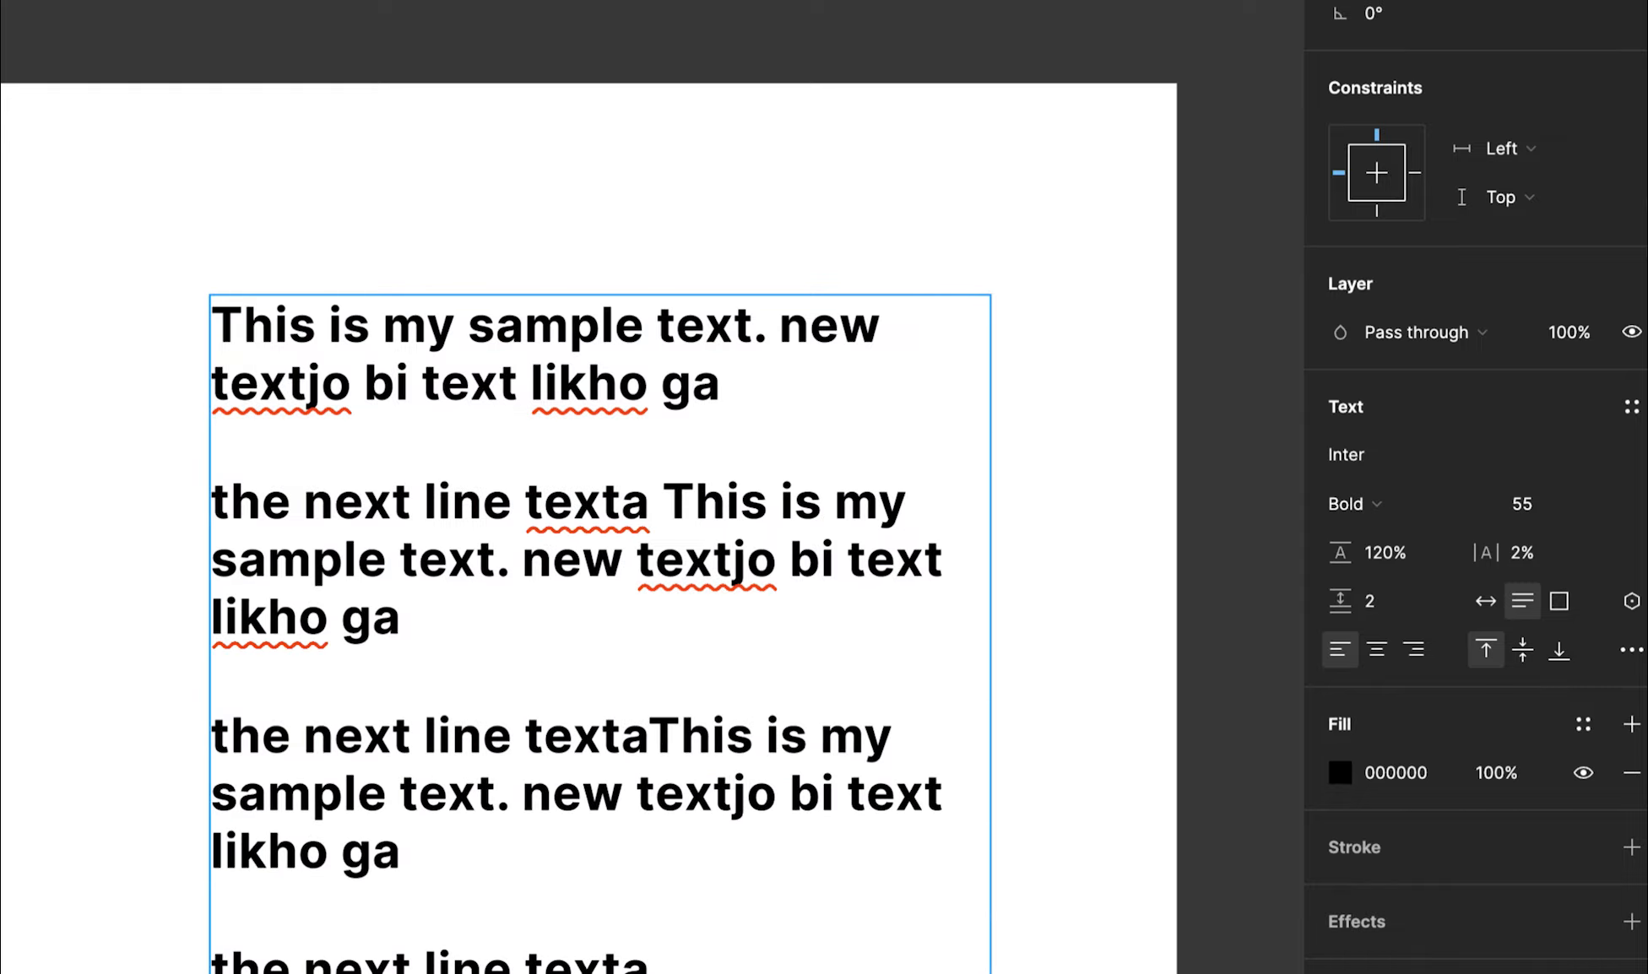
{"action": "key", "text": "Escape"}
Move the text block up-left and resize it to a fixed 947×591 box
{"action": "left_click_drag", "start_coordinate": [794, 762], "coordinate": [709, 652]}
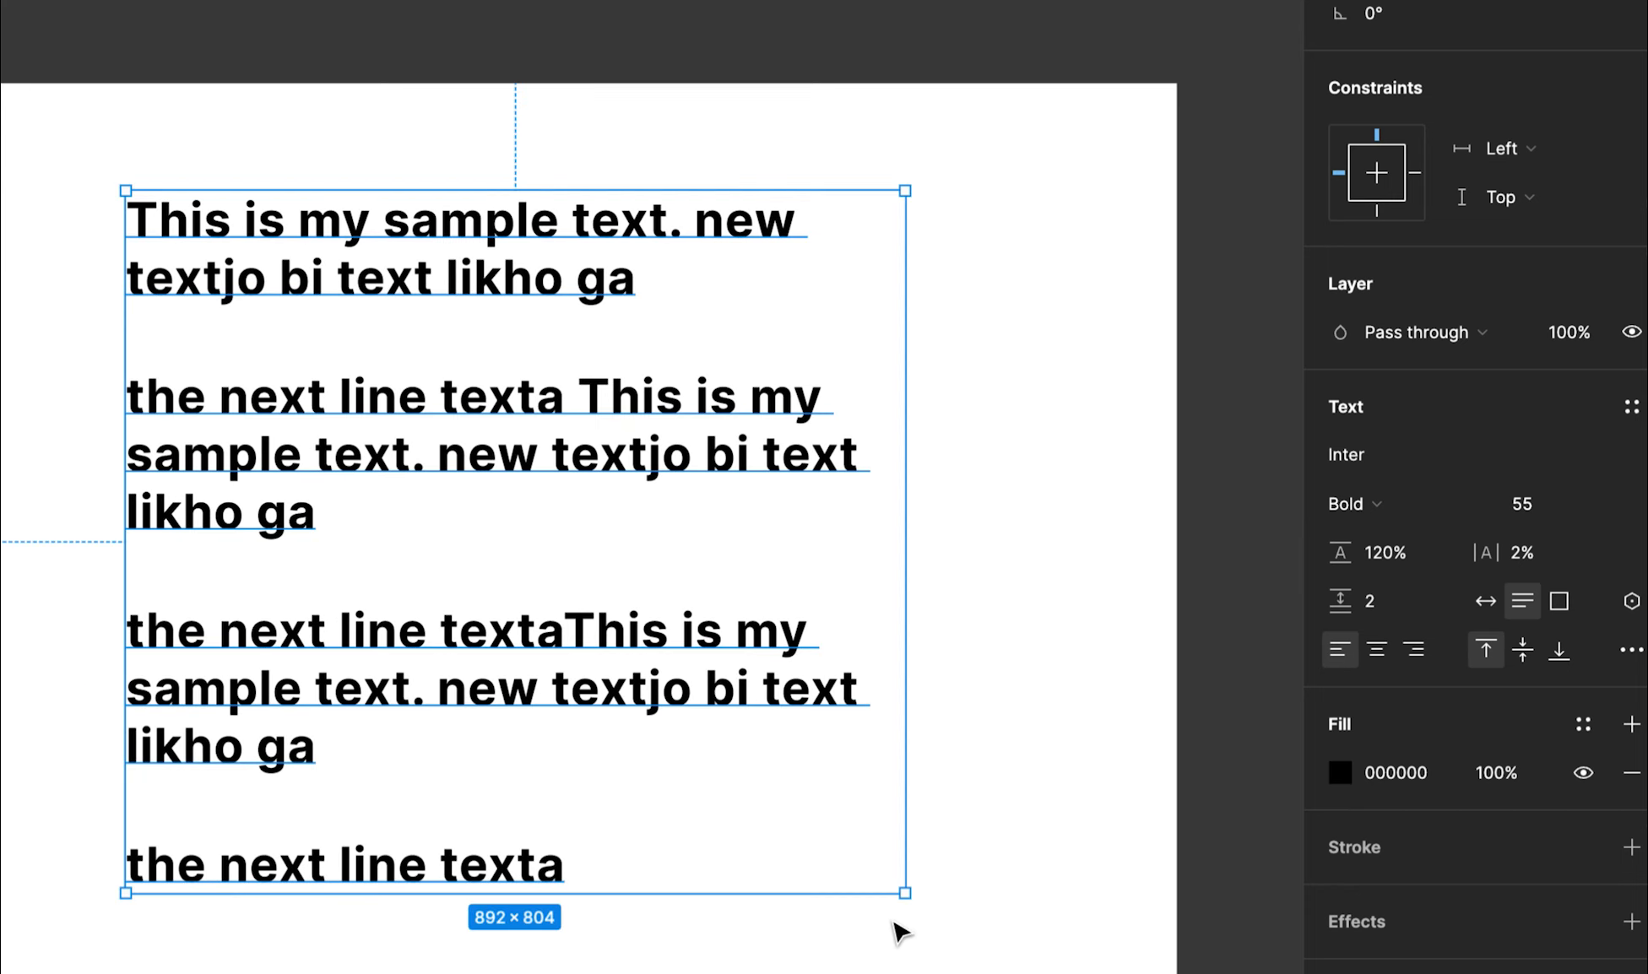
{"action": "left_click_drag", "start_coordinate": [908, 865], "coordinate": [927, 711]}
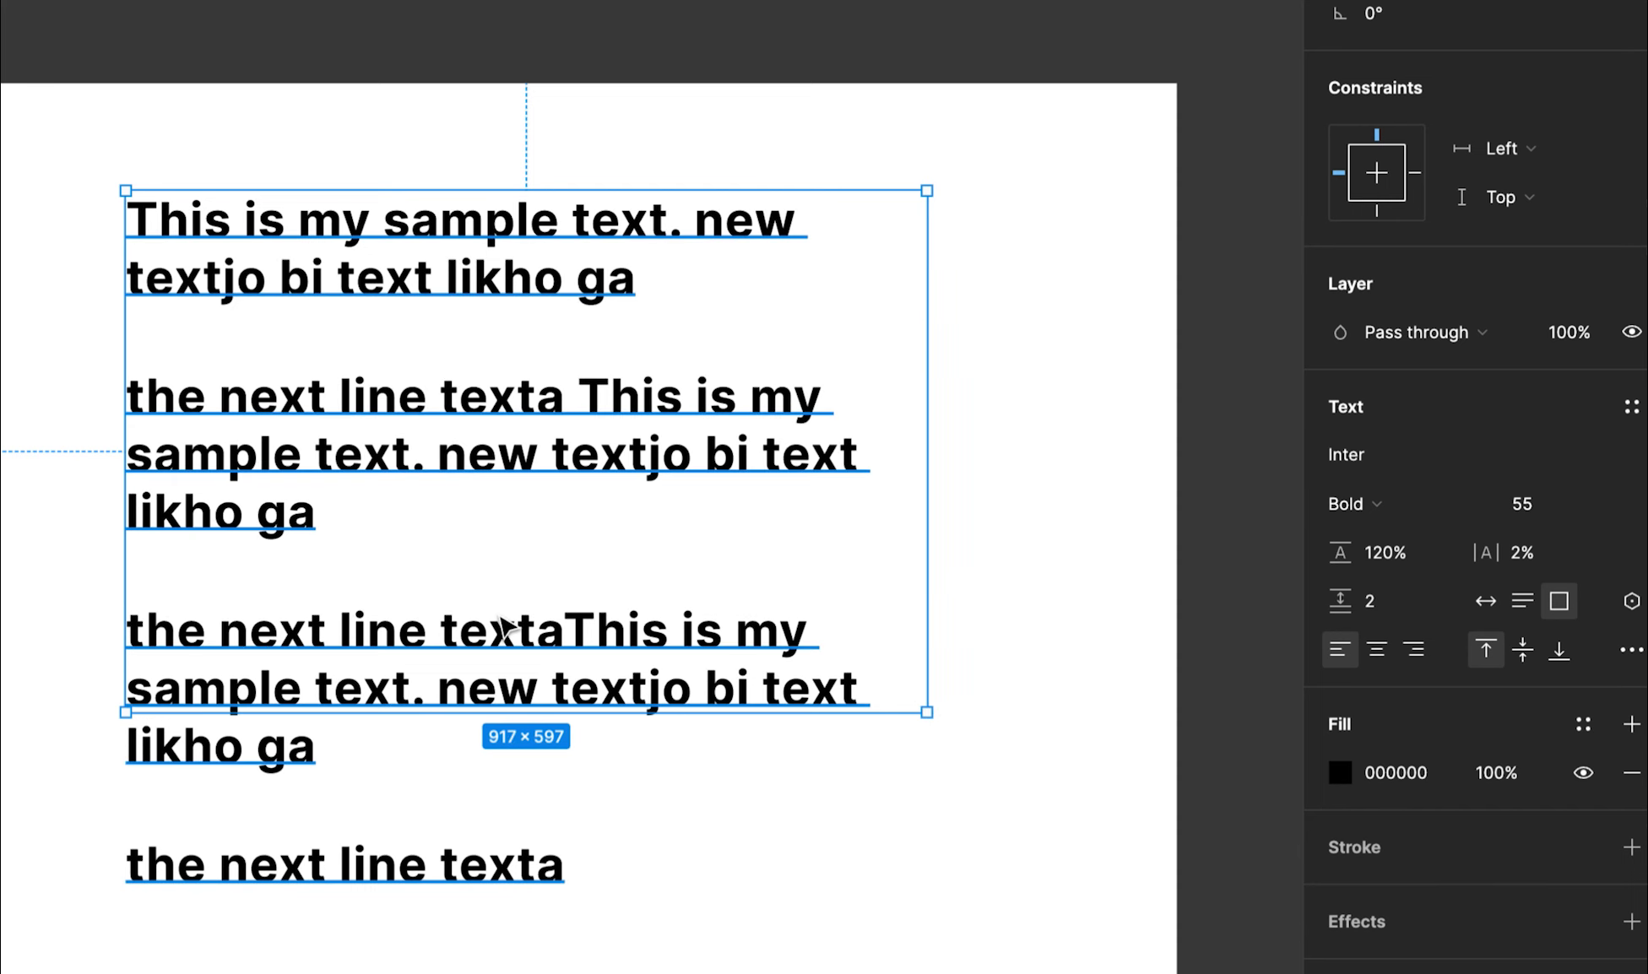
{"action": "key", "text": "ctrl+z"}
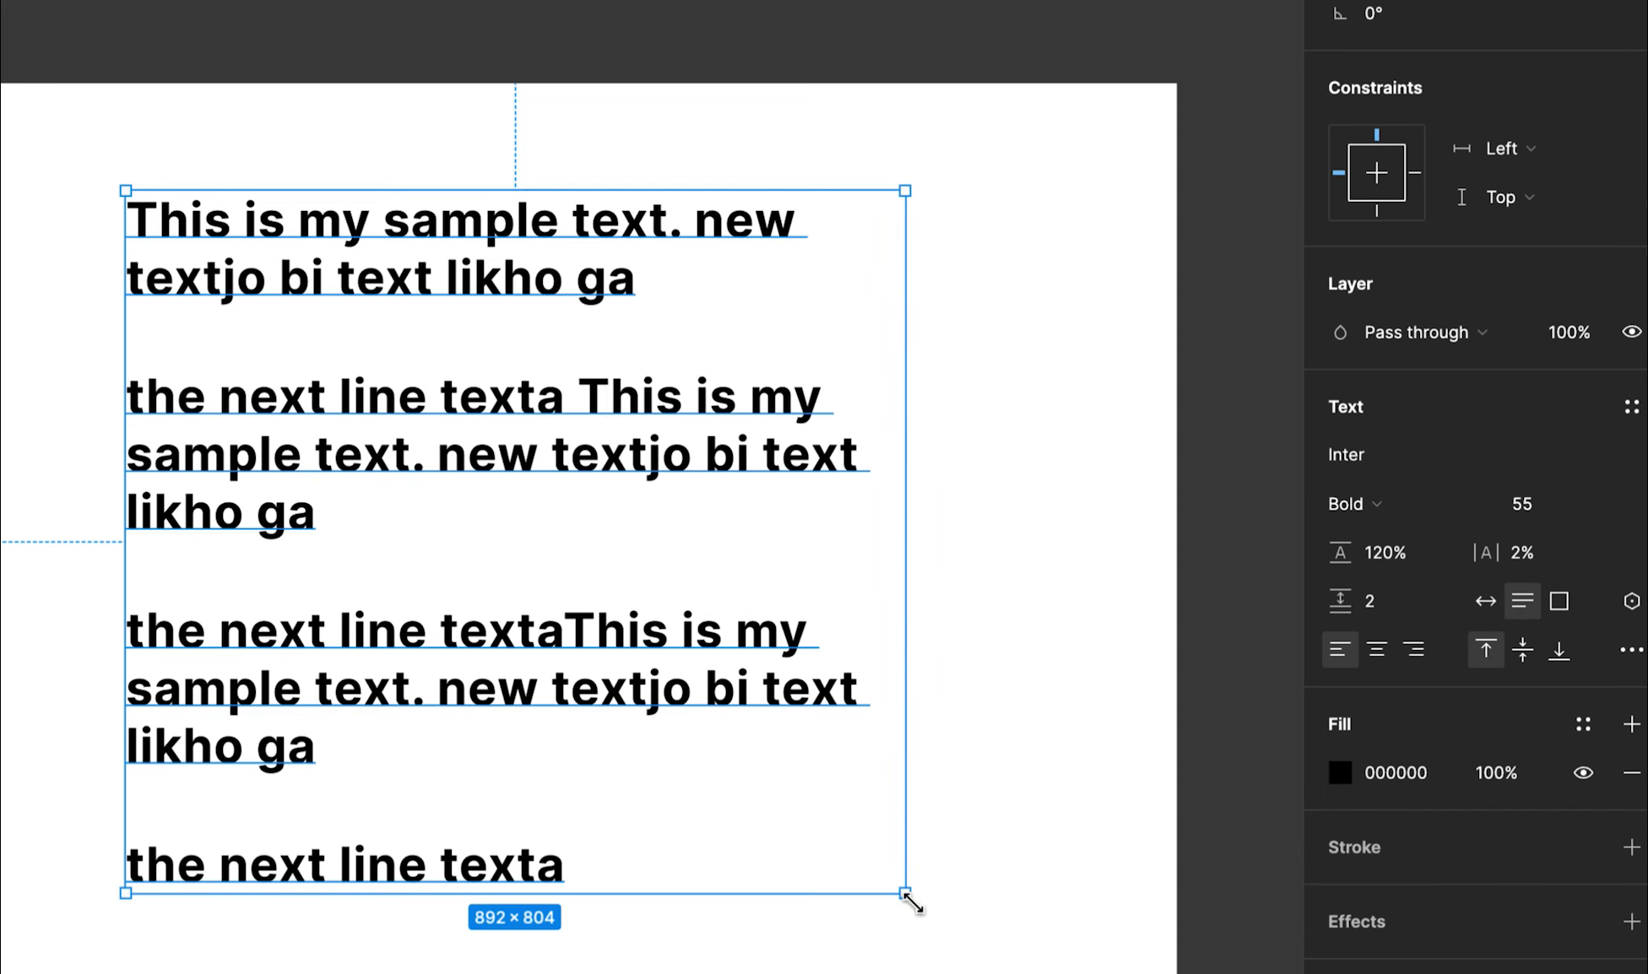
{"action": "left_click_drag", "start_coordinate": [907, 895], "coordinate": [952, 707]}
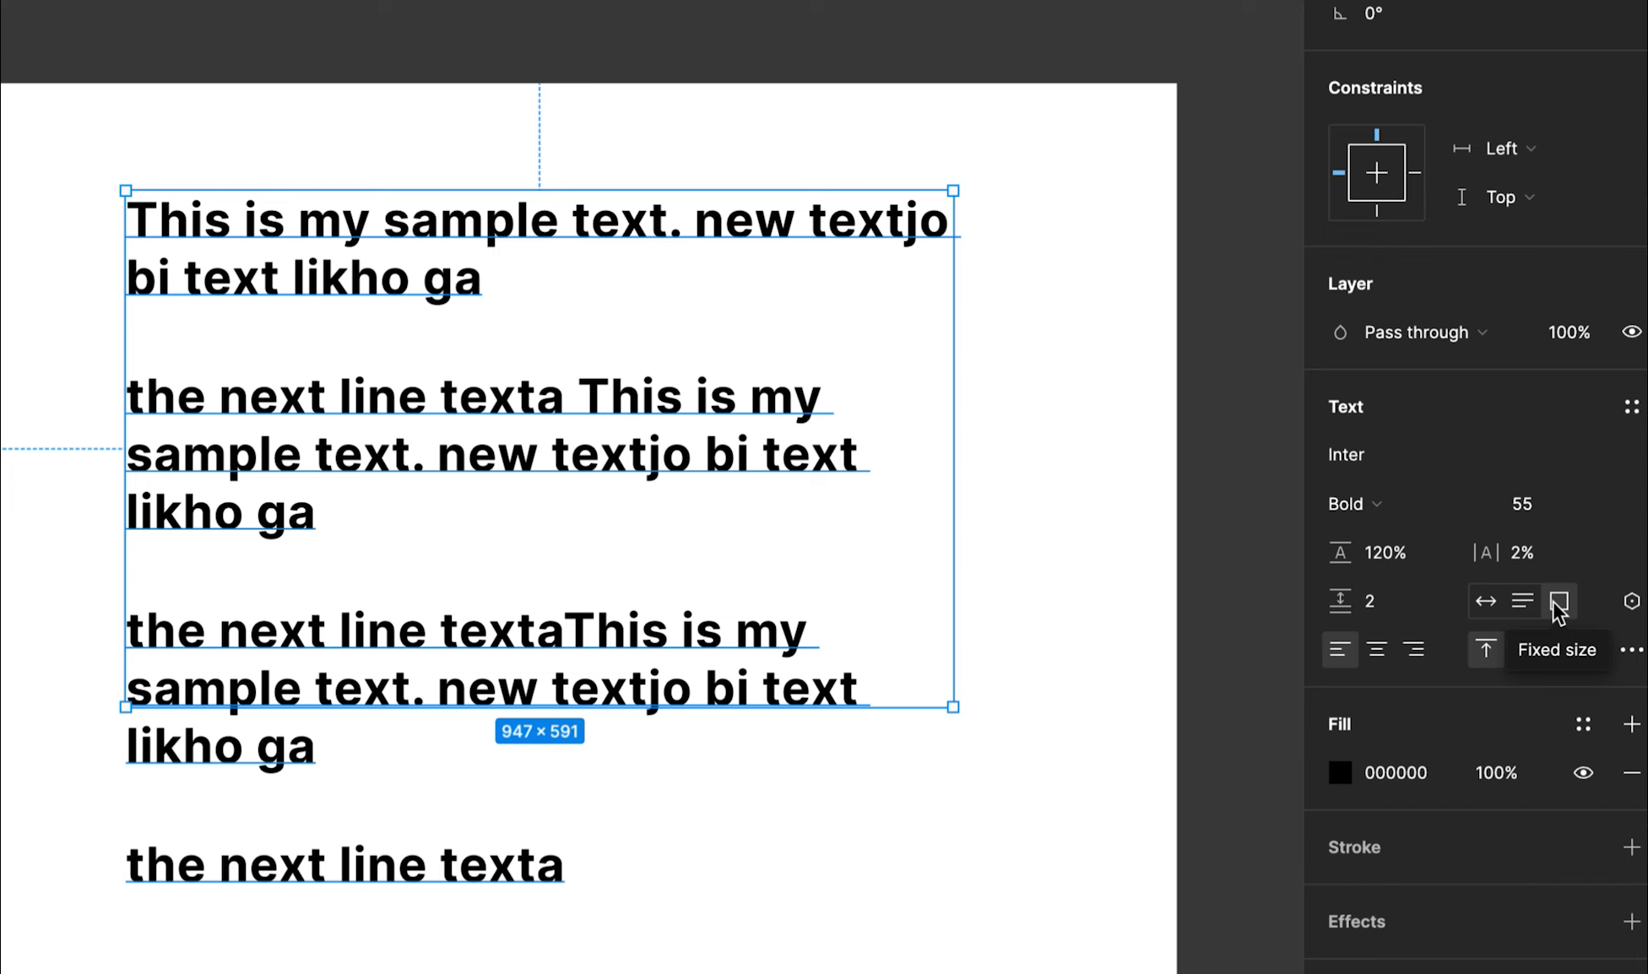
Right-align all the text lines, discarding an accidental empty text box
{"action": "left_click", "coordinate": [1375, 652]}
{"action": "left_click", "coordinate": [1405, 652]}
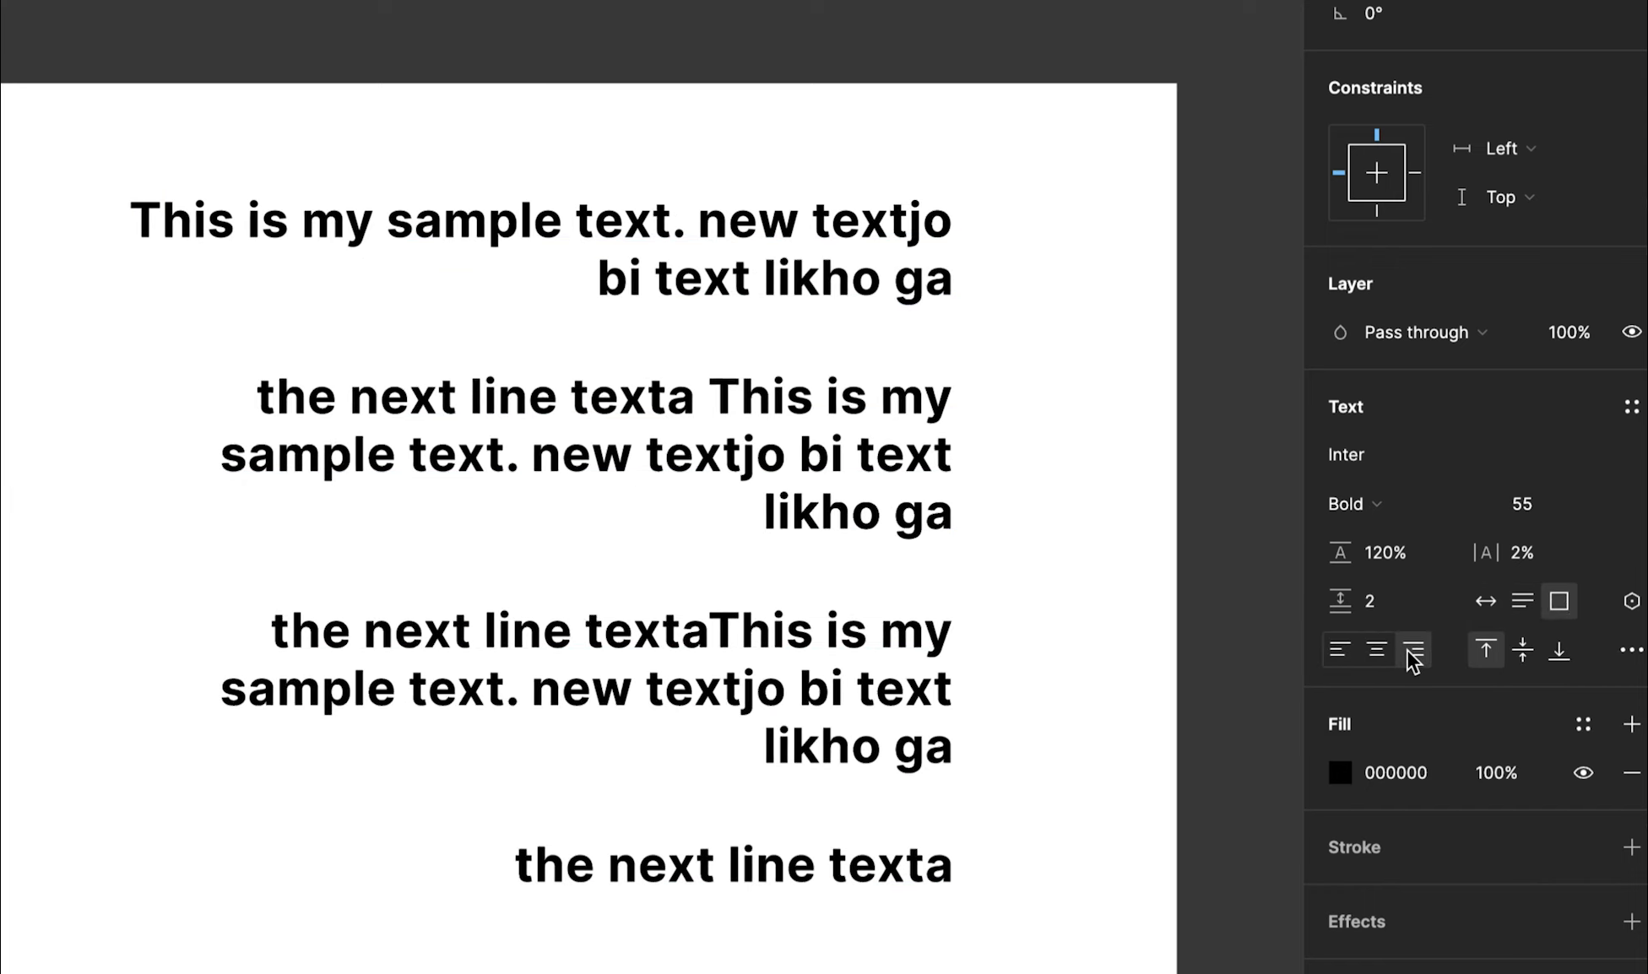
{"action": "left_click", "coordinate": [611, 729]}
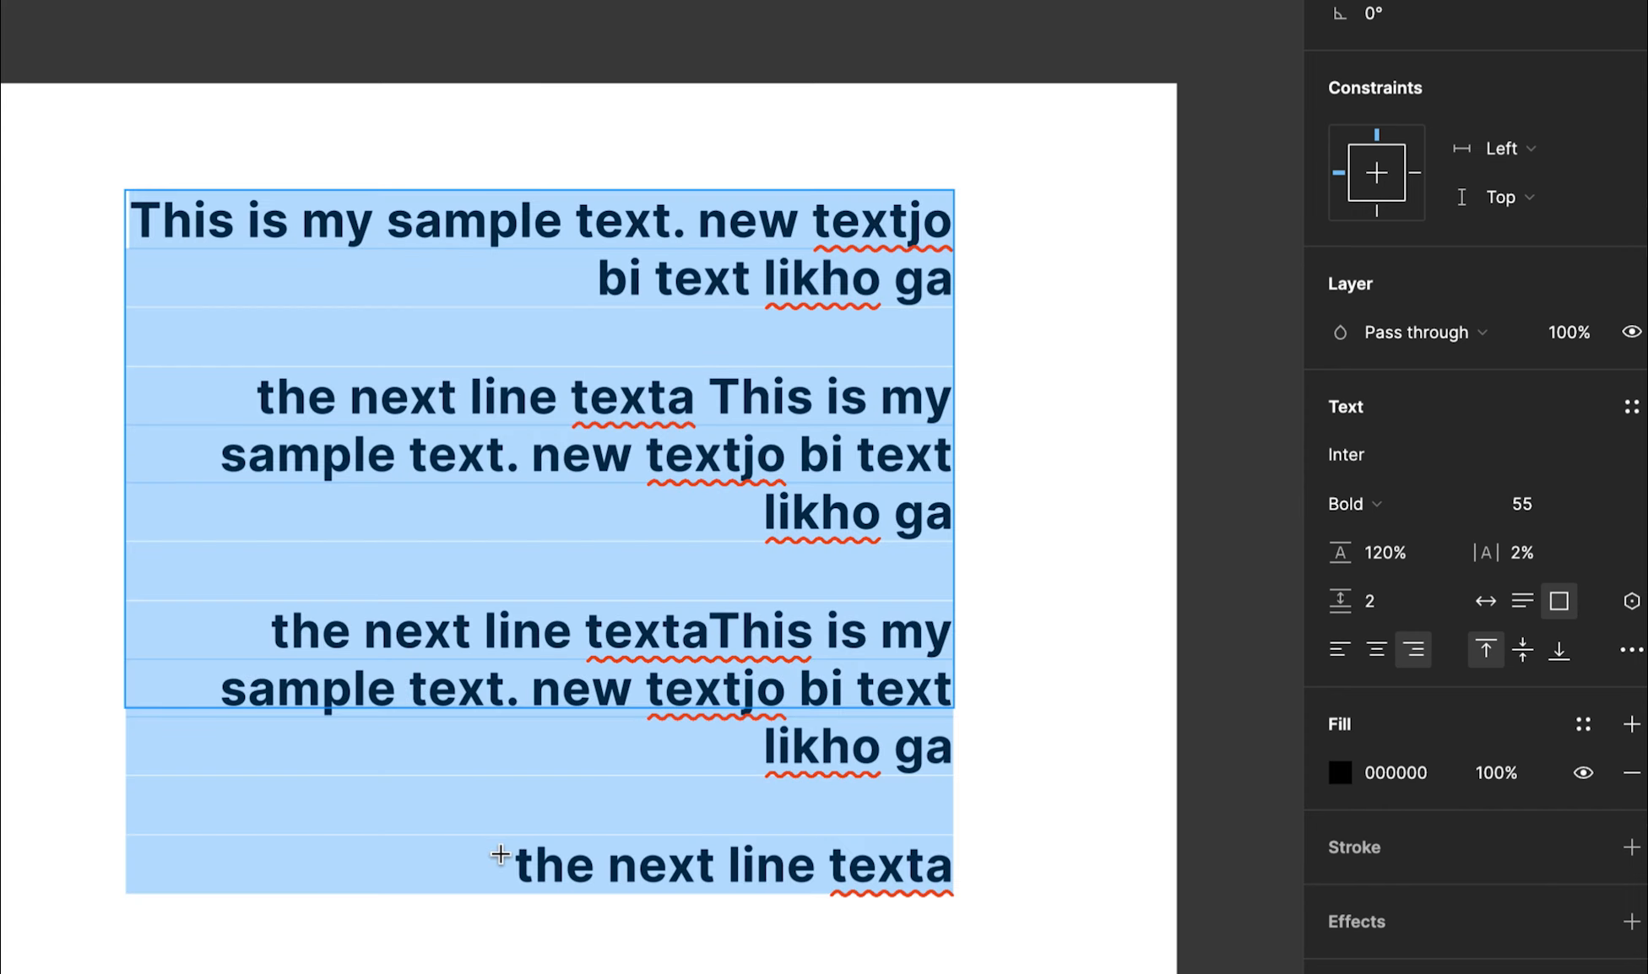
{"action": "left_click", "coordinate": [502, 859]}
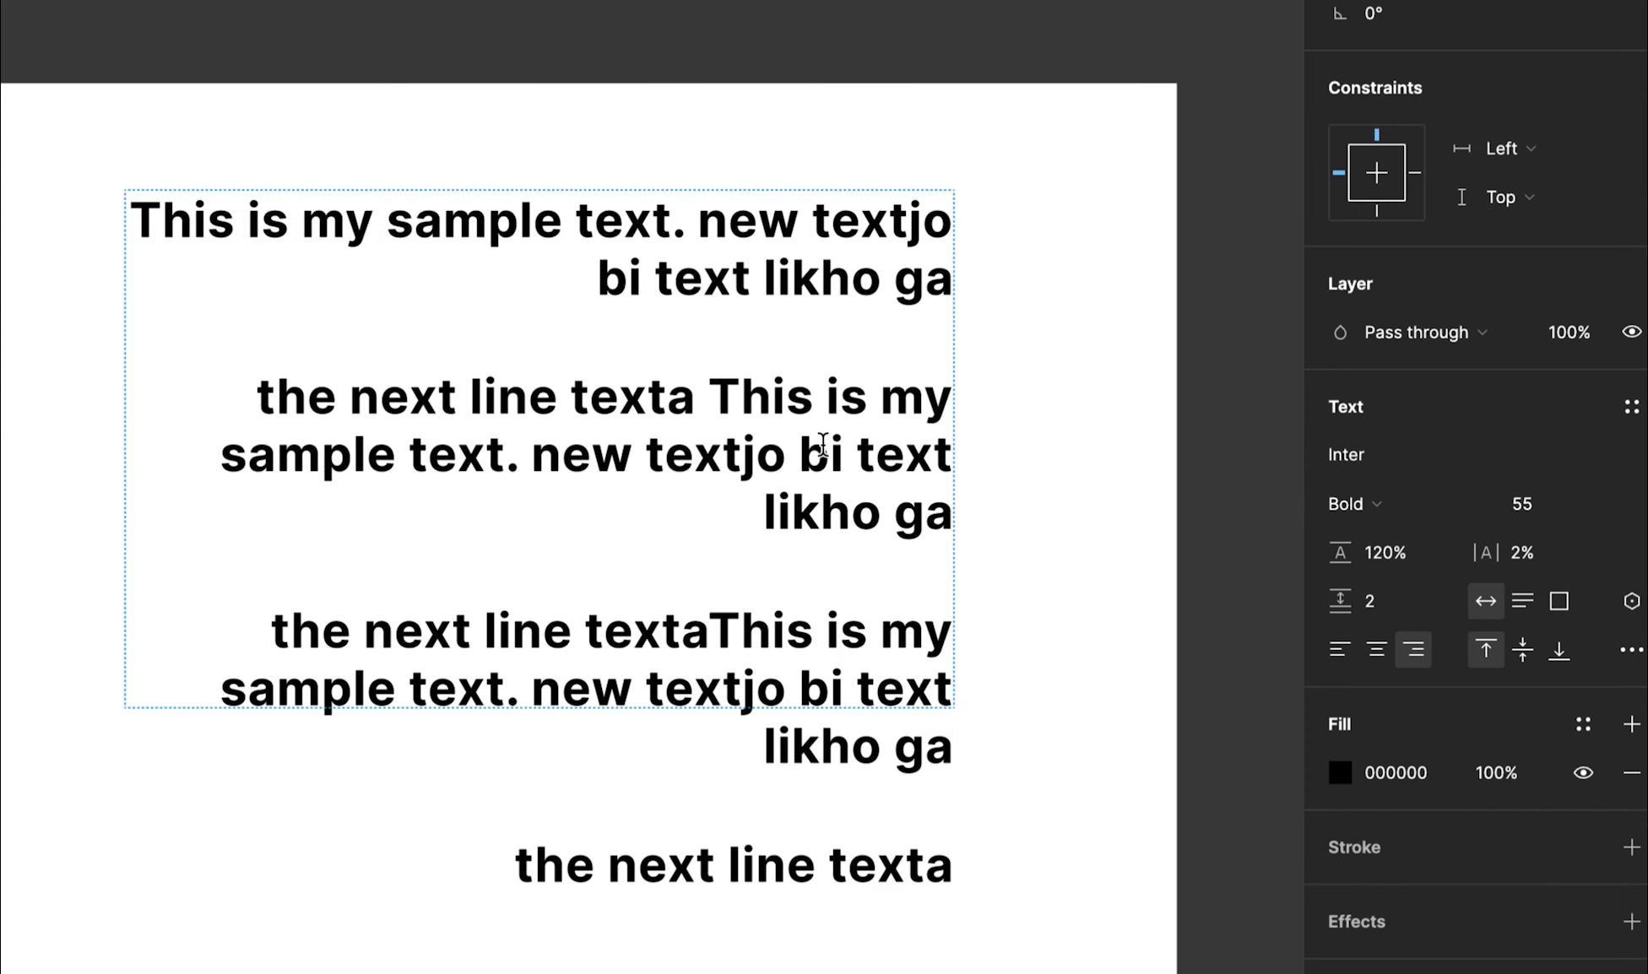
{"action": "left_click", "coordinate": [1358, 645]}
Left-align the text lines, undoing an accidental one-letter text replacement
{"action": "left_click", "coordinate": [633, 493]}
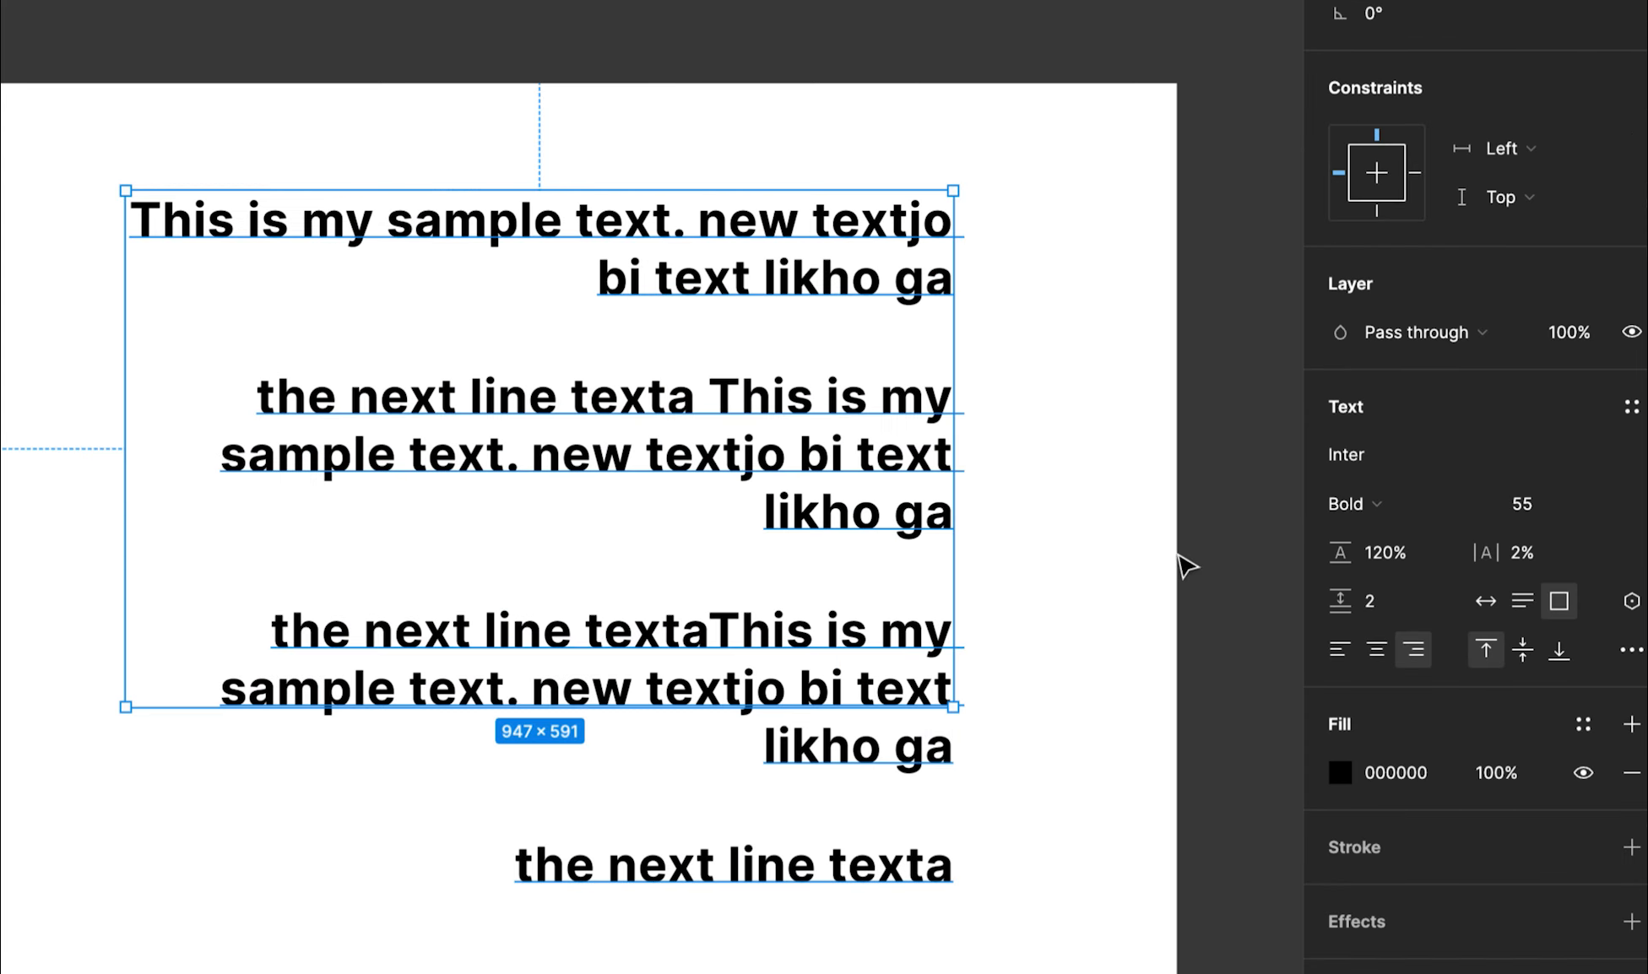
{"action": "left_click", "coordinate": [1339, 649]}
{"action": "double_click", "coordinate": [625, 669]}
{"action": "left_click", "coordinate": [532, 891]}
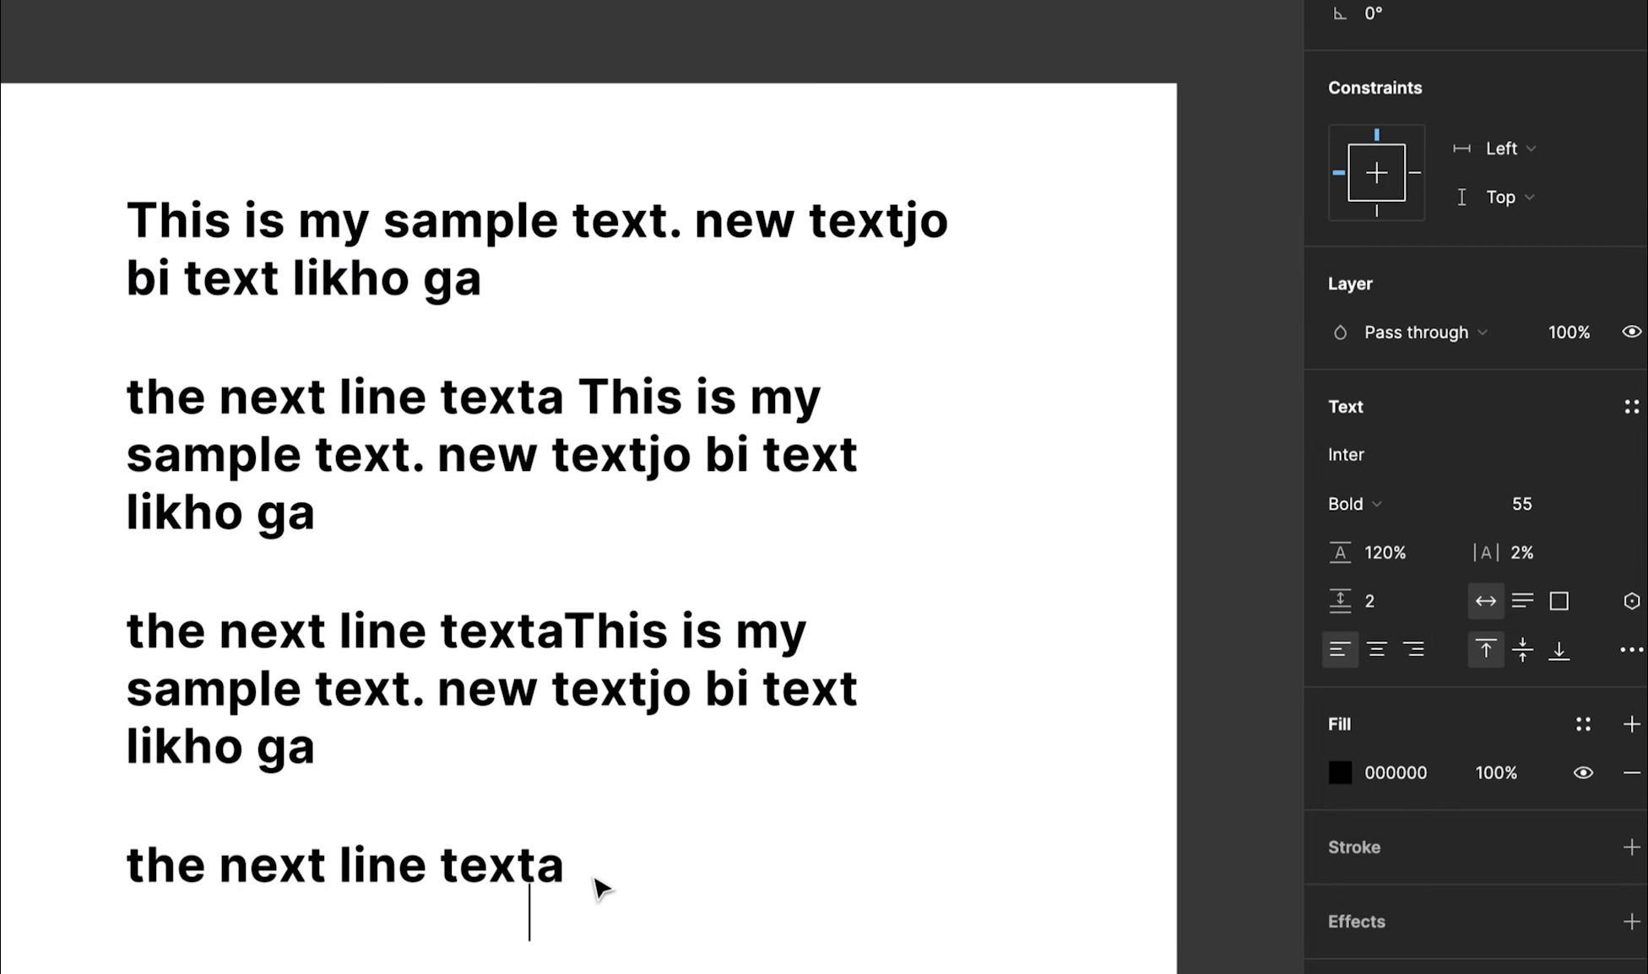
{"action": "left_click", "coordinate": [509, 862]}
{"action": "left_click", "coordinate": [540, 437]}
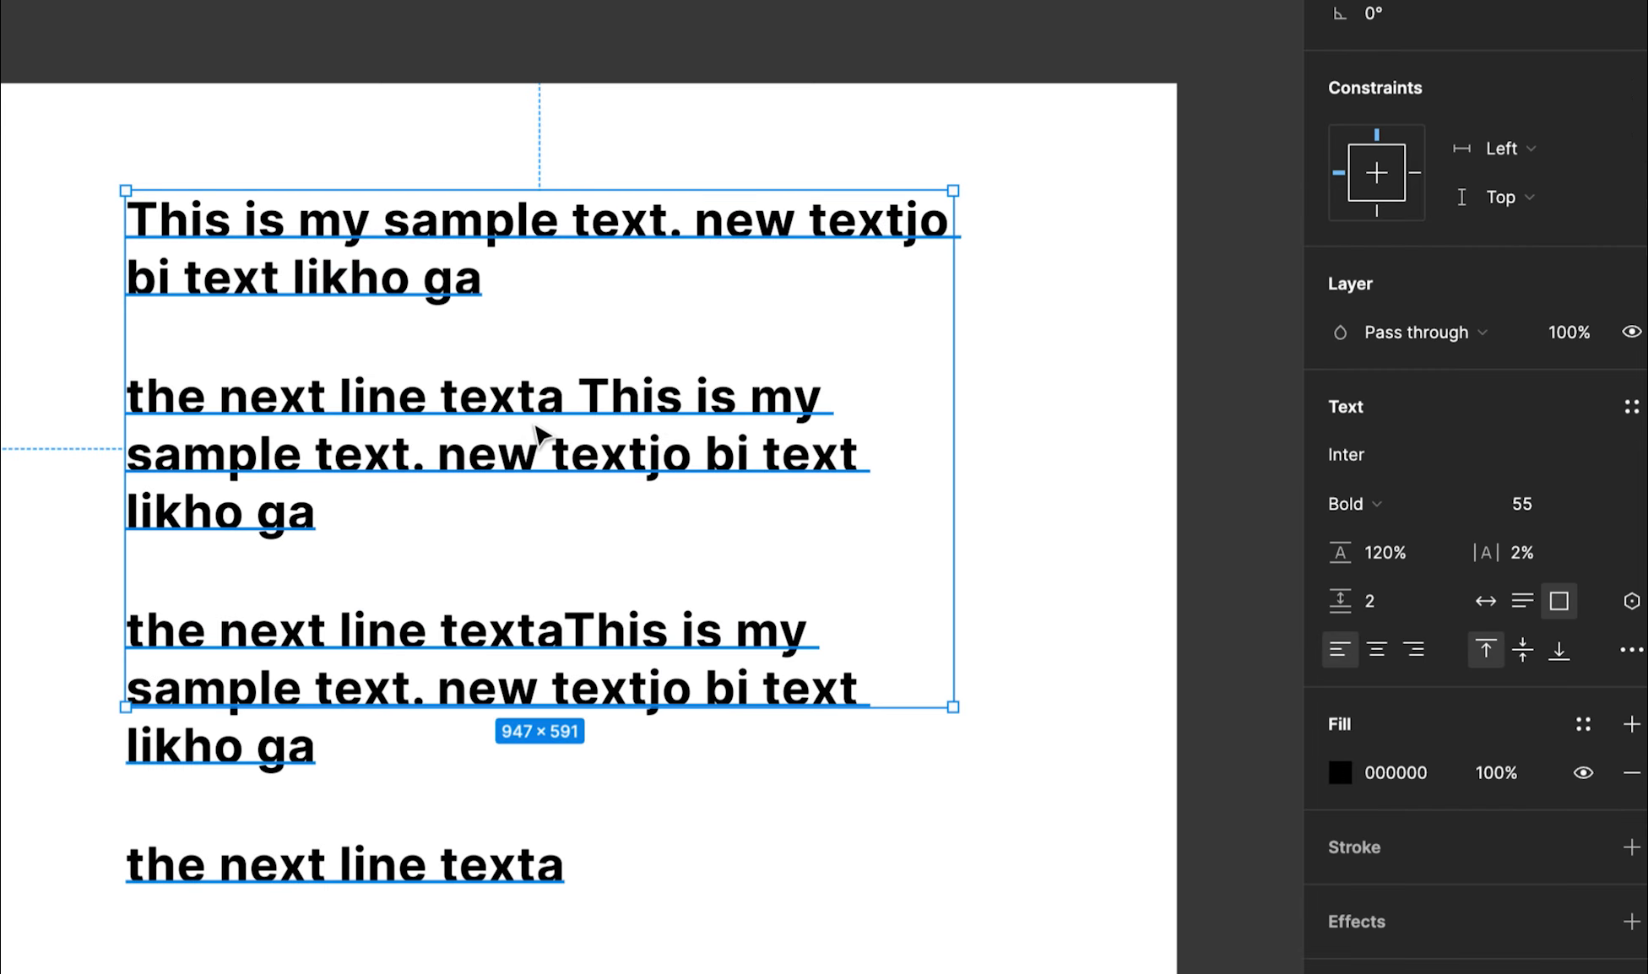
{"action": "double_click", "coordinate": [541, 438]}
{"action": "type", "text": "t"}
{"action": "key", "text": "ctrl+z"}
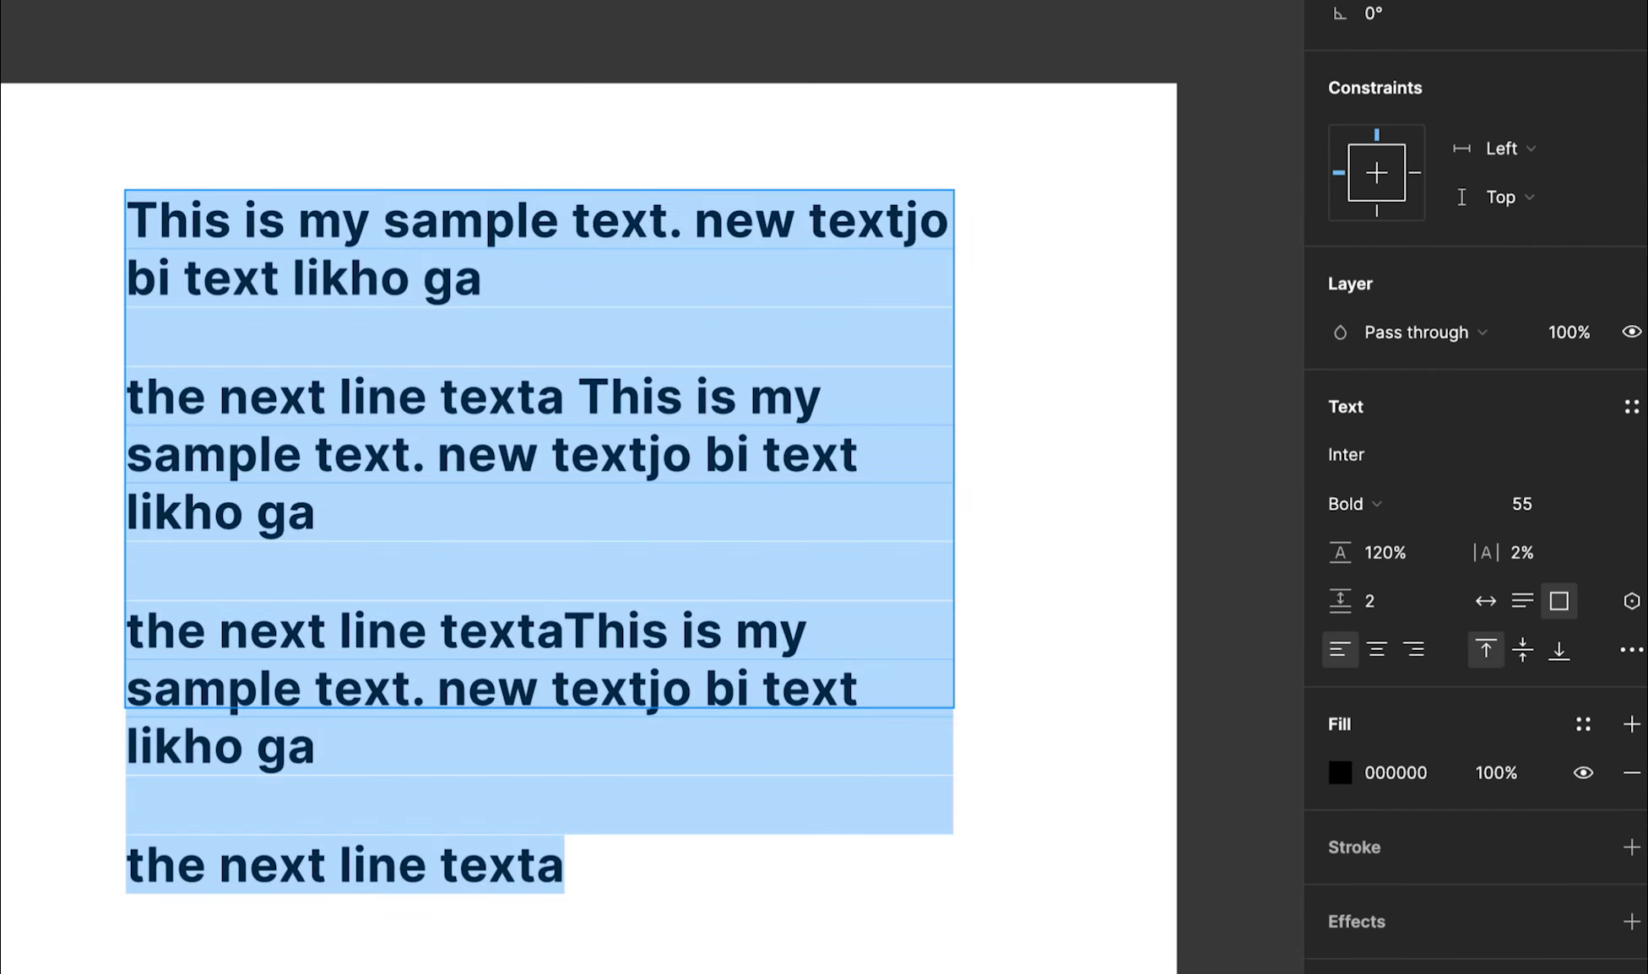
{"action": "key", "text": "Escape"}
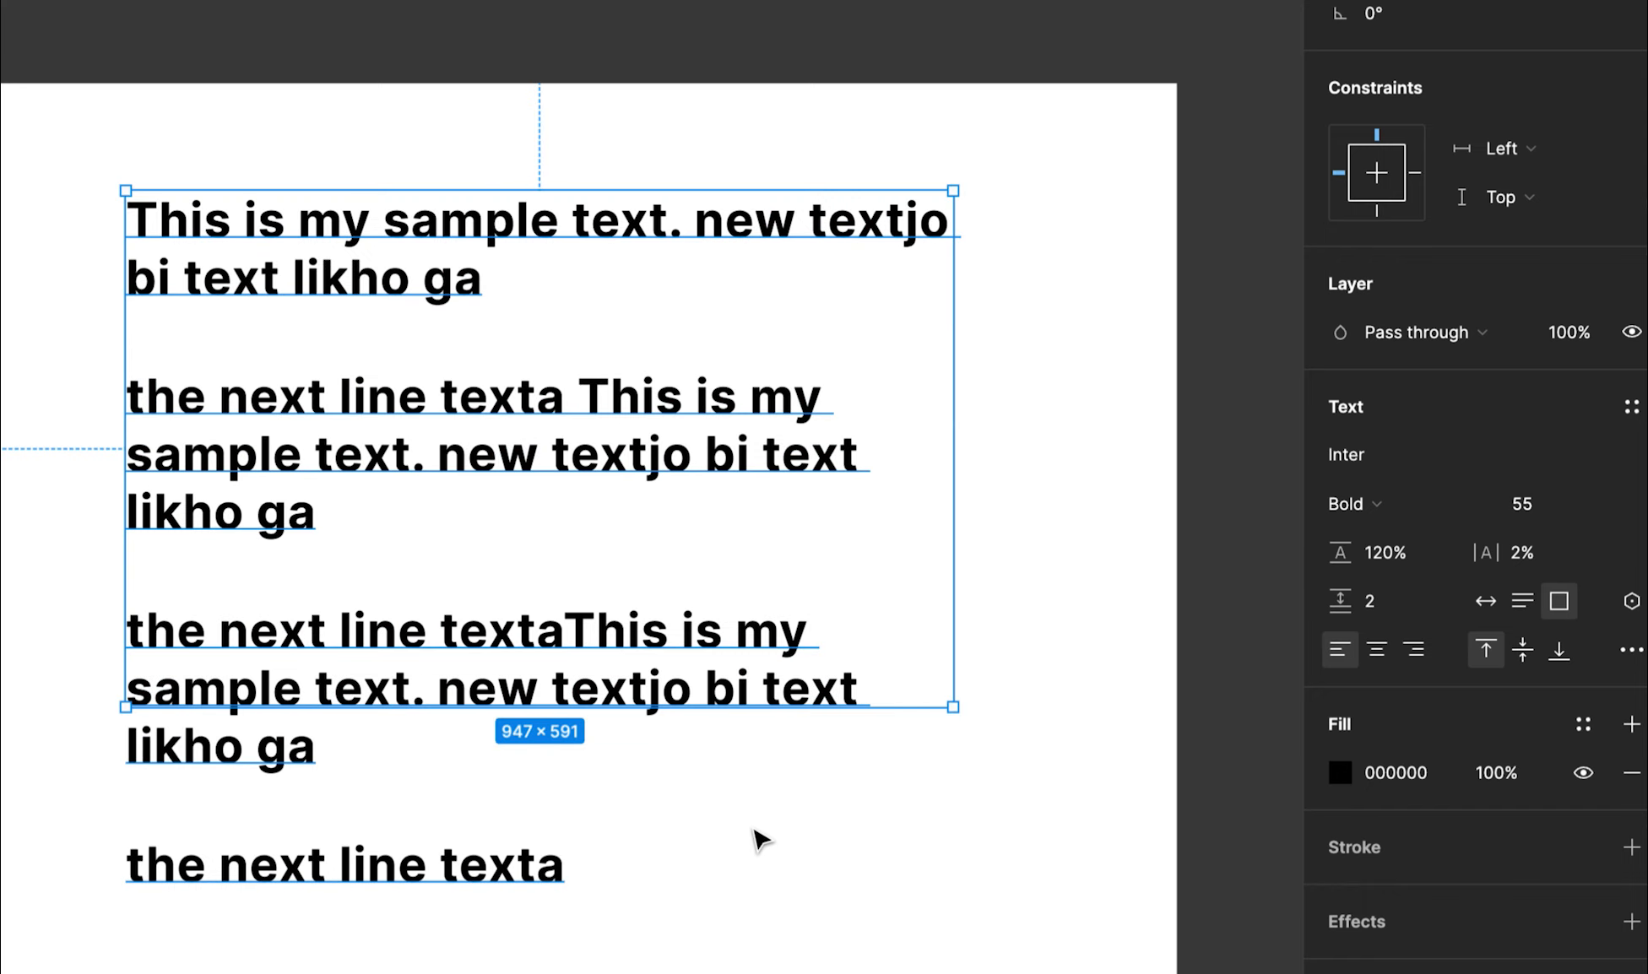
Set the box to auto height and add lines 'asdf;ljaslfjk' and 'askfjdlas' below texta
{"action": "left_click", "coordinate": [1523, 601]}
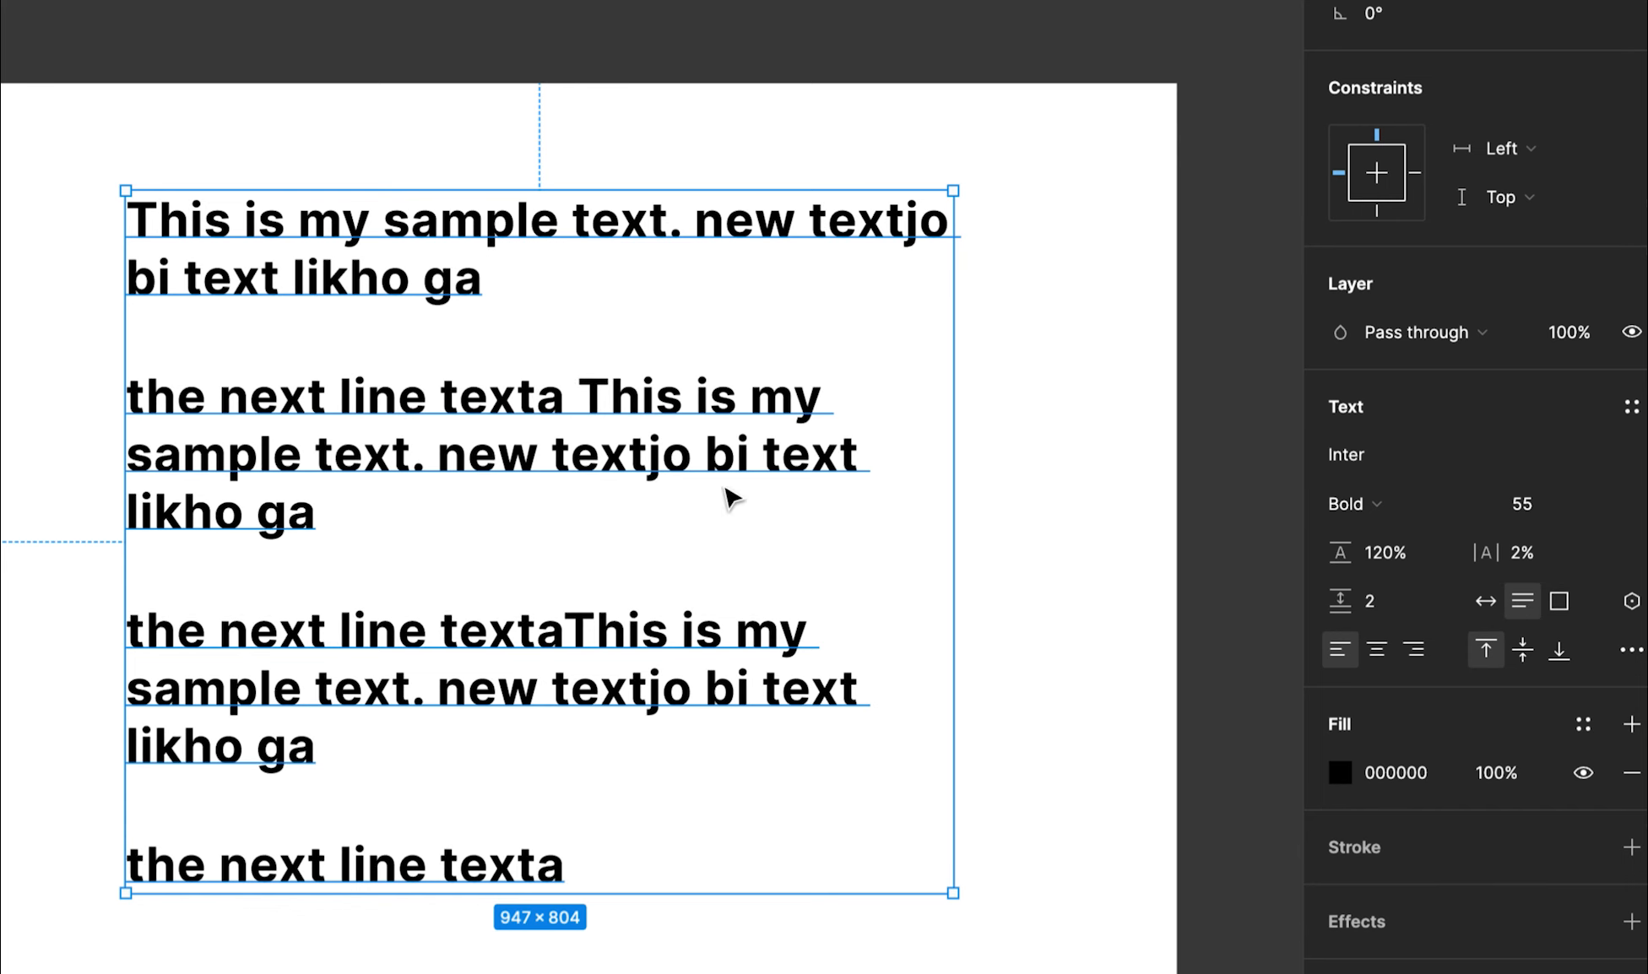
{"action": "double_click", "coordinate": [607, 842]}
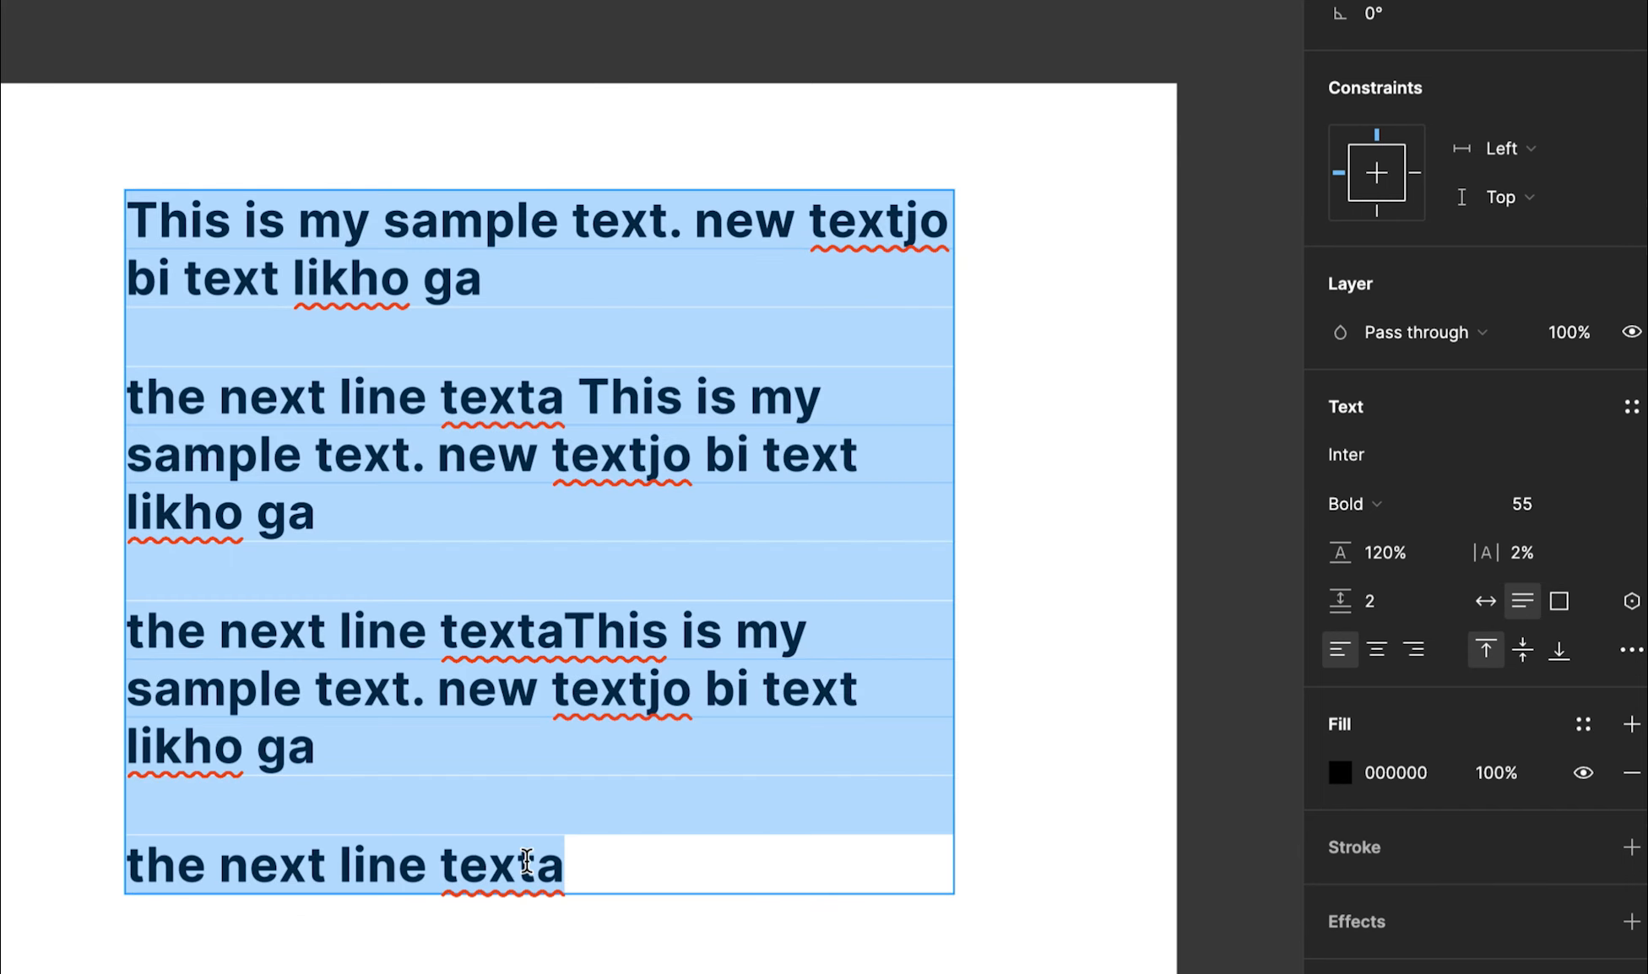
{"action": "left_click", "coordinate": [595, 857]}
{"action": "key", "text": "Return"}
{"action": "type", "text": "asdf;ljaslfjk"}
{"action": "key", "text": "Return"}
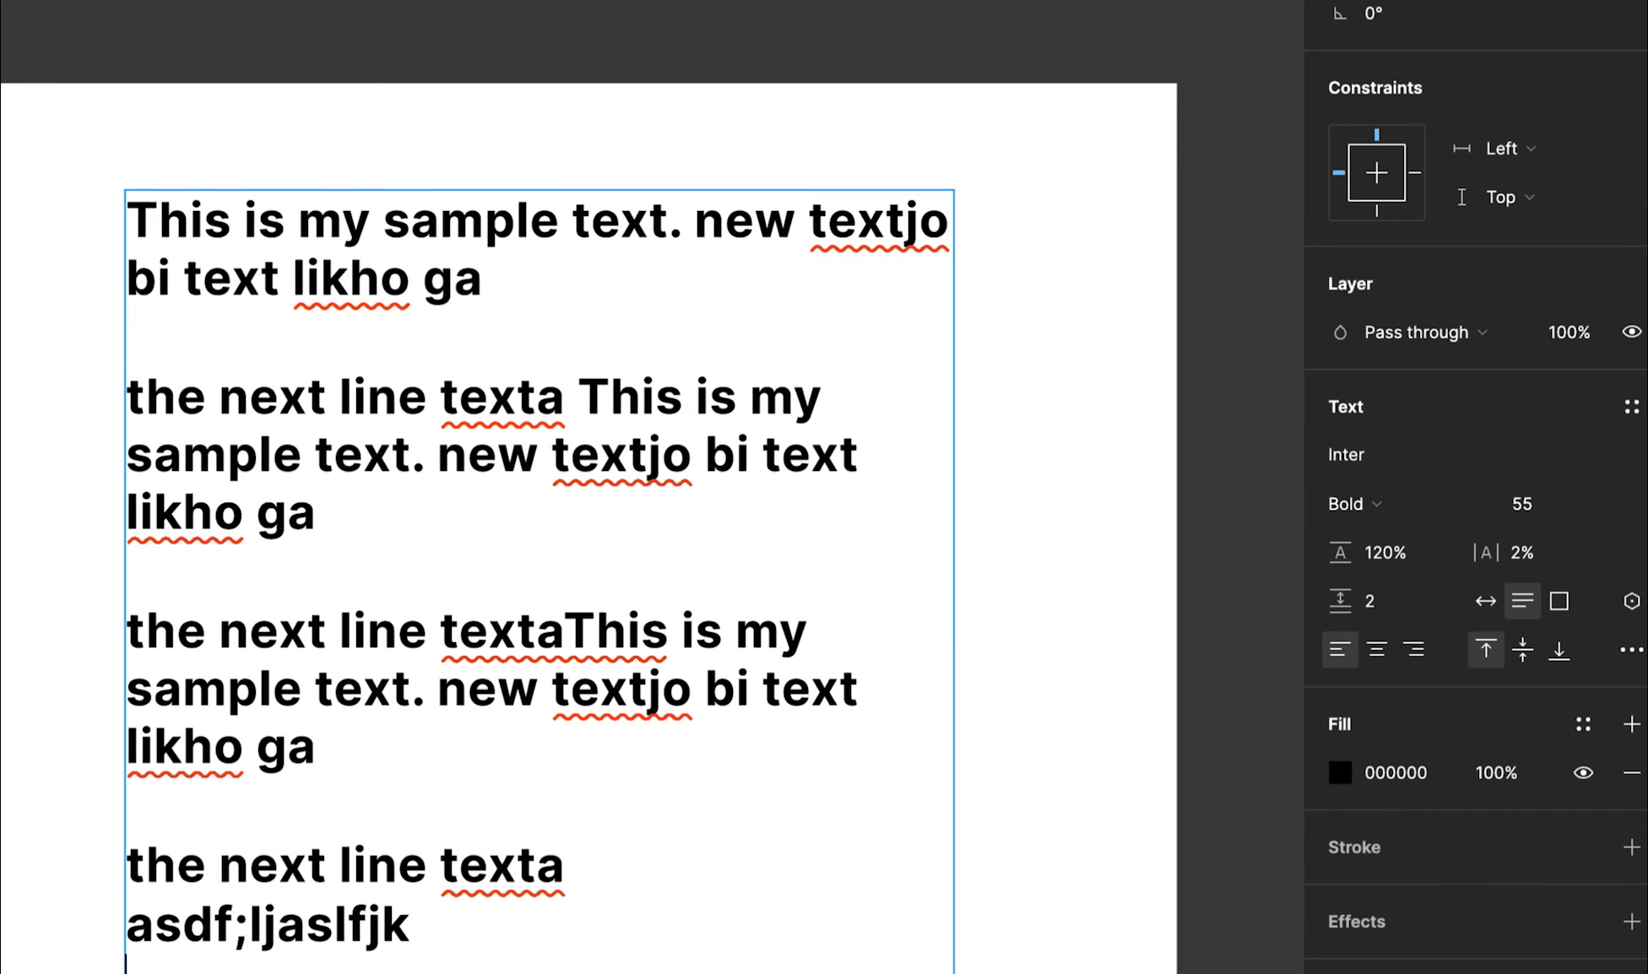
{"action": "type", "text": "askfjdlas"}
{"action": "key", "text": "Escape"}
Delete every paragraph after the first sentence
{"action": "double_click", "coordinate": [397, 939]}
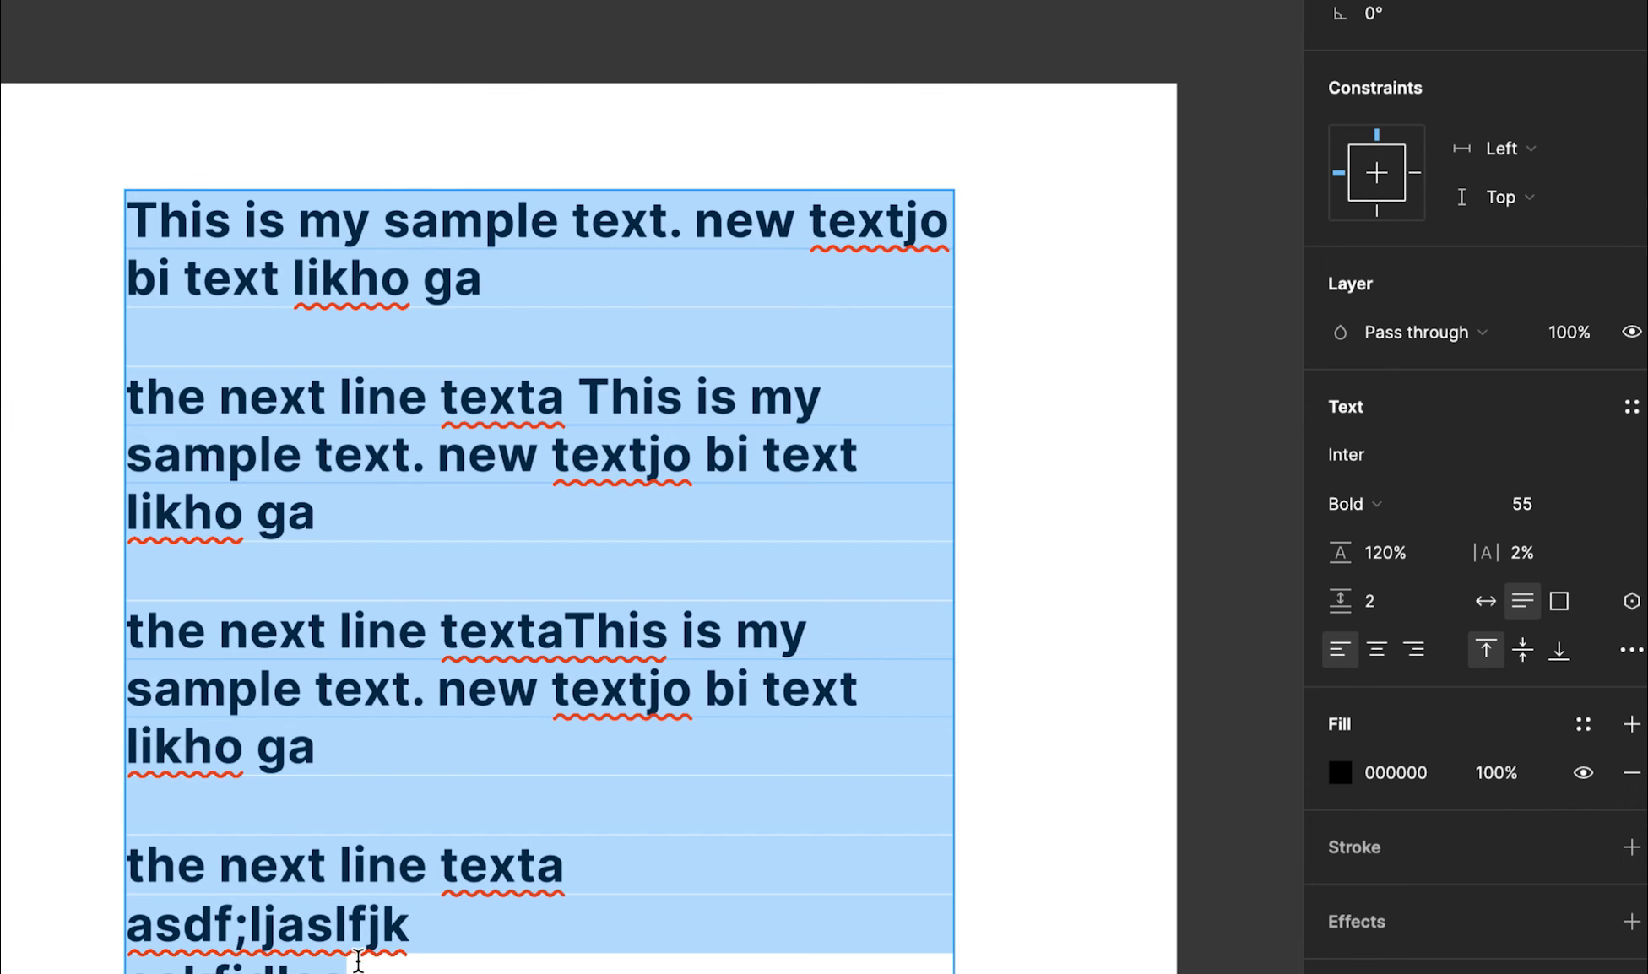
{"action": "left_click", "coordinate": [358, 962]}
{"action": "left_click_drag", "start_coordinate": [358, 962], "coordinate": [128, 394]}
{"action": "key", "text": "BackSpace"}
Right-align the remaining text and stretch the box to 480 height
{"action": "key", "text": "Escape"}
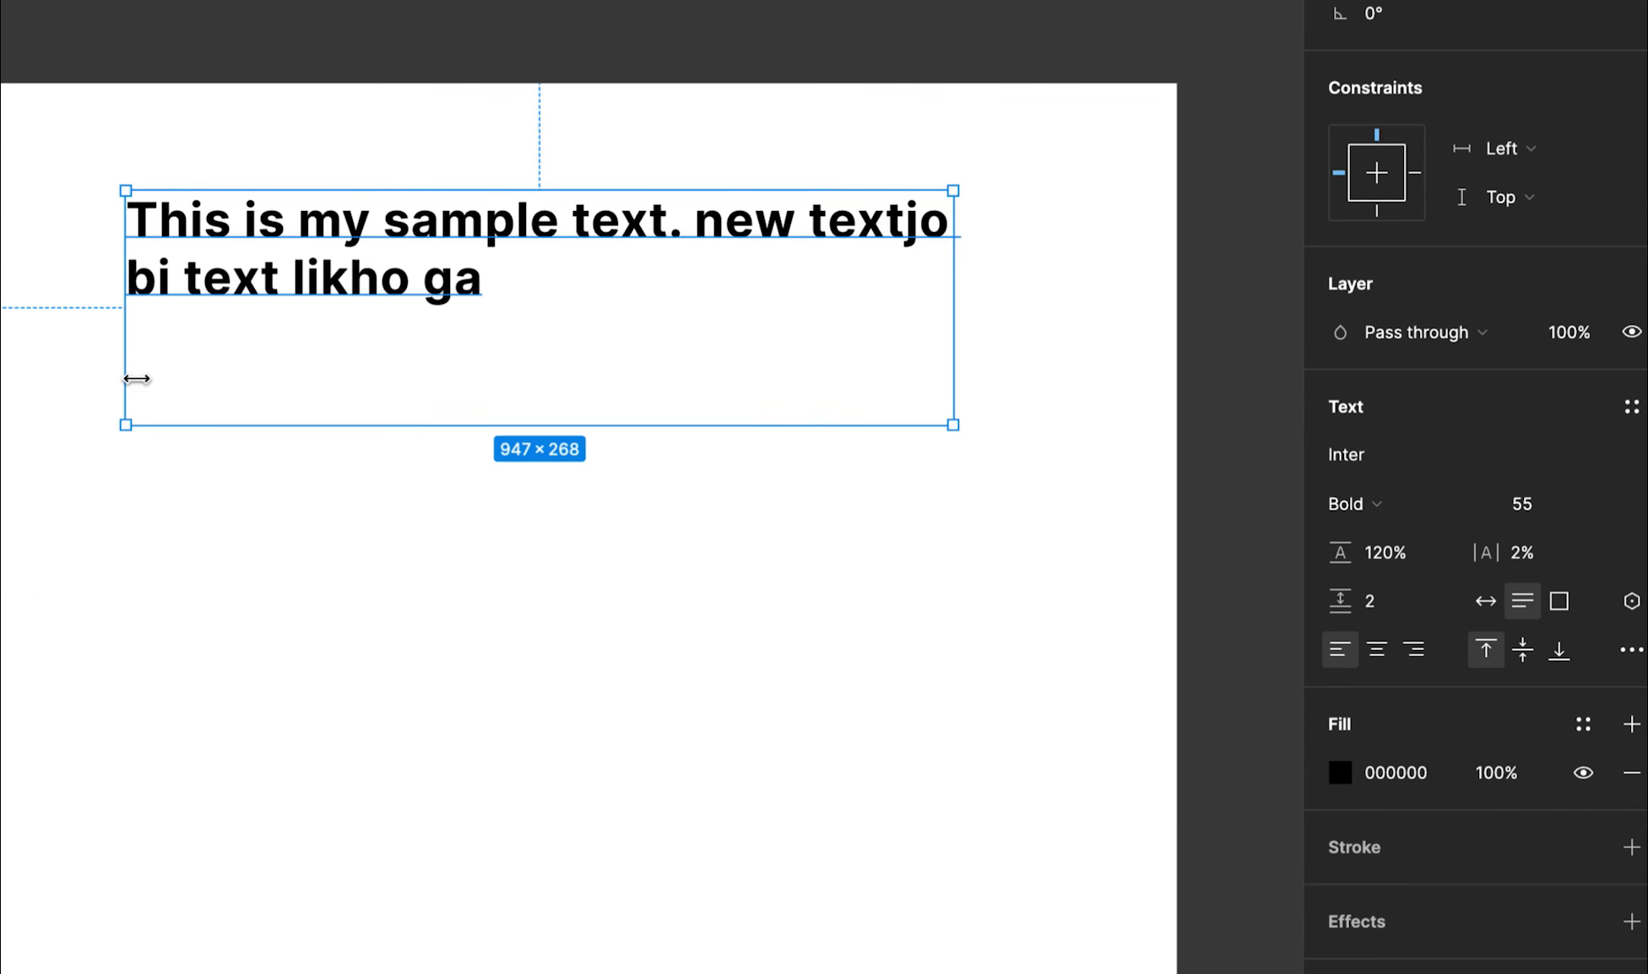
{"action": "left_click", "coordinate": [1374, 652]}
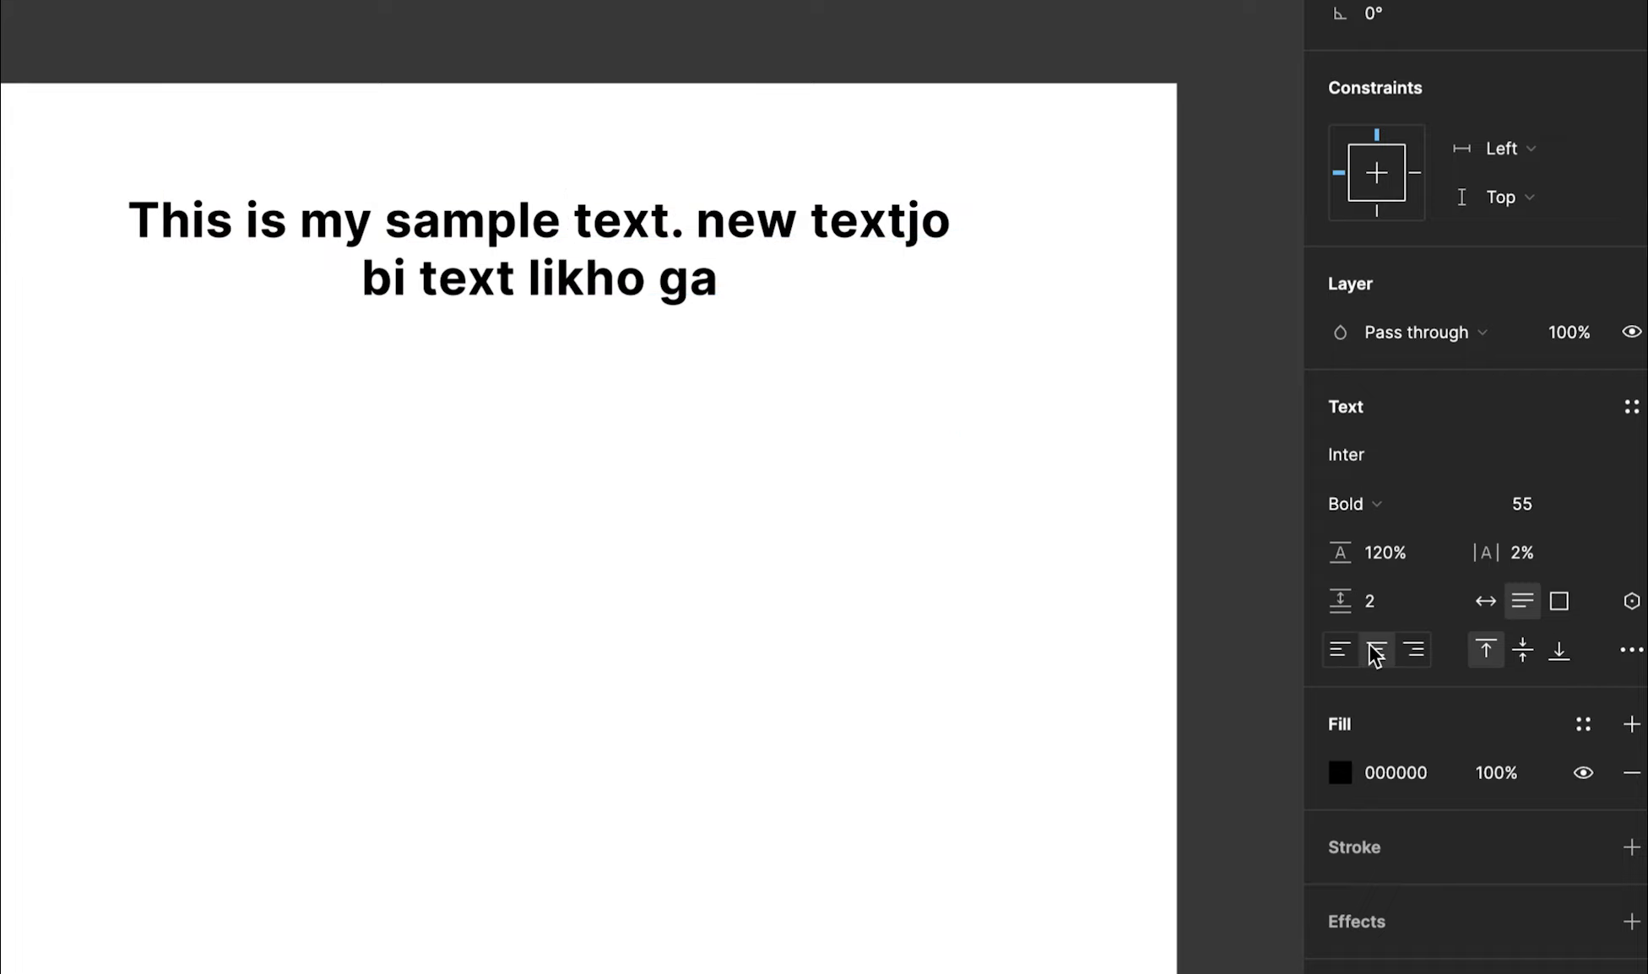
{"action": "left_click", "coordinate": [1403, 651]}
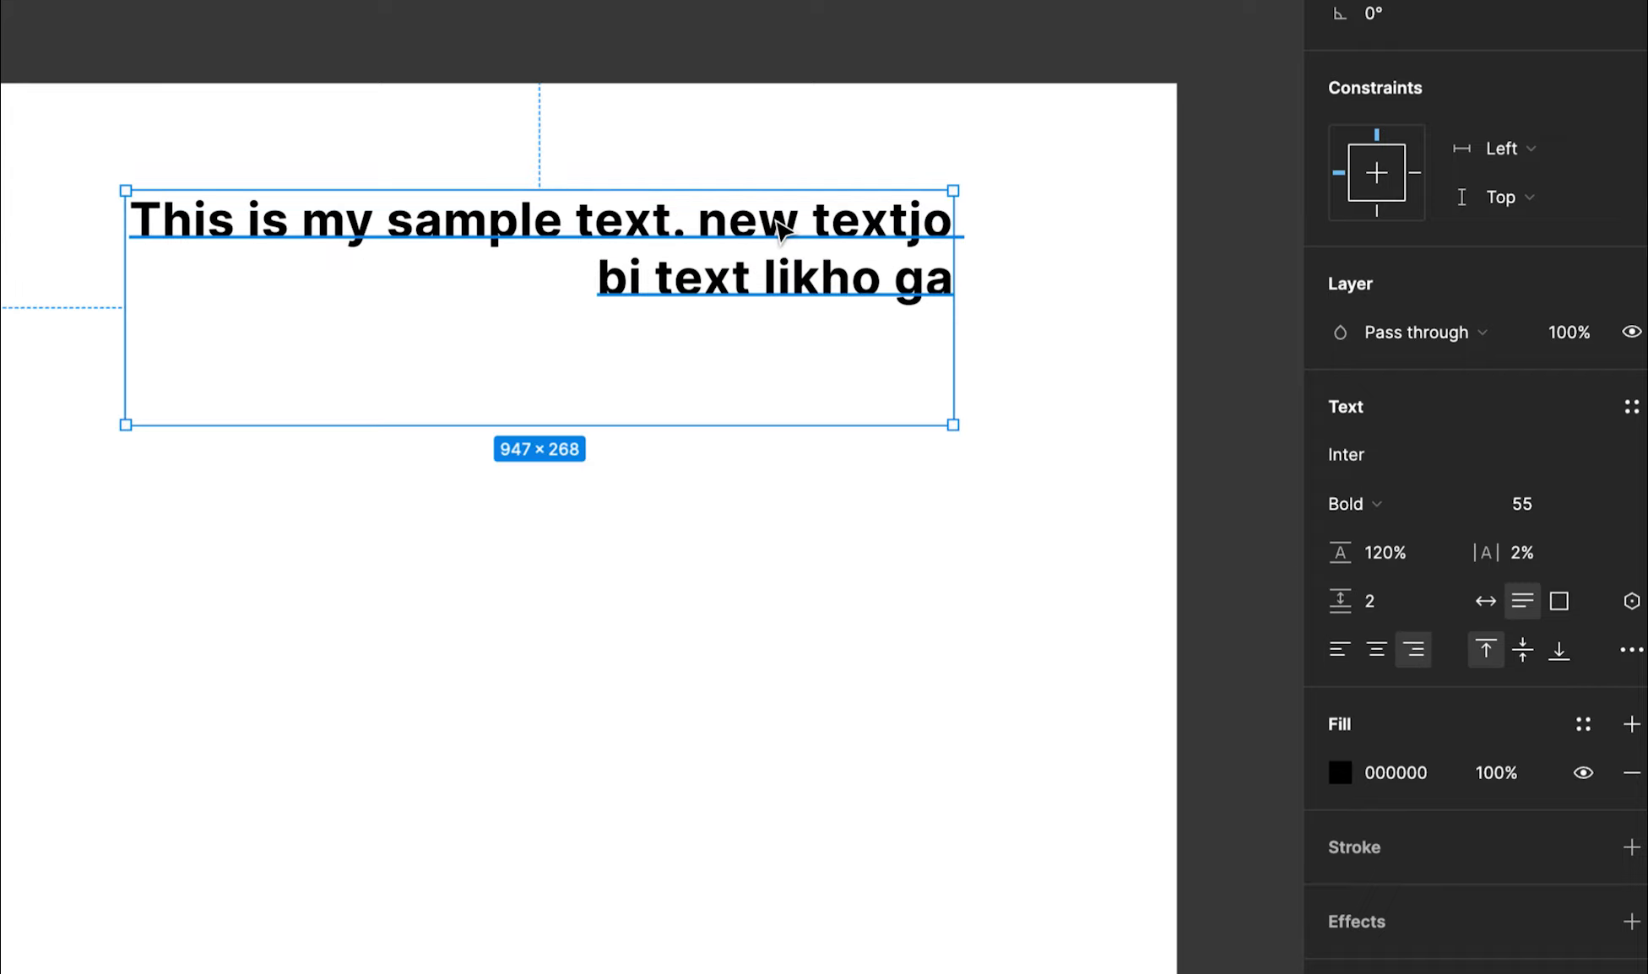
{"action": "left_click_drag", "start_coordinate": [559, 426], "coordinate": [541, 610]}
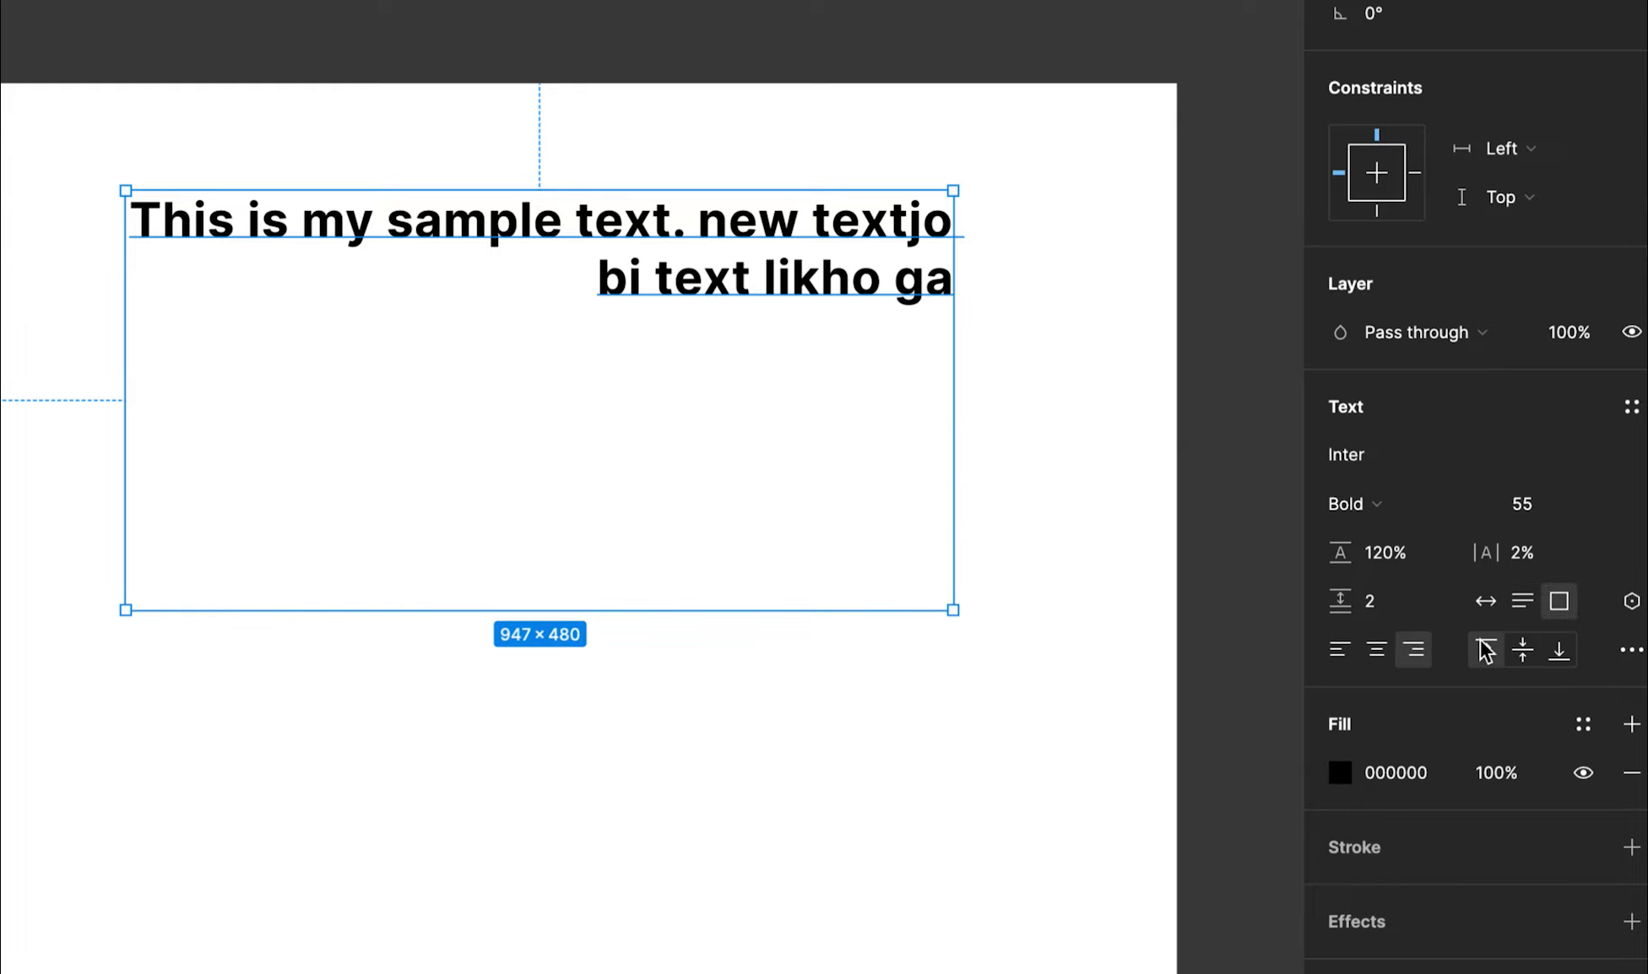
Align the text to the top of the box and to the left
{"action": "left_click", "coordinate": [1517, 652]}
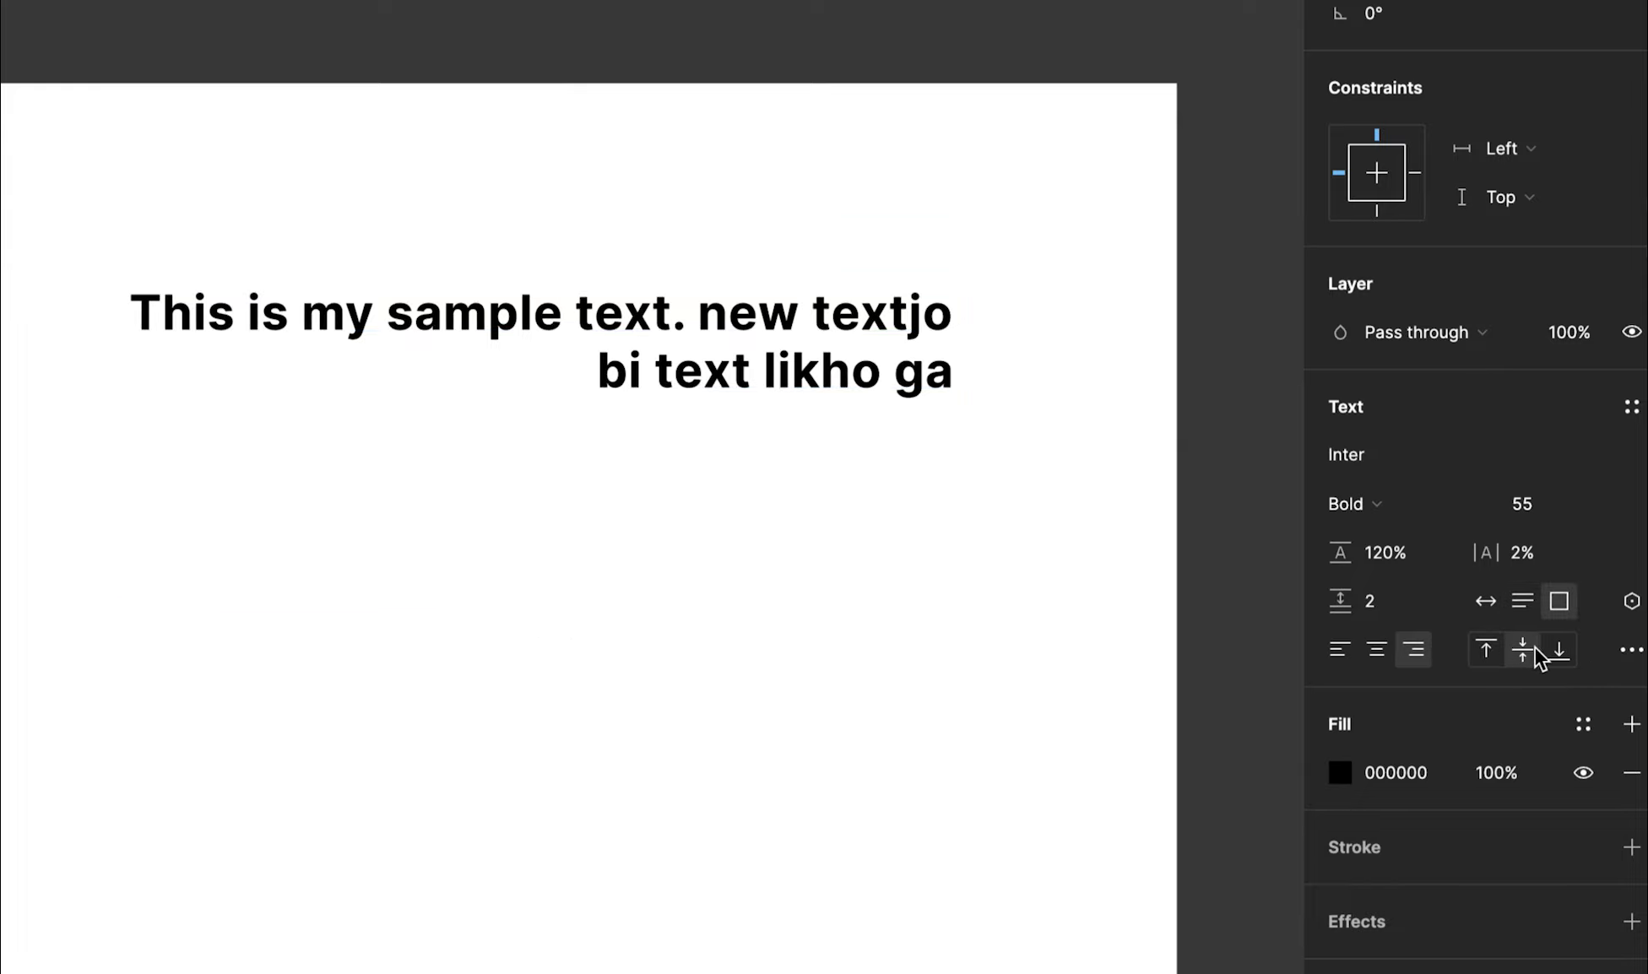
{"action": "left_click", "coordinate": [1486, 651]}
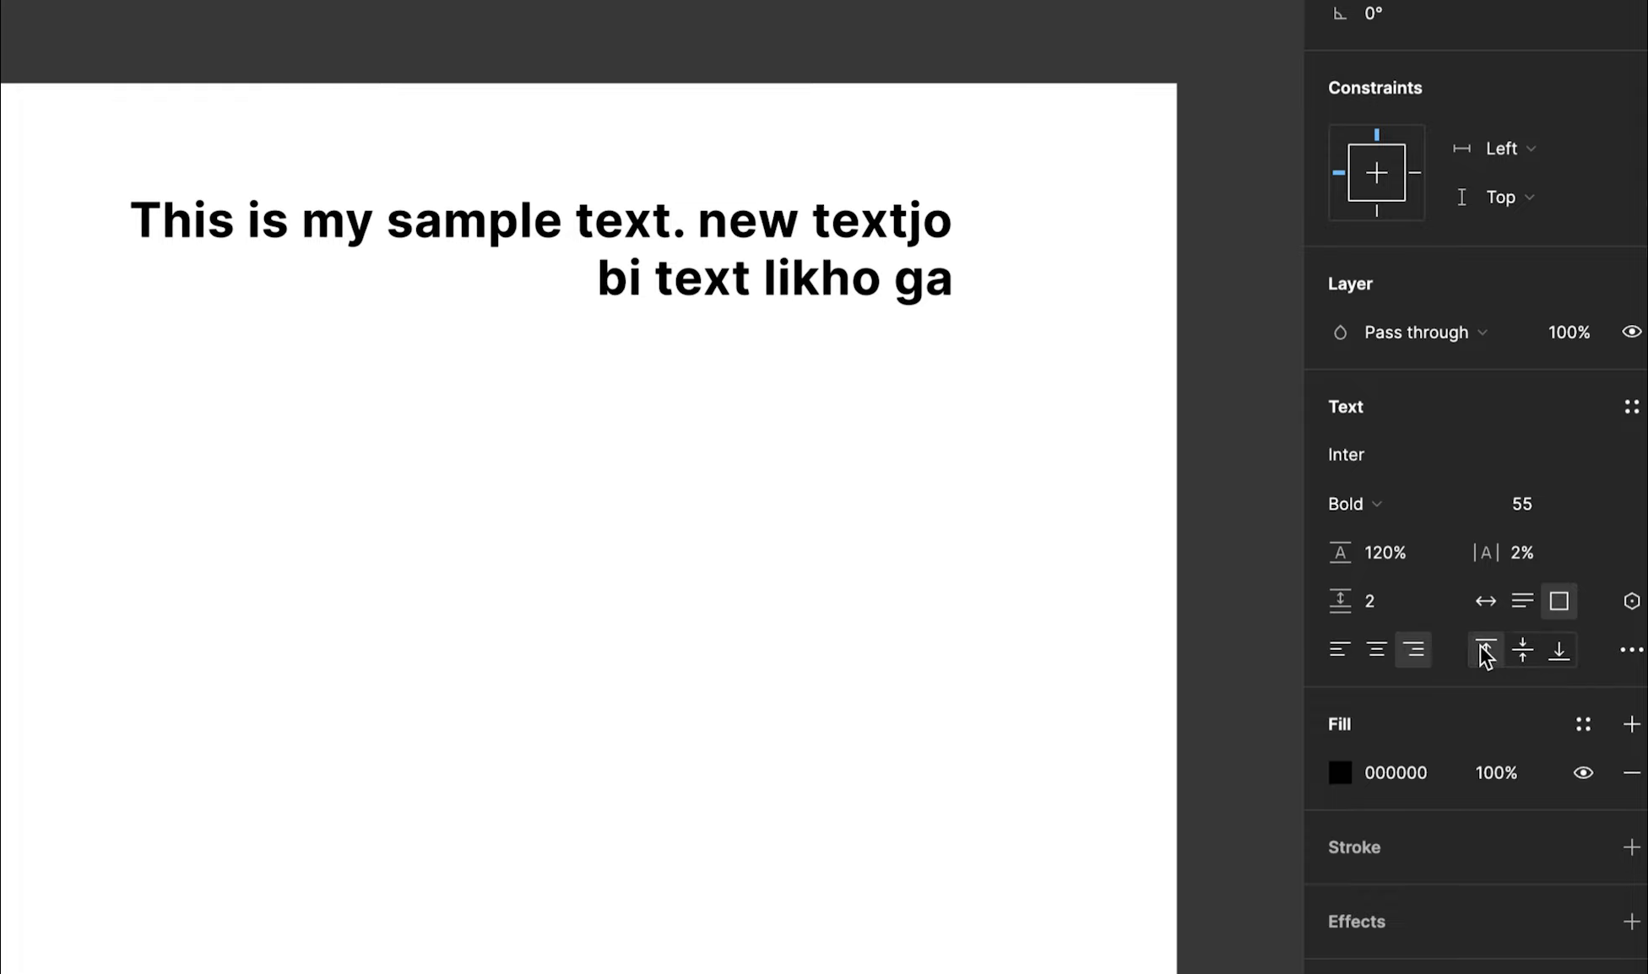
{"action": "left_click", "coordinate": [1339, 652]}
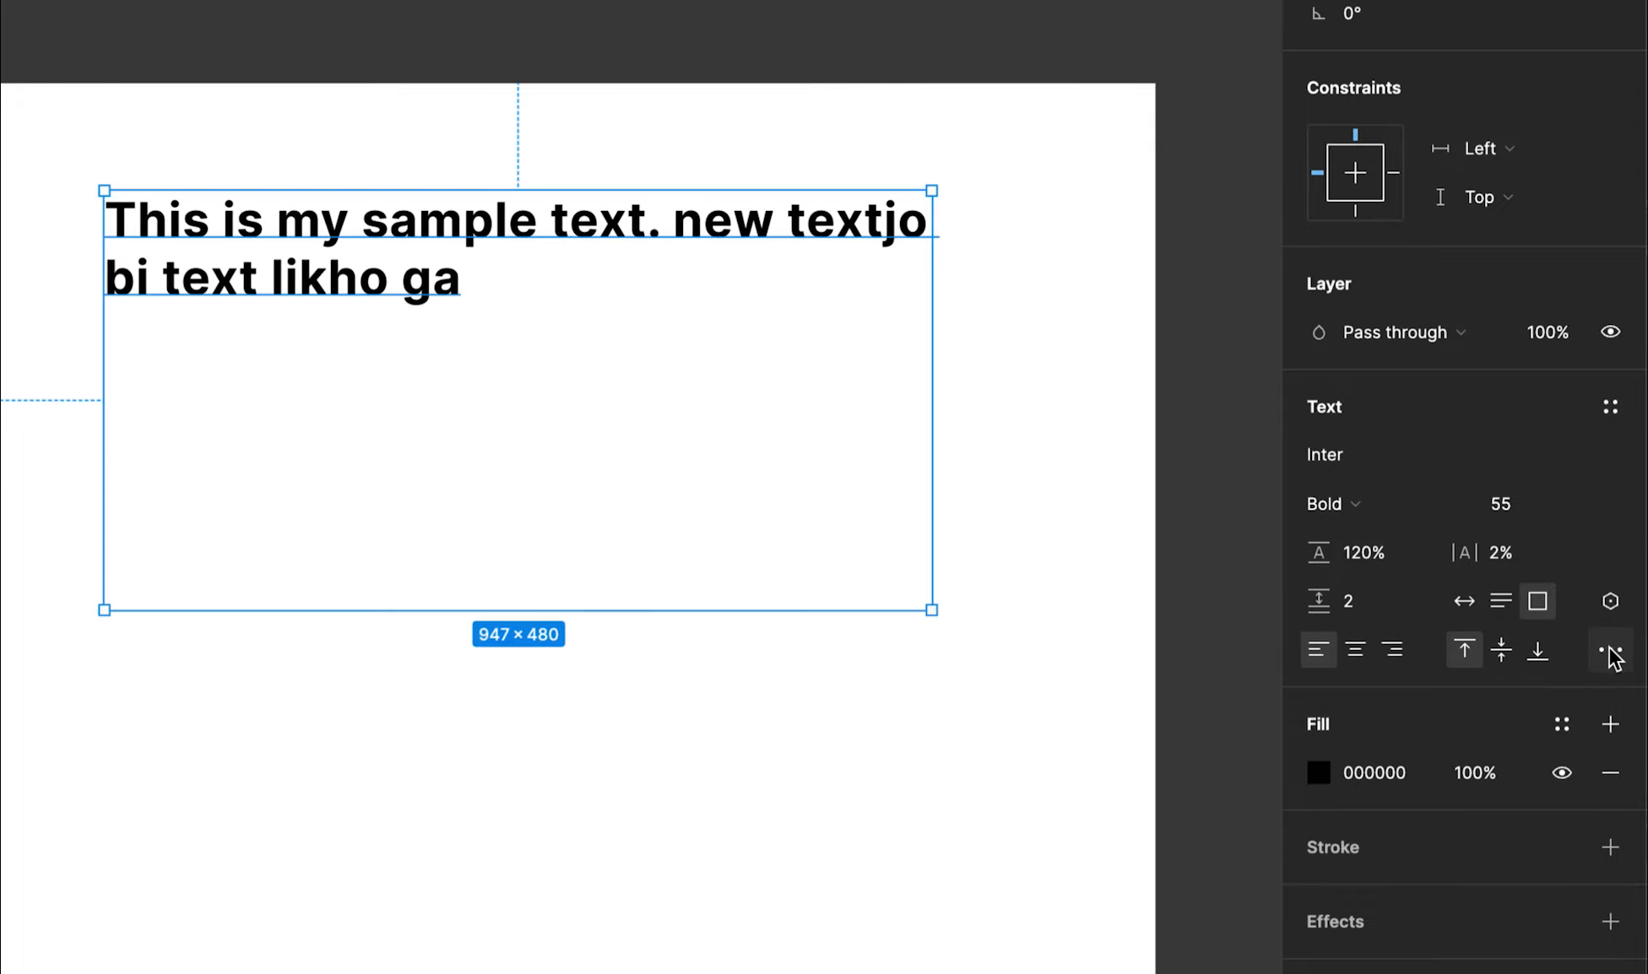
Open the advanced Type settings and justify the text
{"action": "left_click", "coordinate": [1610, 651]}
{"action": "left_click_drag", "start_coordinate": [1196, 523], "coordinate": [1182, 162]}
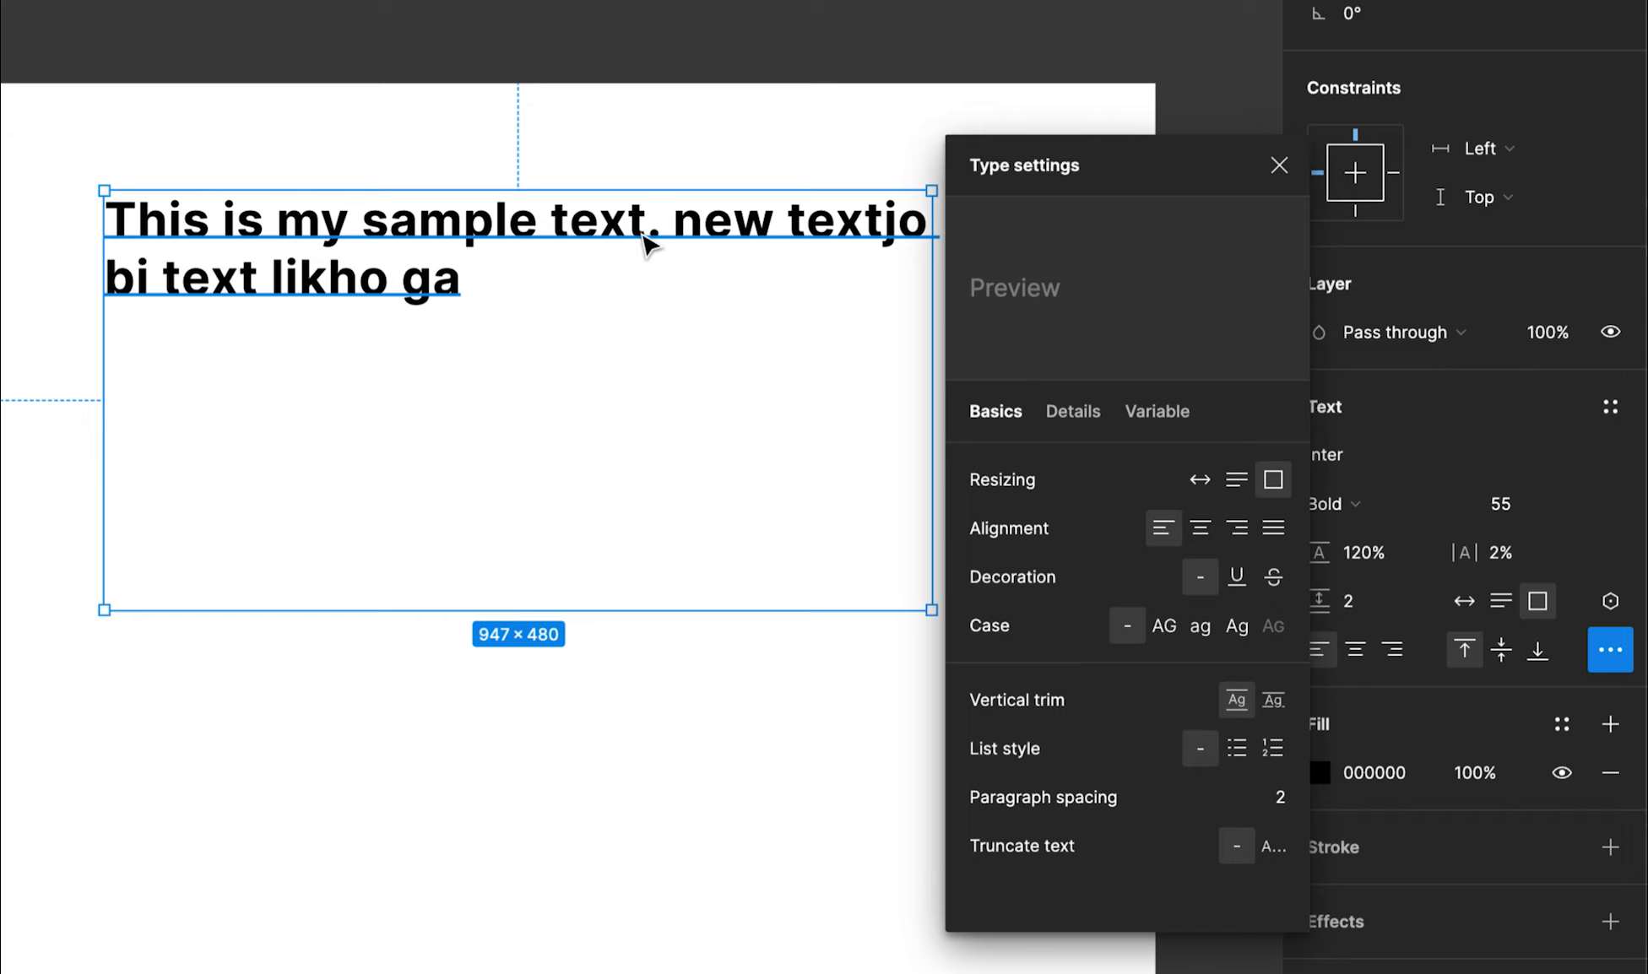
{"action": "left_click", "coordinate": [1274, 529]}
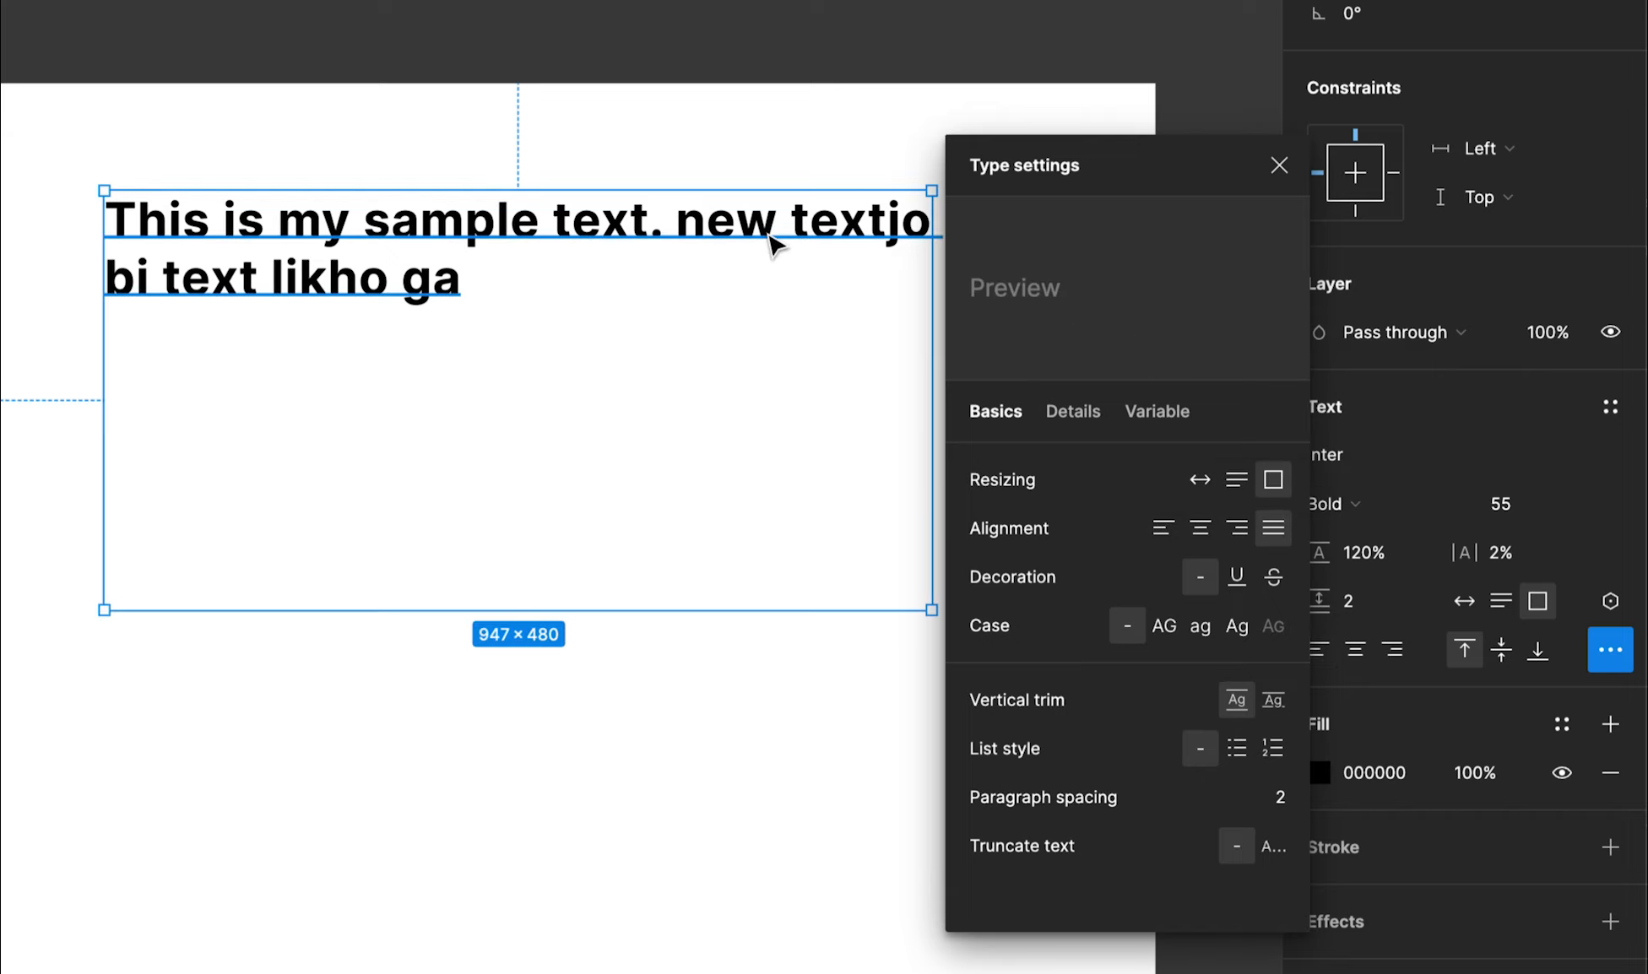
{"action": "left_click_drag", "start_coordinate": [739, 232], "coordinate": [691, 229]}
Paste another copy of the paragraph at the end of the text
{"action": "double_click", "coordinate": [403, 276]}
{"action": "left_click", "coordinate": [442, 296]}
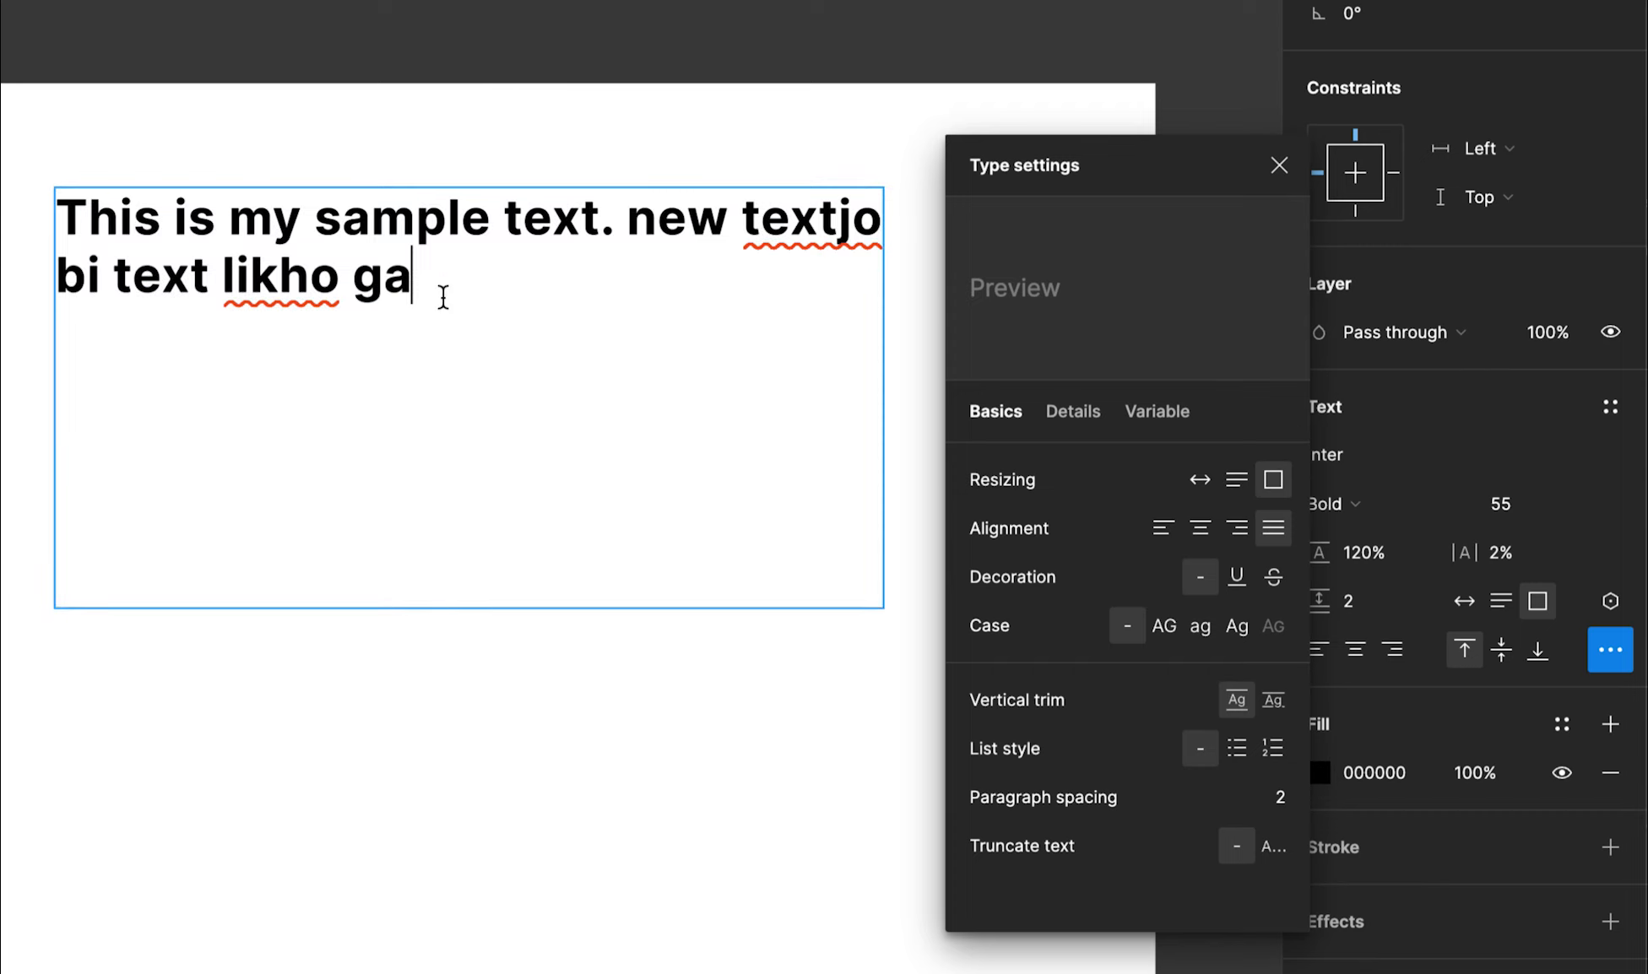
{"action": "key", "text": "ctrl+a"}
{"action": "left_click", "coordinate": [457, 300]}
{"action": "key", "text": "ctrl+a"}
{"action": "key", "text": "ctrl+c"}
{"action": "key", "text": "Right"}
{"action": "key", "text": "ctrl+v"}
{"action": "key", "text": "ctrl+v"}
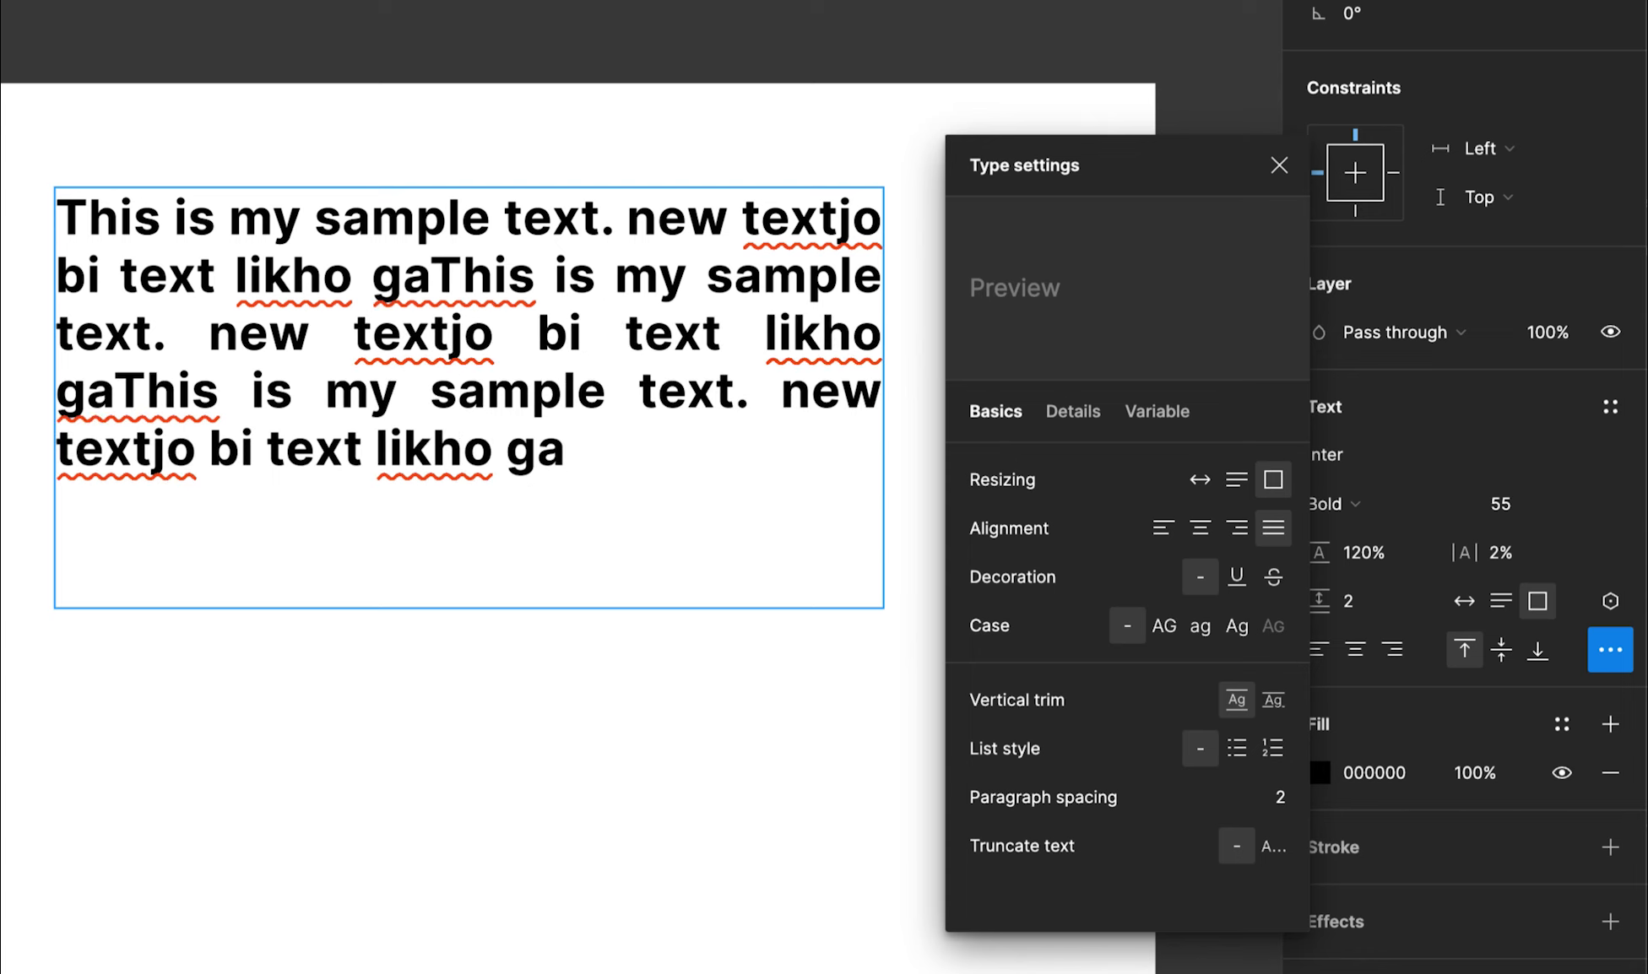
{"action": "key", "text": "Escape"}
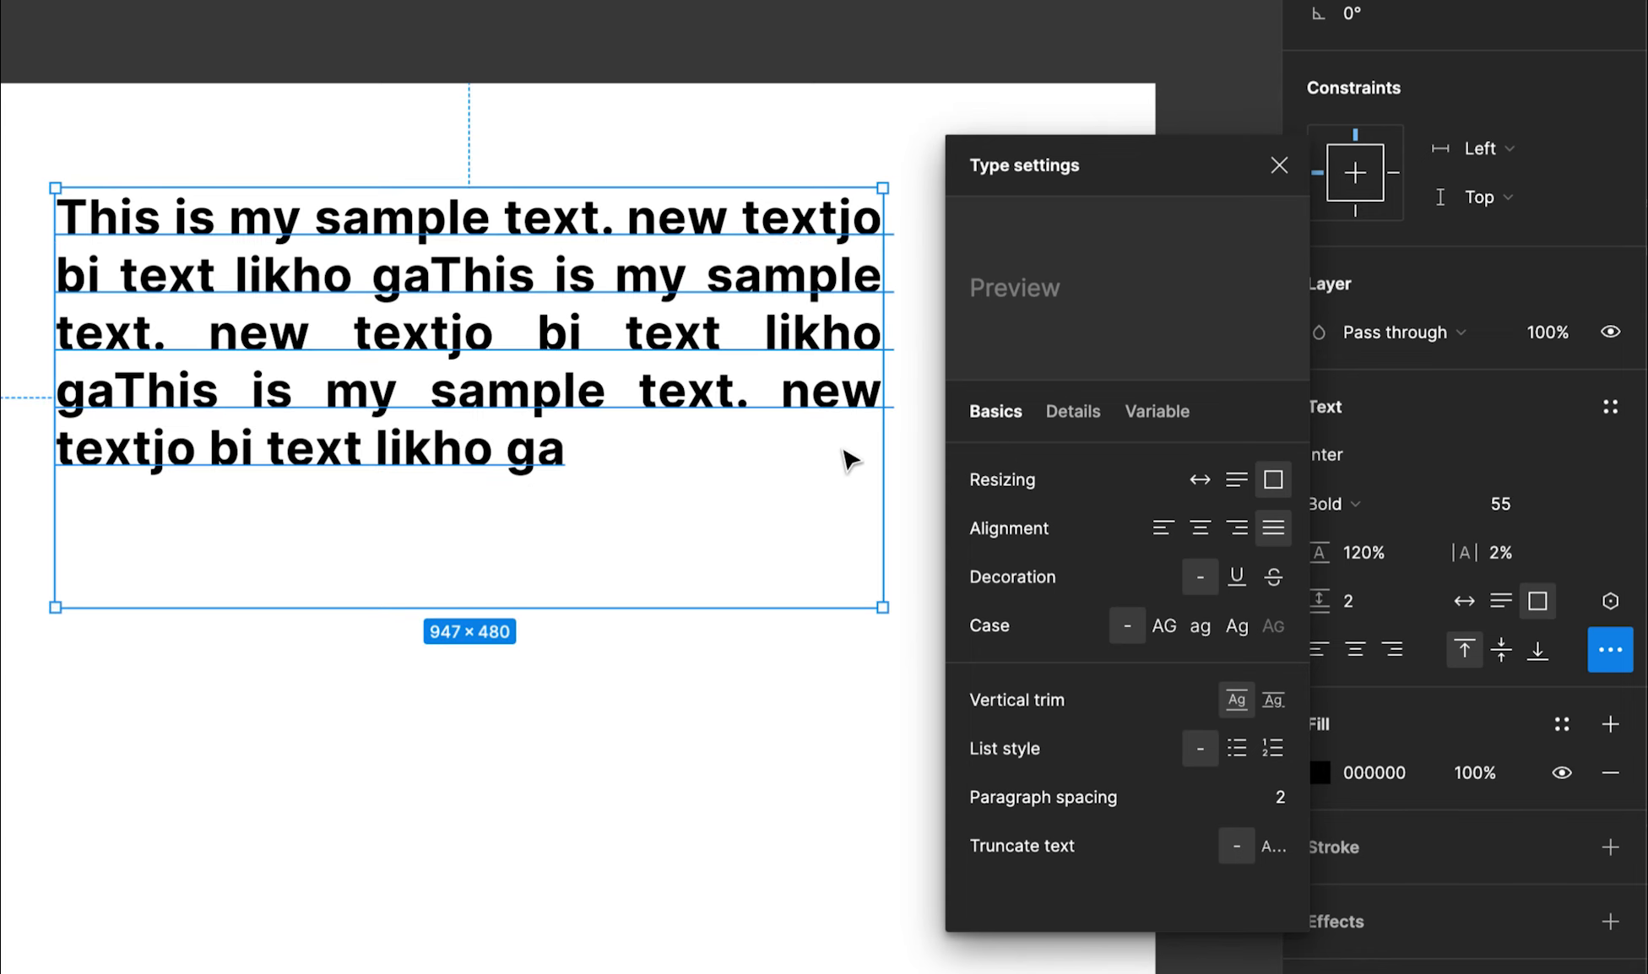
Return to left alignment and test decoration and case options, ending on None and As typed
{"action": "left_click", "coordinate": [1167, 529]}
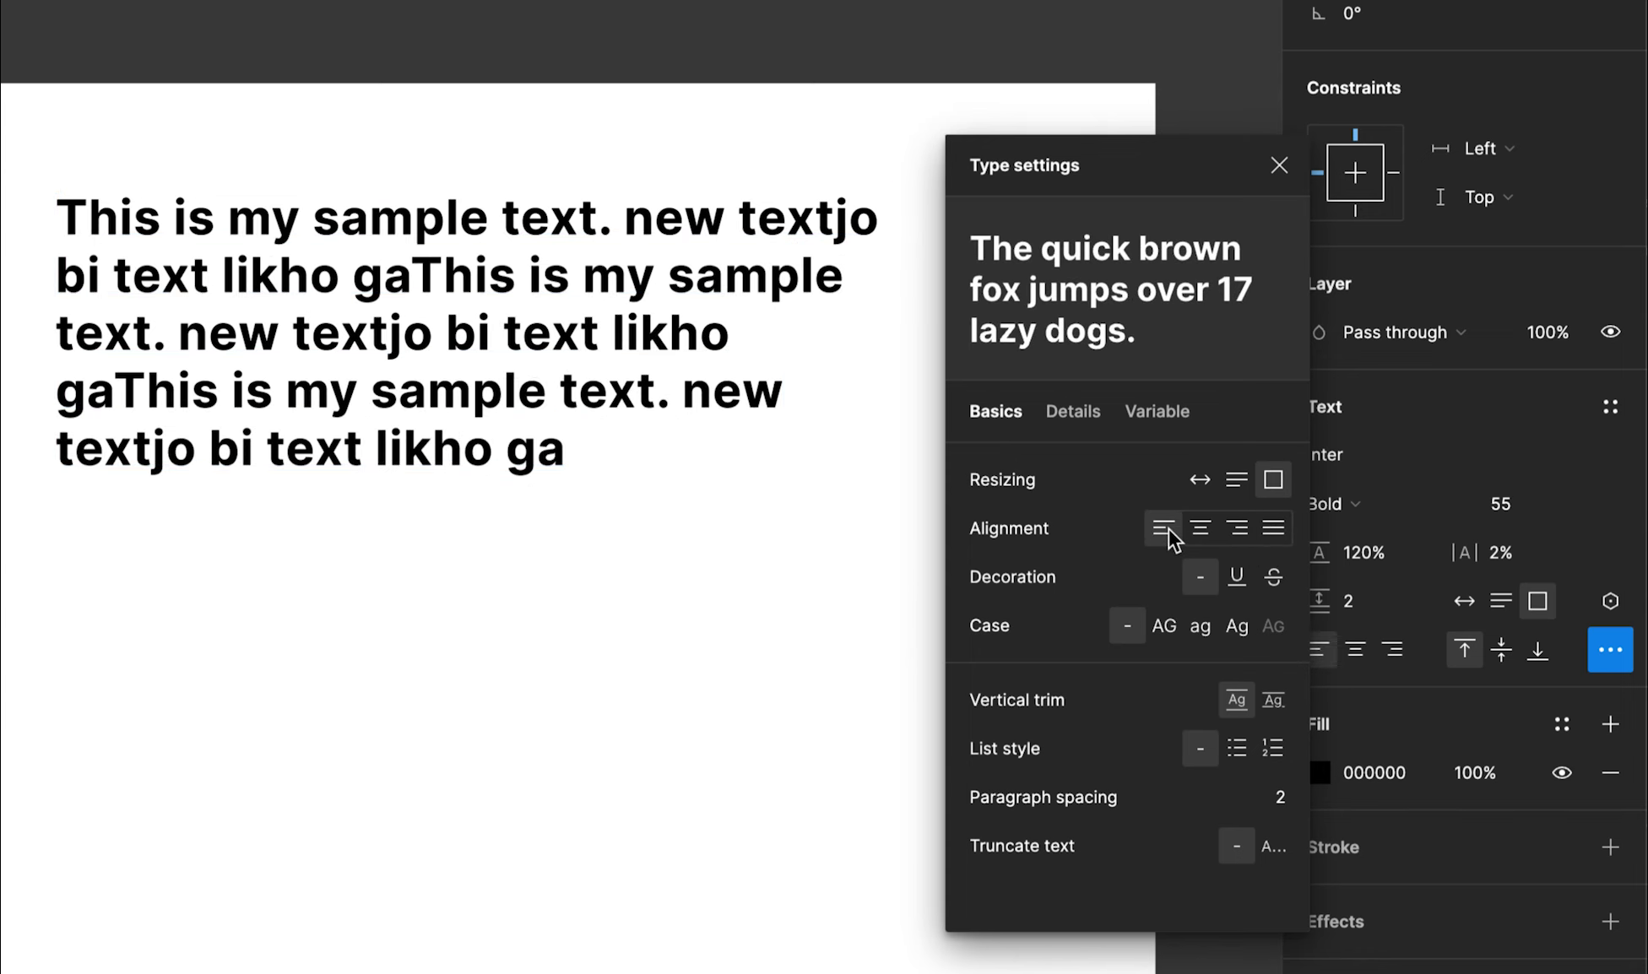
{"action": "left_click", "coordinate": [1237, 577]}
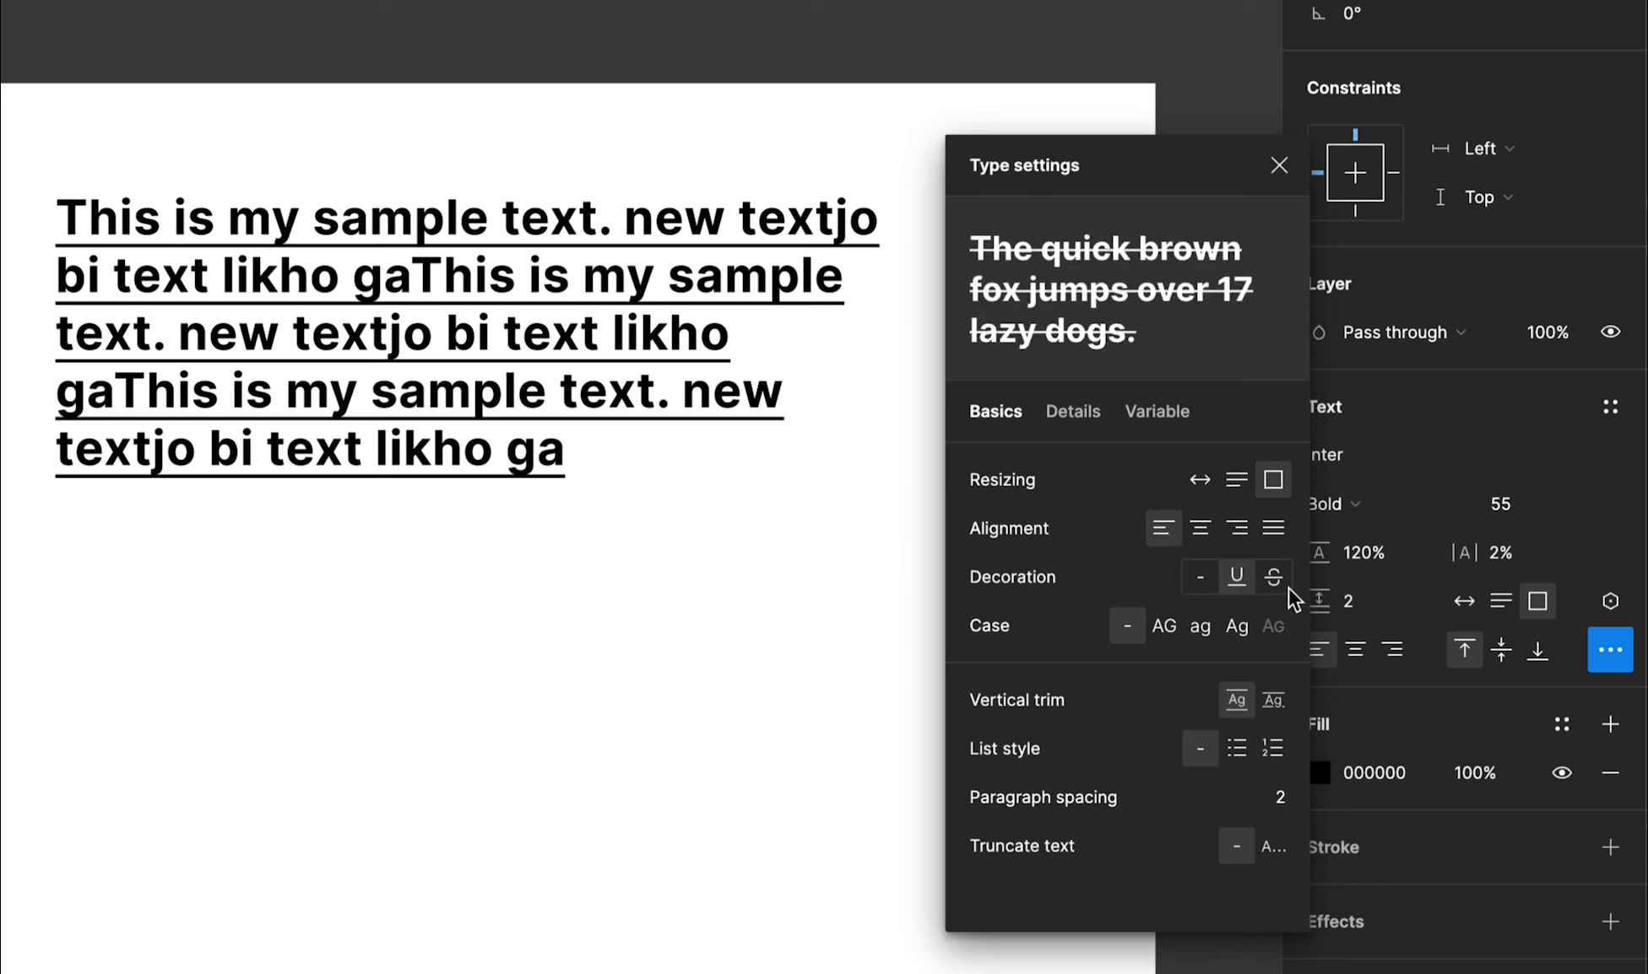
{"action": "left_click", "coordinate": [1273, 577]}
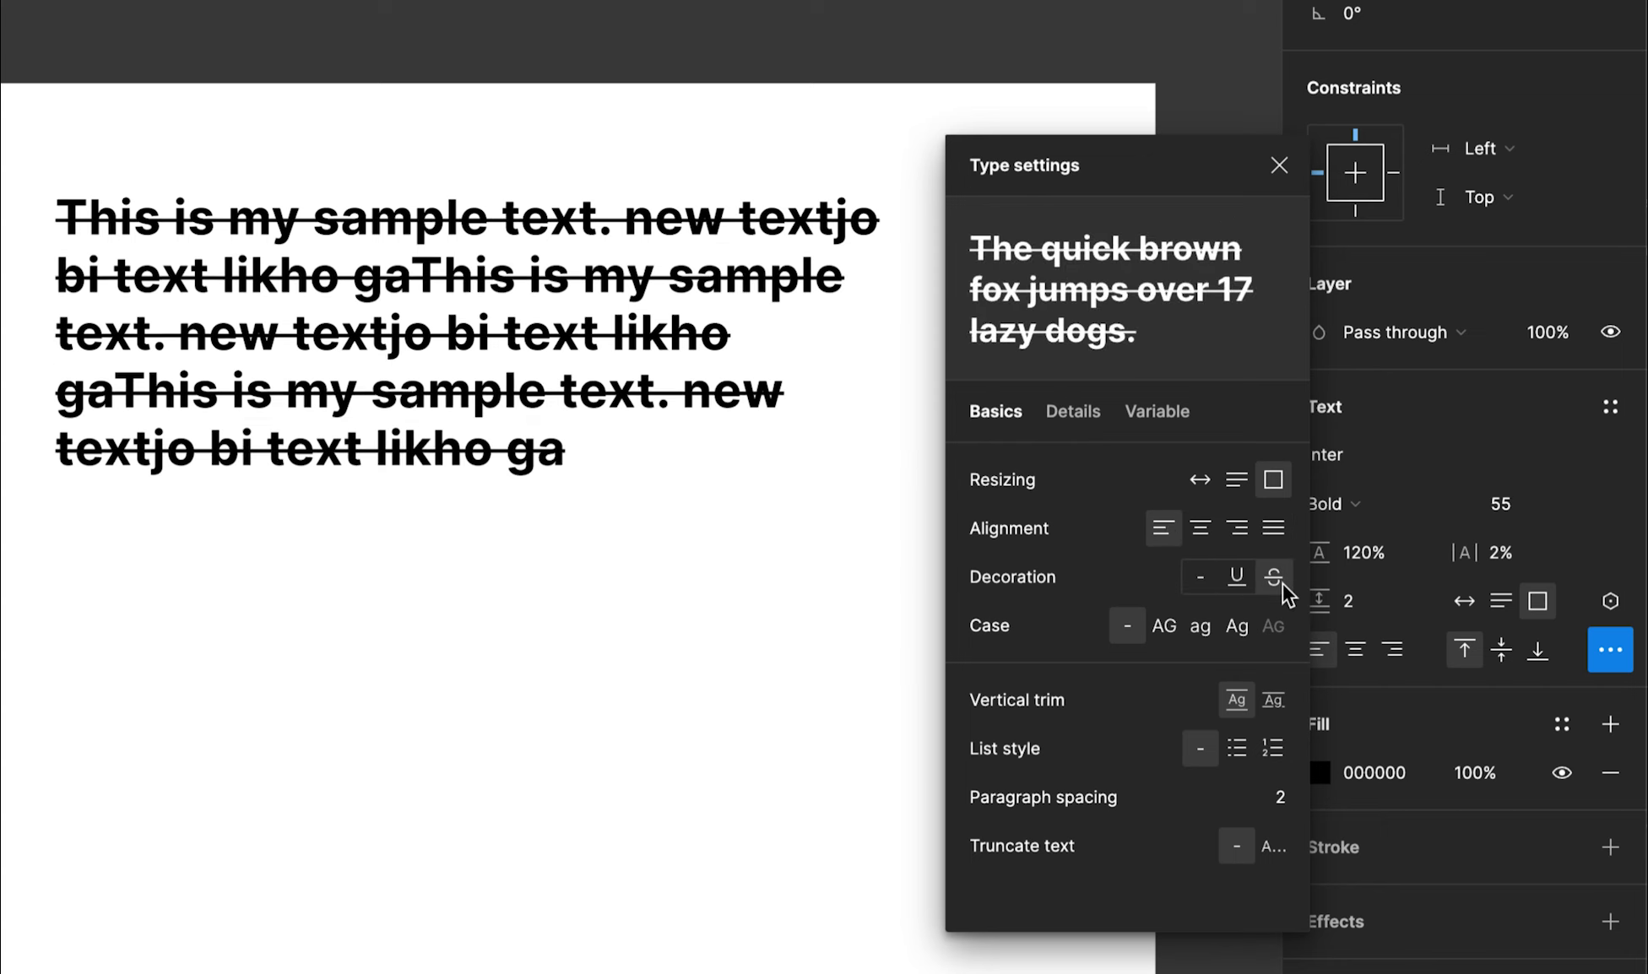
{"action": "left_click", "coordinate": [1200, 577]}
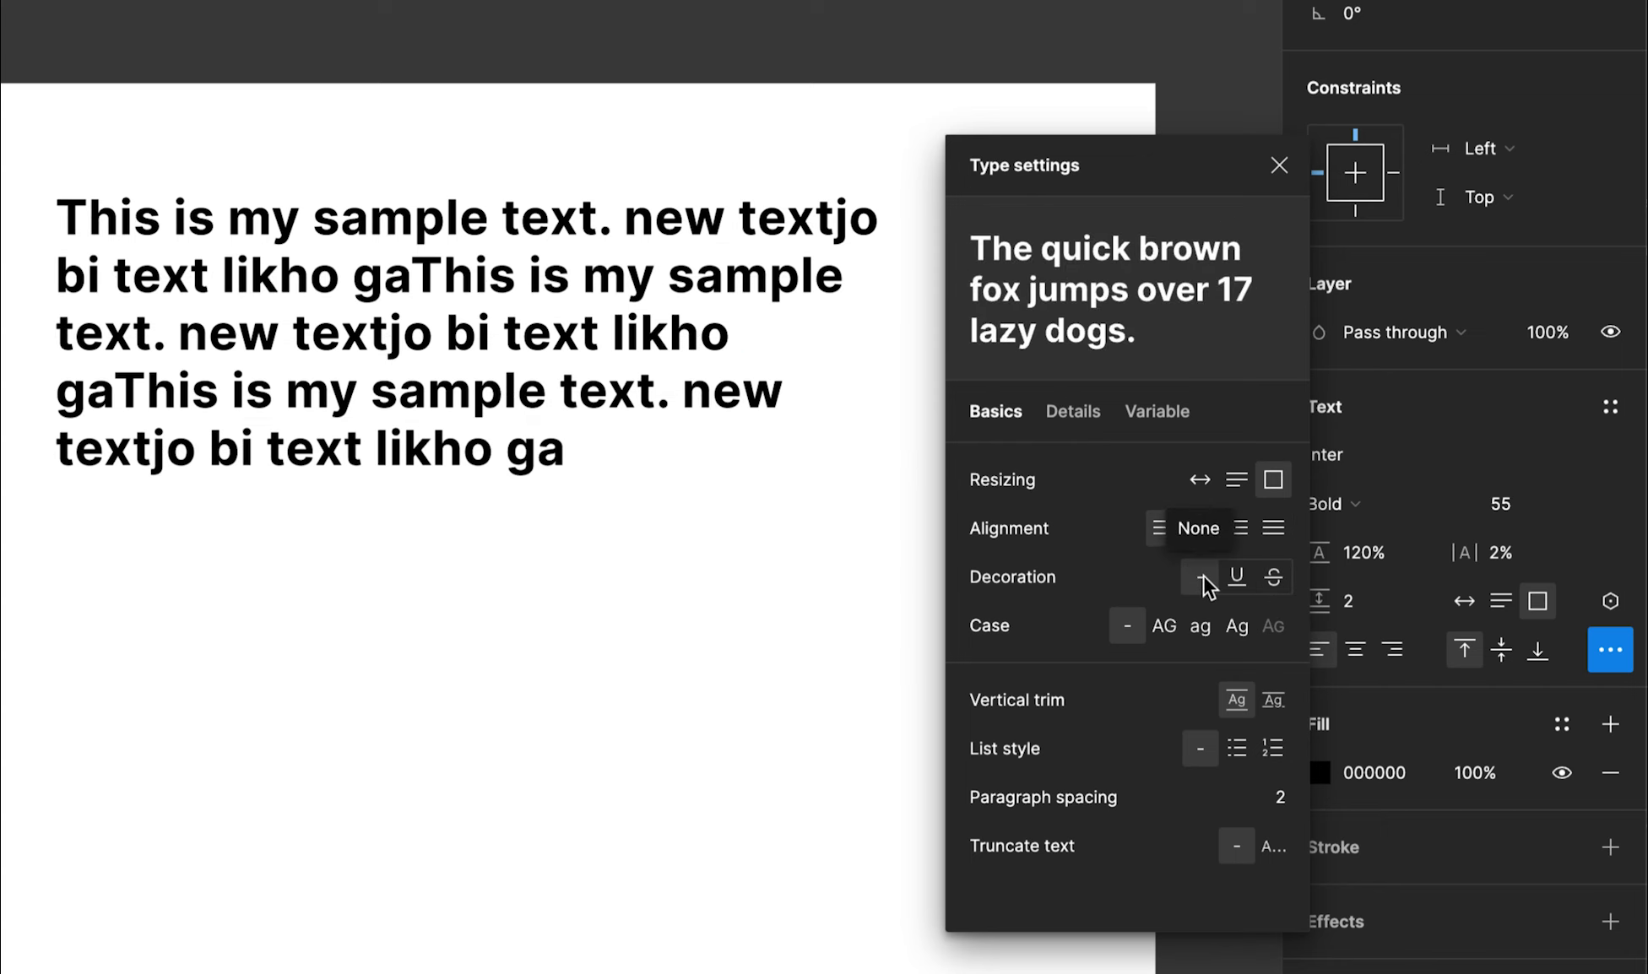
{"action": "left_click", "coordinate": [1174, 629]}
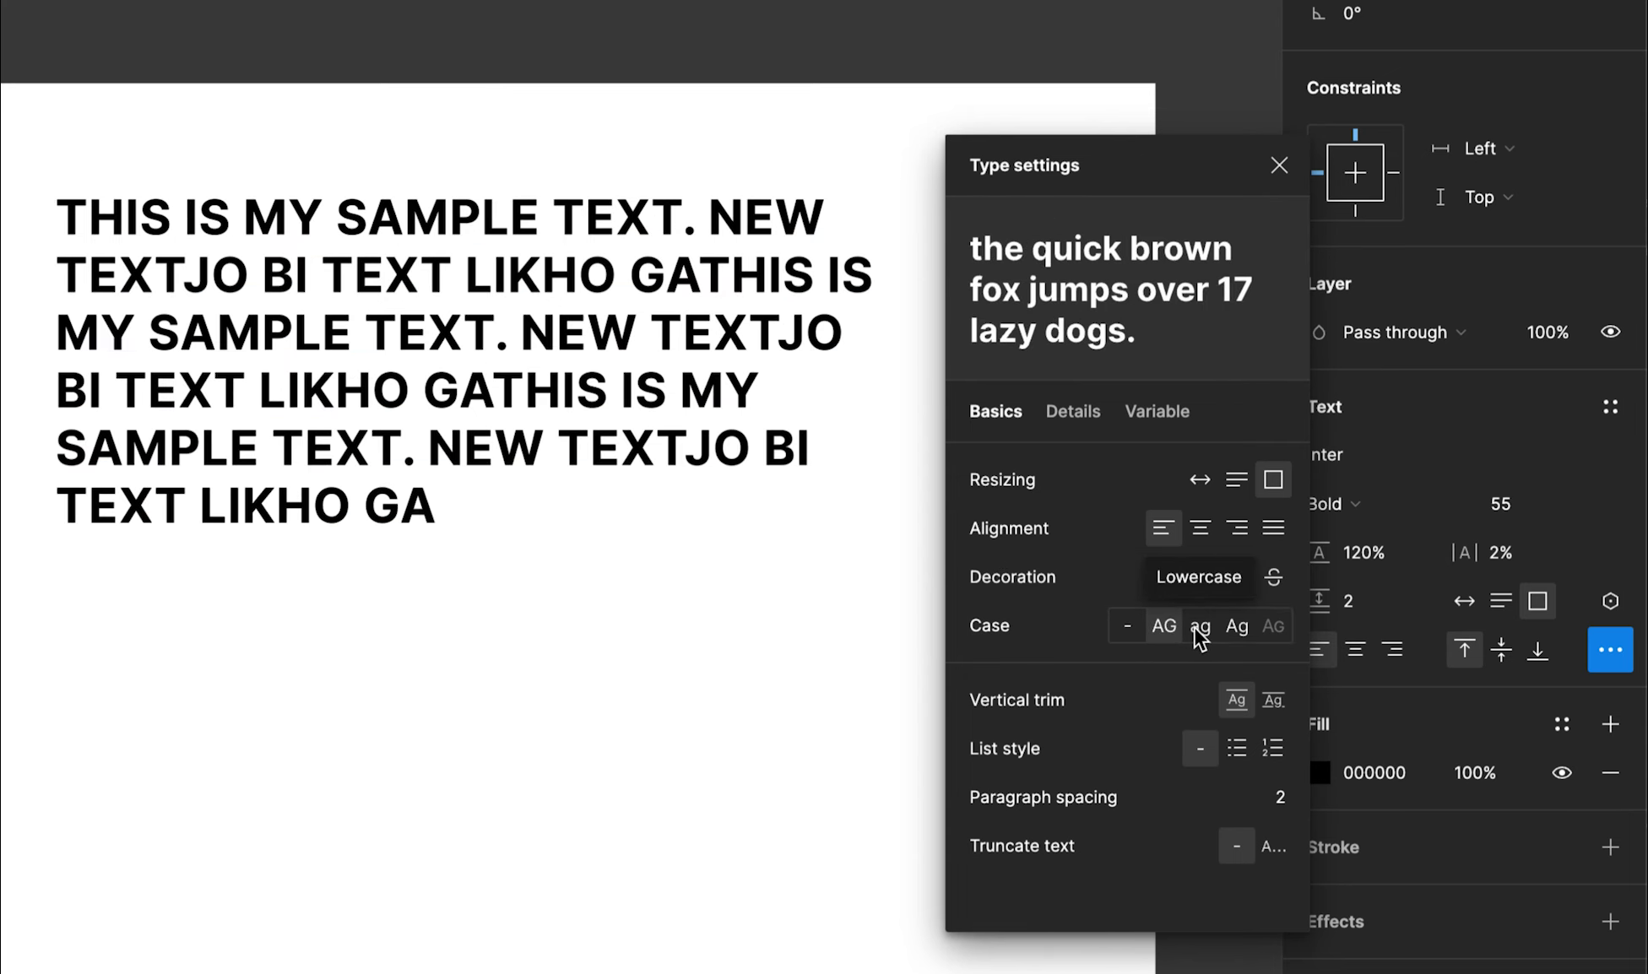
{"action": "left_click", "coordinate": [1198, 629]}
{"action": "left_click", "coordinate": [1235, 629]}
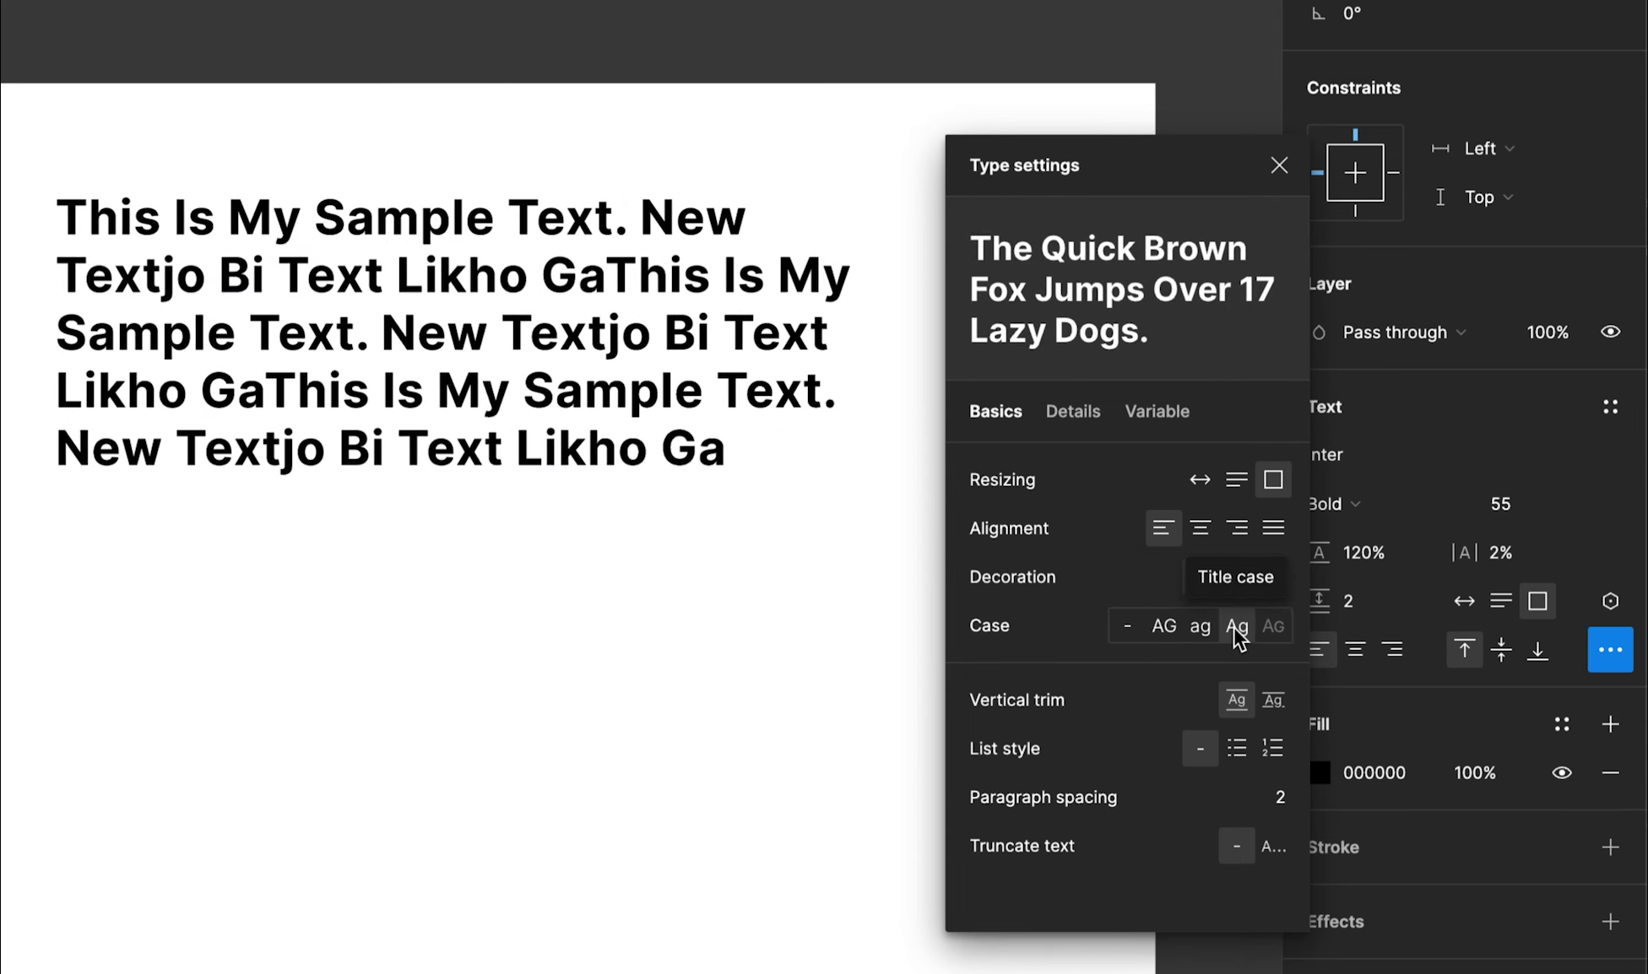
{"action": "left_click", "coordinate": [1120, 627]}
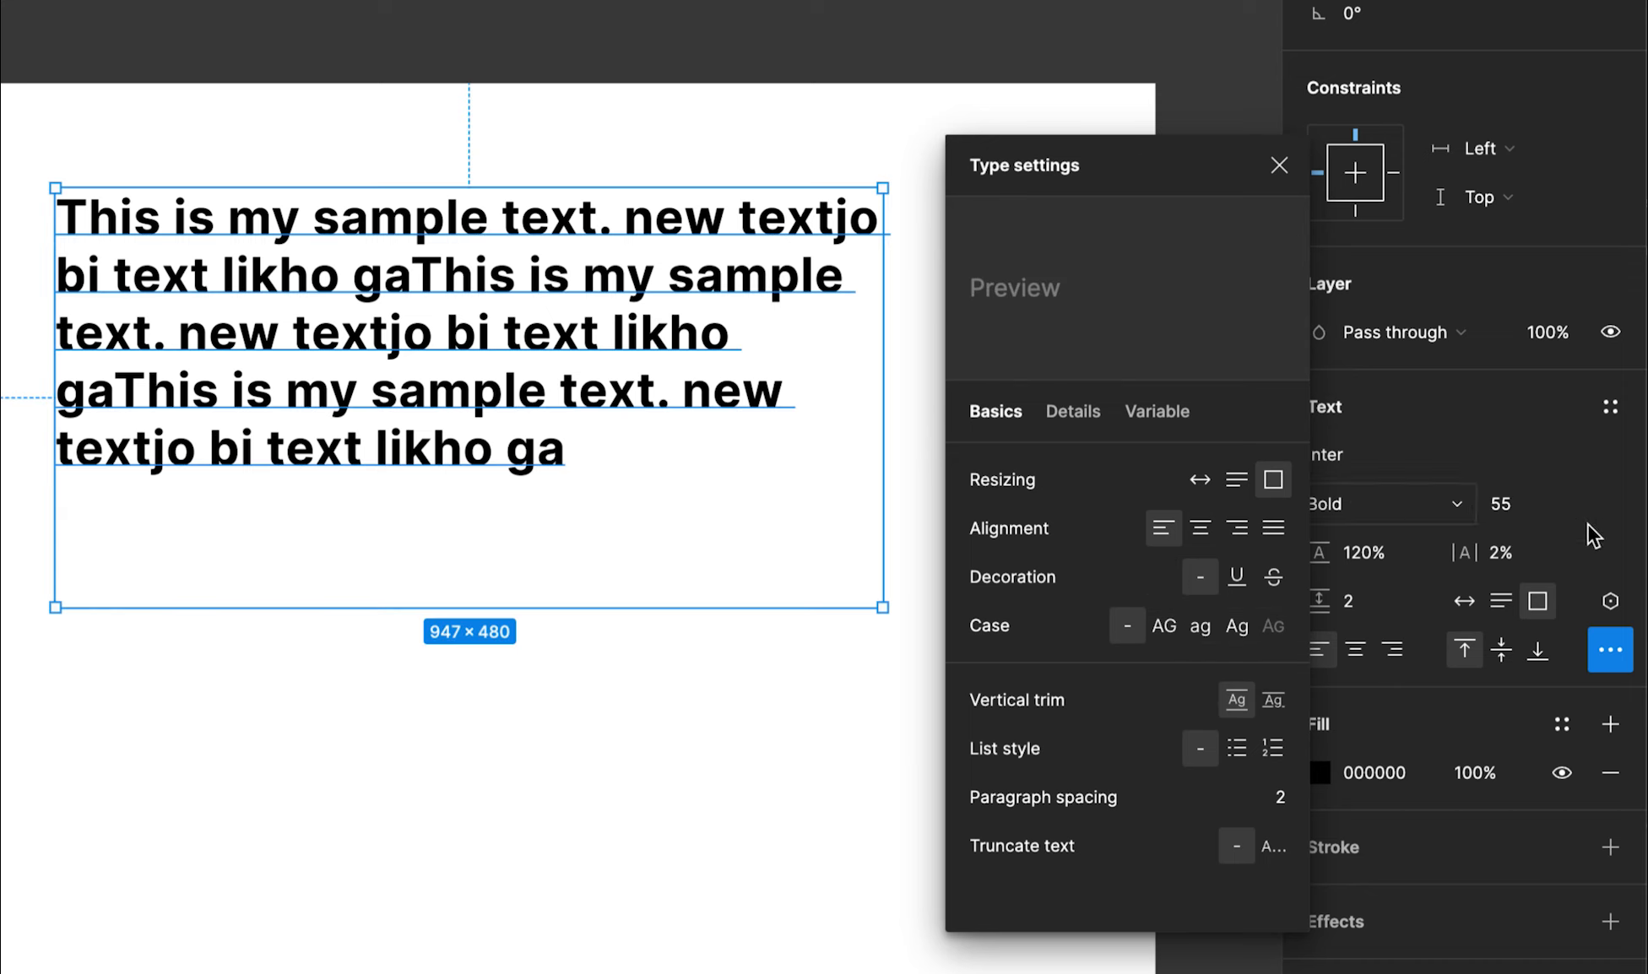
Set auto height and cut the text down to 'This is my sample'
{"action": "left_click", "coordinate": [1503, 602]}
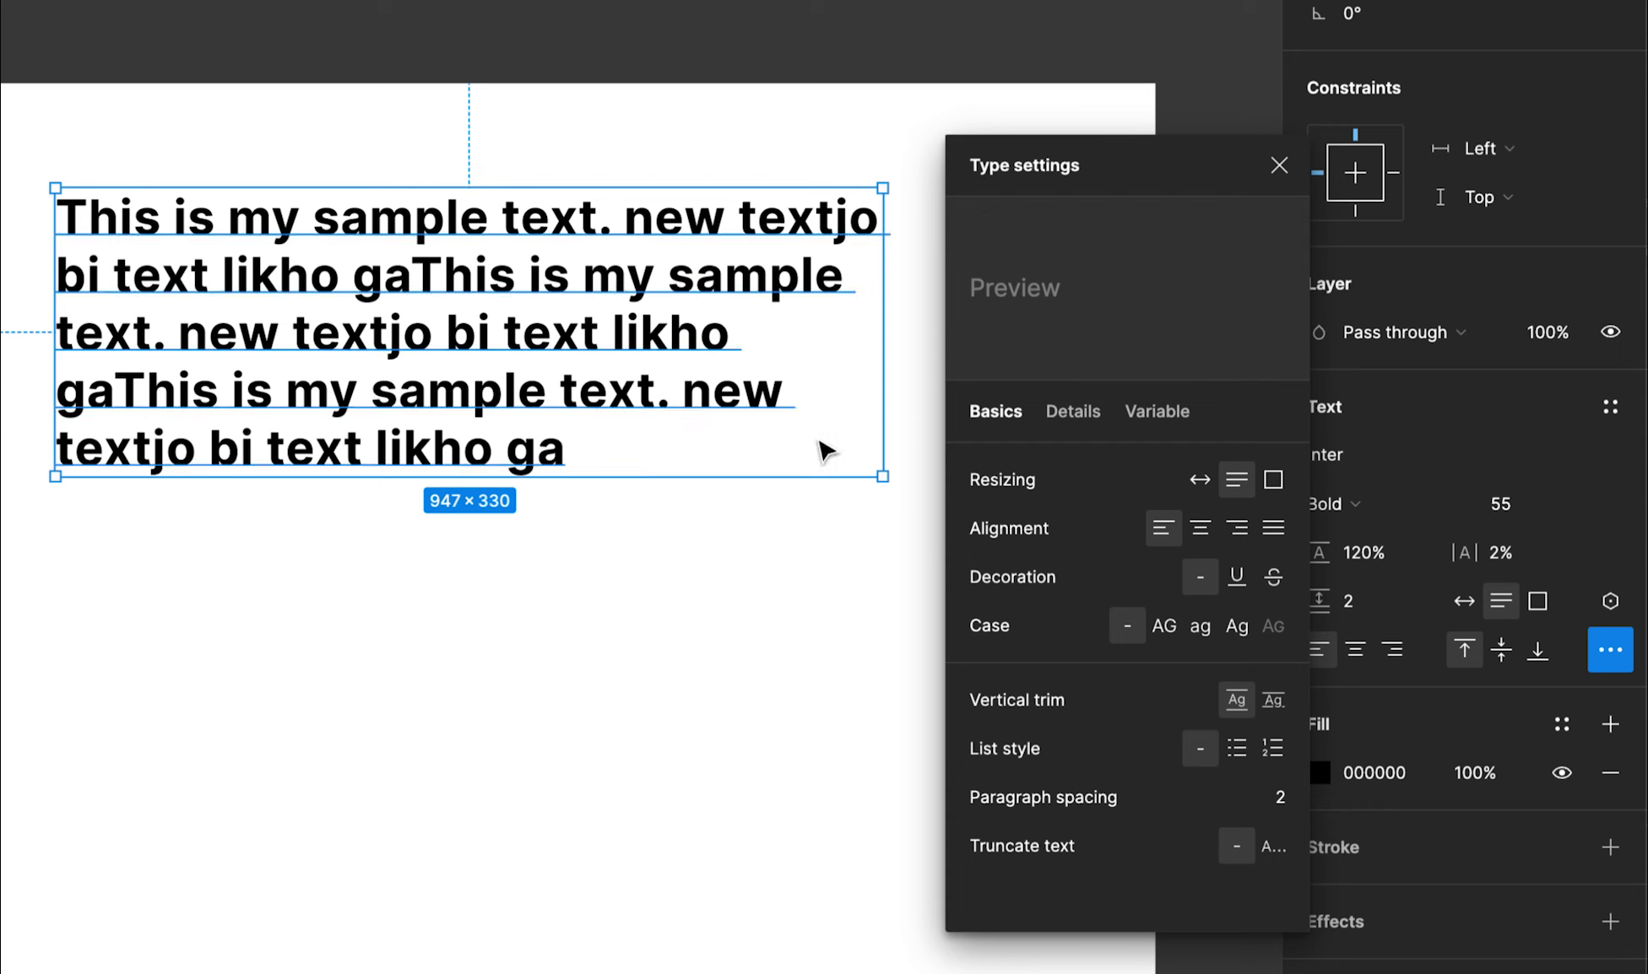
{"action": "double_click", "coordinate": [379, 397]}
{"action": "left_click_drag", "start_coordinate": [575, 433], "coordinate": [501, 221]}
{"action": "key", "text": "BackSpace"}
{"action": "key", "text": "Escape"}
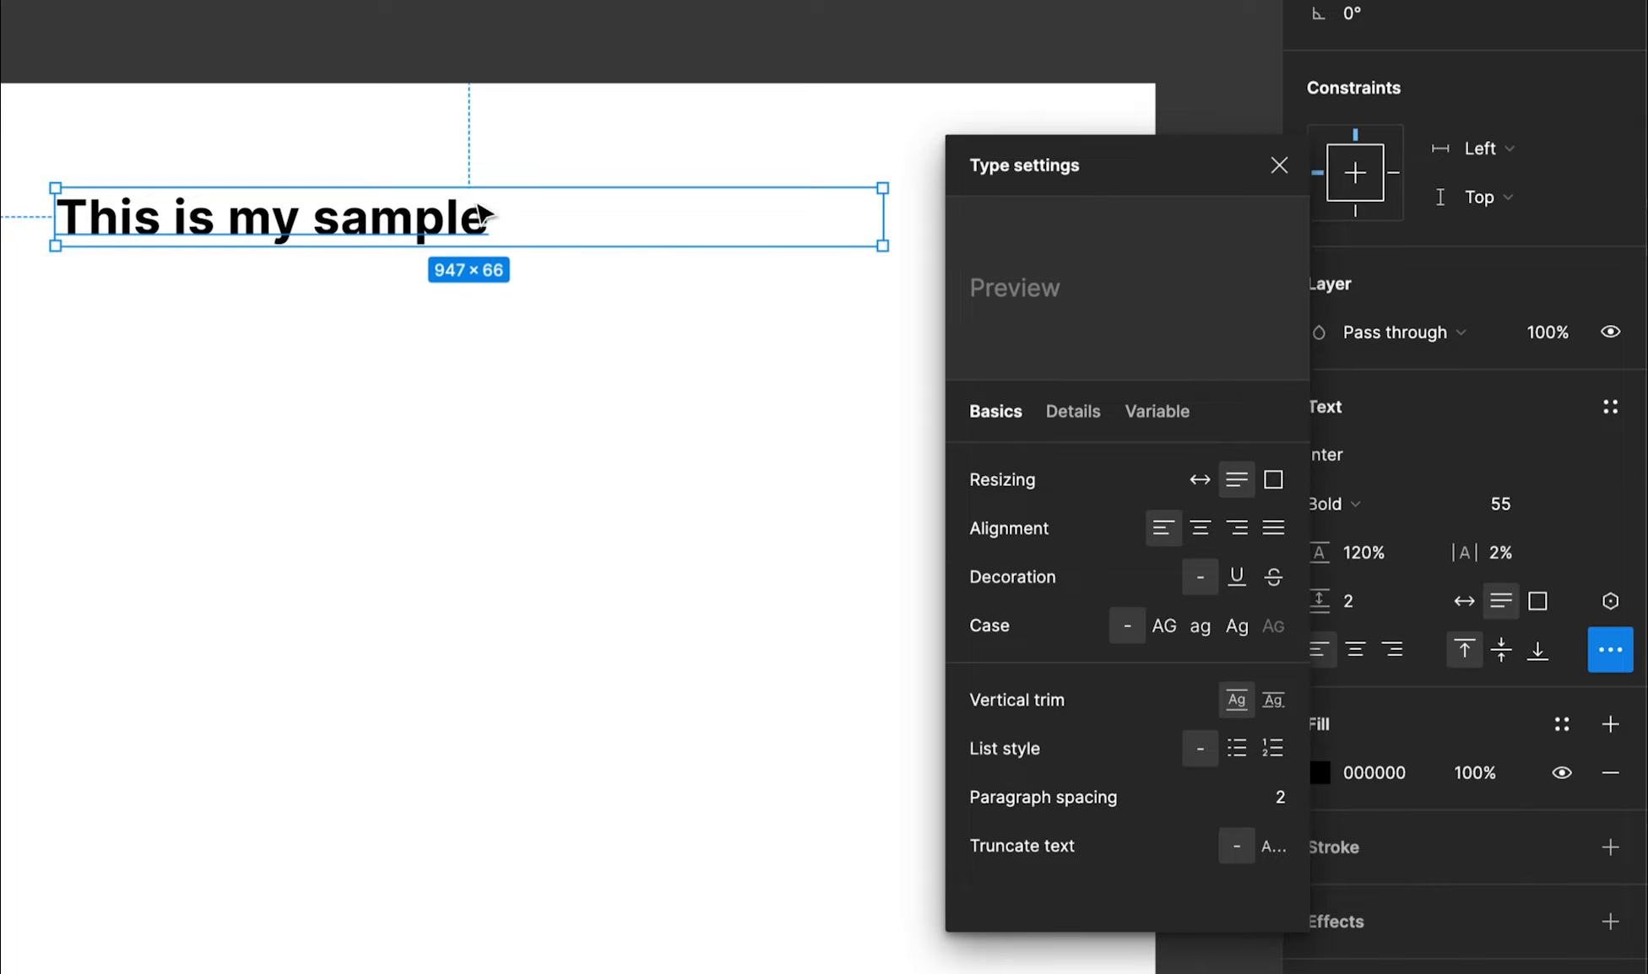
Zoom in on the text and apply cap-height-to-baseline vertical trim
{"action": "key", "text": "z"}
{"action": "left_click_drag", "start_coordinate": [50, 157], "coordinate": [317, 358]}
{"action": "key", "text": "space"}
{"action": "left_click_drag", "start_coordinate": [400, 251], "coordinate": [746, 519]}
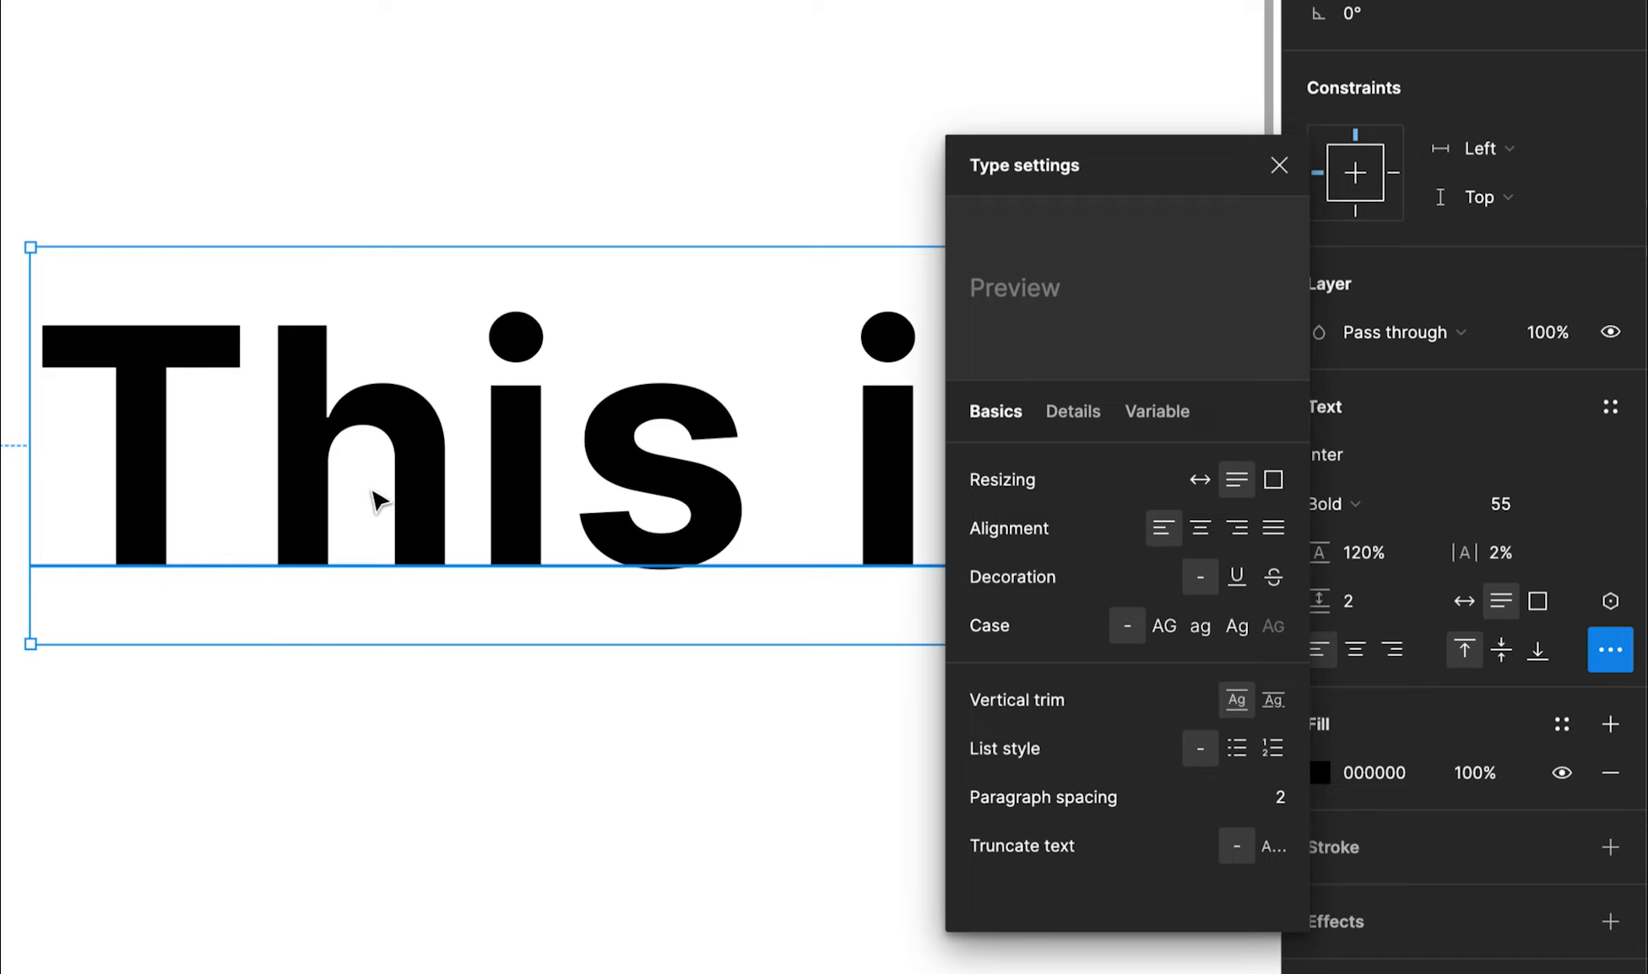
{"action": "left_click", "coordinate": [1275, 698]}
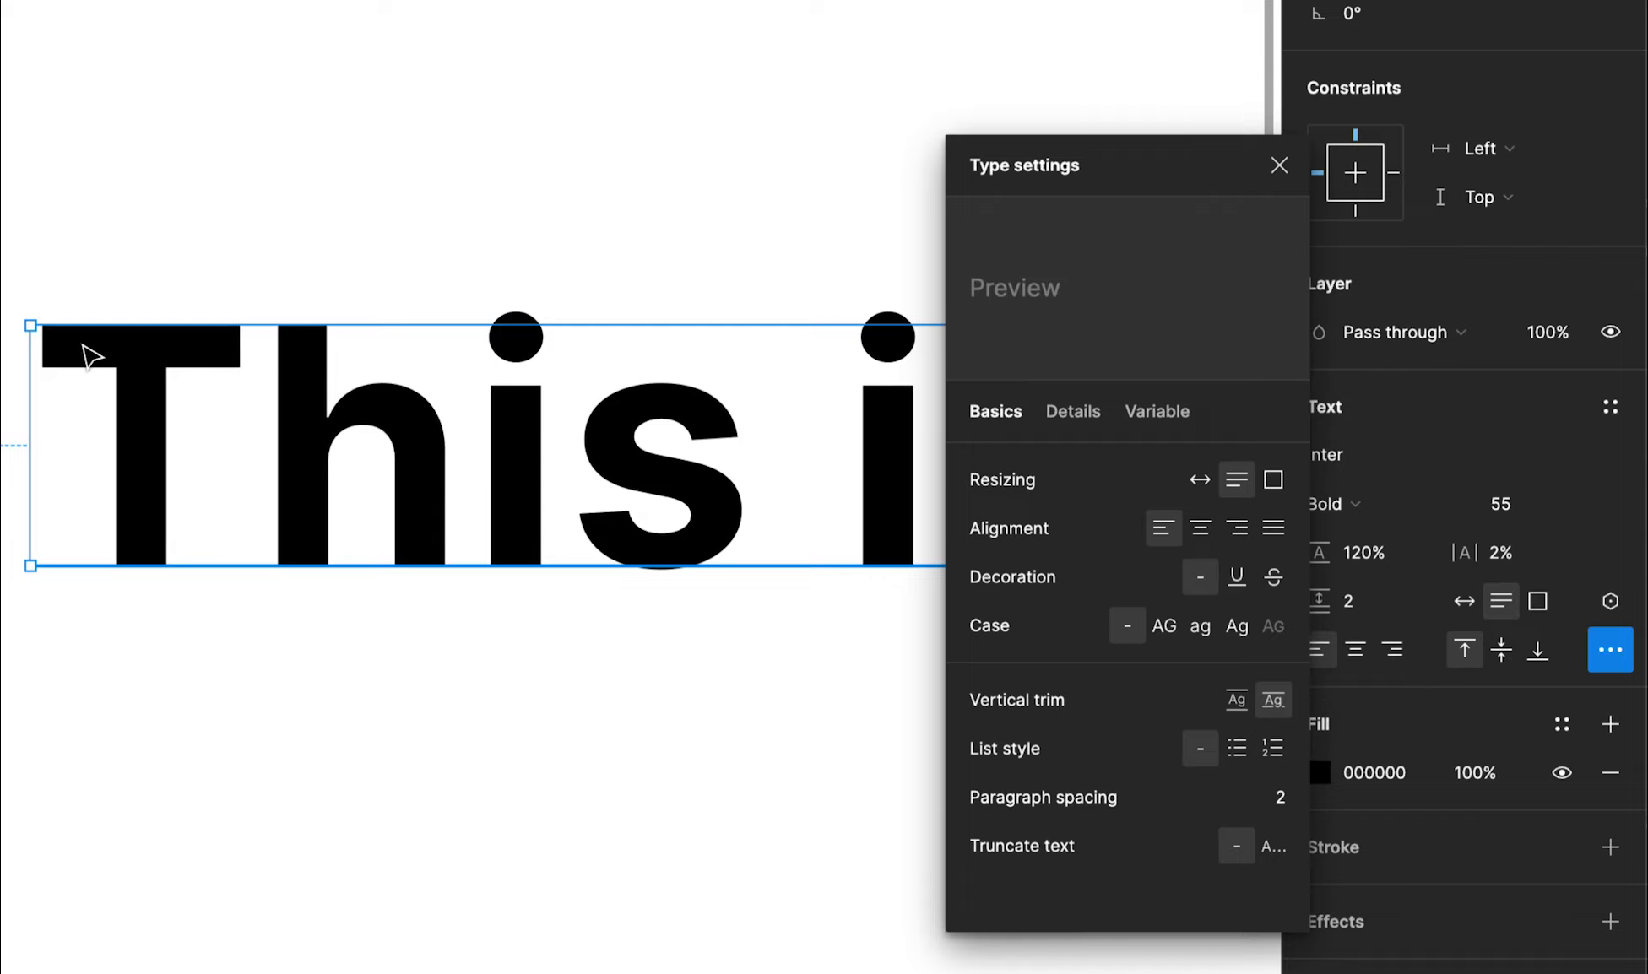
{"action": "scroll", "coordinate": [140, 589], "scroll_direction": "up", "scroll_amount": 2}
{"action": "scroll", "coordinate": [140, 588], "scroll_direction": "left", "scroll_amount": 2}
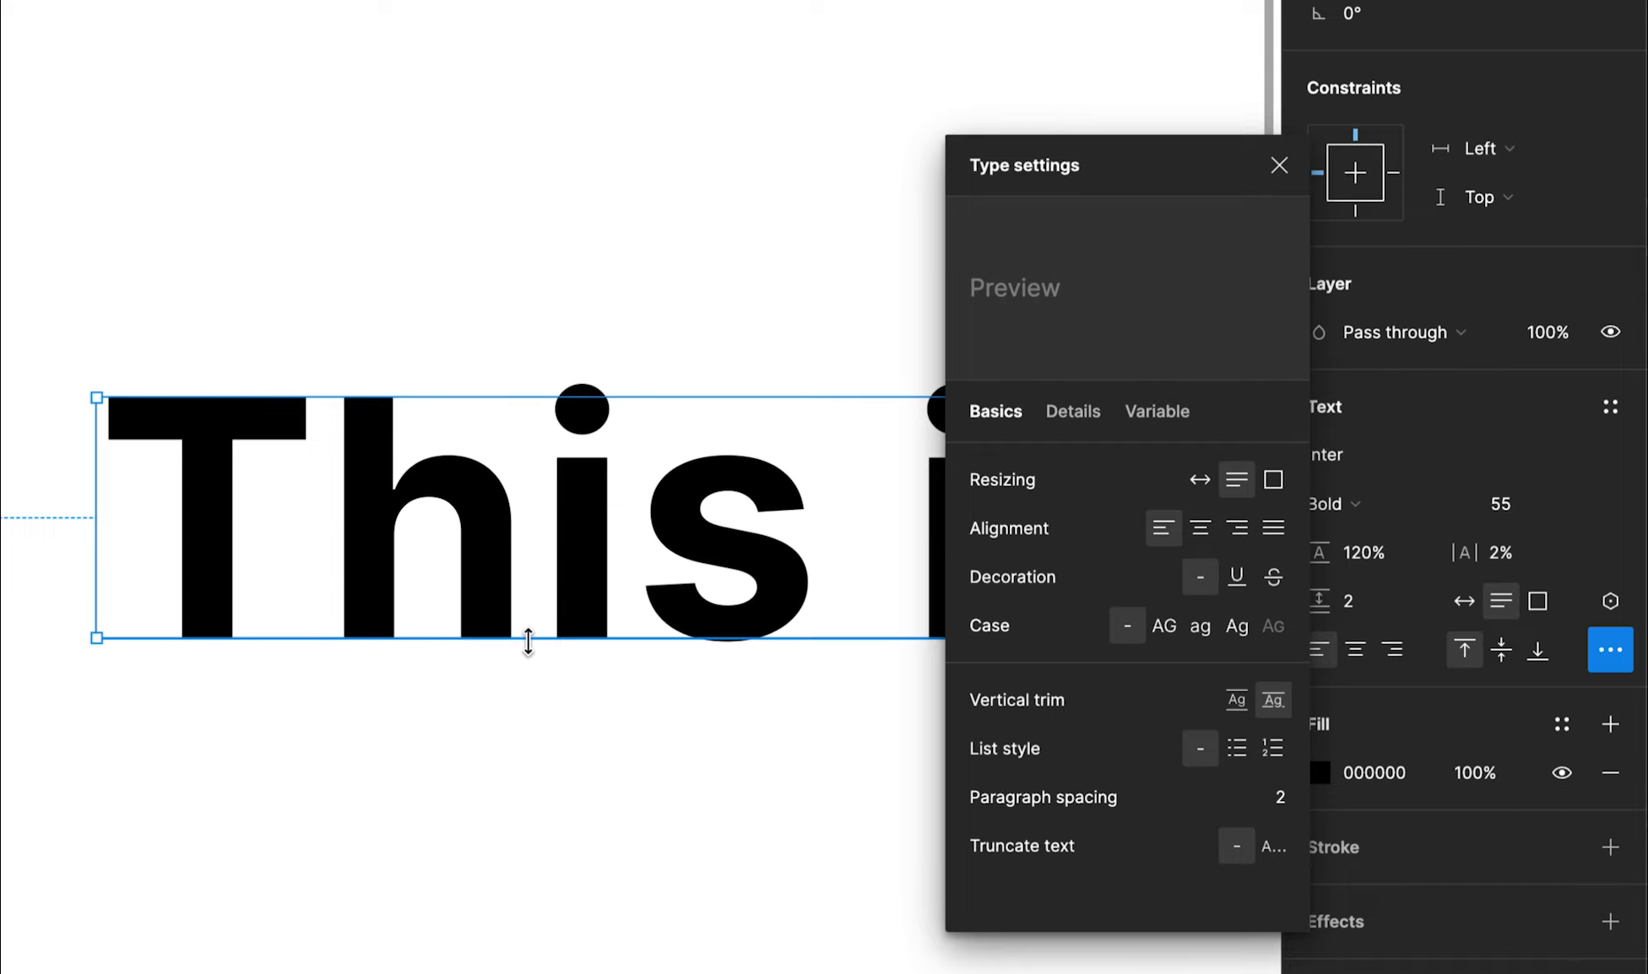
{"action": "scroll", "coordinate": [321, 547], "scroll_direction": "down", "scroll_amount": 10}
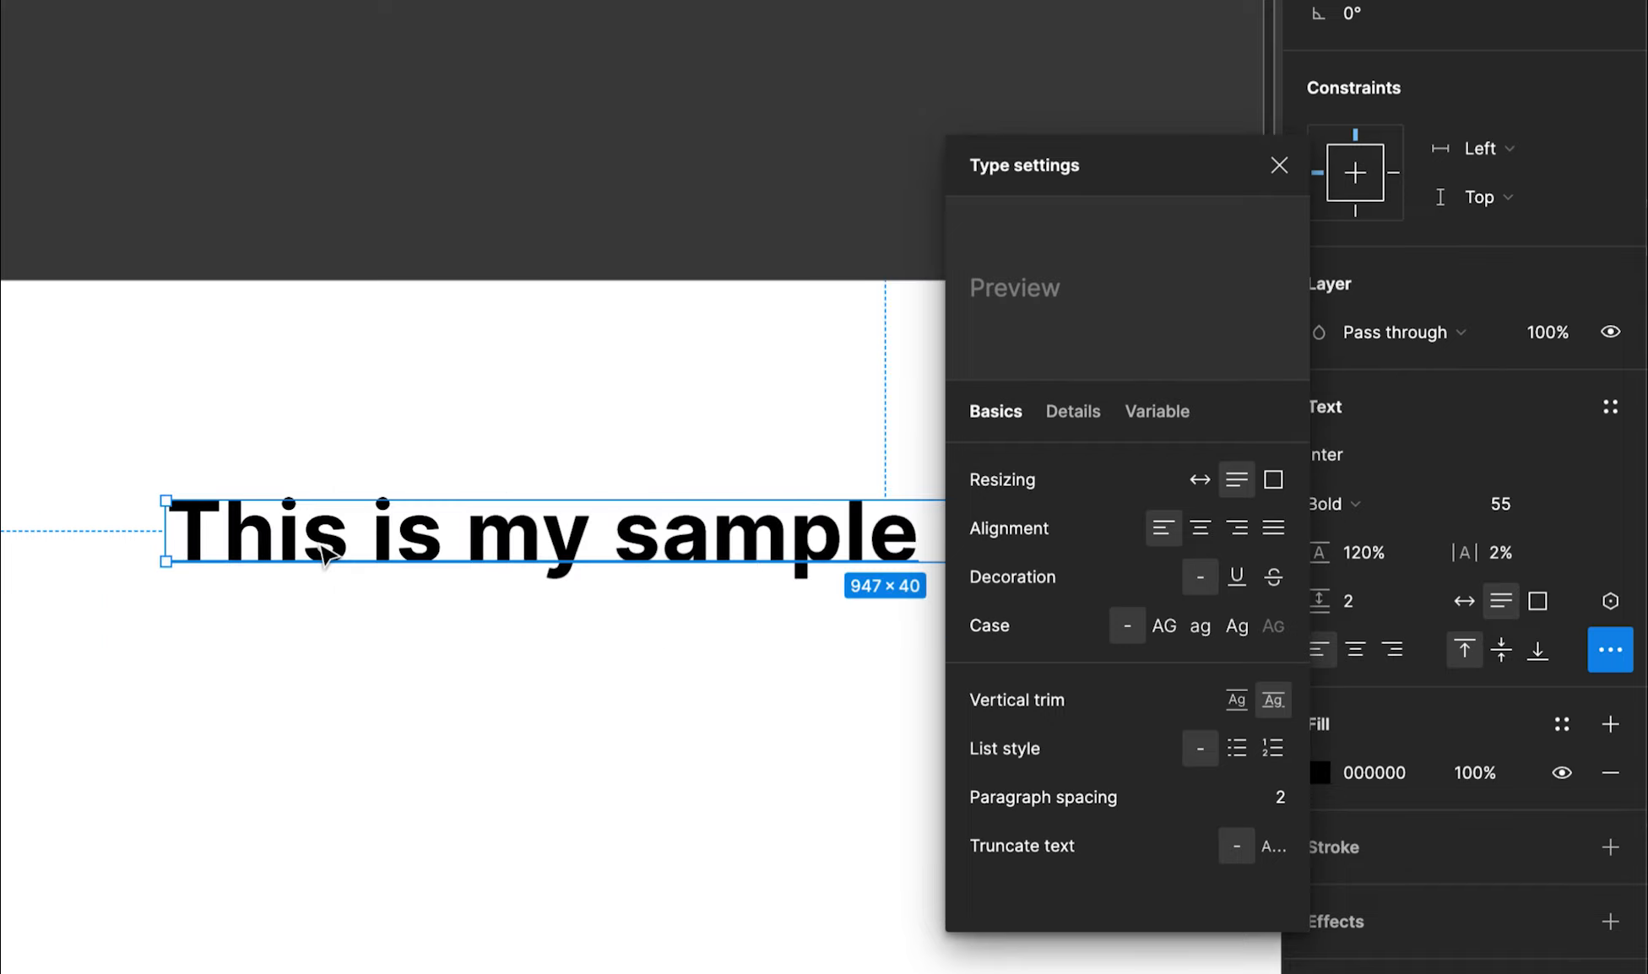
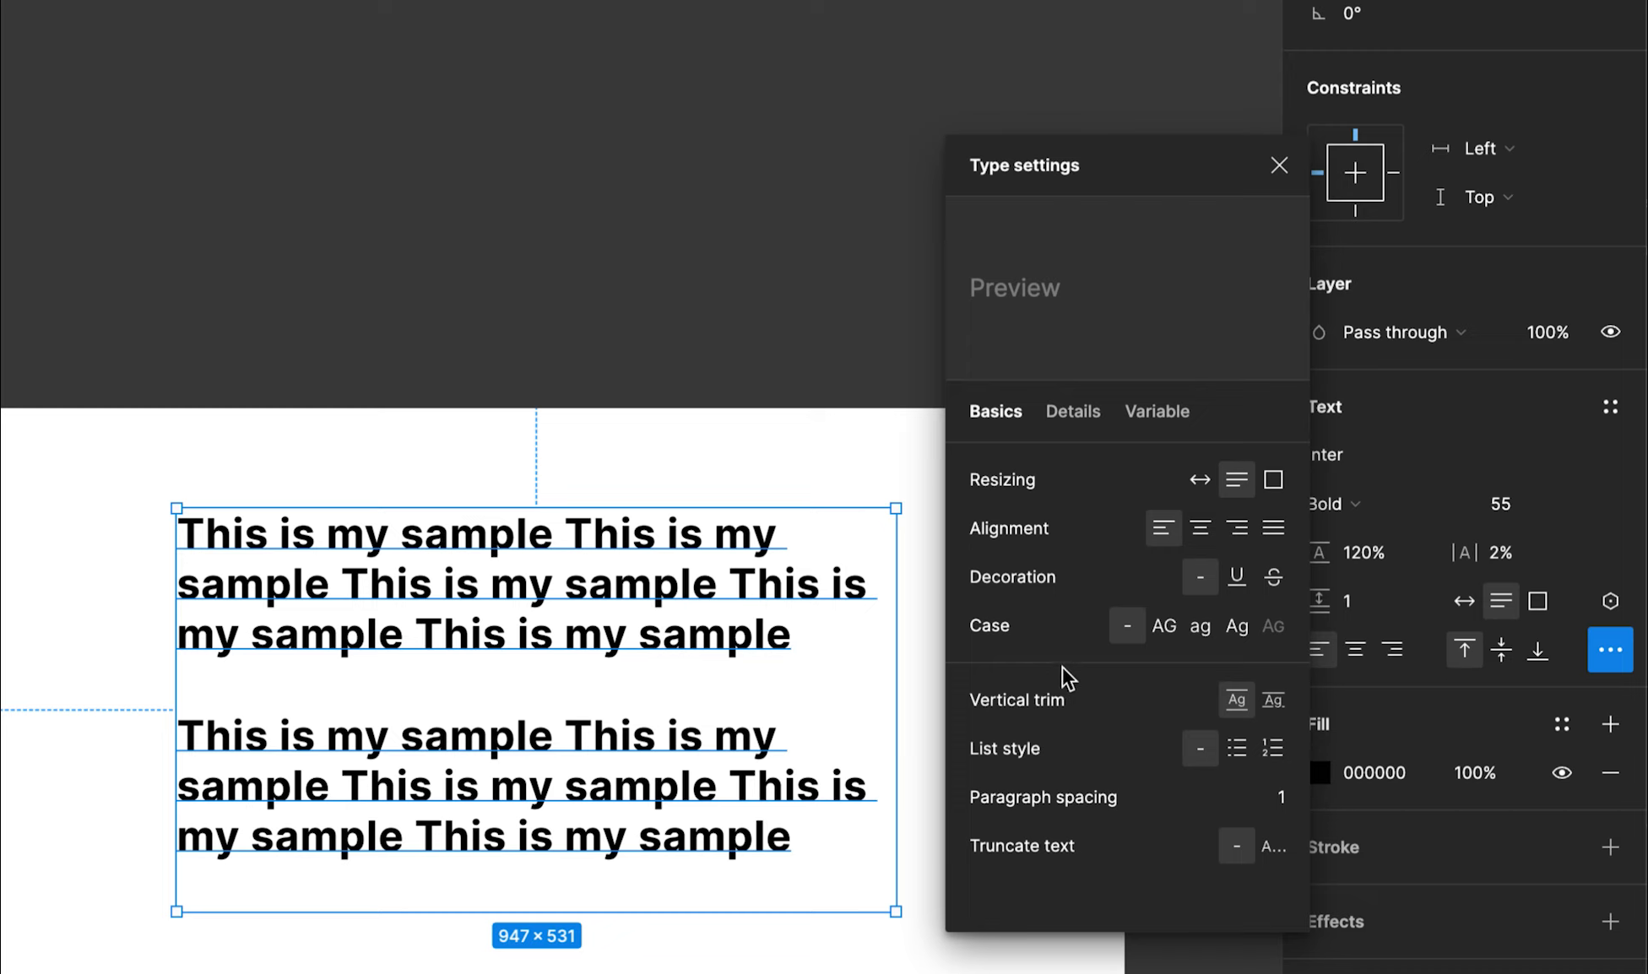
Turn on Truncate text and stretch the sample box to 218 px for three lines ending in an ellipsis
{"action": "left_click", "coordinate": [1275, 849]}
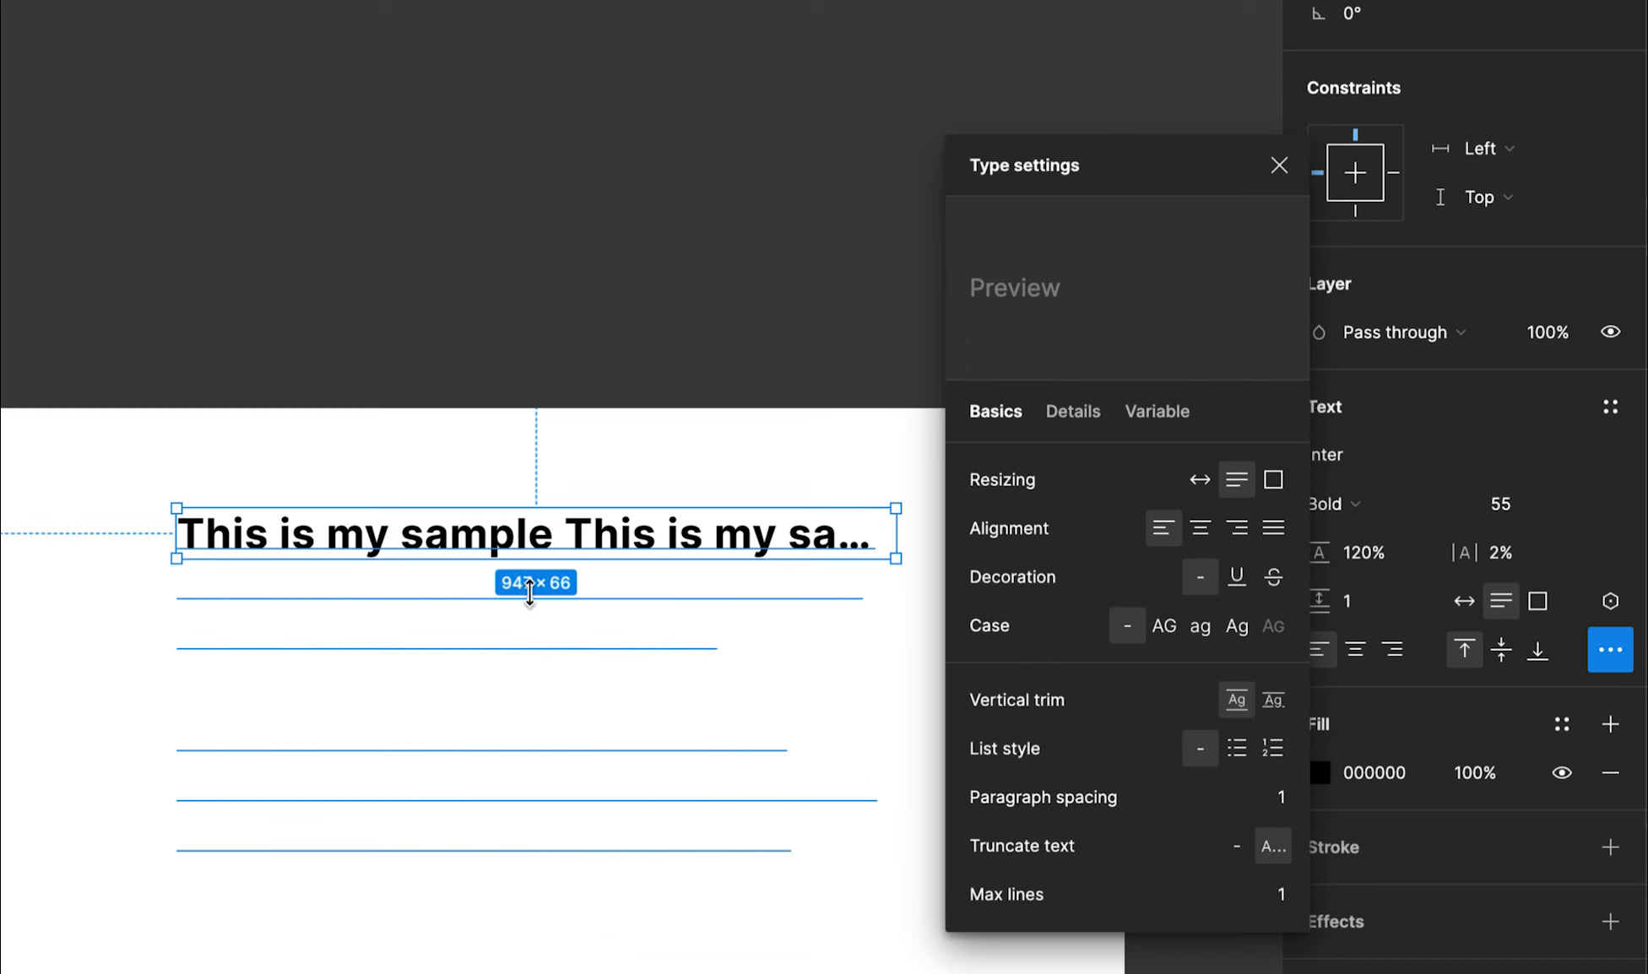
{"action": "left_click_drag", "start_coordinate": [530, 594], "coordinate": [526, 674]}
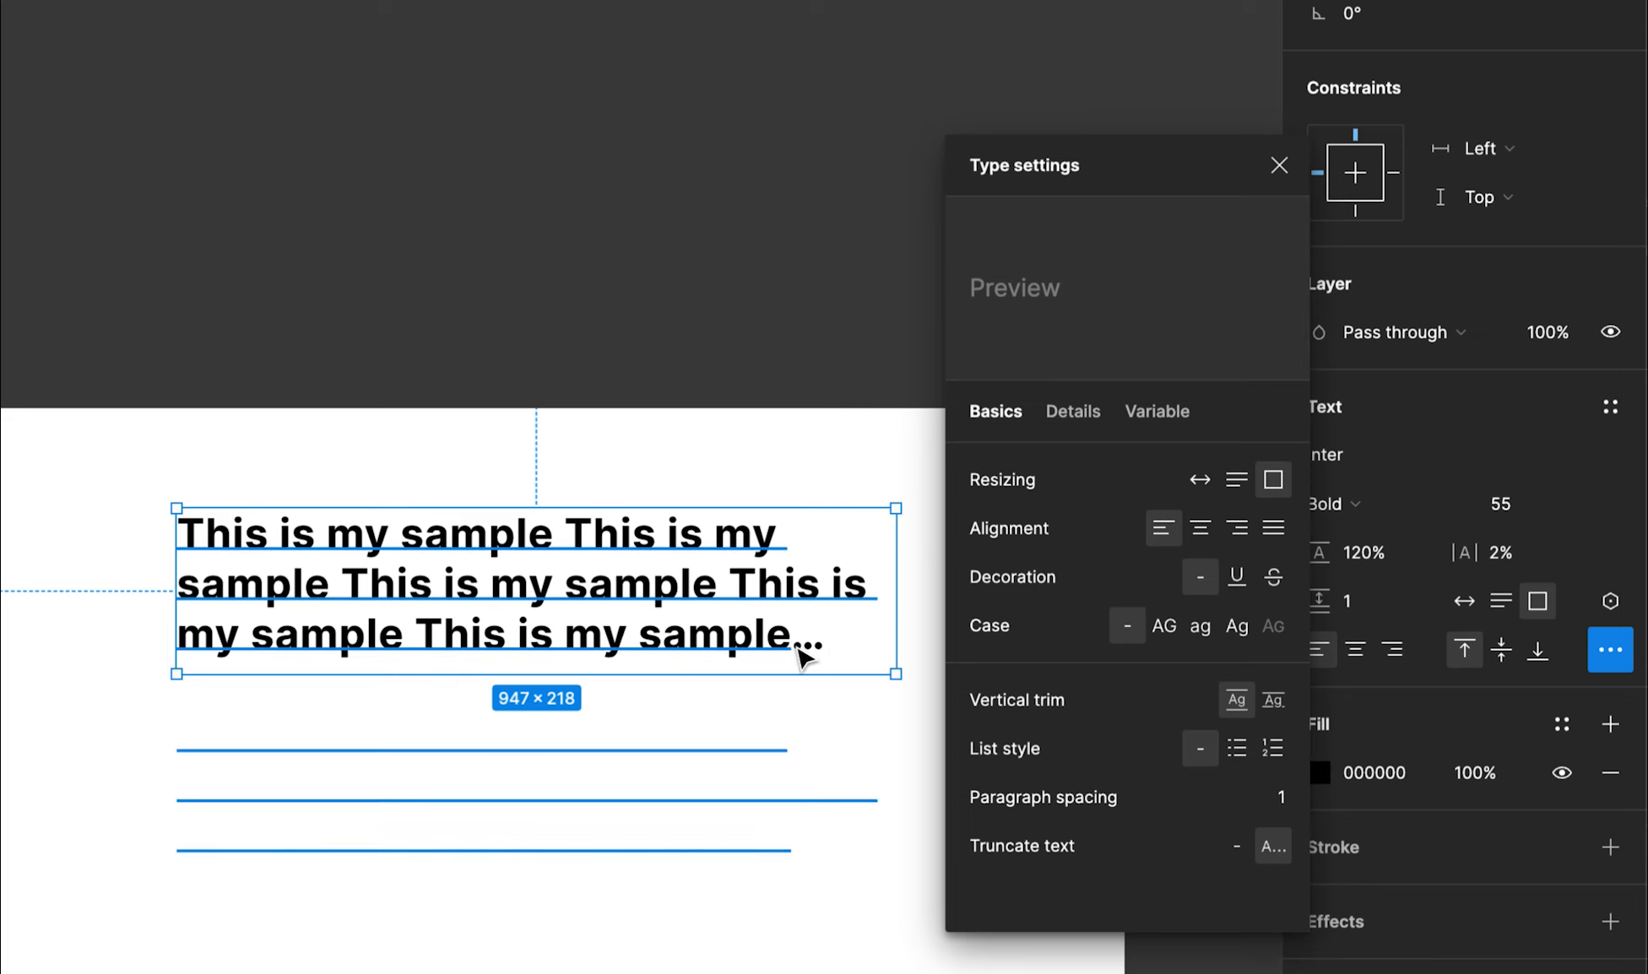
{"action": "left_click", "coordinate": [316, 786]}
Reselect the sample text box, enter and exit its editing, then deselect it
{"action": "left_click", "coordinate": [397, 629]}
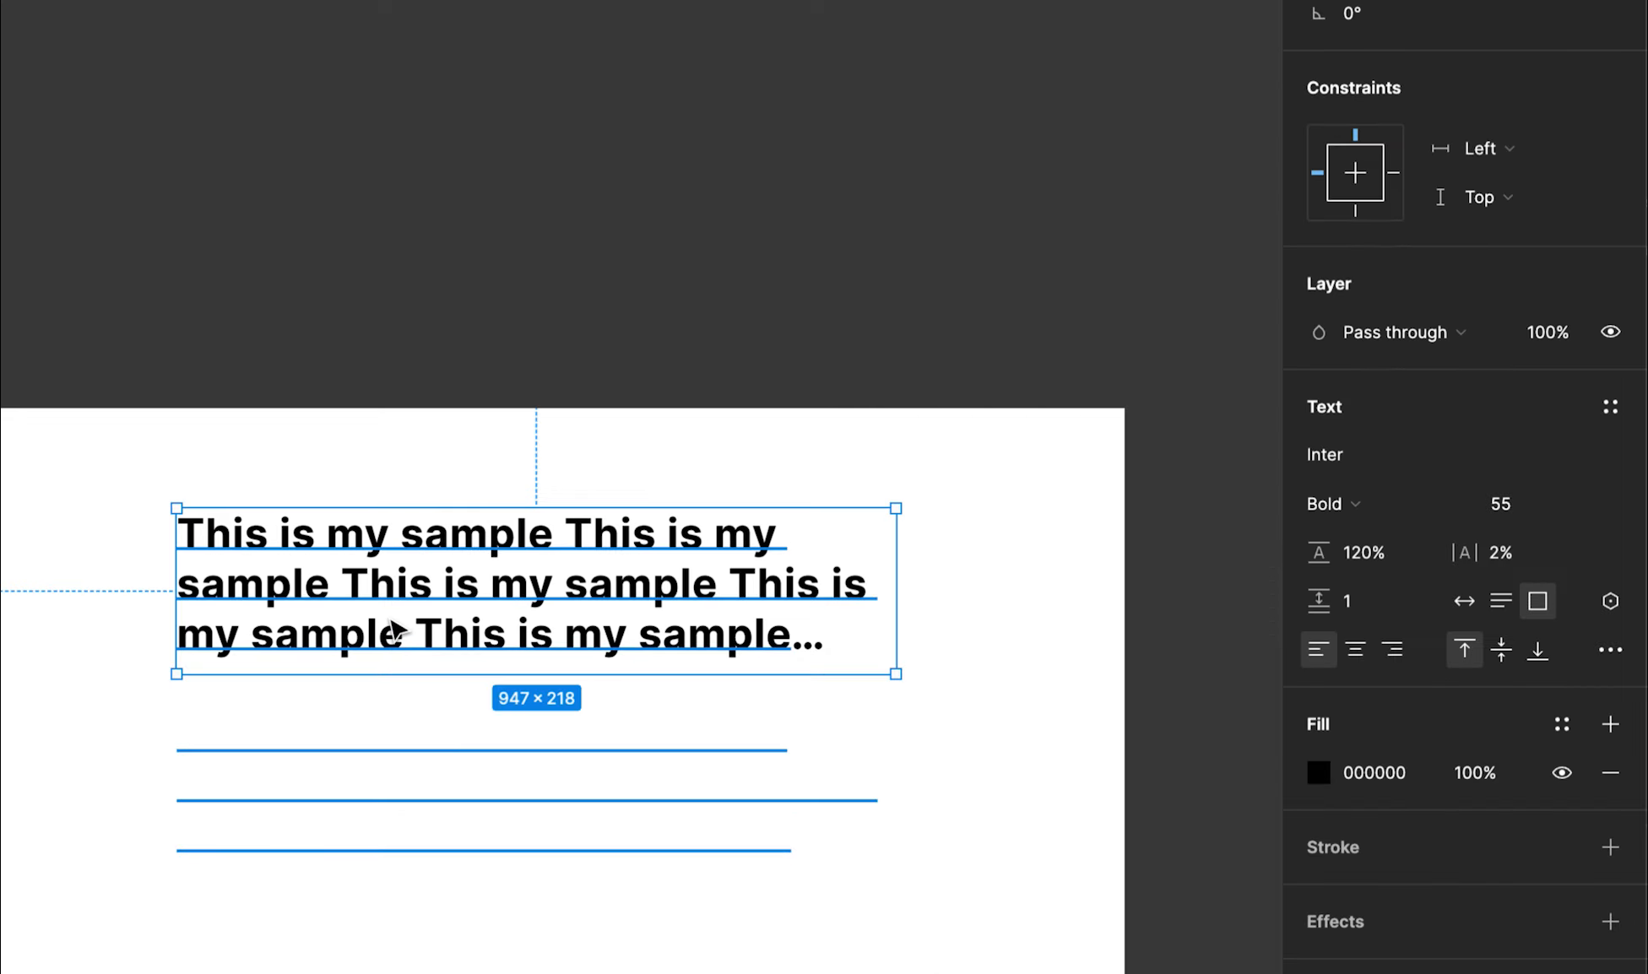
{"action": "double_click", "coordinate": [393, 632]}
{"action": "key", "text": "Right"}
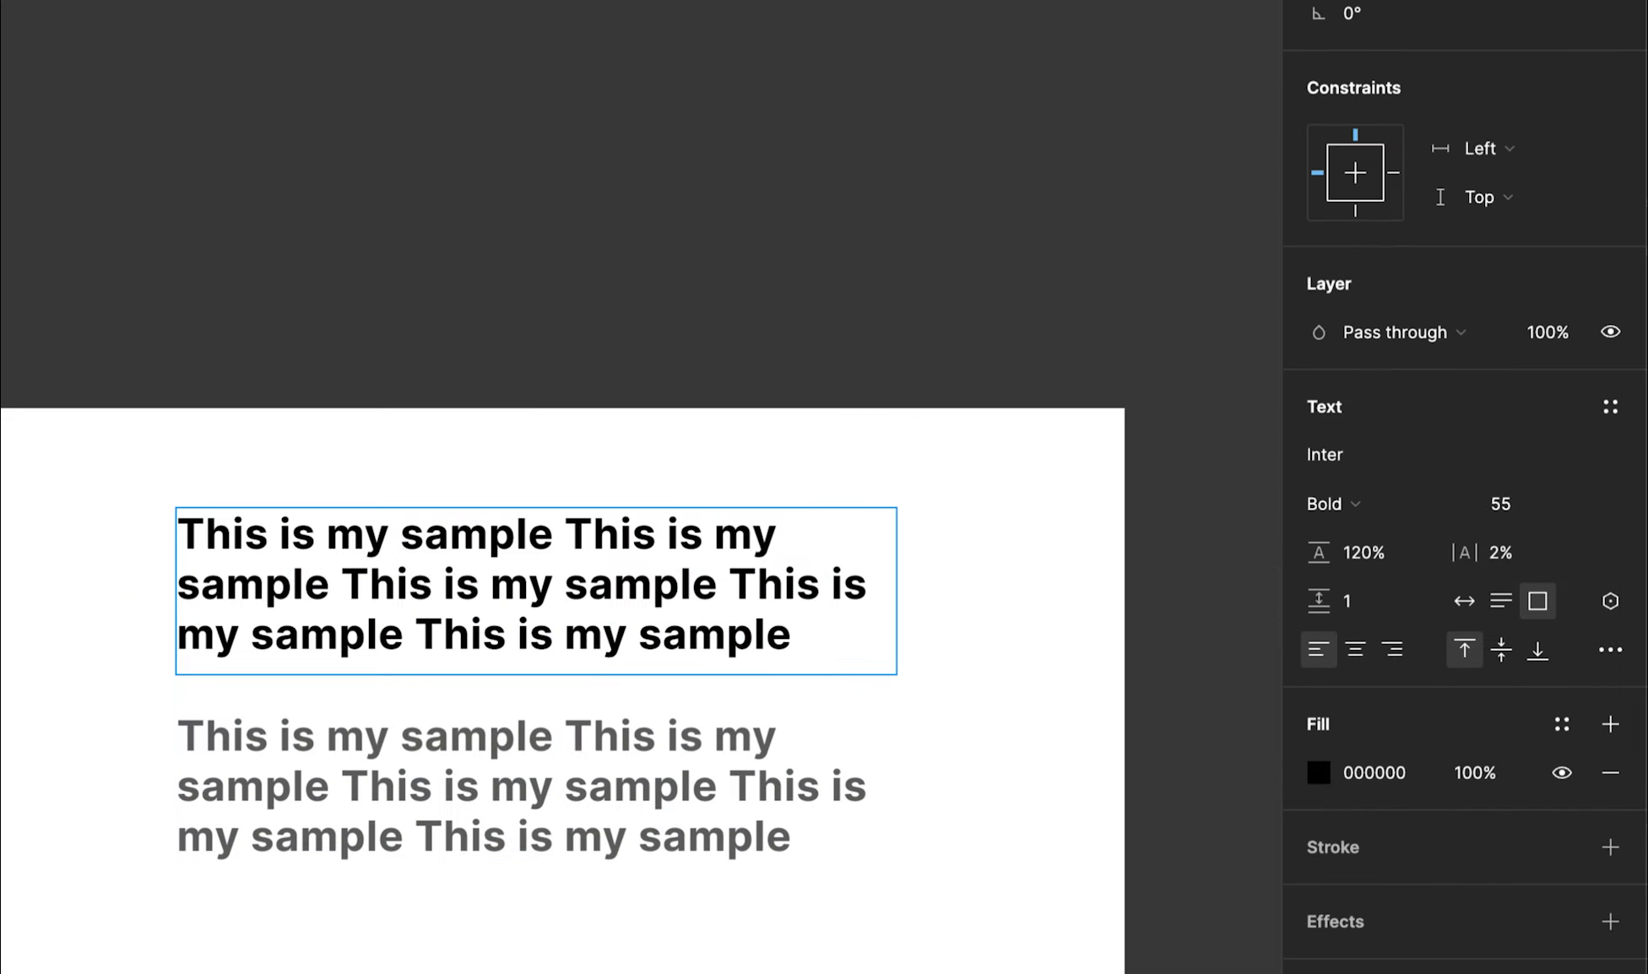
{"action": "key", "text": "Escape"}
{"action": "left_click", "coordinate": [1055, 515]}
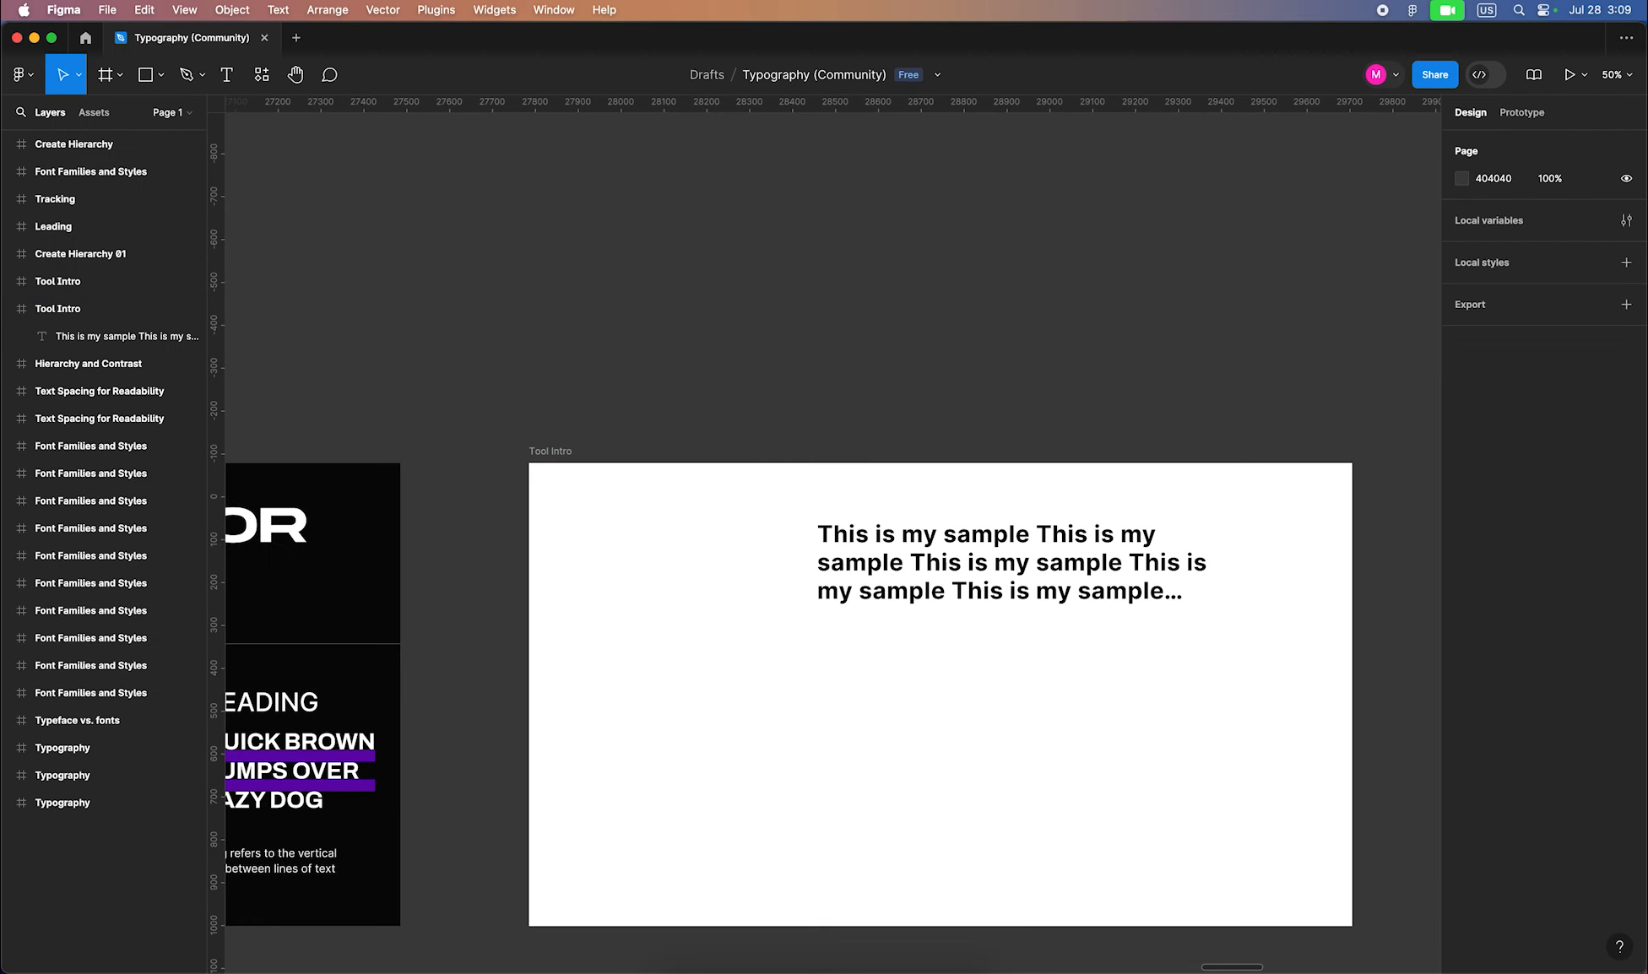
{"action": "left_click", "coordinate": [1020, 564]}
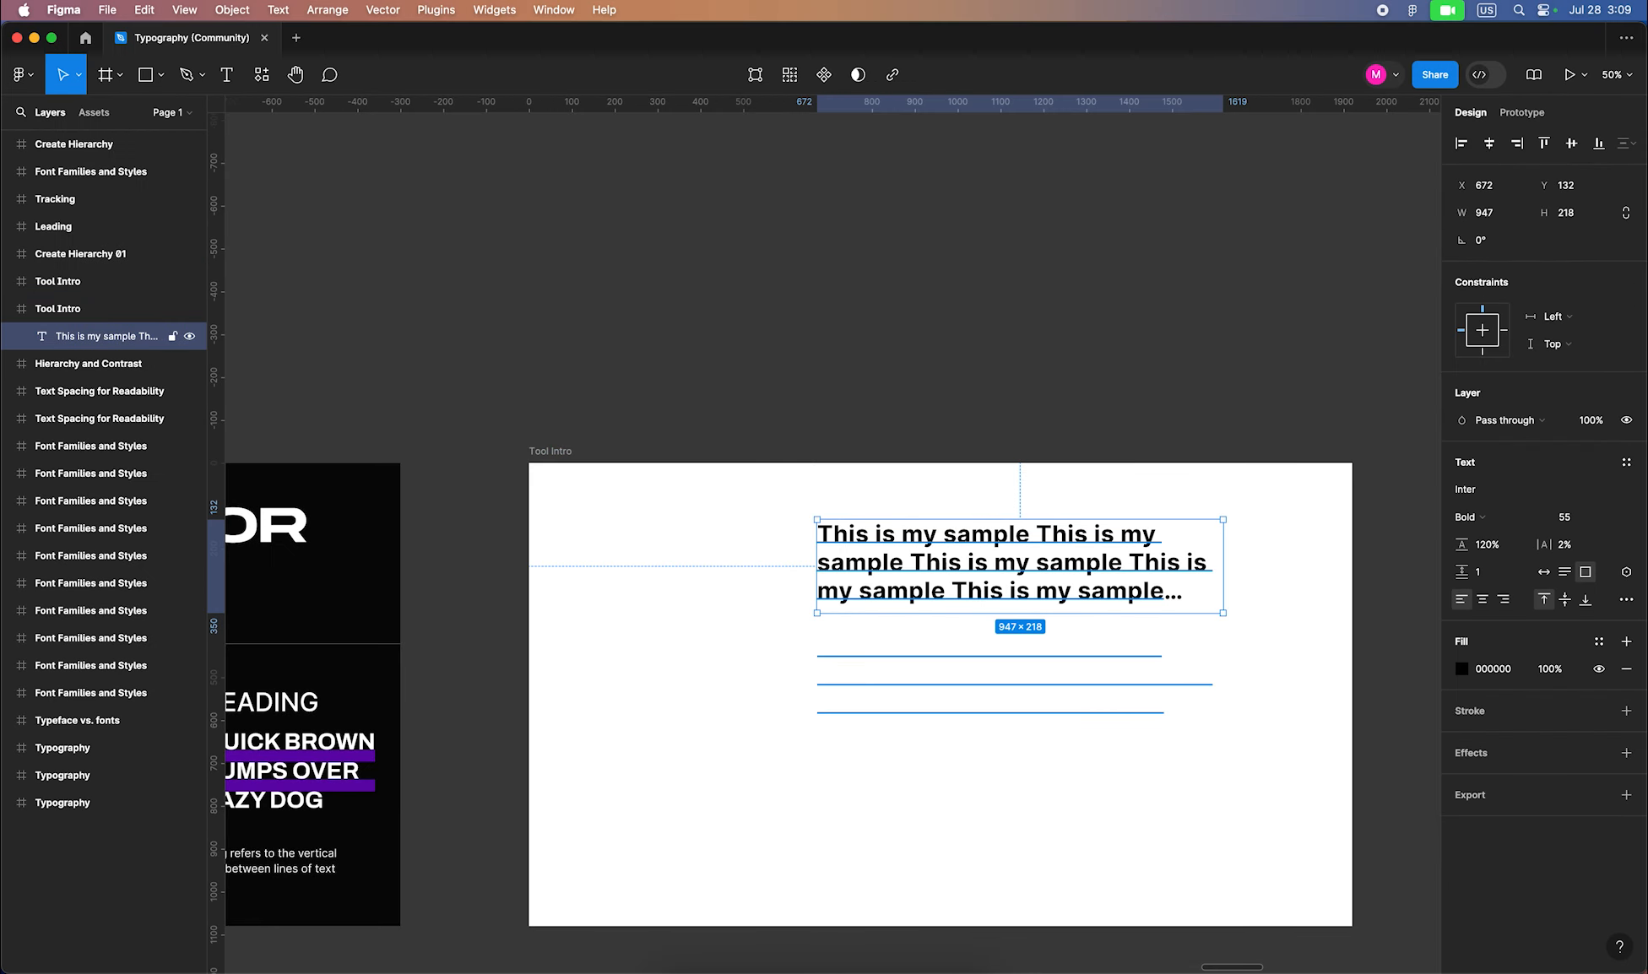
{"action": "left_click", "coordinate": [1013, 743]}
Zoom in on the Tool Intro frame's left Modern Family page, then switch to Chrome
{"action": "scroll", "coordinate": [1013, 743], "scroll_direction": "right", "scroll_amount": 11}
{"action": "scroll", "coordinate": [1013, 743], "scroll_direction": "down", "scroll_amount": 3}
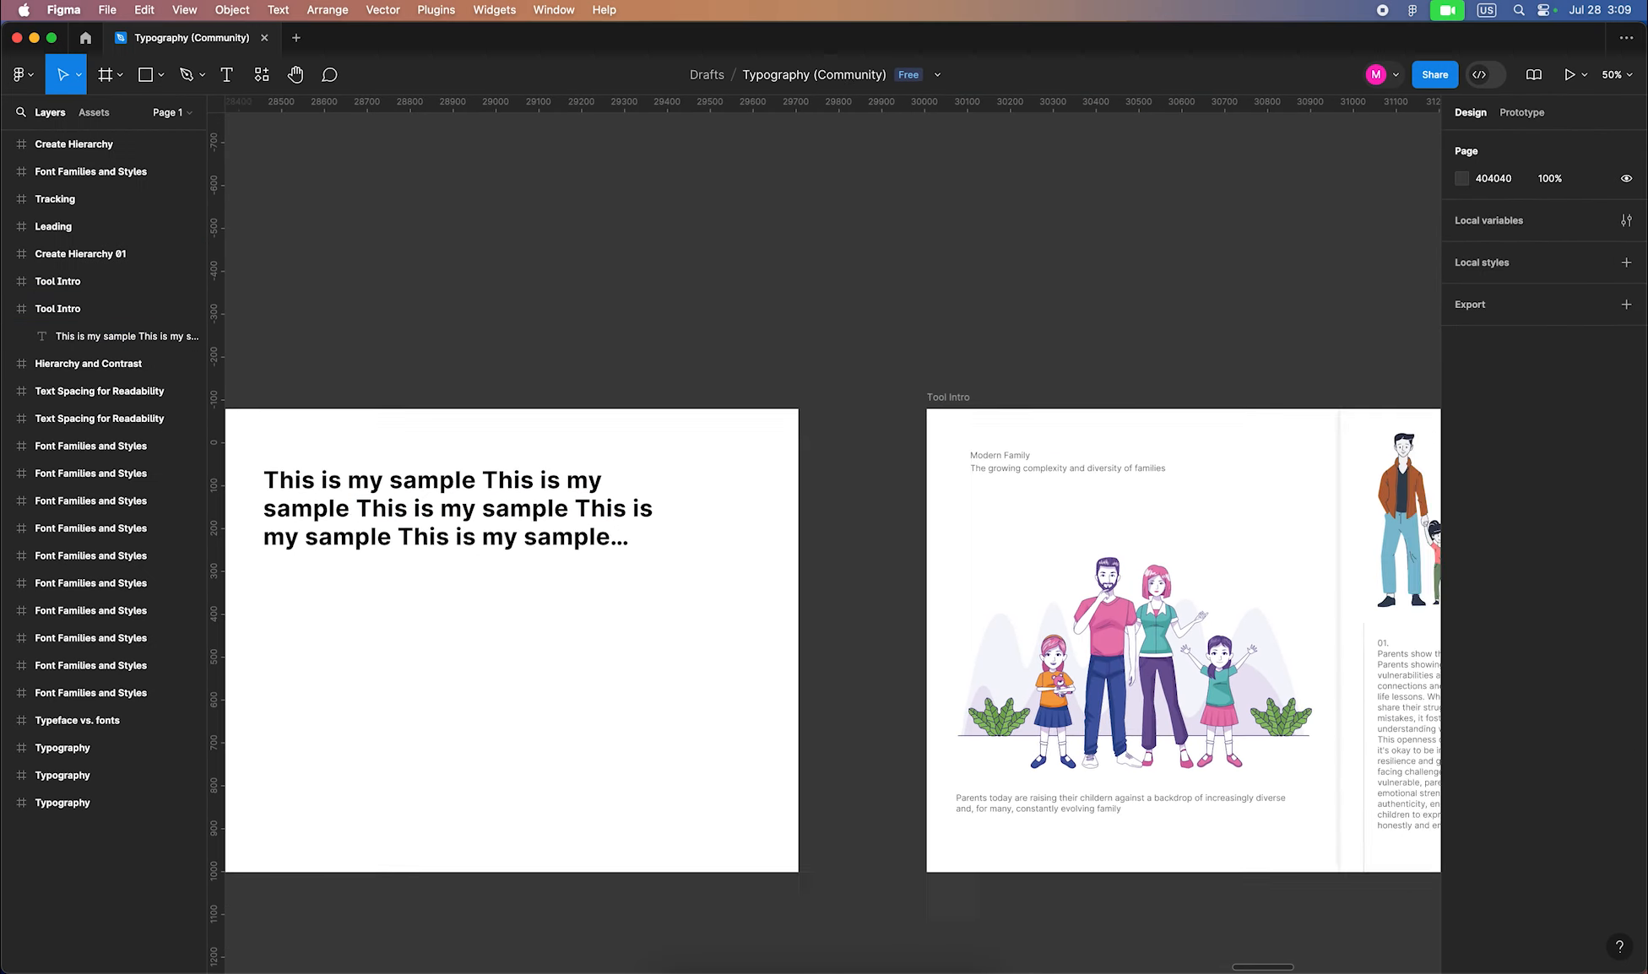
{"action": "left_click_drag", "start_coordinate": [492, 206], "coordinate": [1371, 734]}
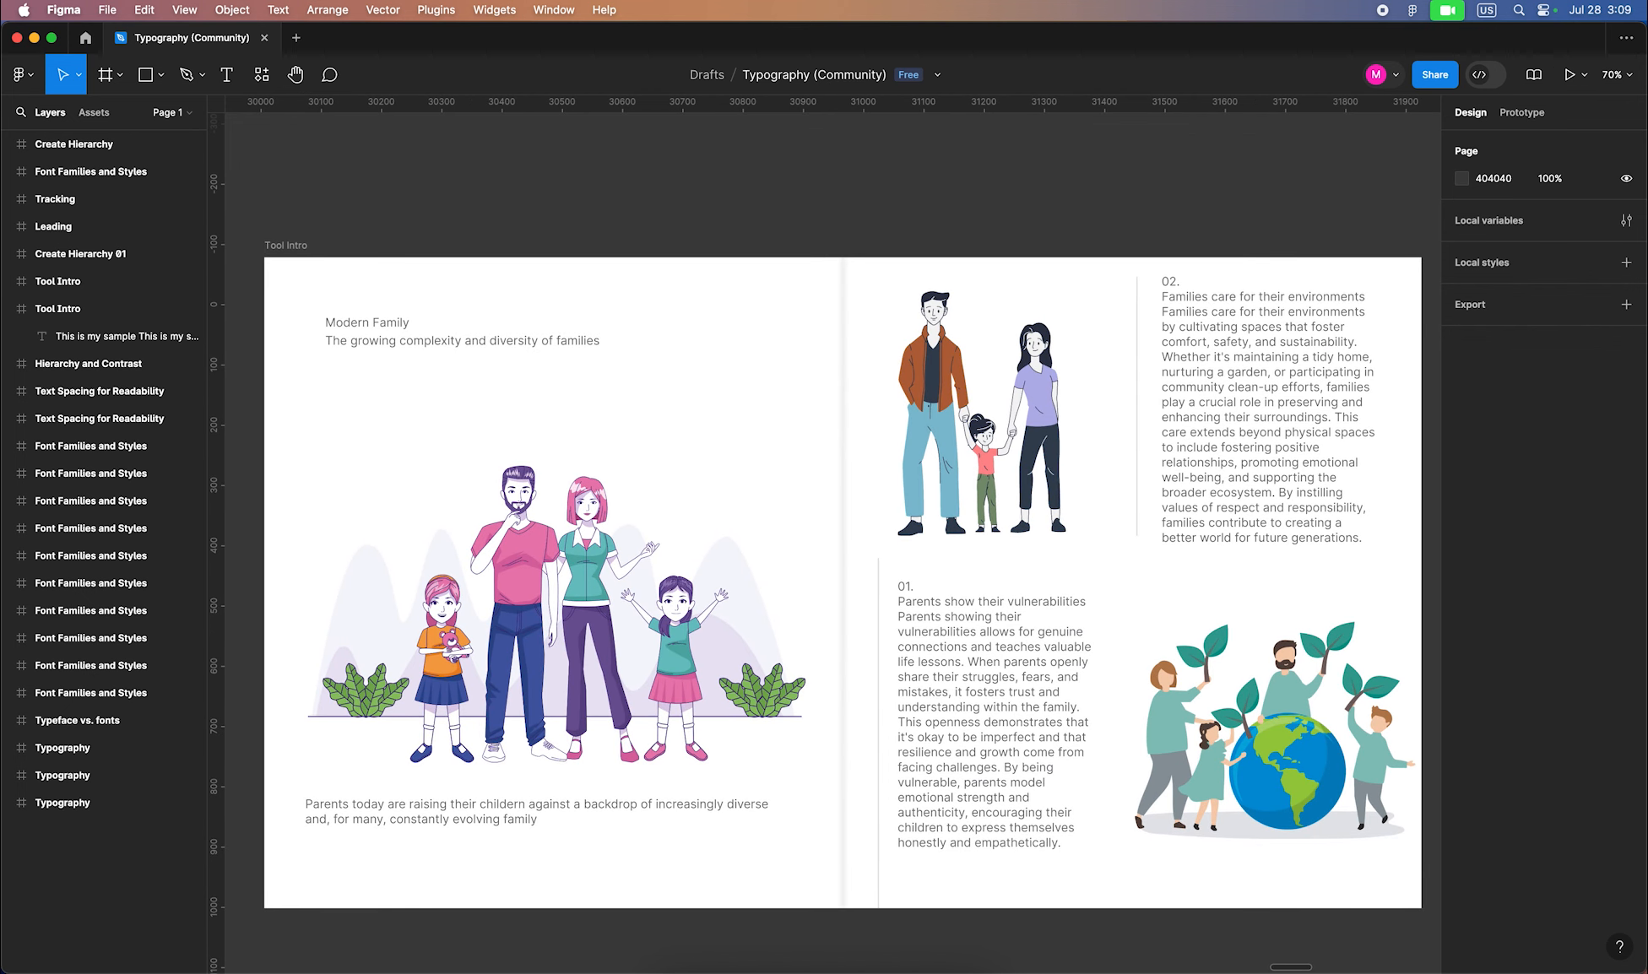
{"action": "left_click", "coordinate": [367, 322]}
{"action": "left_click_drag", "start_coordinate": [239, 216], "coordinate": [984, 909]}
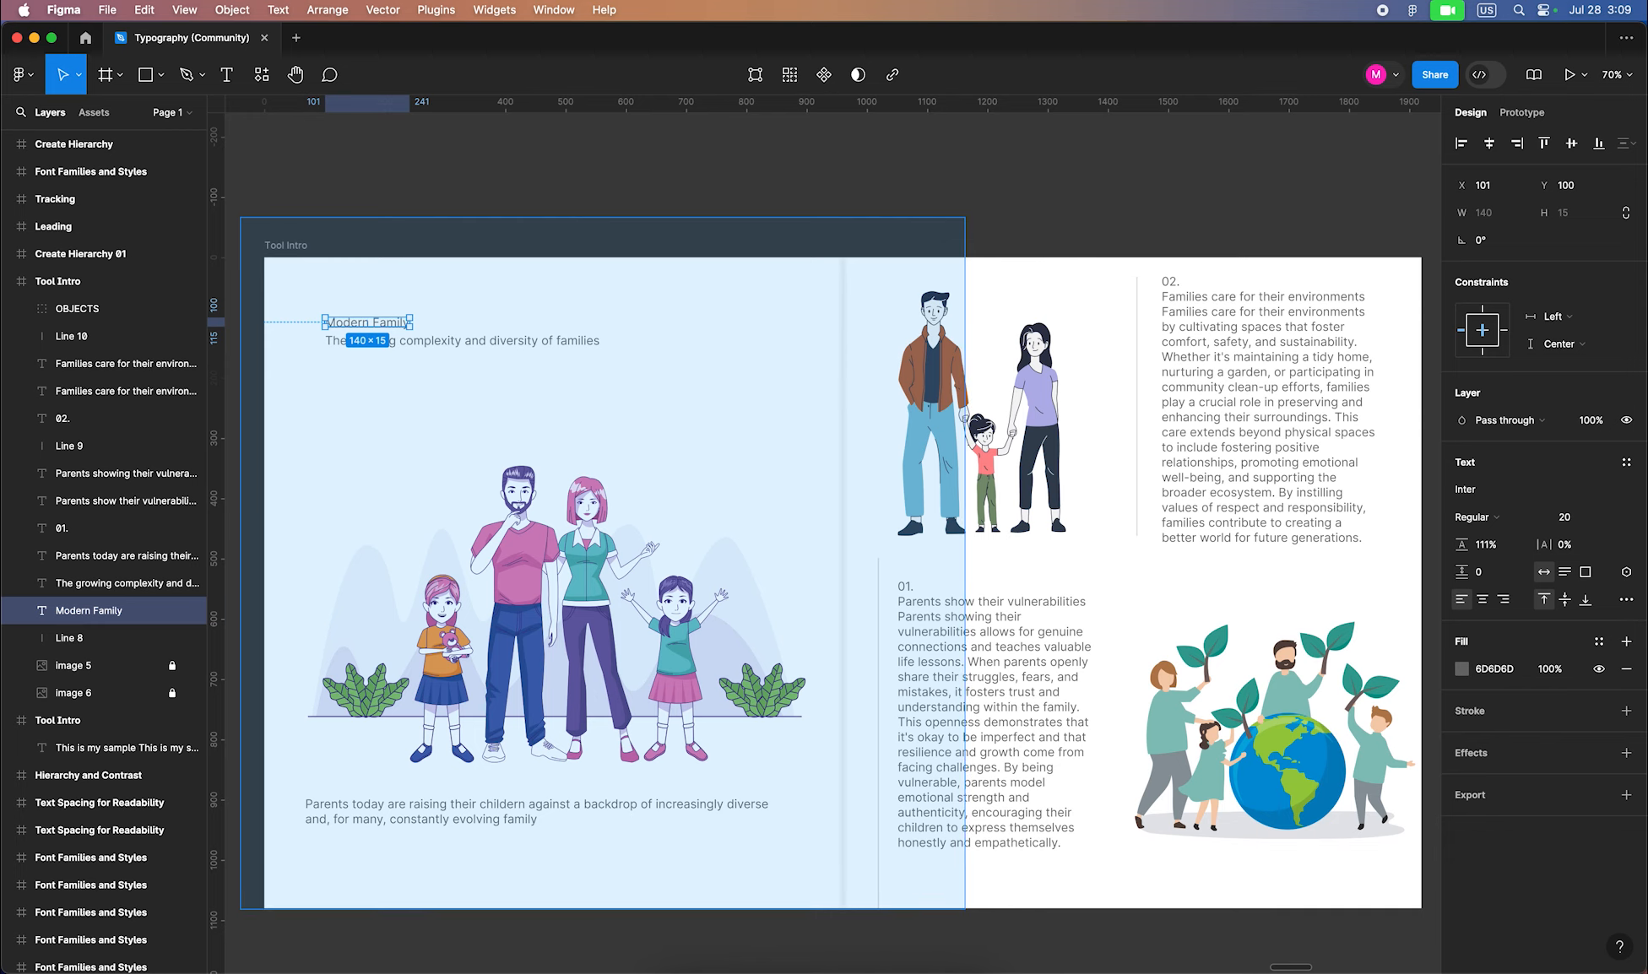
{"action": "scroll", "coordinate": [832, 540], "scroll_direction": "up", "scroll_amount": 1}
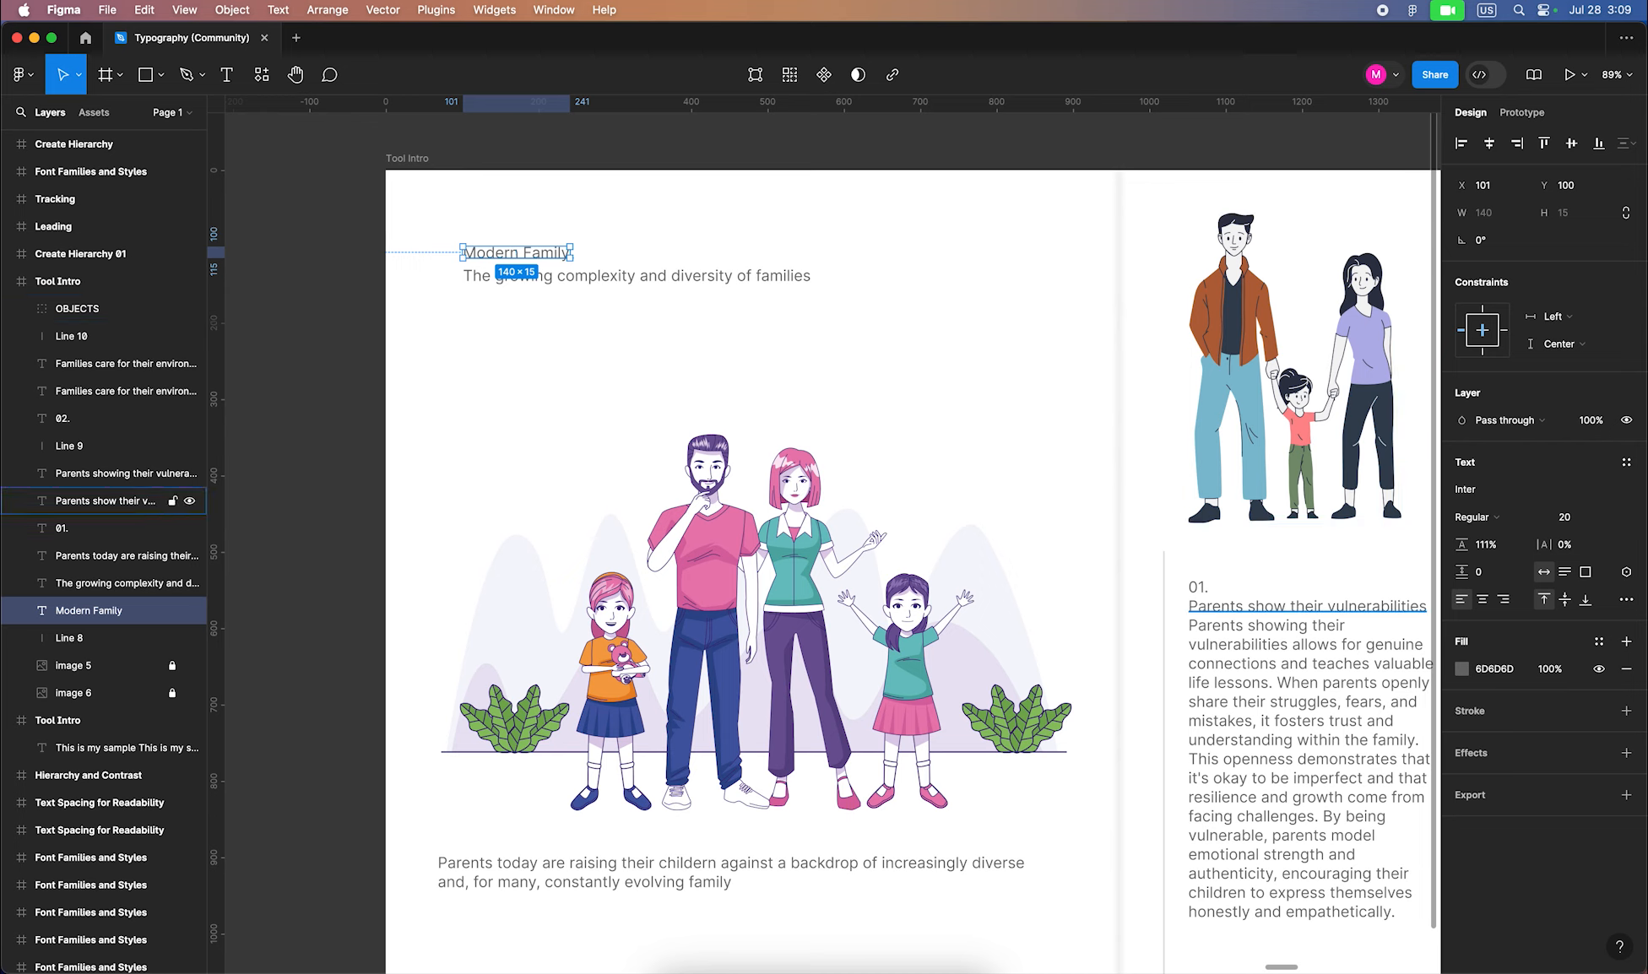
{"action": "key", "text": "super+Tab"}
{"action": "key", "text": "super+Tab"}
{"action": "key", "text": "super+Tab"}
{"action": "key", "text": "super+Tab"}
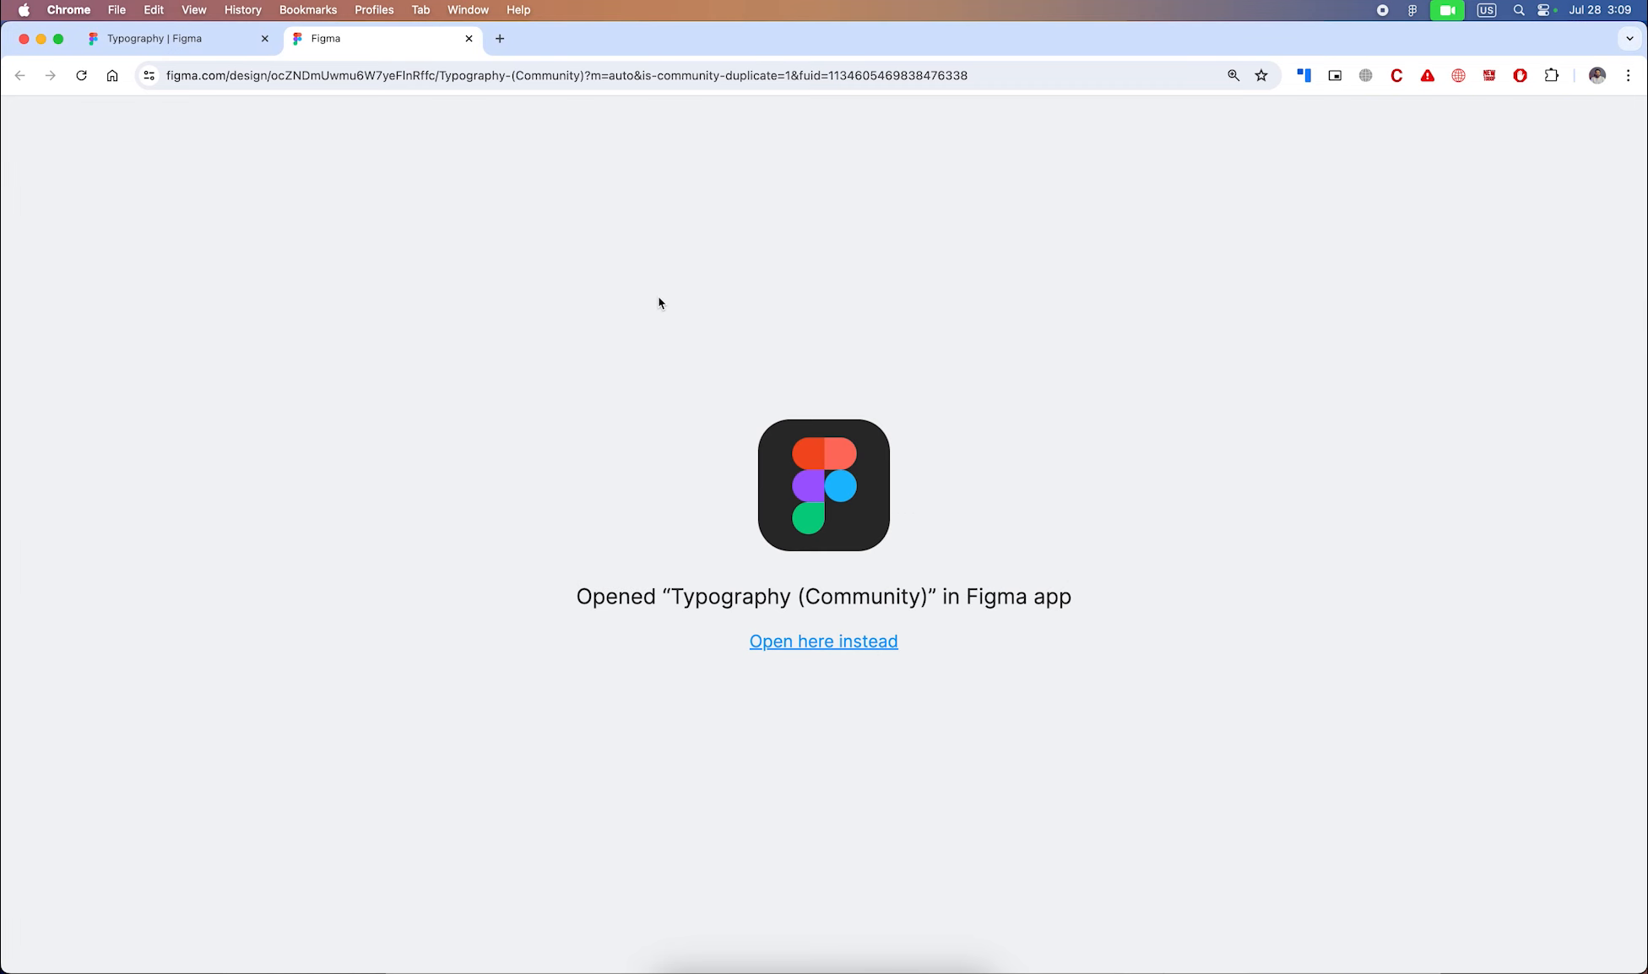
Close the extra Figma tab, trim the Typography page's address, and return to Figma
{"action": "key", "text": "super+w"}
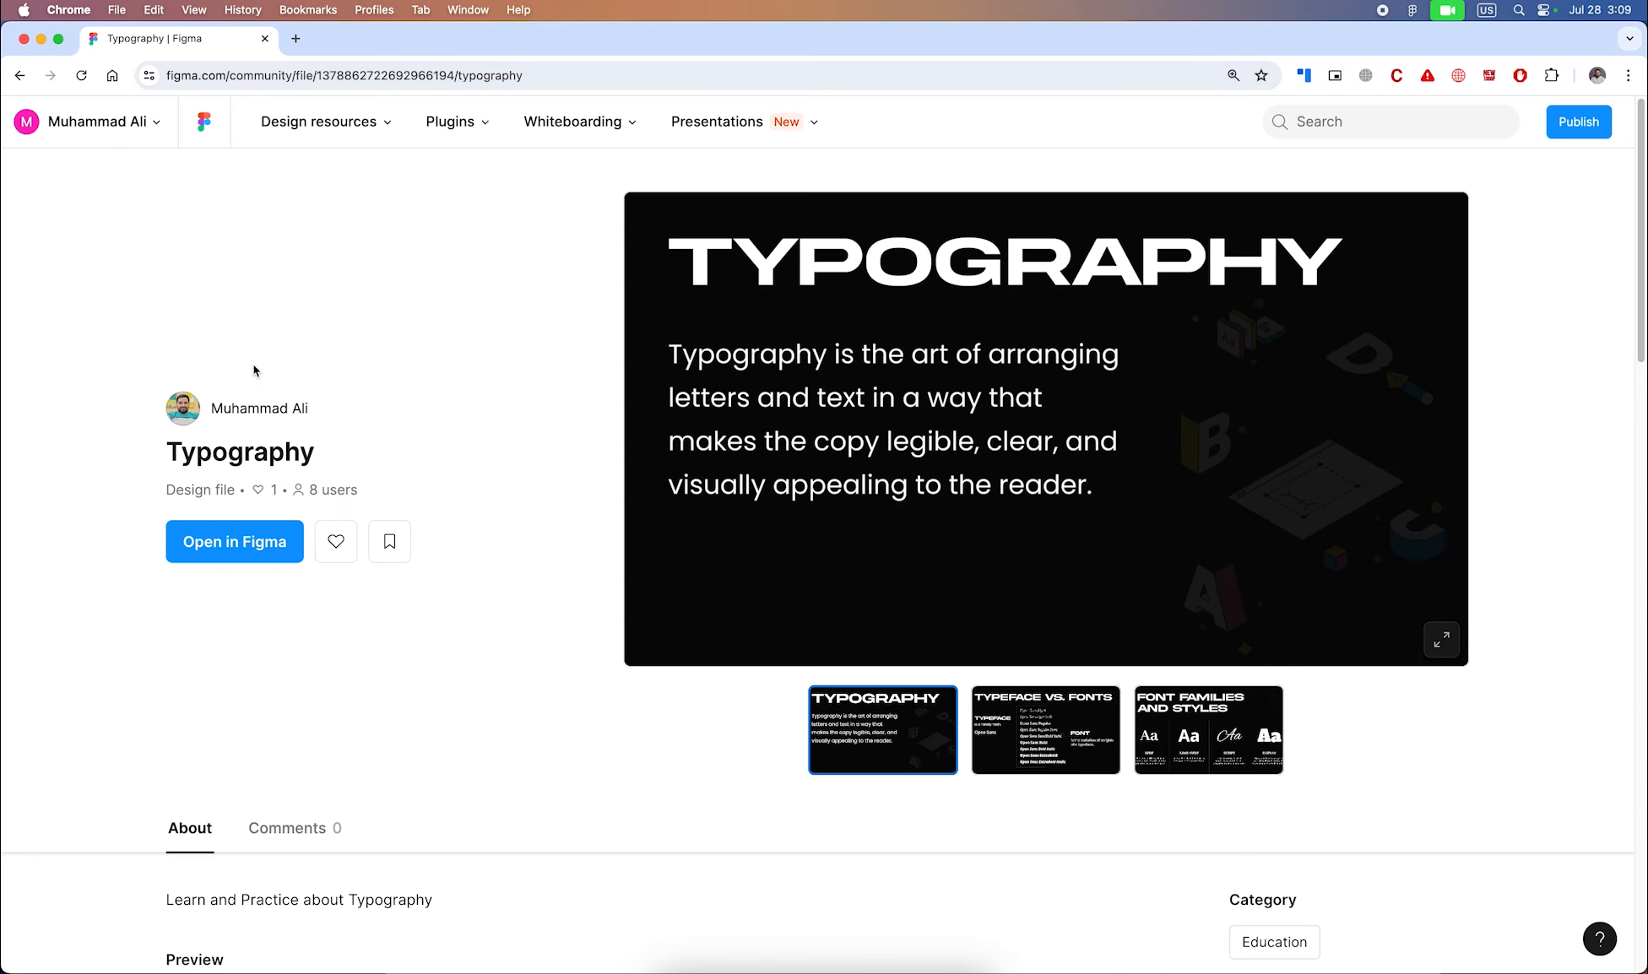
{"action": "left_click", "coordinate": [326, 130]}
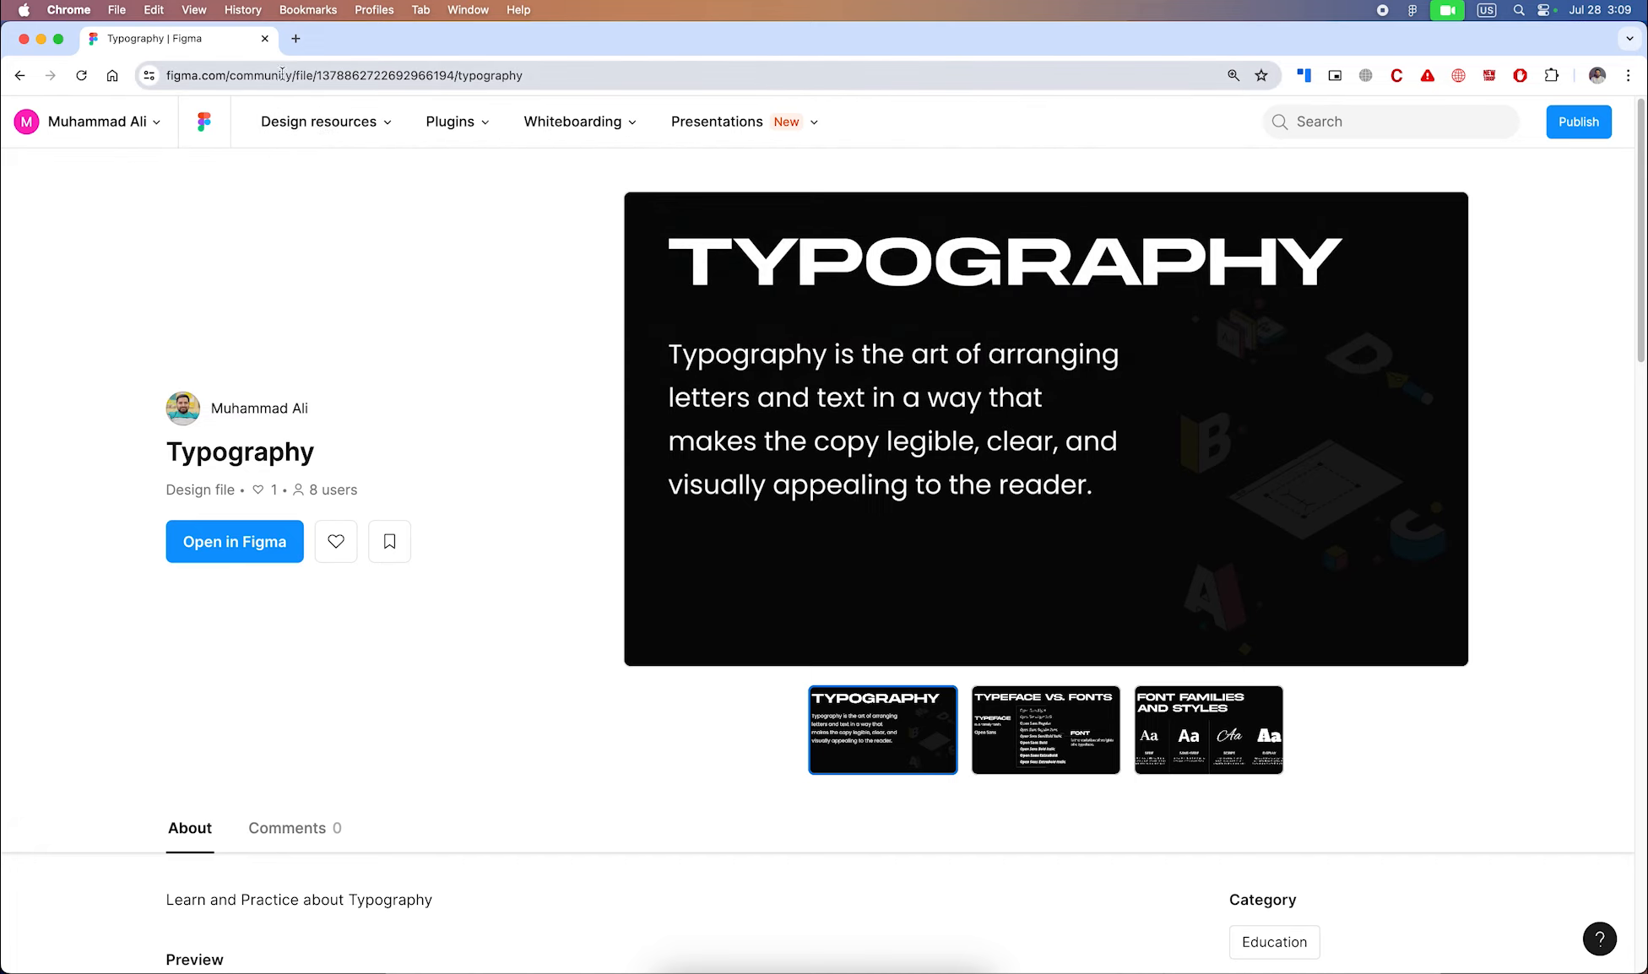
{"action": "left_click_drag", "start_coordinate": [229, 83], "coordinate": [1638, 49]}
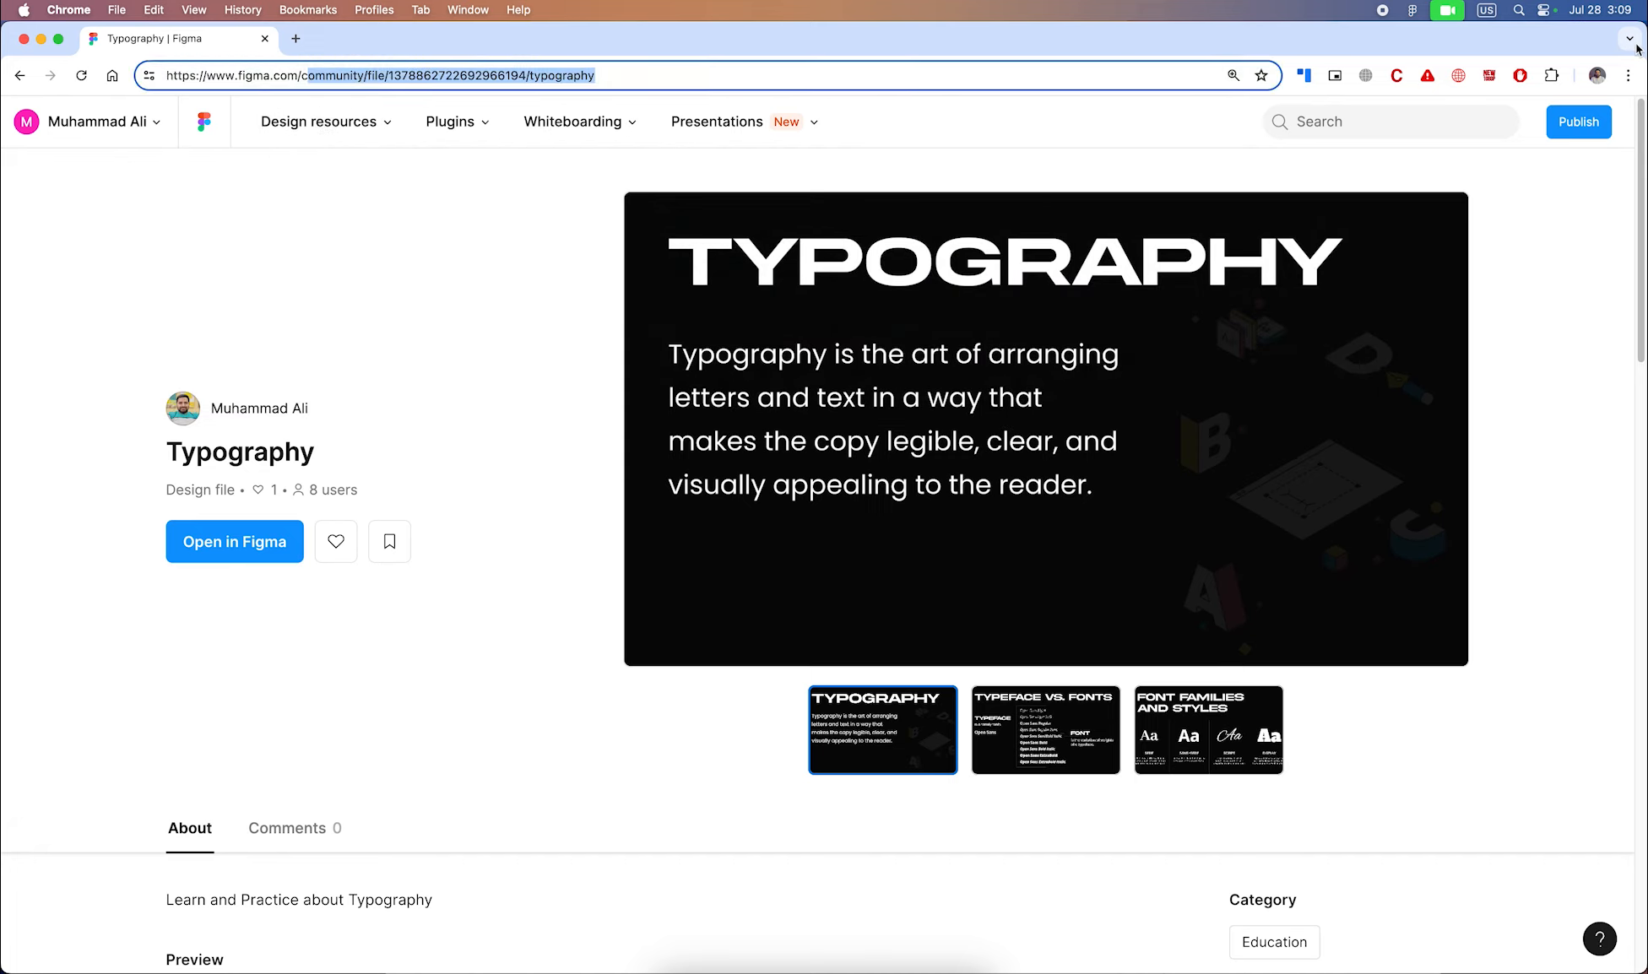
{"action": "key", "text": "BackSpace"}
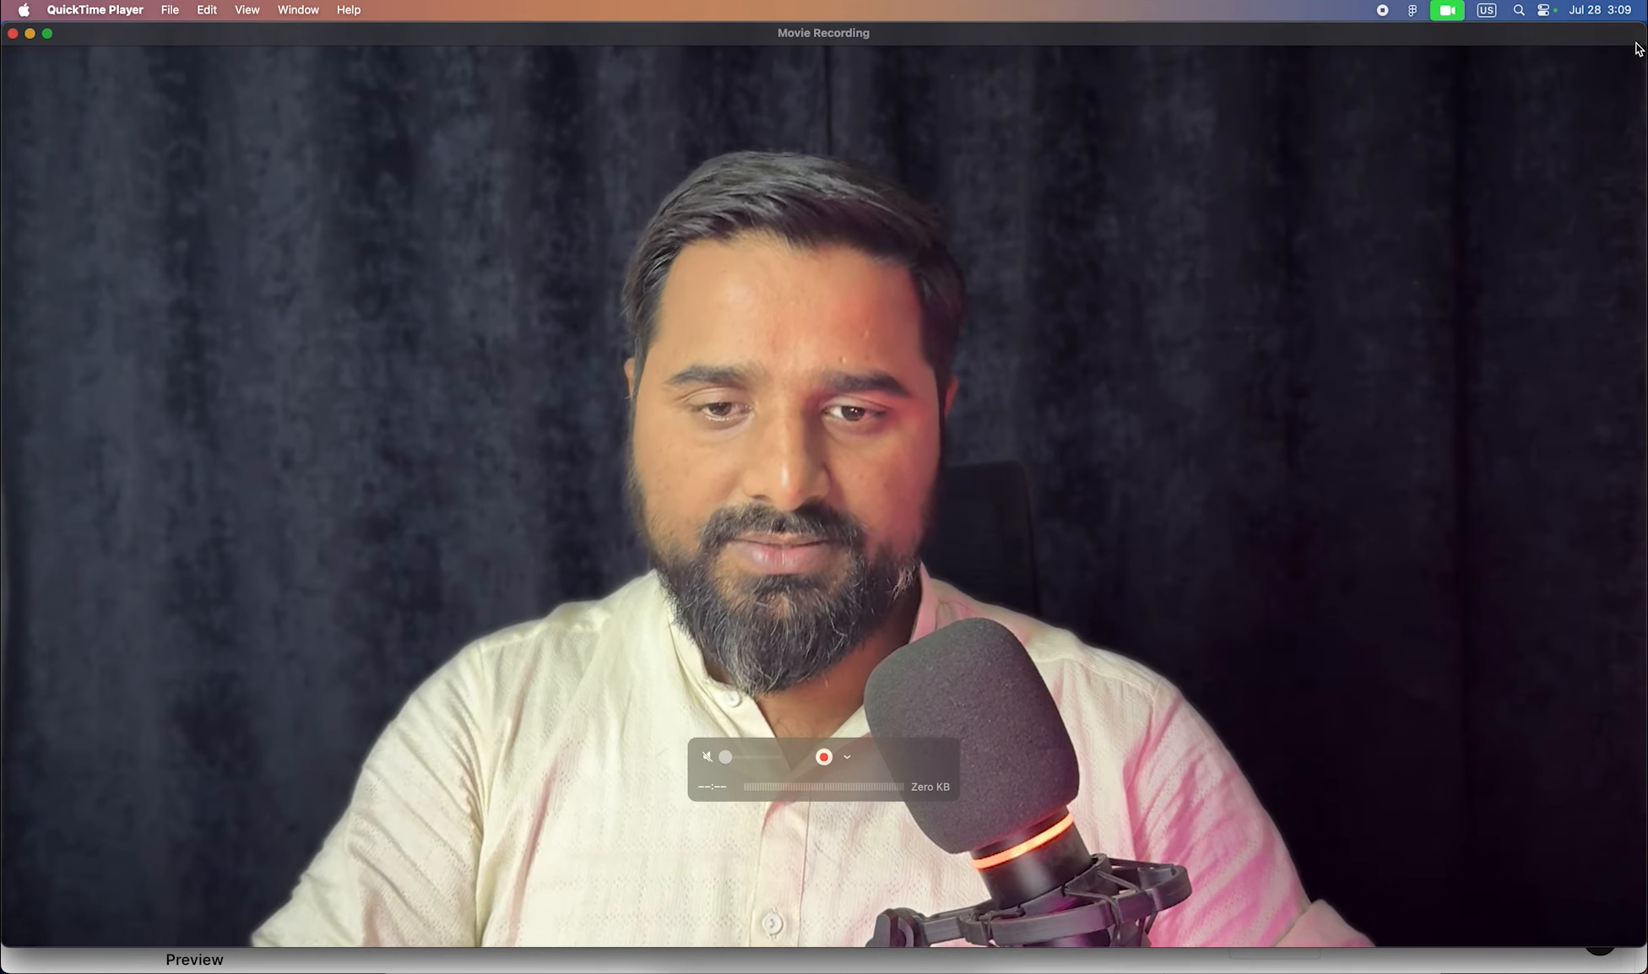
{"action": "key", "text": "super+Tab"}
{"action": "key", "text": "super+Tab"}
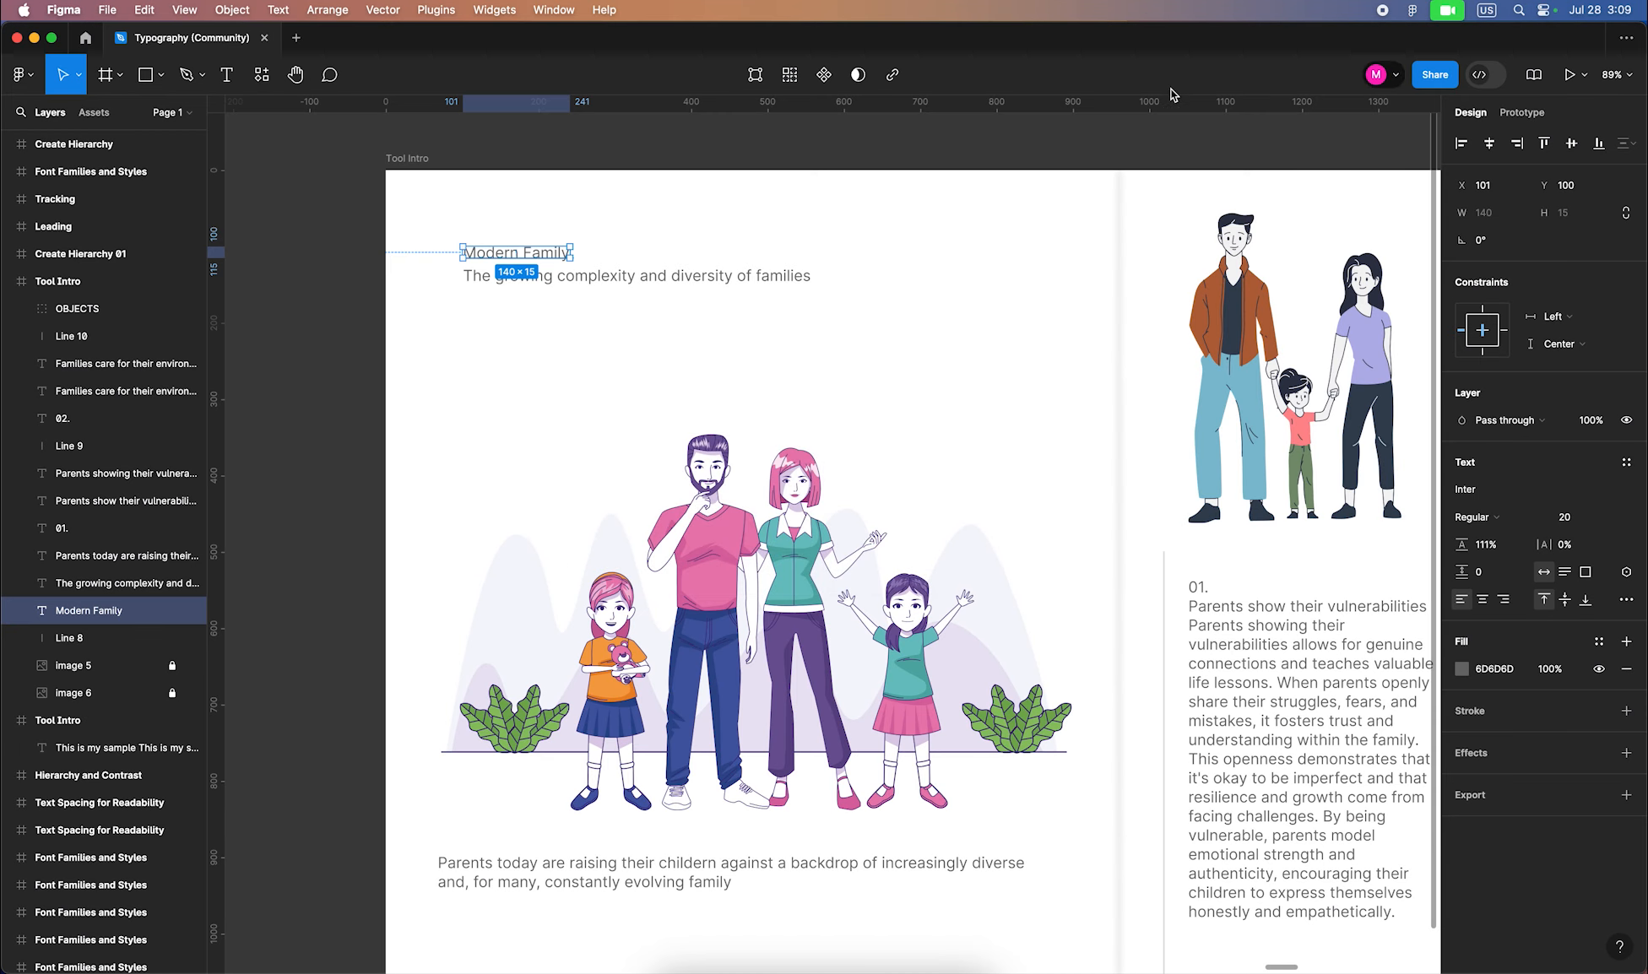
Make the Modern Family heading Bold at size 60 and move it up
{"action": "left_click", "coordinate": [663, 214]}
{"action": "left_click", "coordinate": [568, 253]}
{"action": "left_click", "coordinate": [1580, 522]}
{"action": "type", "text": "60"}
{"action": "key", "text": "Return"}
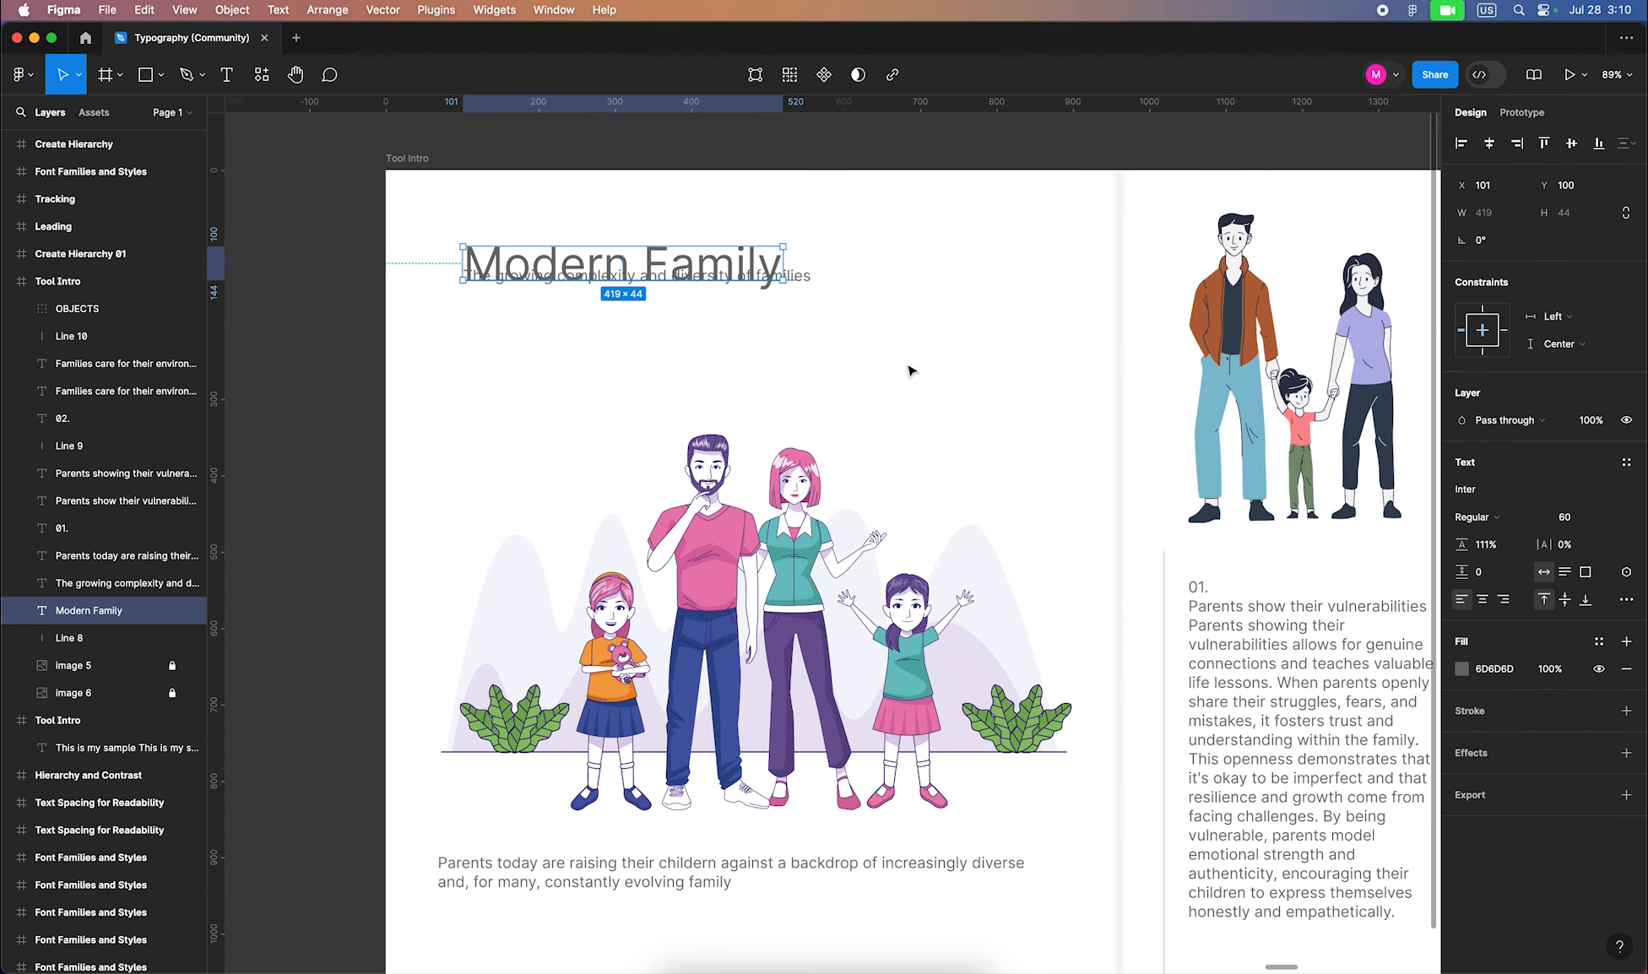
{"action": "left_click_drag", "start_coordinate": [739, 263], "coordinate": [740, 238]}
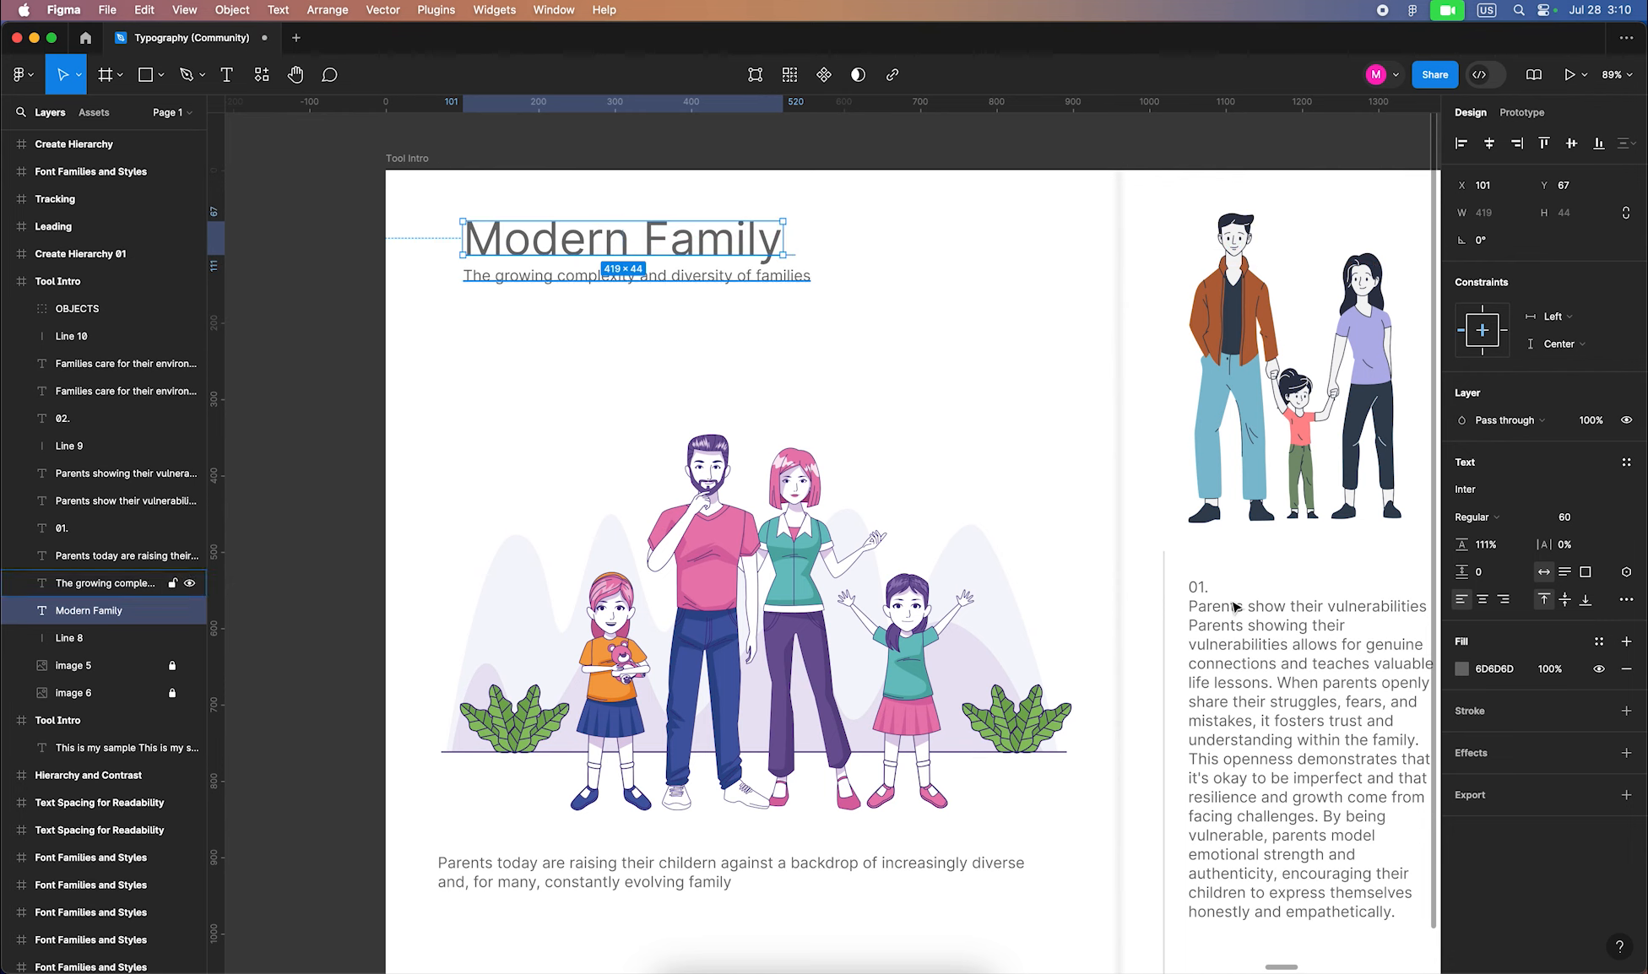
{"action": "left_click", "coordinate": [1474, 517]}
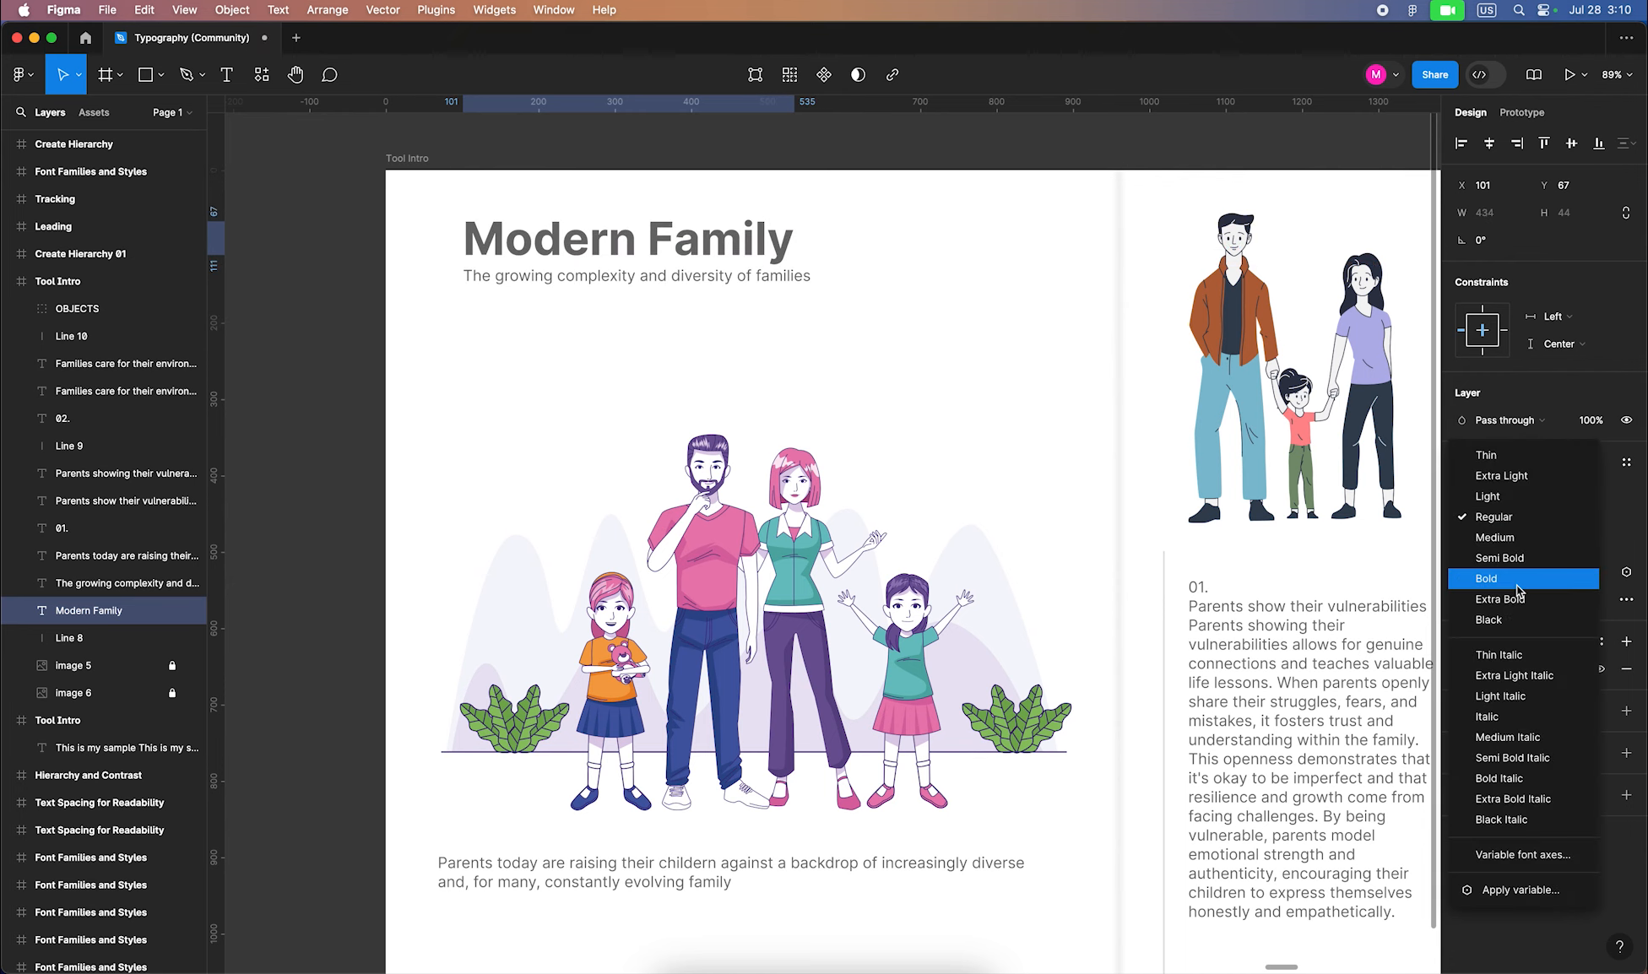
{"action": "left_click", "coordinate": [1504, 578]}
Set the subtitle to size 26 and move it down below the heading
{"action": "left_click_drag", "start_coordinate": [726, 277], "coordinate": [726, 287]}
{"action": "left_click", "coordinate": [1569, 517]}
{"action": "type", "text": "26"}
{"action": "key", "text": "Return"}
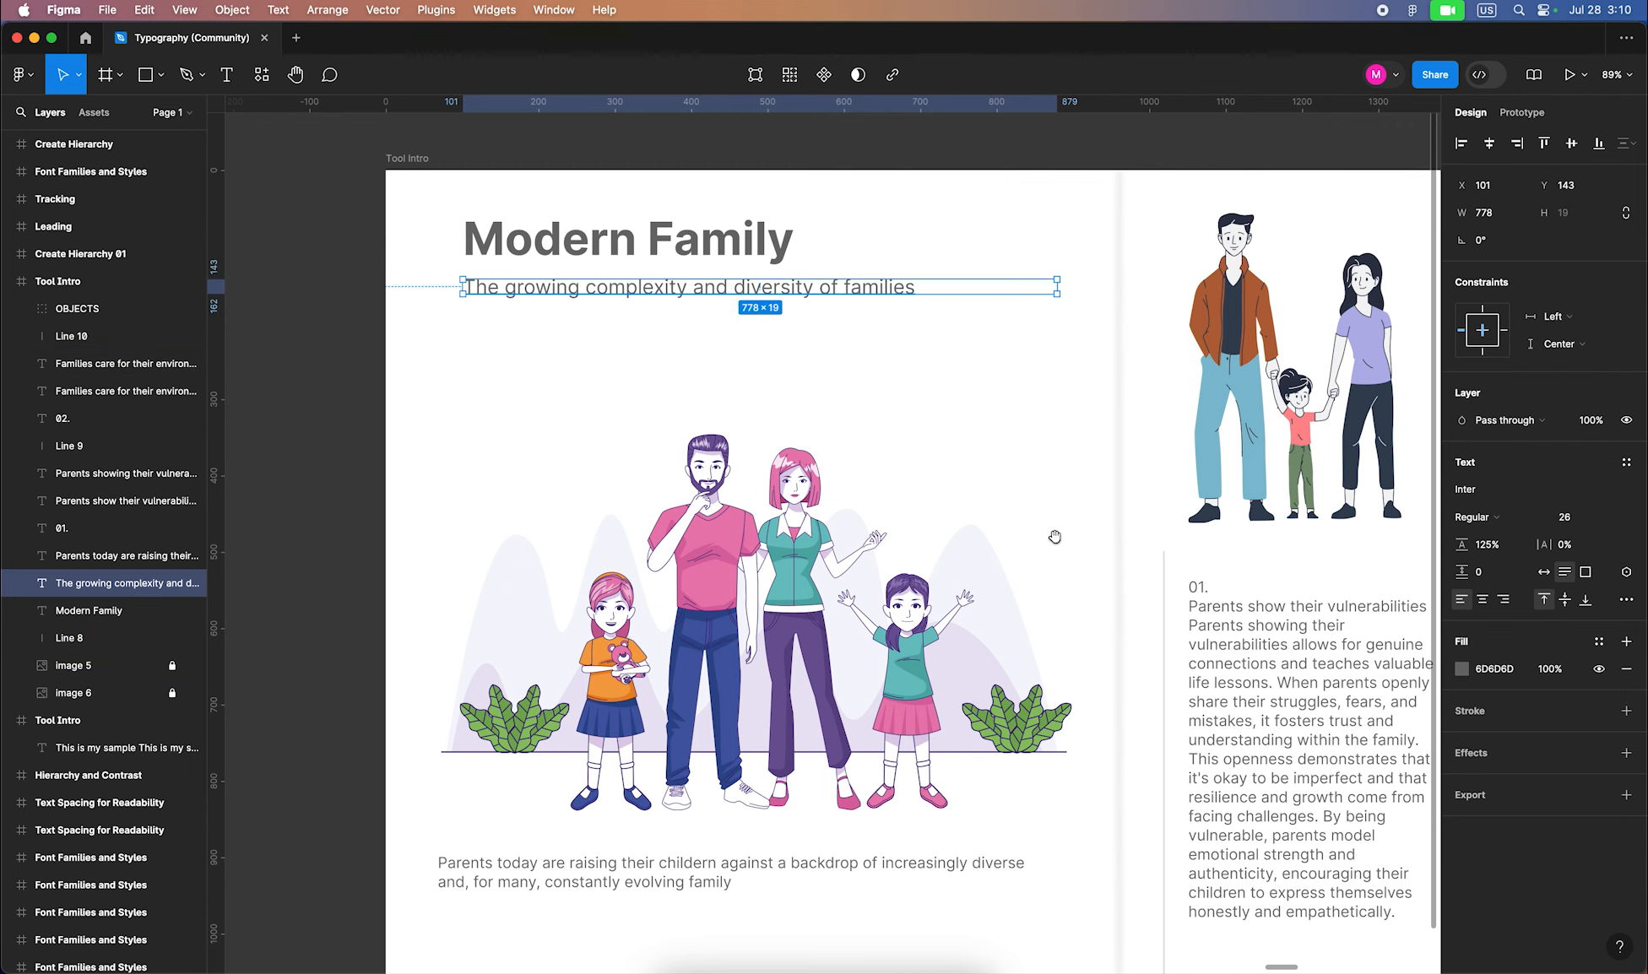
{"action": "left_click_drag", "start_coordinate": [1055, 537], "coordinate": [1027, 438]}
{"action": "left_click", "coordinate": [671, 786]}
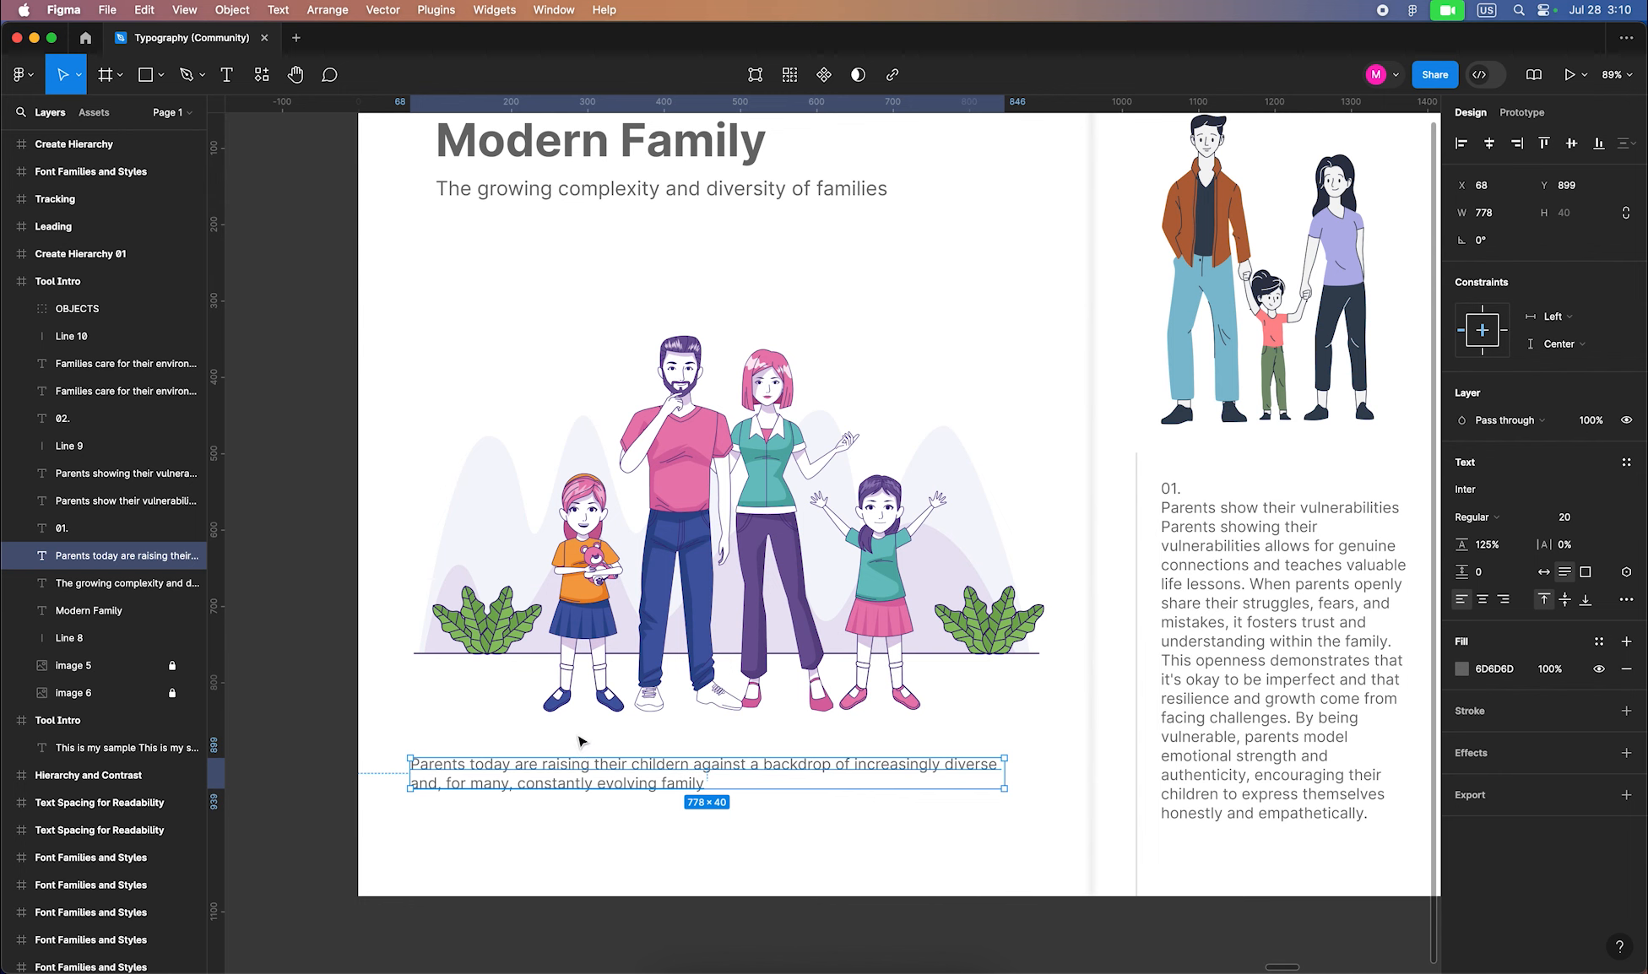
{"action": "scroll", "coordinate": [672, 701], "scroll_direction": "up", "scroll_amount": 2}
{"action": "left_click_drag", "start_coordinate": [662, 250], "coordinate": [662, 275]}
Enlarge the Modern Family heading to size 90
{"action": "left_click", "coordinate": [657, 175]}
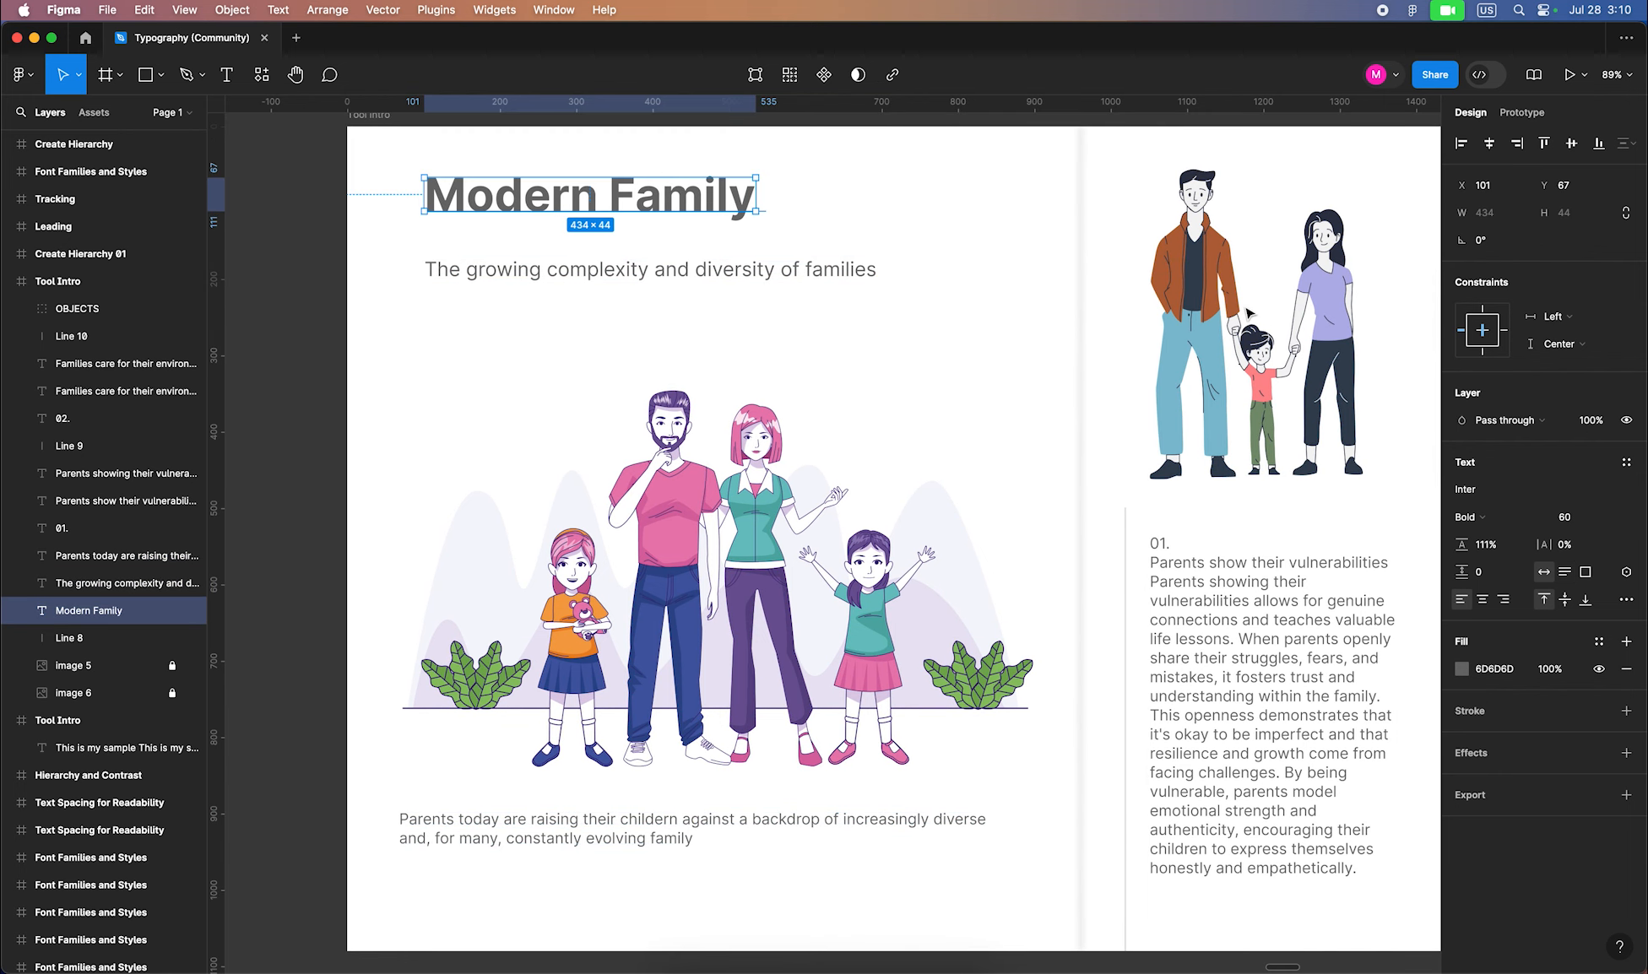
{"action": "left_click", "coordinate": [1569, 517]}
{"action": "type", "text": "80"}
{"action": "key", "text": "Return"}
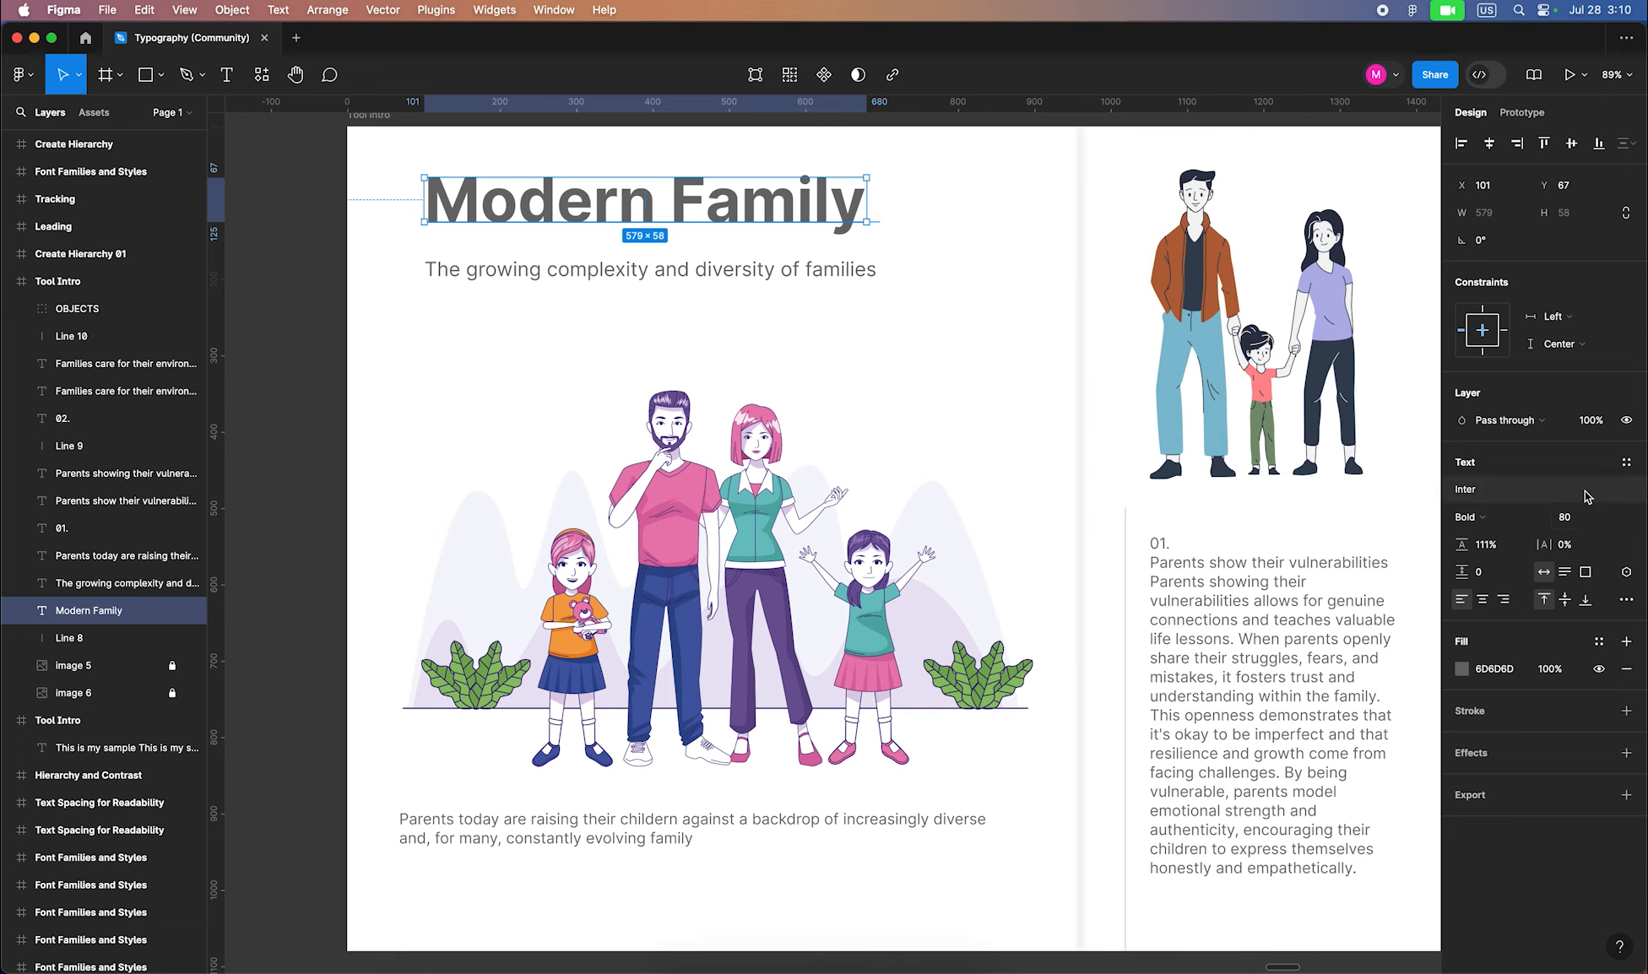
{"action": "left_click", "coordinate": [1569, 517]}
{"action": "type", "text": "90"}
{"action": "key", "text": "Return"}
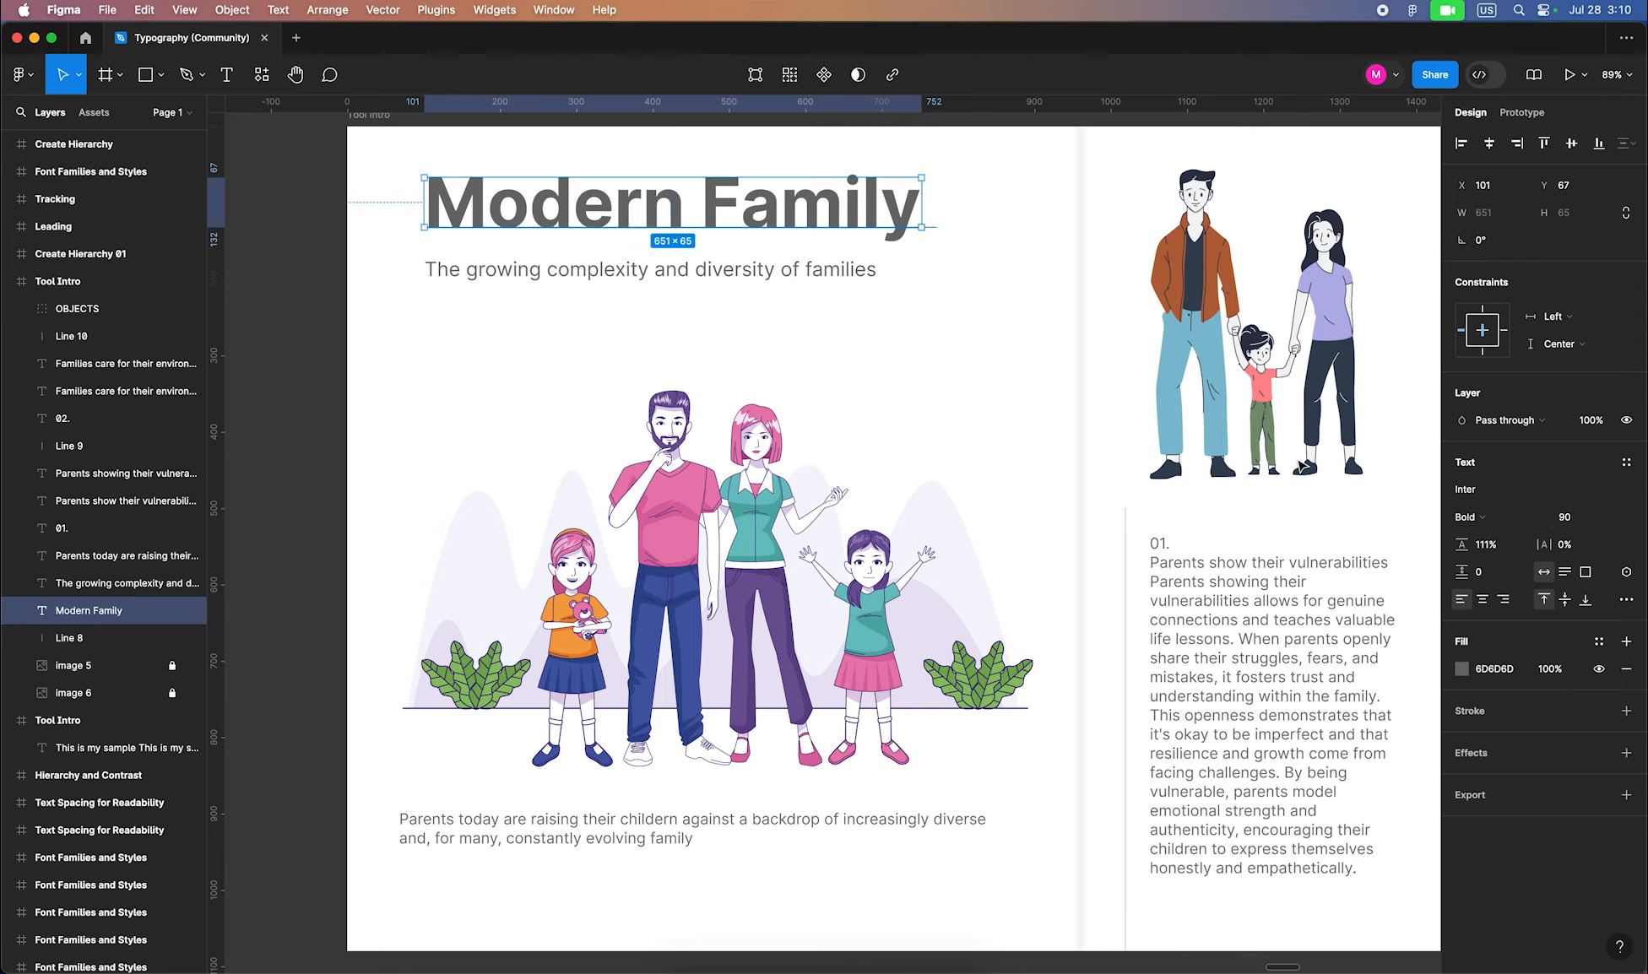
Move the heading and subtitle down together to reposition them on the page
{"action": "left_click", "coordinate": [711, 291]}
{"action": "left_click", "coordinate": [711, 275]}
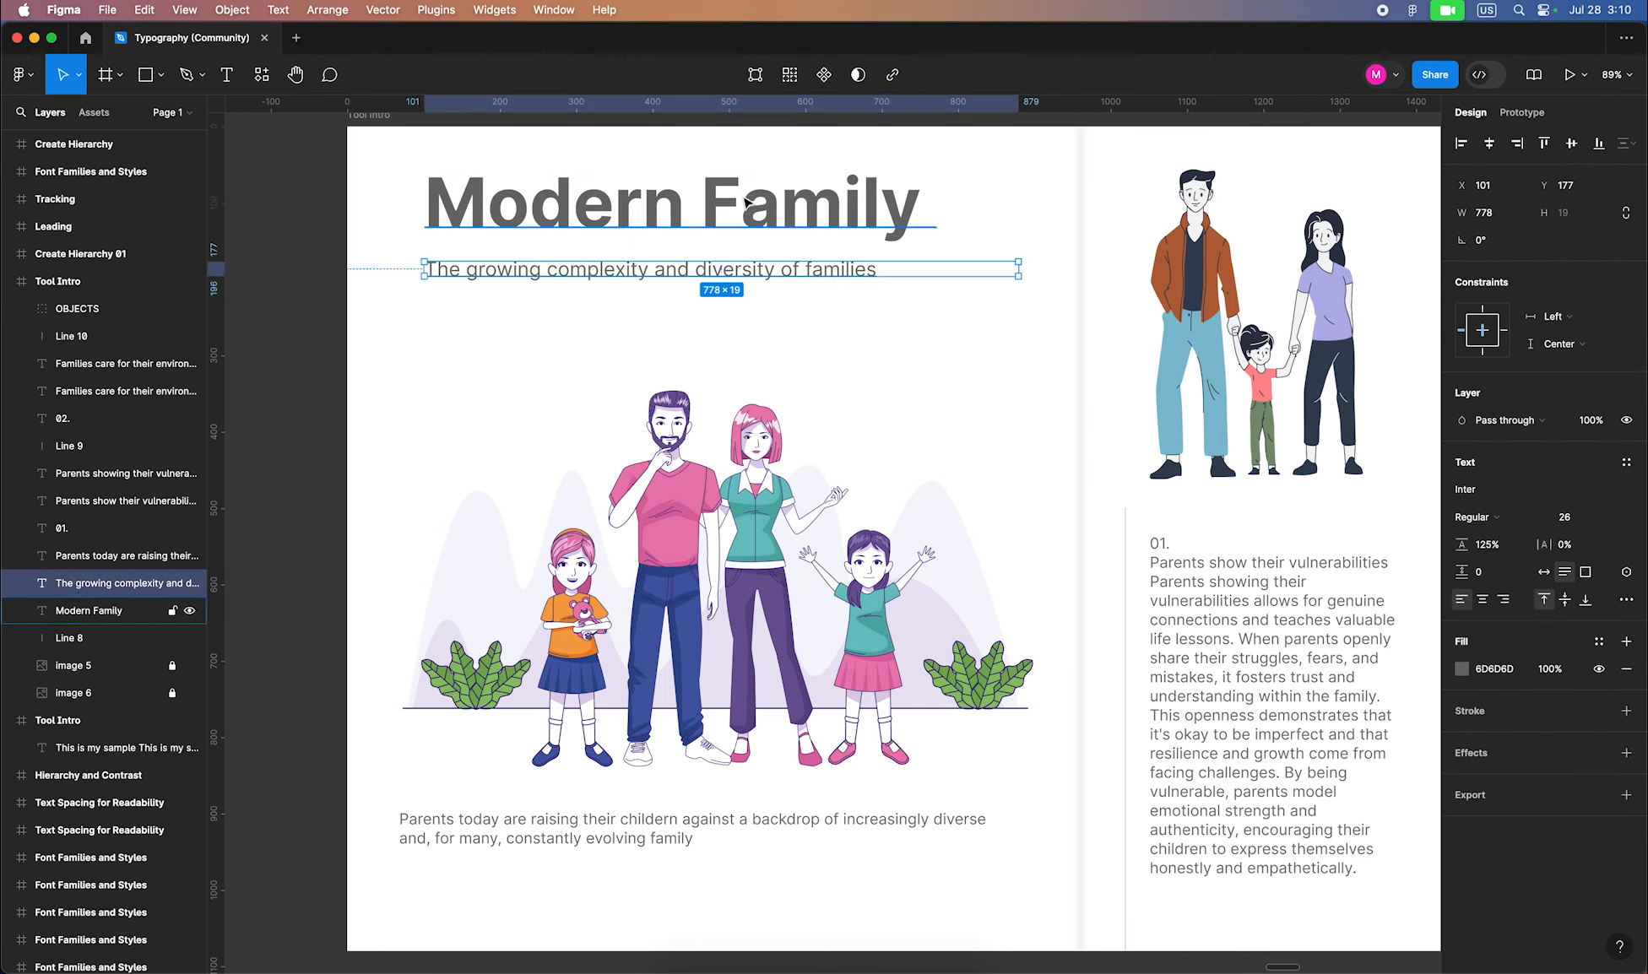
{"action": "left_click", "coordinate": [777, 202], "text": "shift"}
{"action": "left_click_drag", "start_coordinate": [779, 204], "coordinate": [836, 226]}
{"action": "left_click", "coordinate": [945, 328]}
{"action": "left_click", "coordinate": [823, 286]}
{"action": "left_click", "coordinate": [1037, 431]}
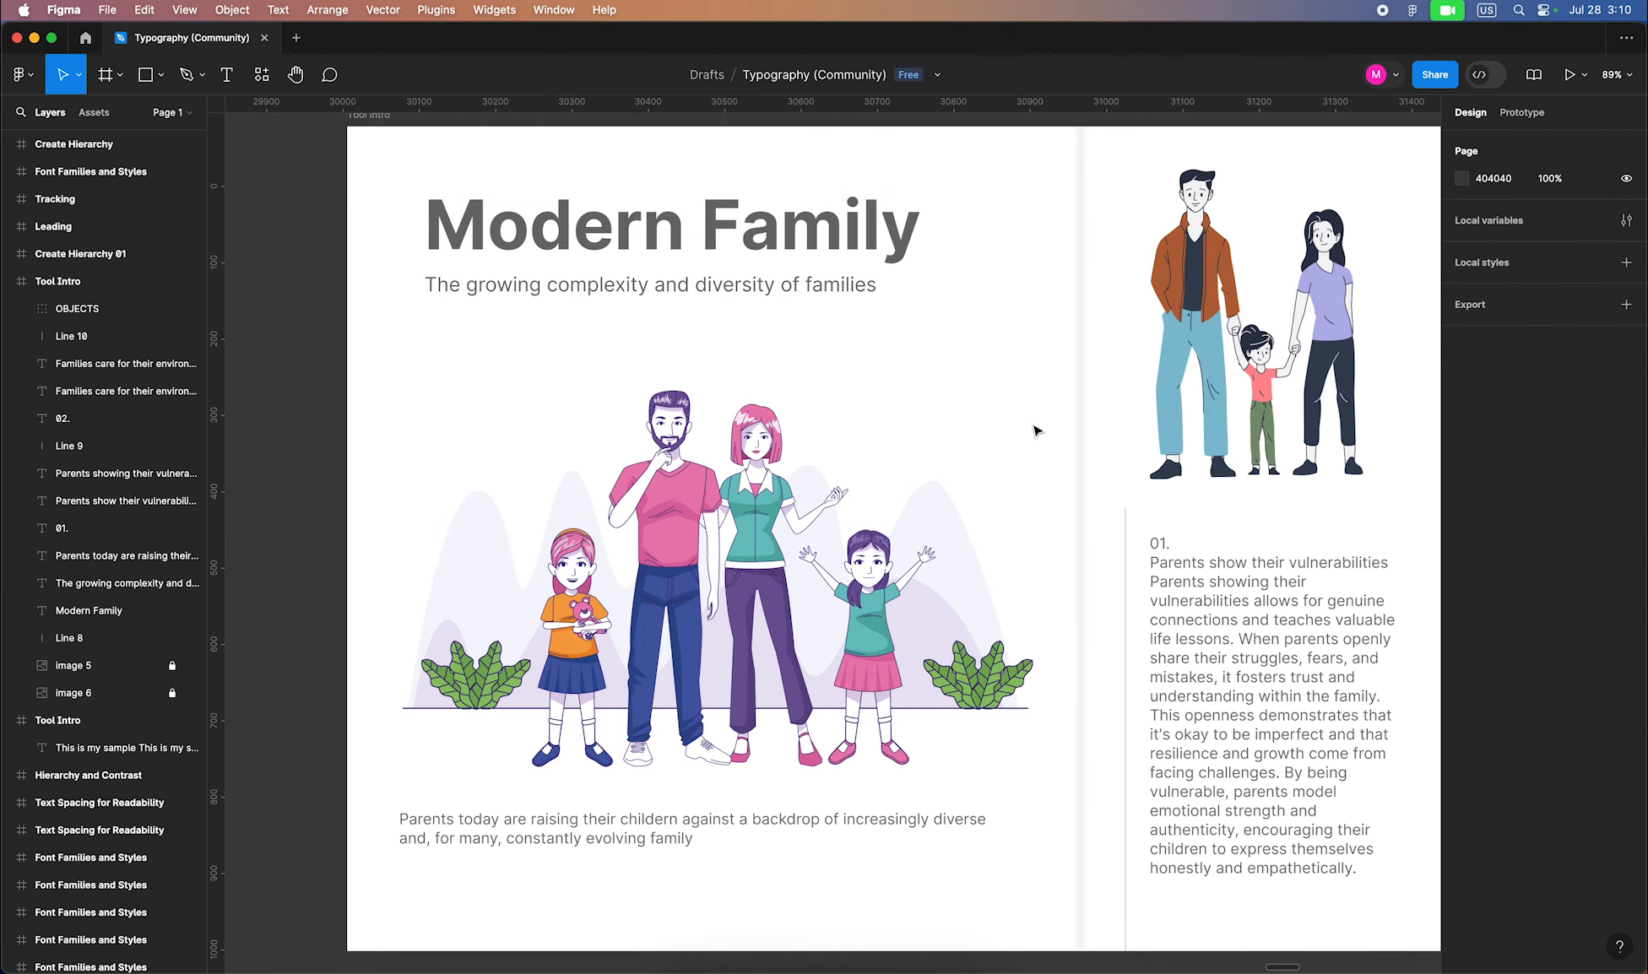
Set the caption below the illustration to size 24 and center-align it
{"action": "left_click", "coordinate": [688, 816]}
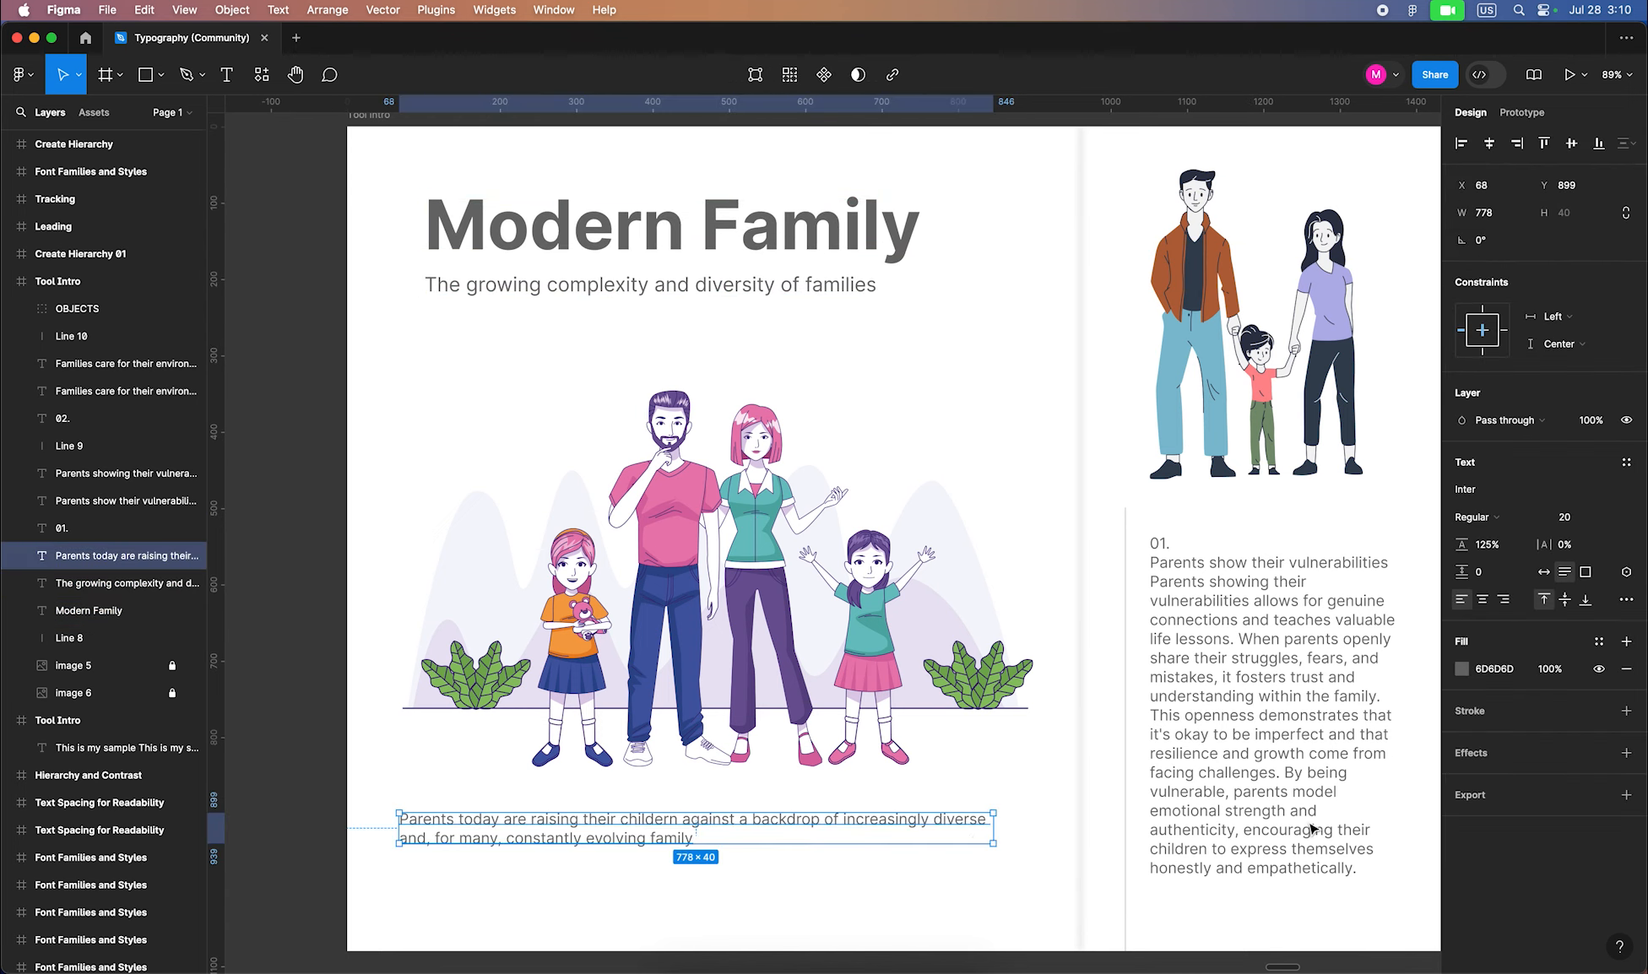
{"action": "left_click", "coordinate": [1564, 518]}
{"action": "type", "text": "26"}
{"action": "key", "text": "Return"}
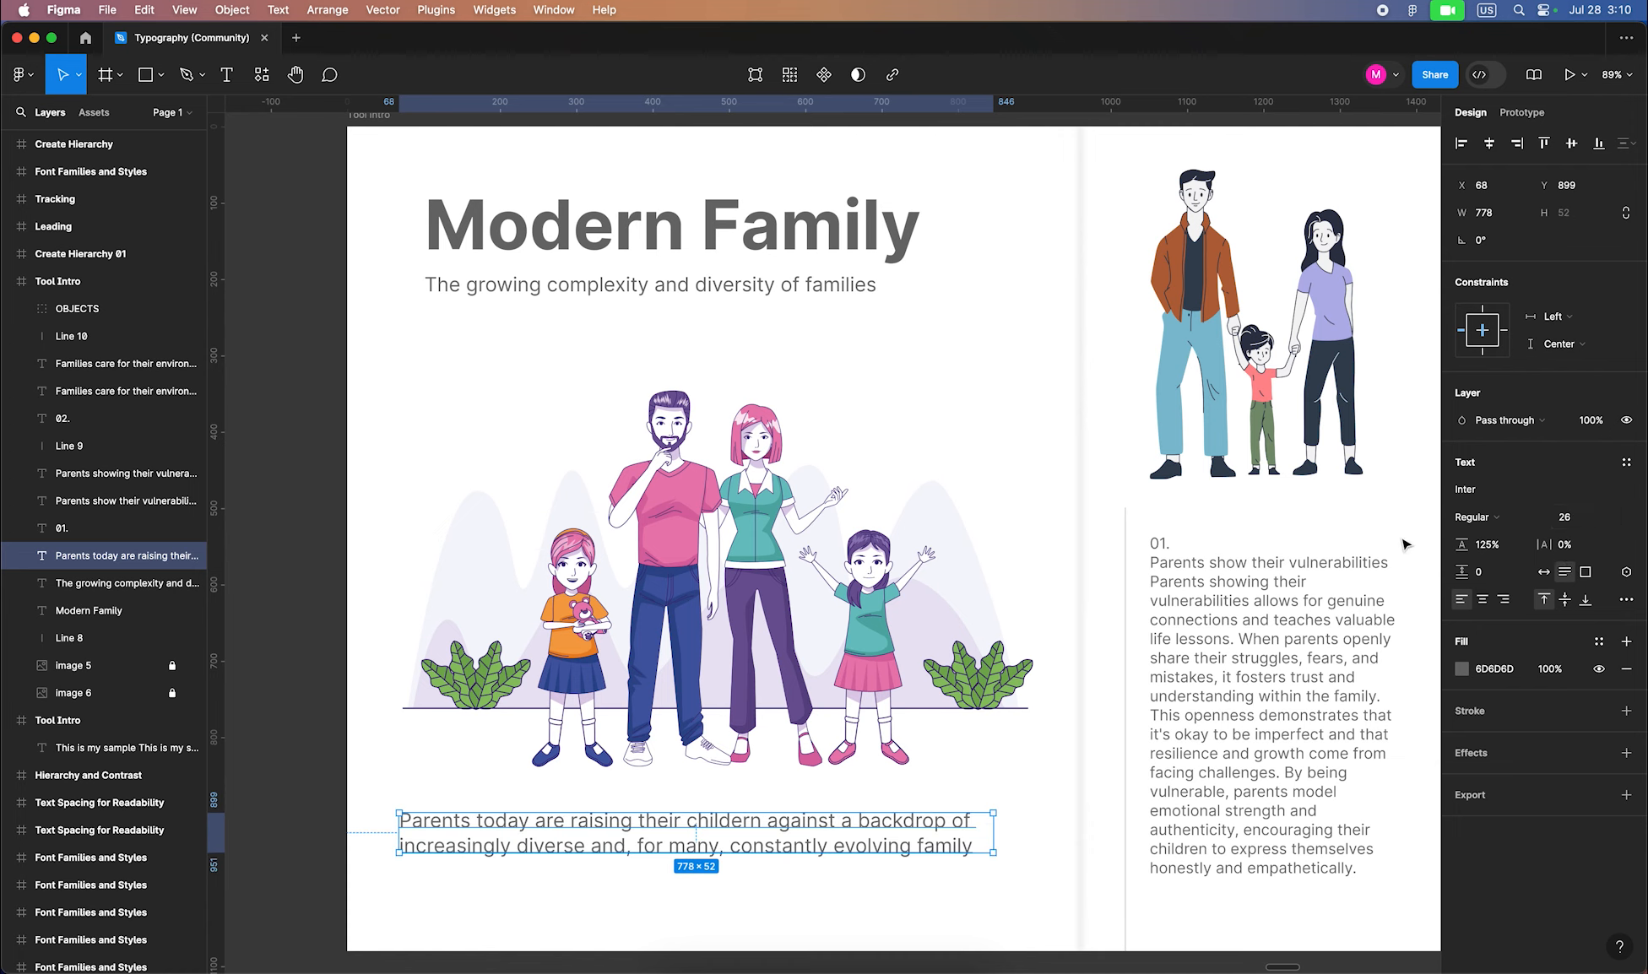
{"action": "left_click", "coordinate": [1593, 525]}
{"action": "key", "text": "Return"}
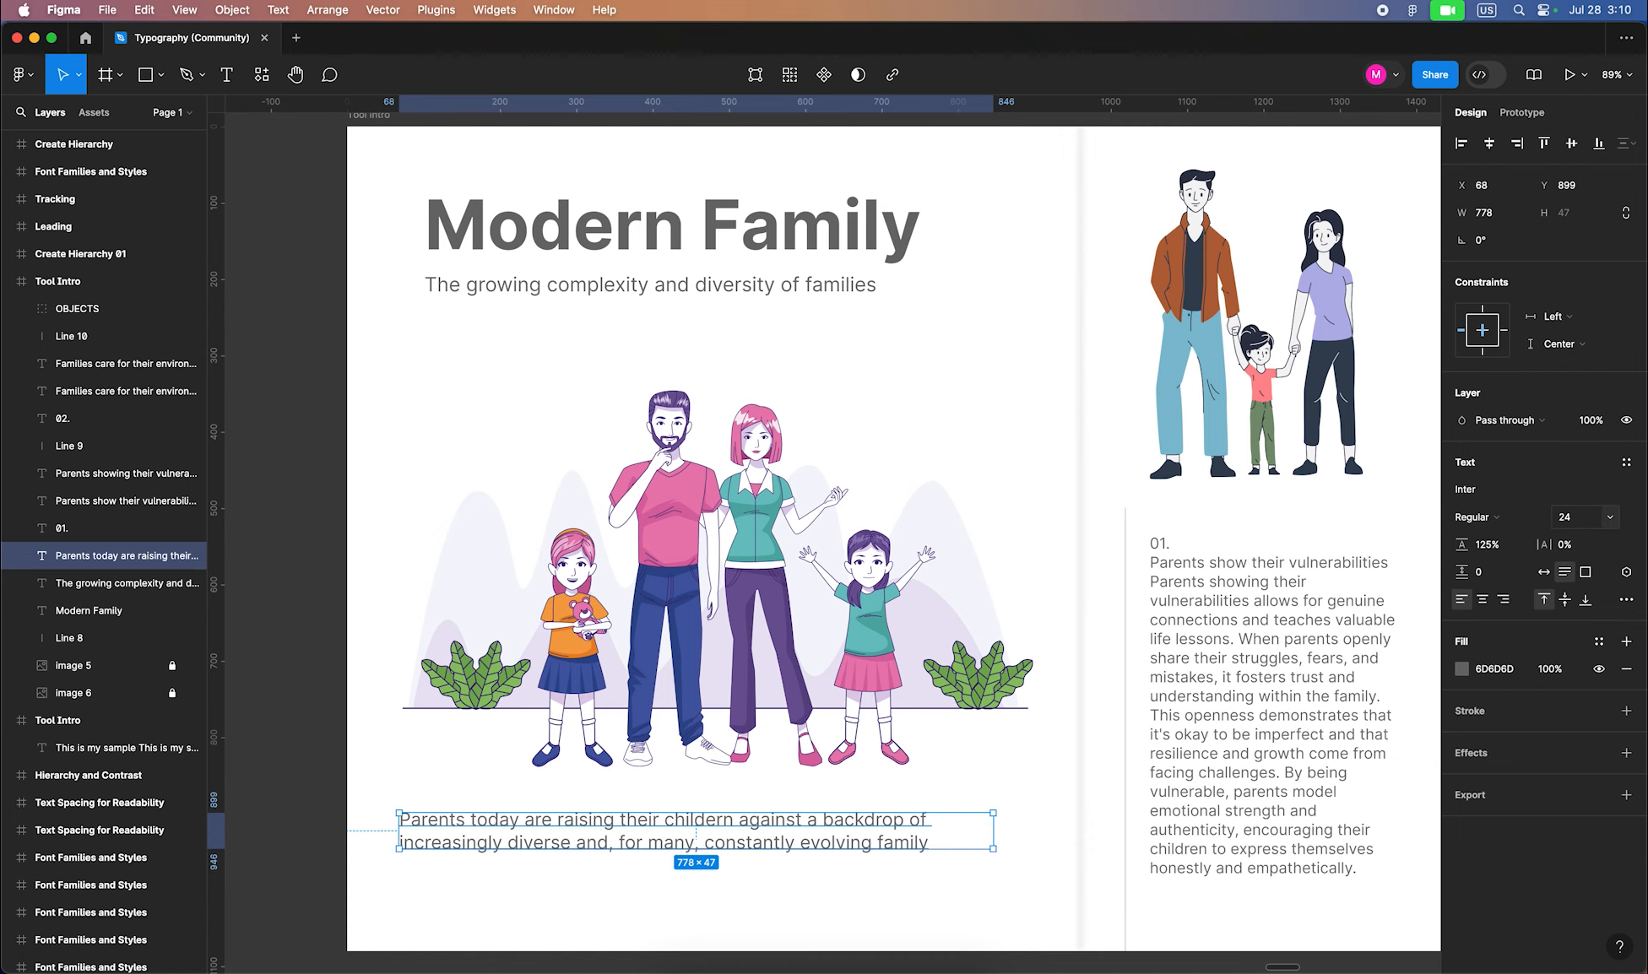
{"action": "left_click", "coordinate": [1486, 600]}
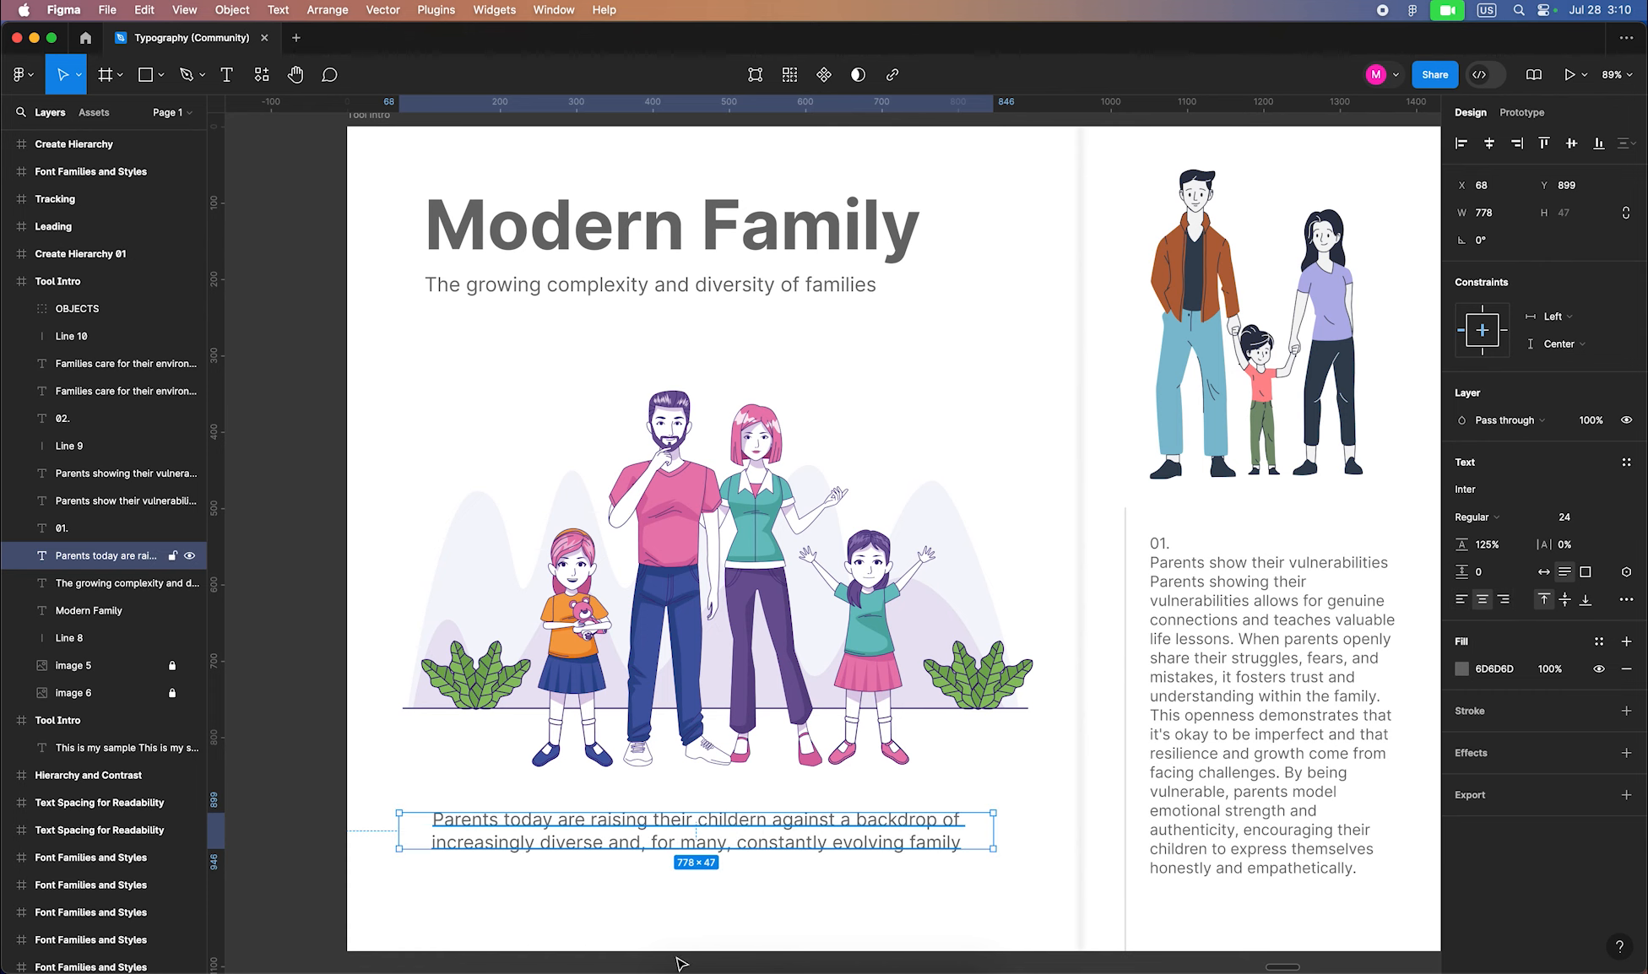
{"action": "key", "text": "Escape"}
{"action": "scroll", "coordinate": [843, 163], "scroll_direction": "right", "scroll_amount": 10}
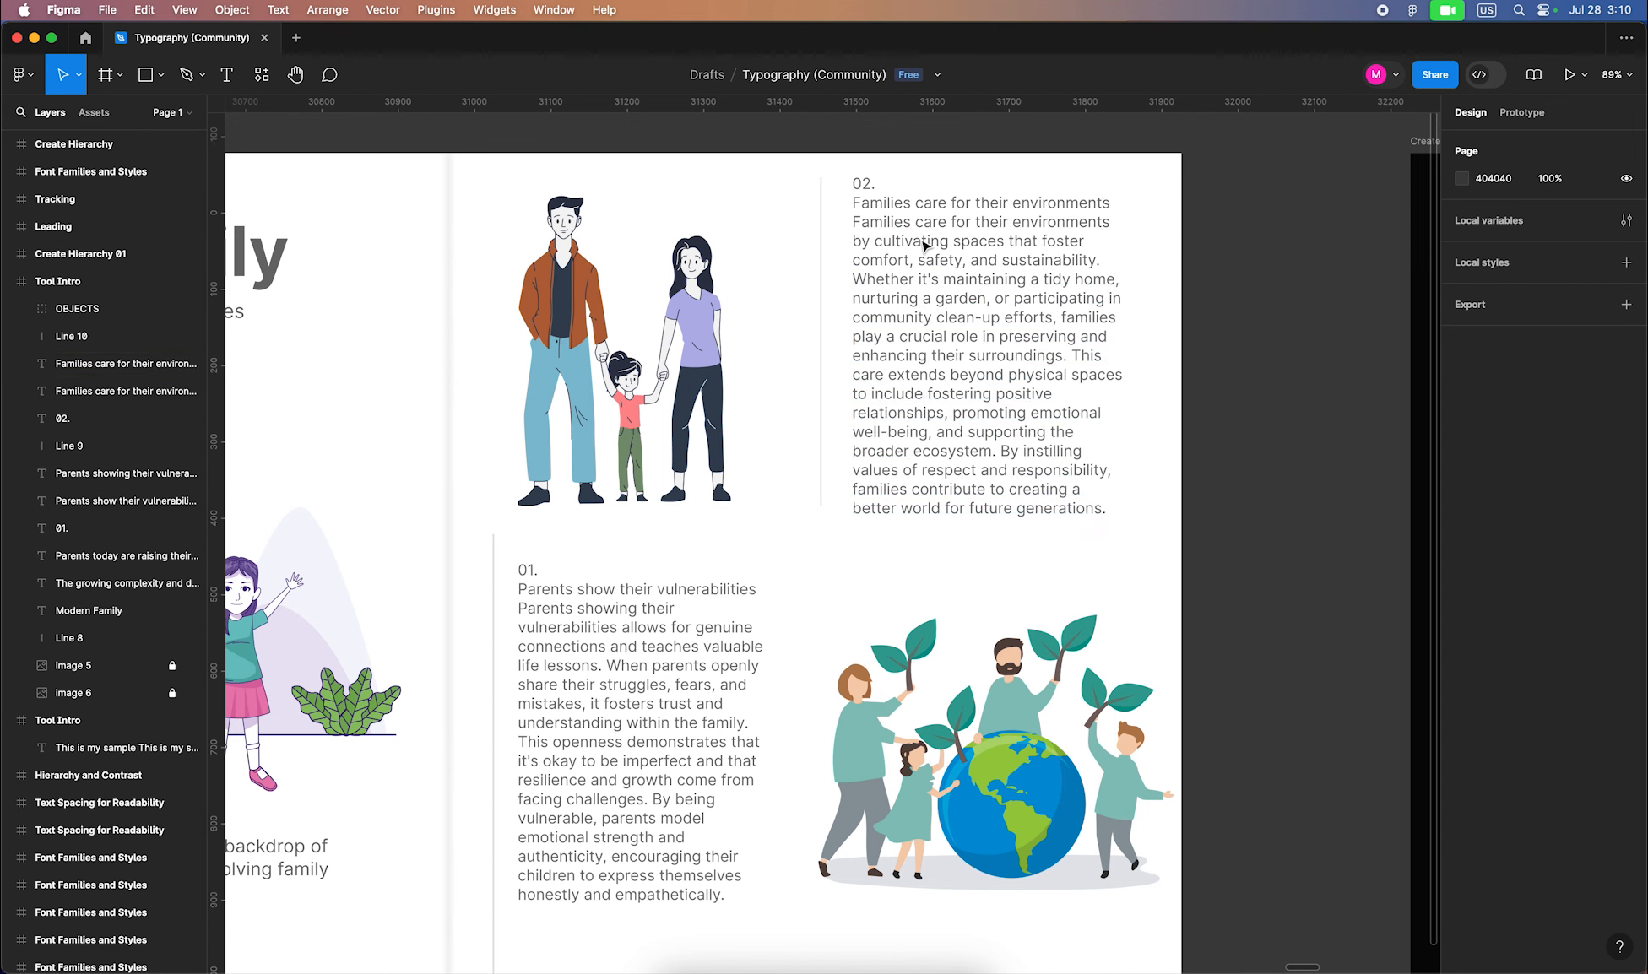
Move the body paragraph and the 'Parents show their vulnerabilities' line lower to make room
{"action": "left_click", "coordinate": [557, 630]}
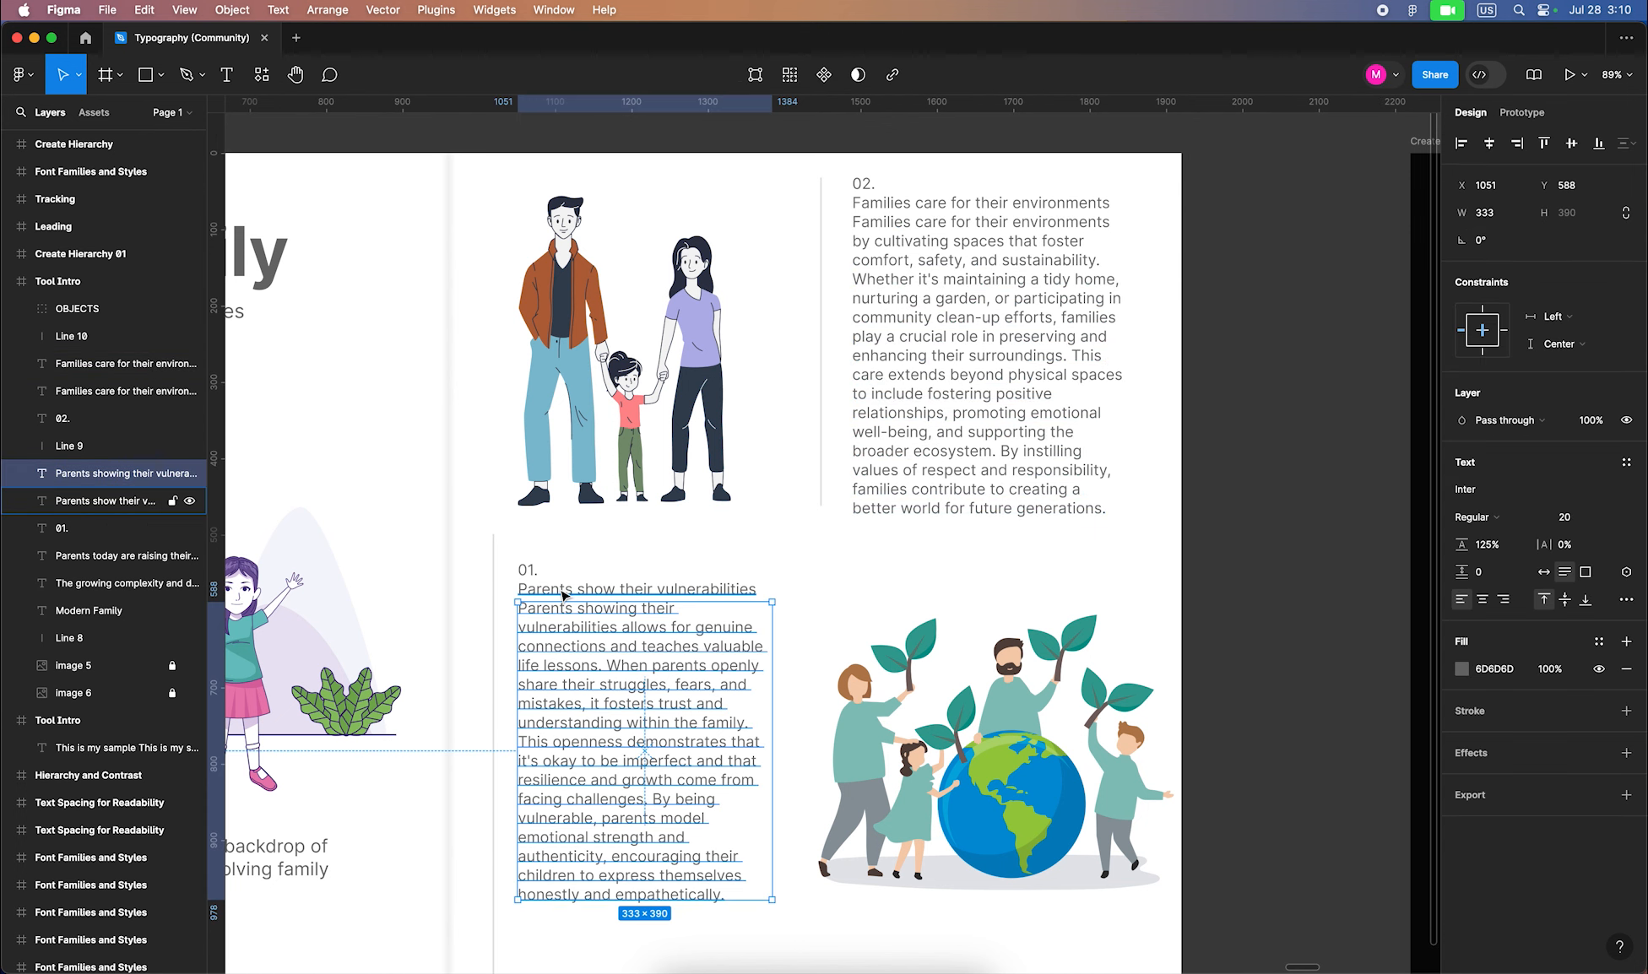
{"action": "left_click", "coordinate": [565, 593]}
{"action": "left_click", "coordinate": [533, 574]}
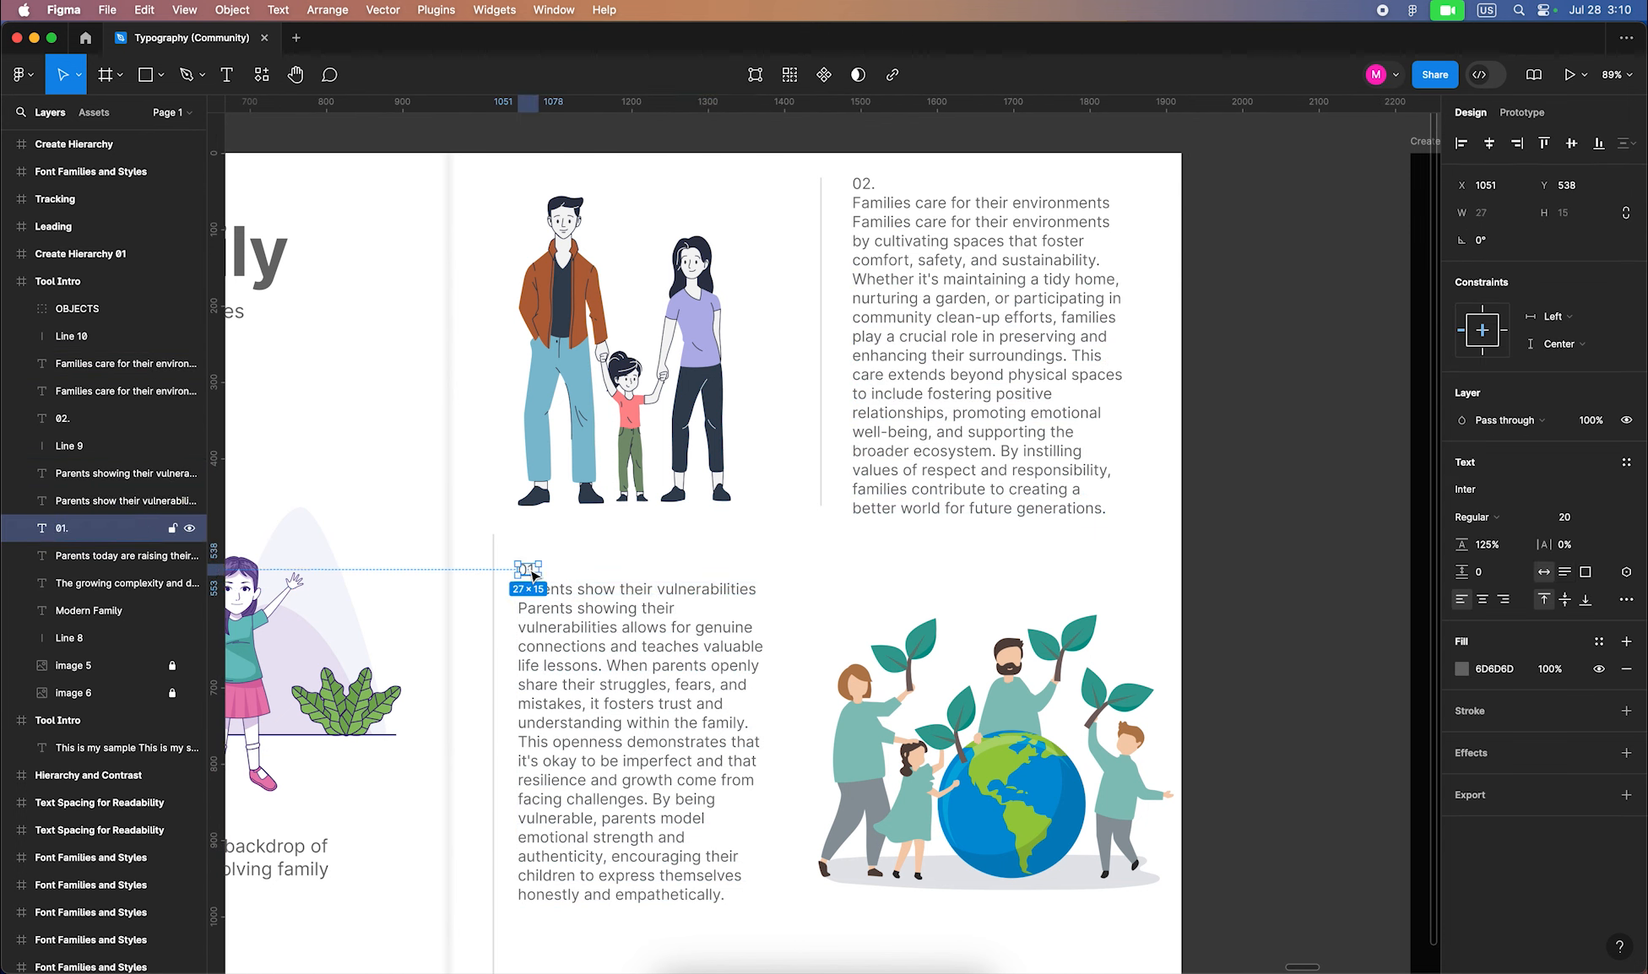
{"action": "left_click", "coordinate": [598, 716]}
{"action": "left_click_drag", "start_coordinate": [603, 787], "coordinate": [608, 831]}
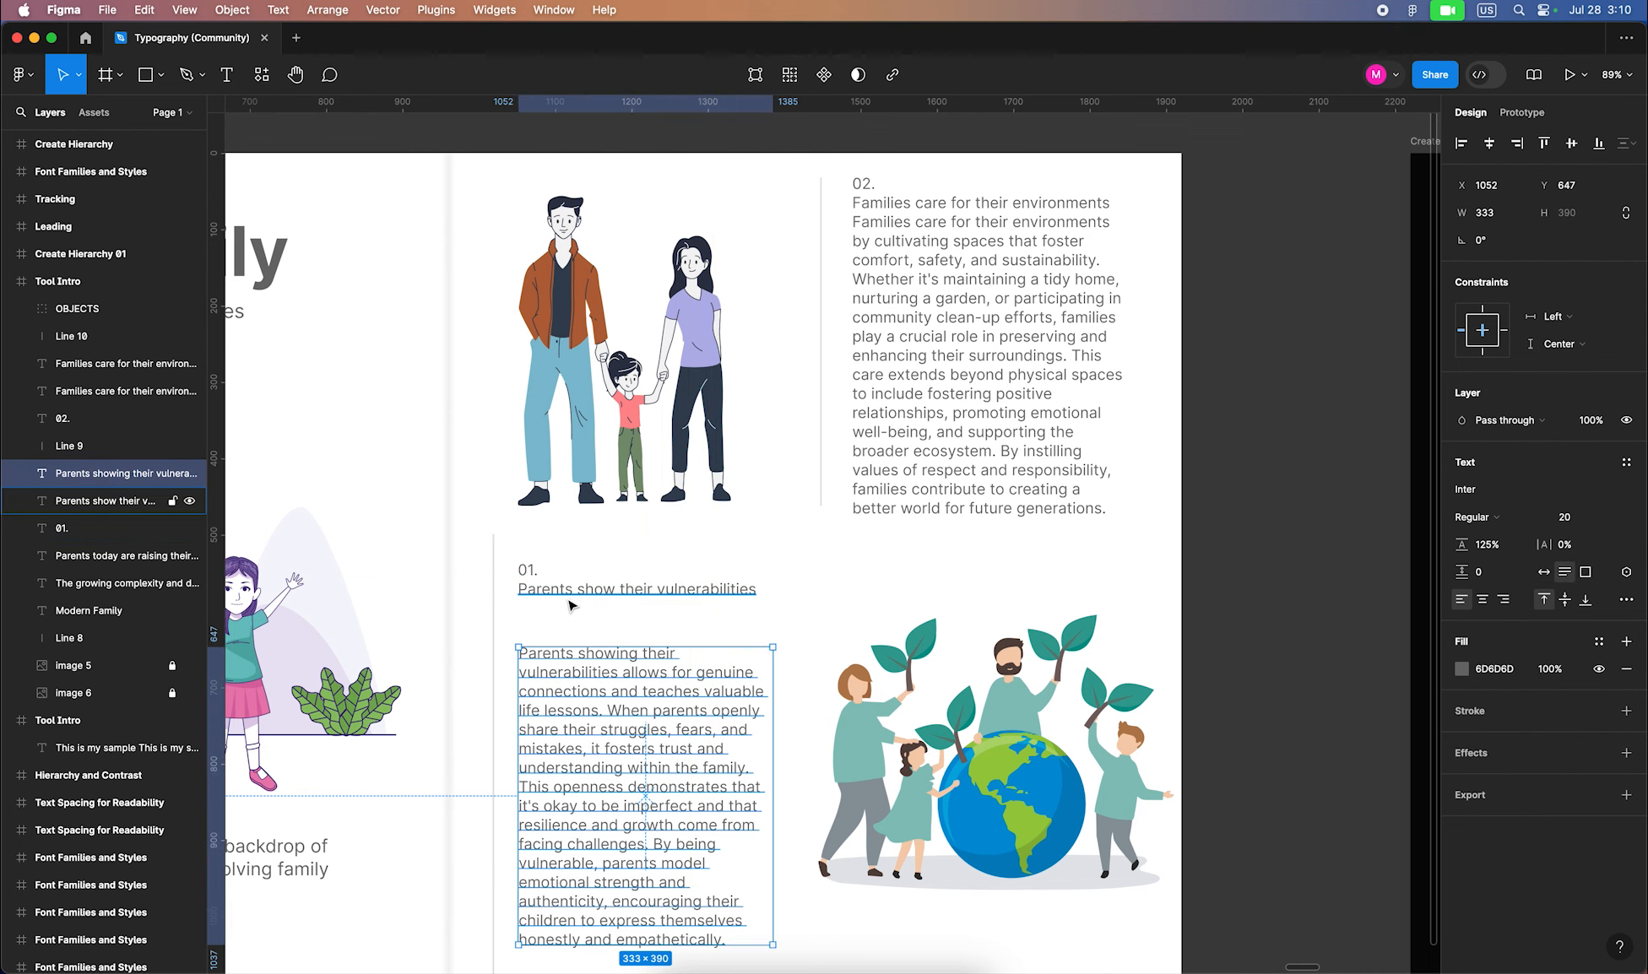
{"action": "left_click_drag", "start_coordinate": [575, 591], "coordinate": [574, 632]}
Restyle the 01. number as Extra Light at size 60 and nudge it up
{"action": "left_click", "coordinate": [537, 574]}
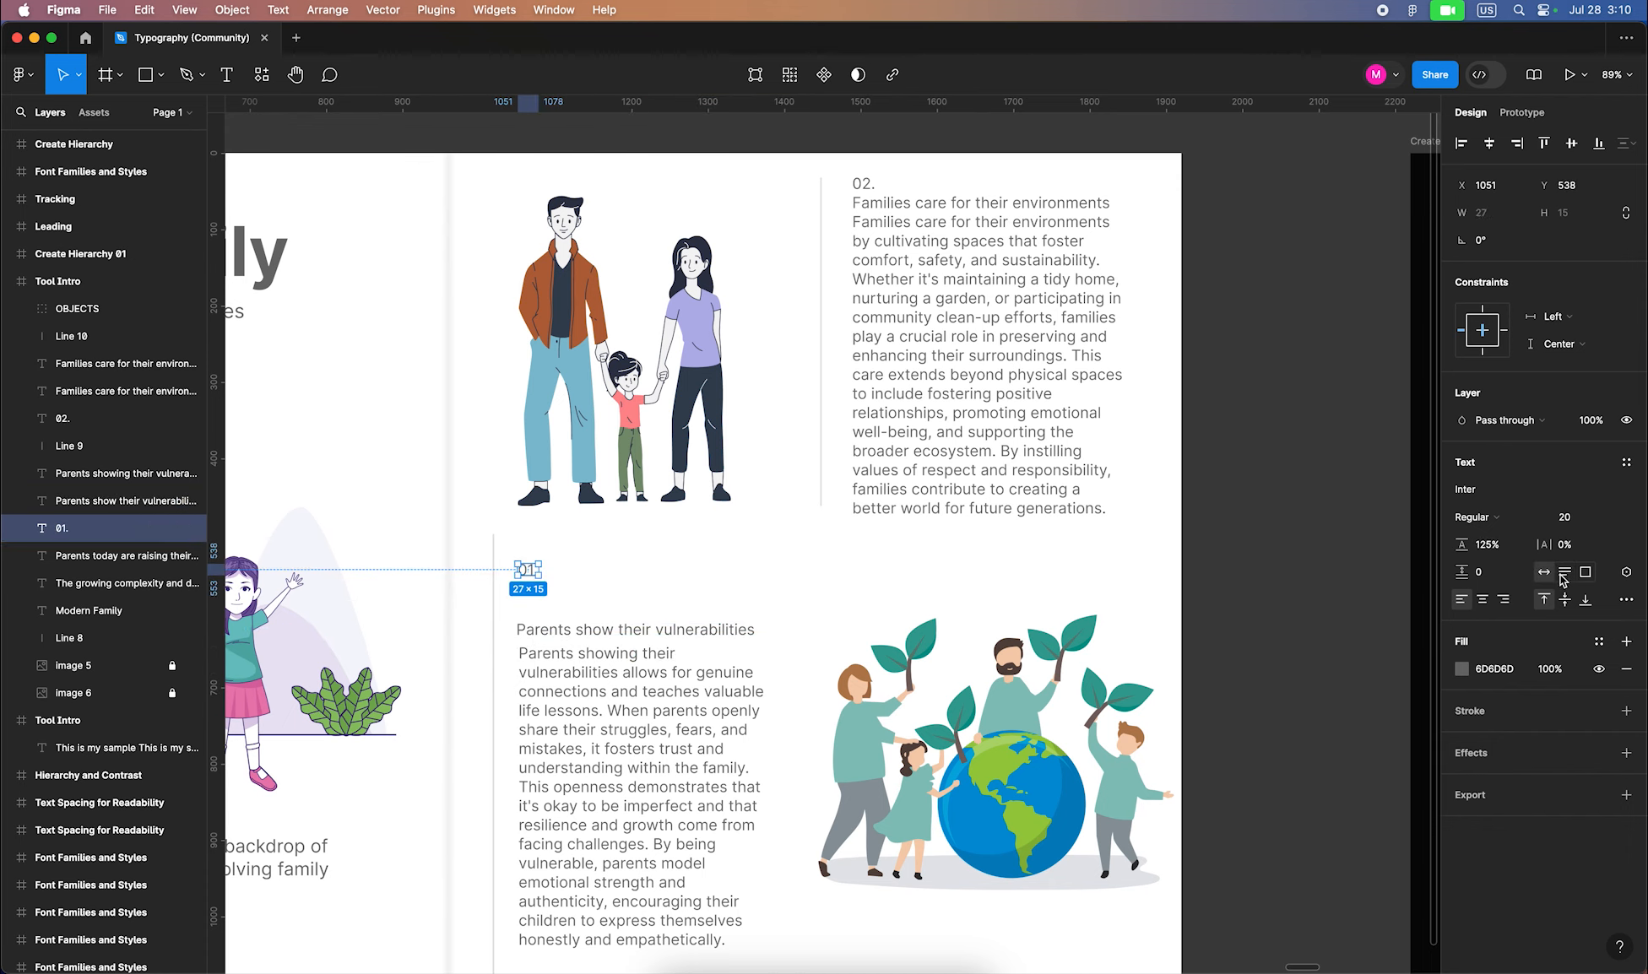
{"action": "left_click", "coordinate": [1576, 518]}
{"action": "type", "text": "46"}
{"action": "key", "text": "Return"}
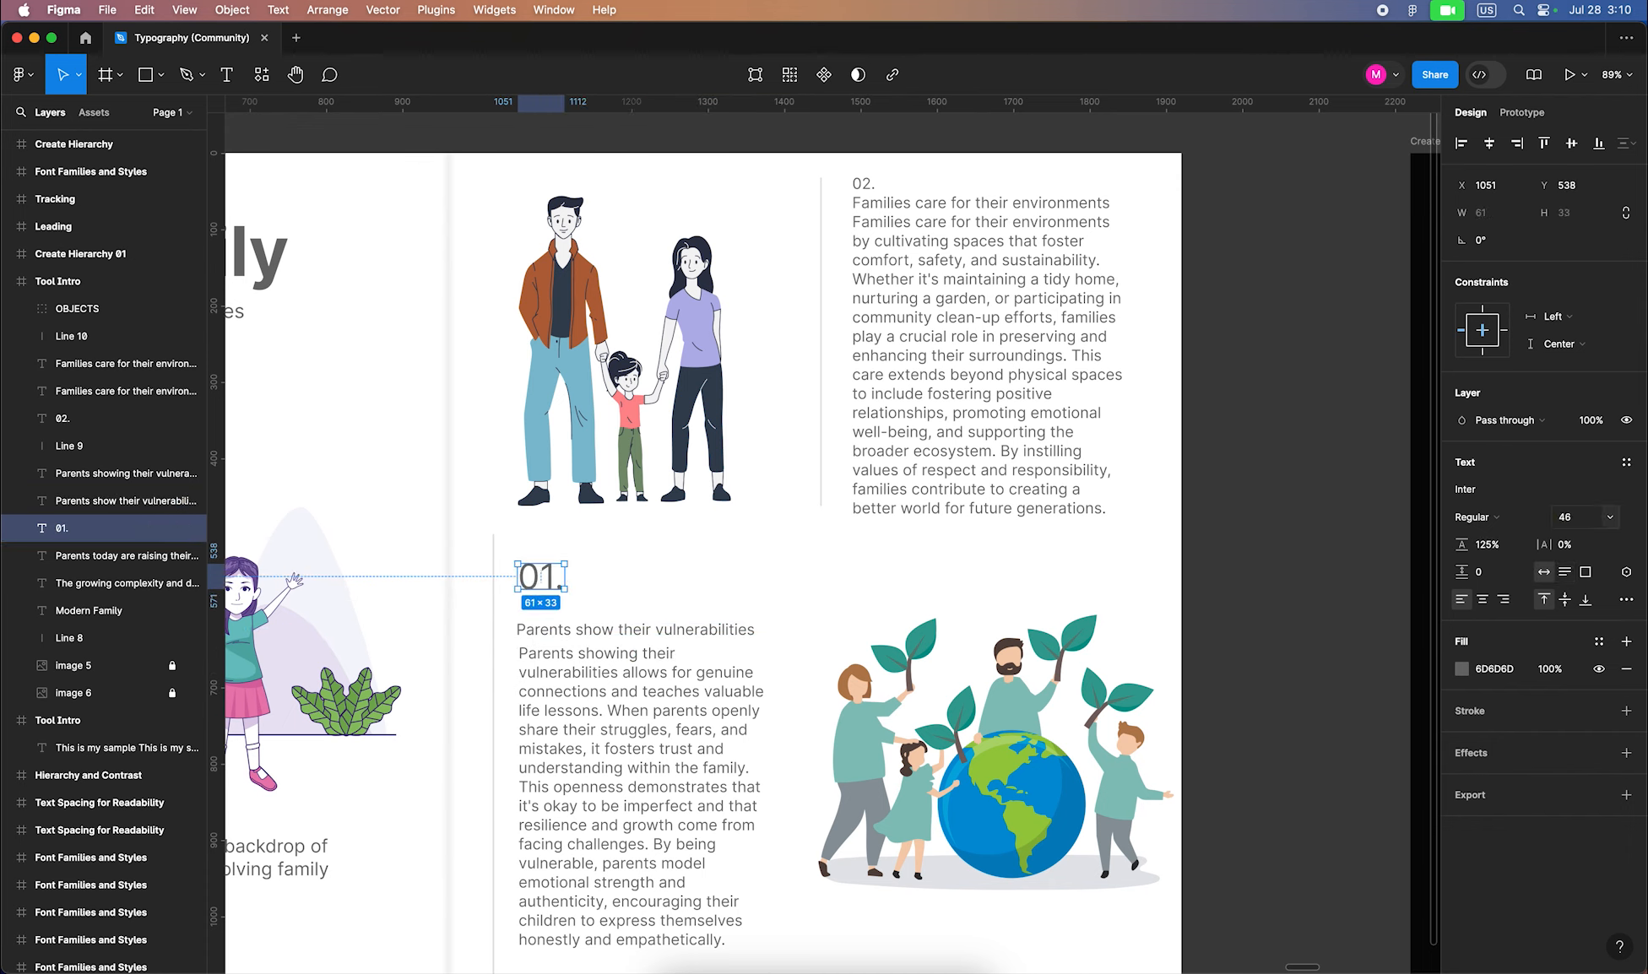
{"action": "left_click", "coordinate": [1546, 520]}
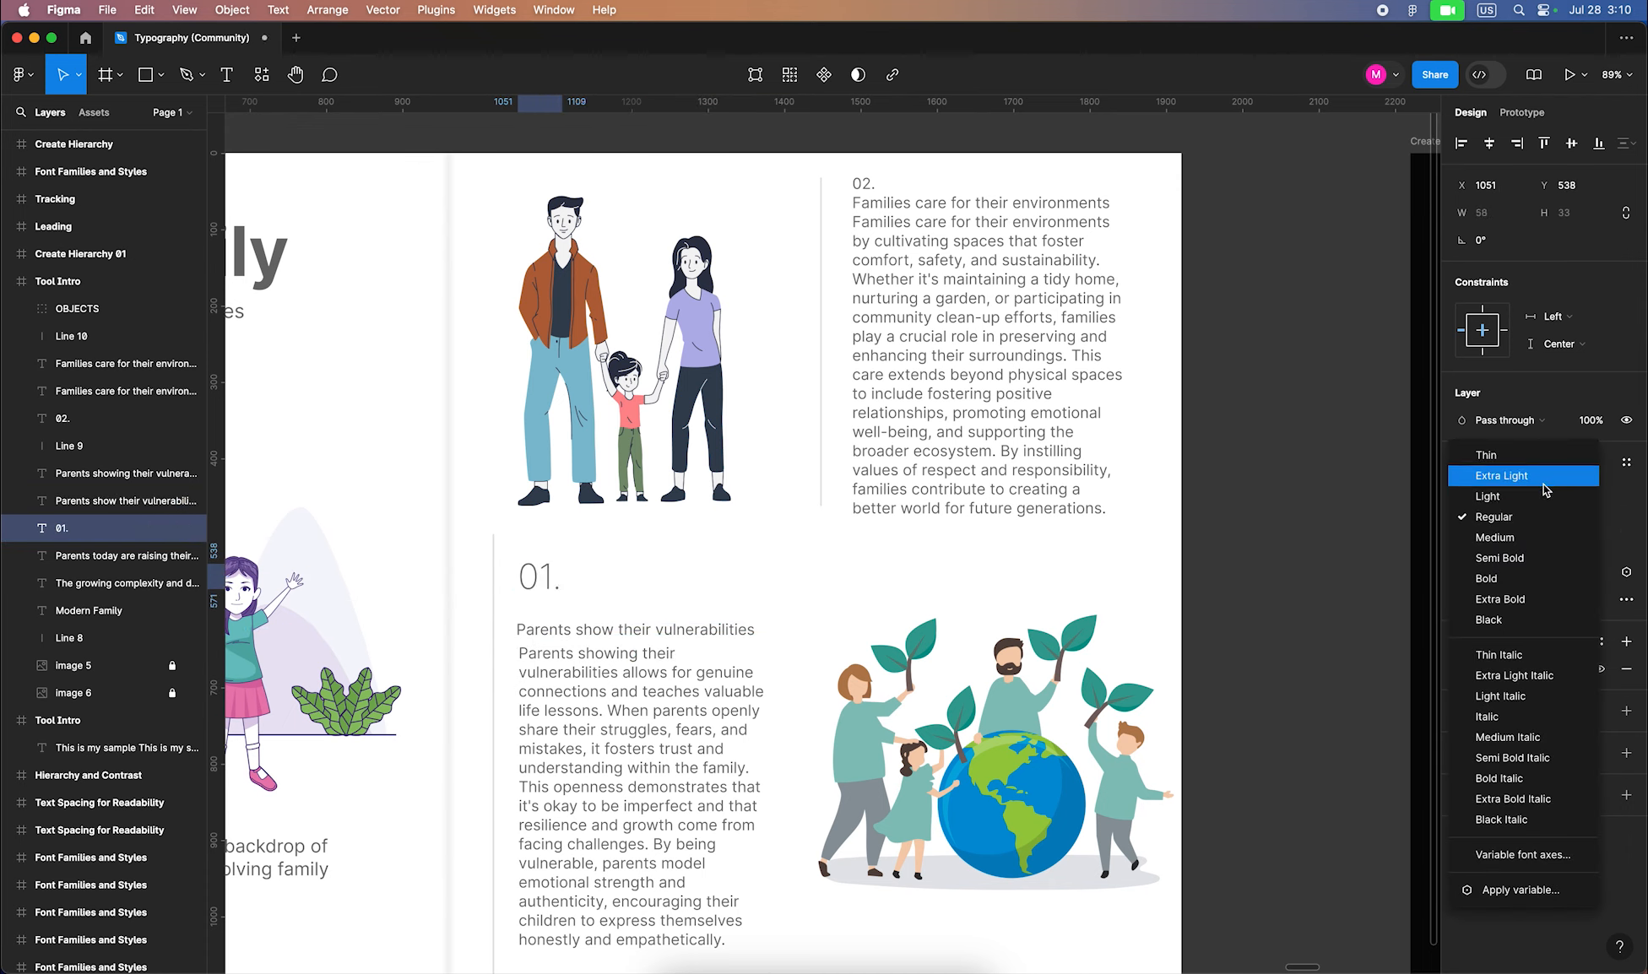
{"action": "left_click", "coordinate": [1548, 470]}
{"action": "left_click", "coordinate": [1590, 517]}
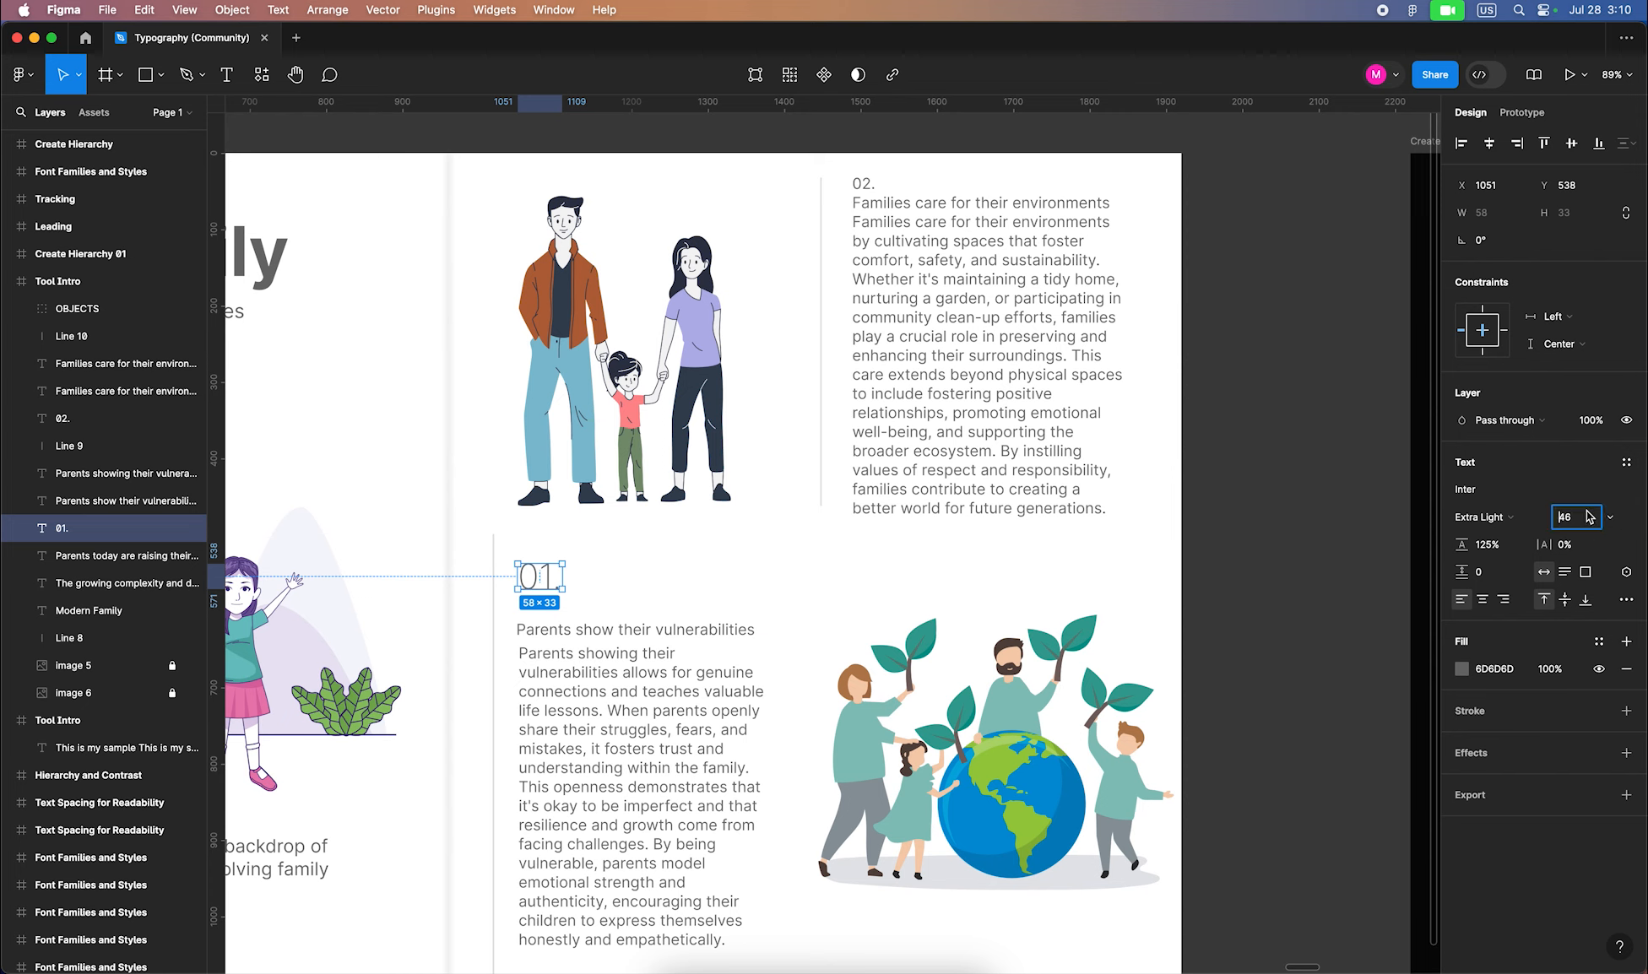
{"action": "key", "text": "Return"}
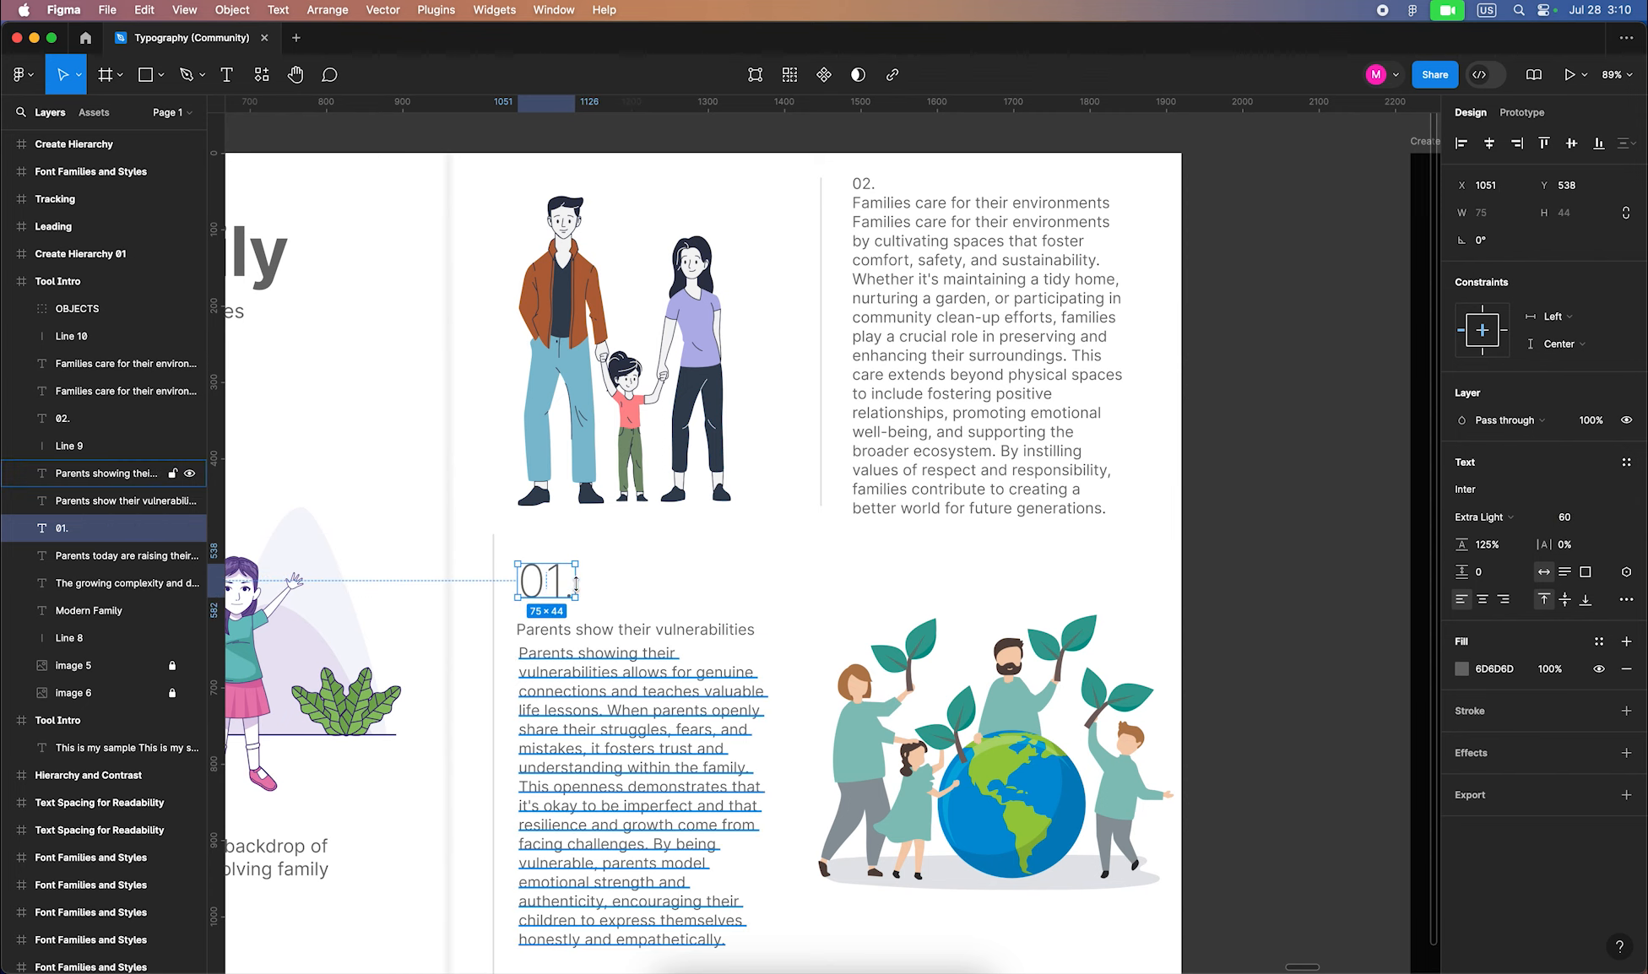
{"action": "mouse_move", "coordinate": [557, 599]}
{"action": "left_mouse_down"}
{"action": "mouse_move", "coordinate": [556, 576]}
{"action": "mouse_move", "coordinate": [564, 633]}
{"action": "mouse_move", "coordinate": [568, 605]}
{"action": "left_mouse_up"}
Make the Parents heading Bold 28 with tighter line spacing, nudging its paragraph up
{"action": "left_click", "coordinate": [563, 655]}
{"action": "left_click", "coordinate": [1569, 518]}
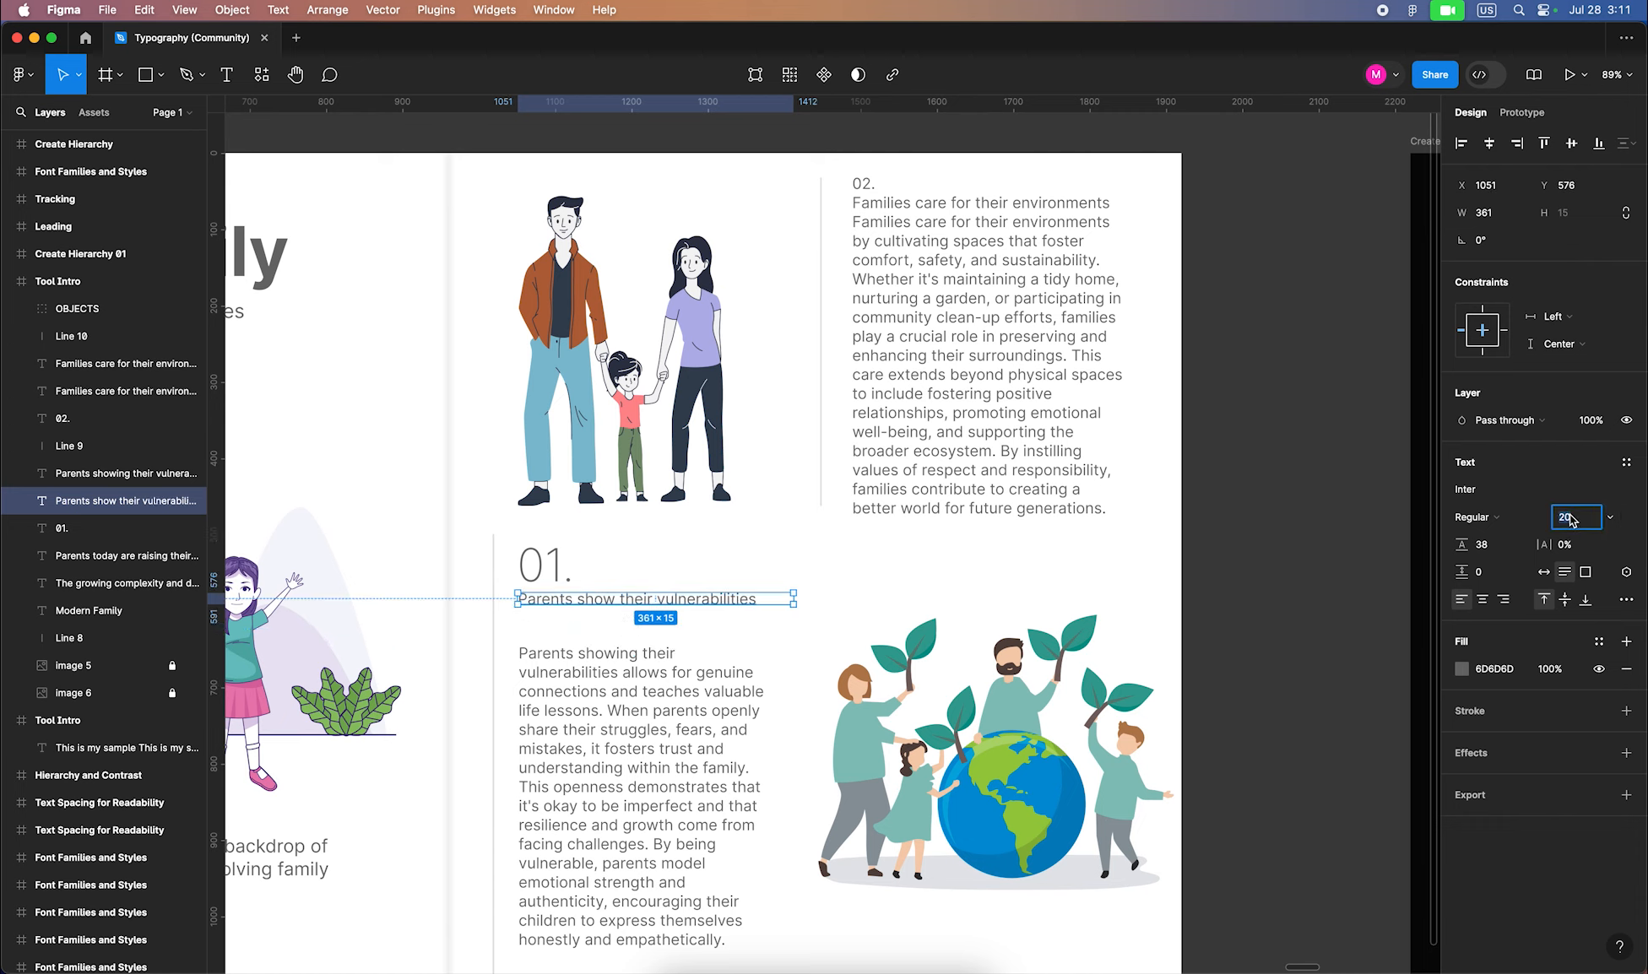
{"action": "type", "text": "28"}
{"action": "key", "text": "Return"}
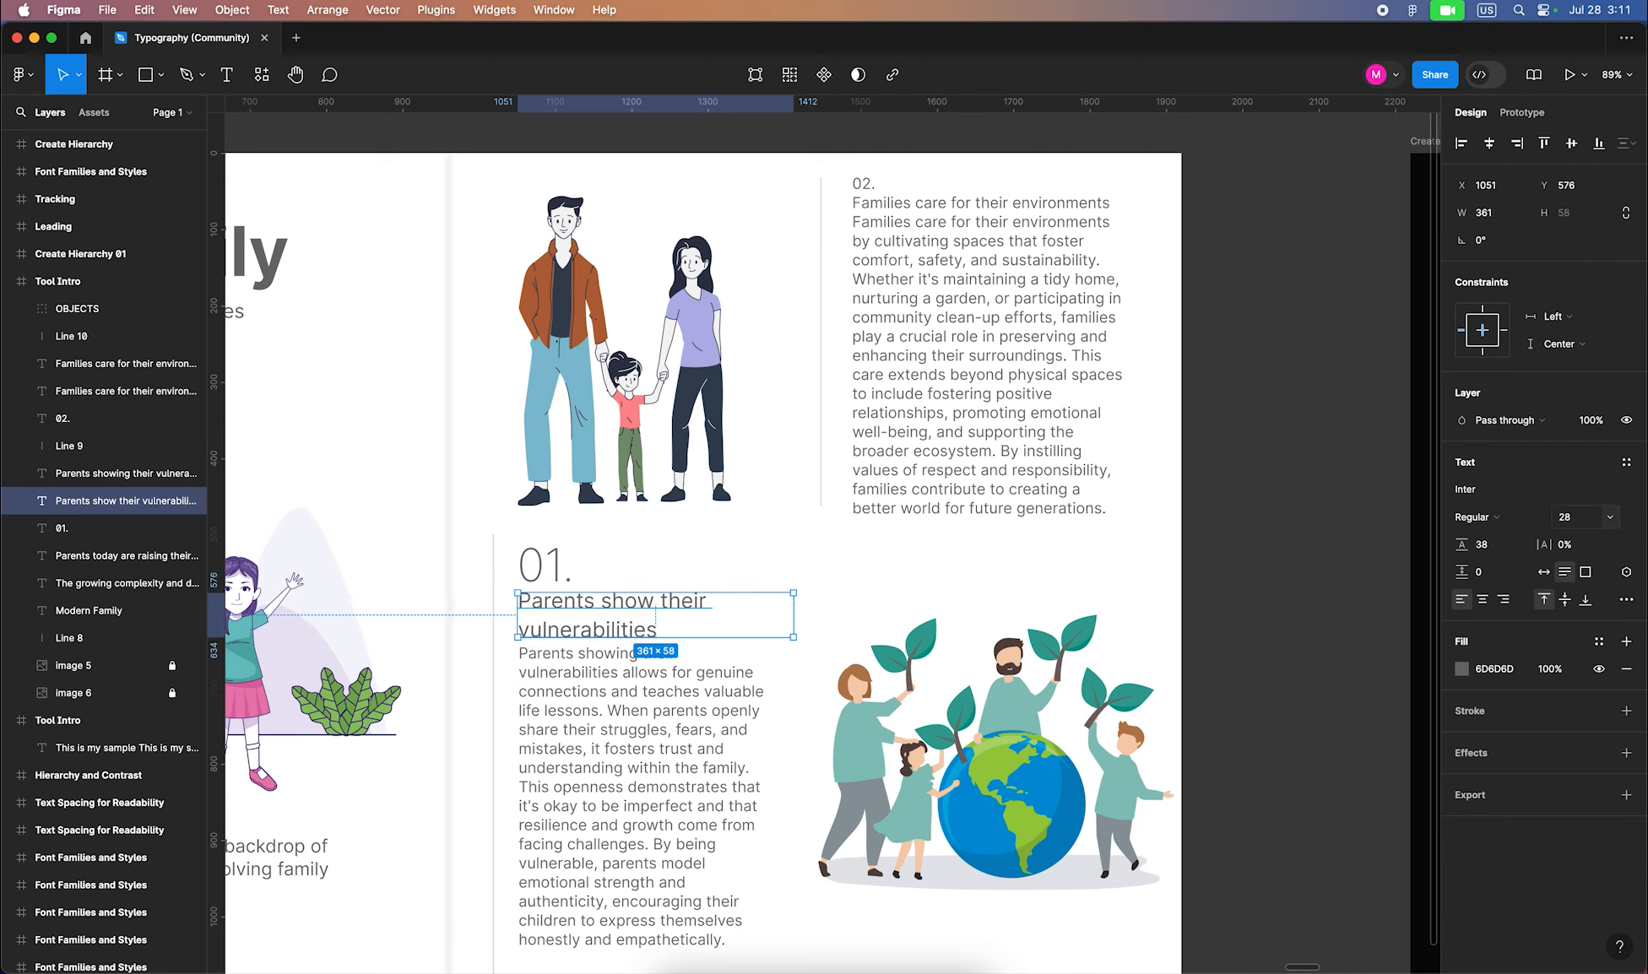
{"action": "left_click", "coordinate": [1514, 523]}
{"action": "left_click", "coordinate": [1516, 579]}
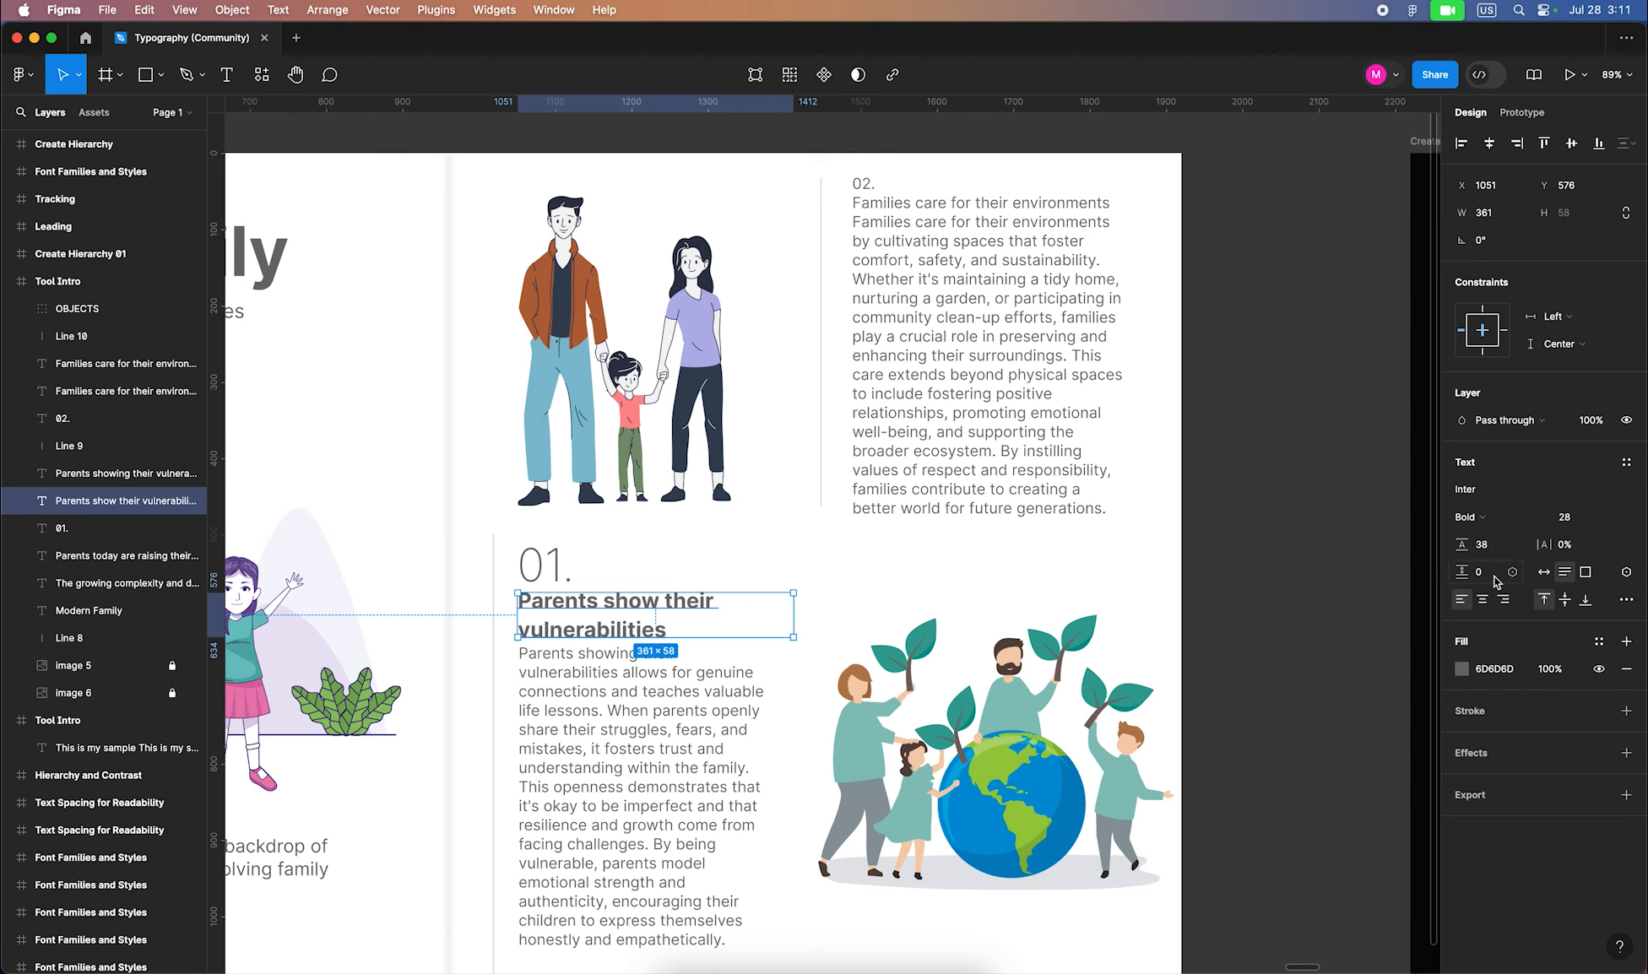
{"action": "left_click_drag", "start_coordinate": [1465, 549], "coordinate": [1450, 551]}
{"action": "left_click_drag", "start_coordinate": [571, 732], "coordinate": [571, 725]}
Justify the 01 body paragraph in the extra type settings
{"action": "left_click", "coordinate": [1627, 600]}
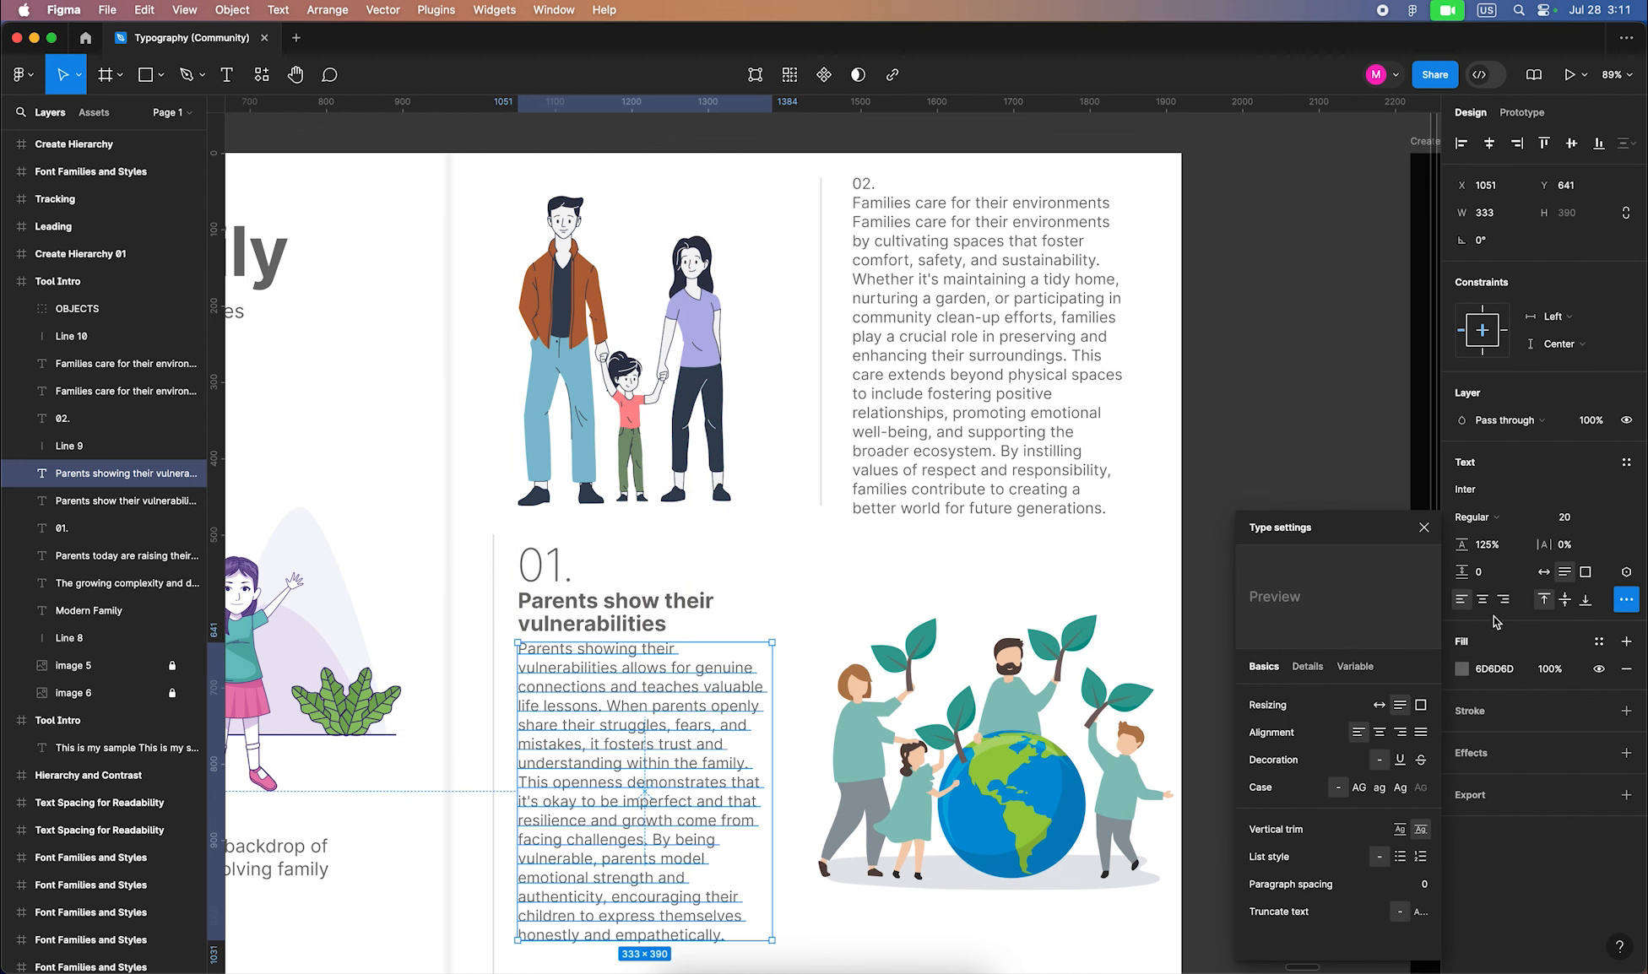
{"action": "left_click", "coordinate": [1422, 732]}
{"action": "left_click", "coordinate": [1064, 426]}
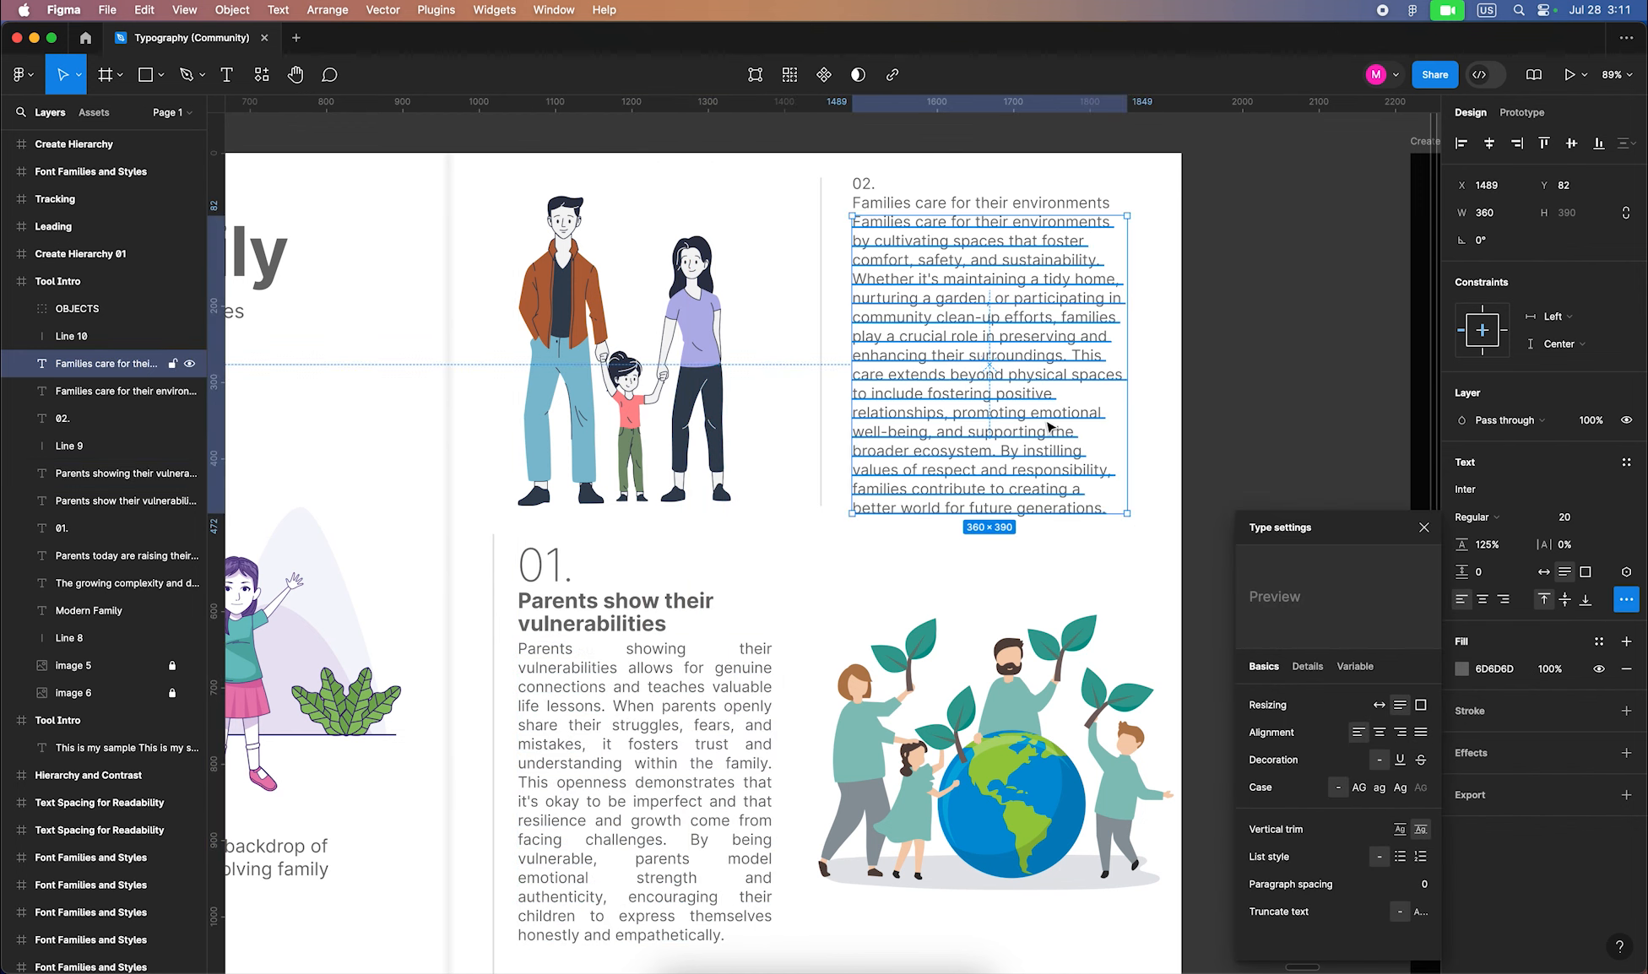
{"action": "left_click", "coordinate": [649, 619]}
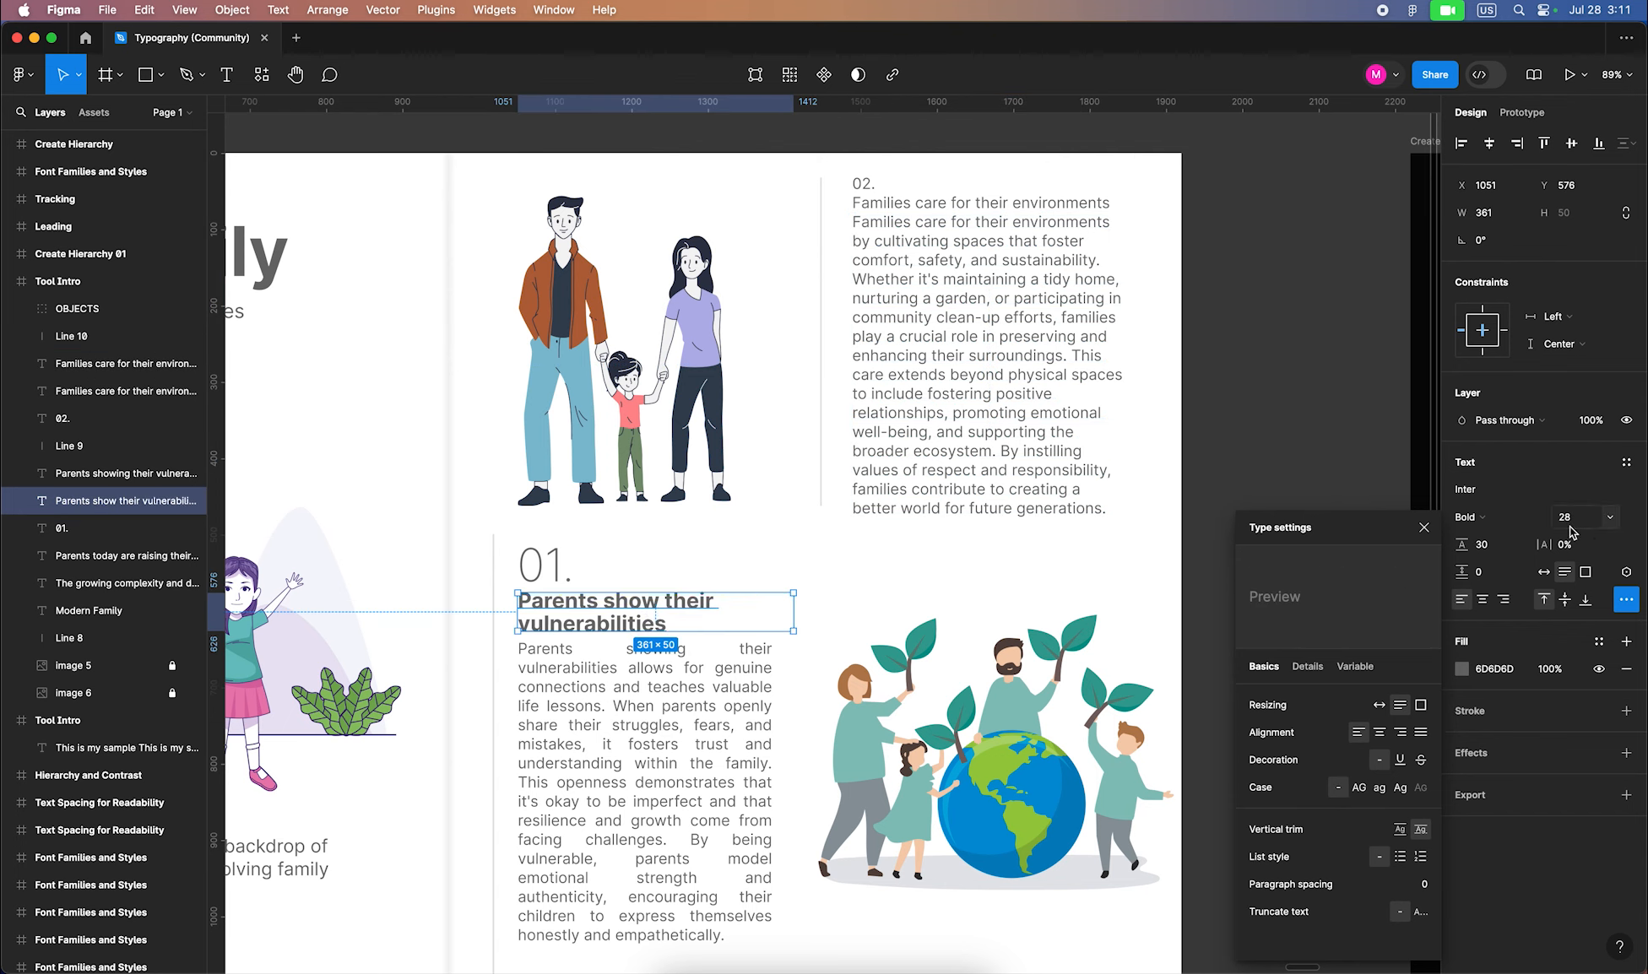
{"action": "left_click", "coordinate": [1116, 355]}
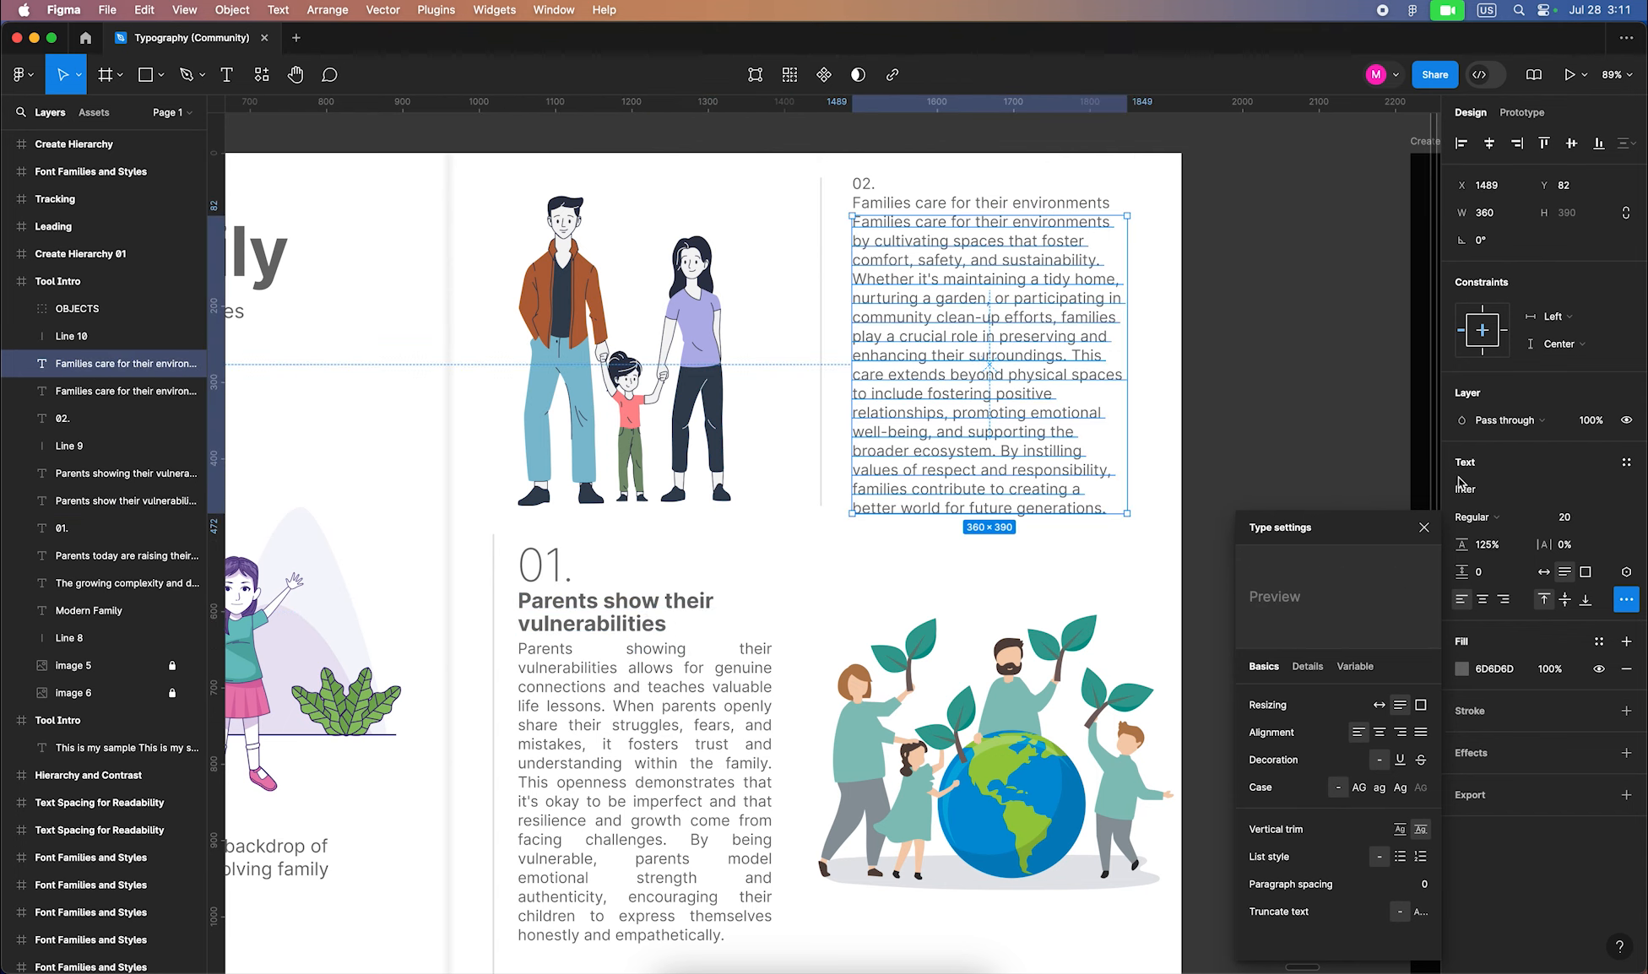
Make the 'Families care for their environments' heading Bold 28 and justify the 02 paragraph below it
{"action": "left_click", "coordinate": [954, 206]}
{"action": "left_click", "coordinate": [1582, 528]}
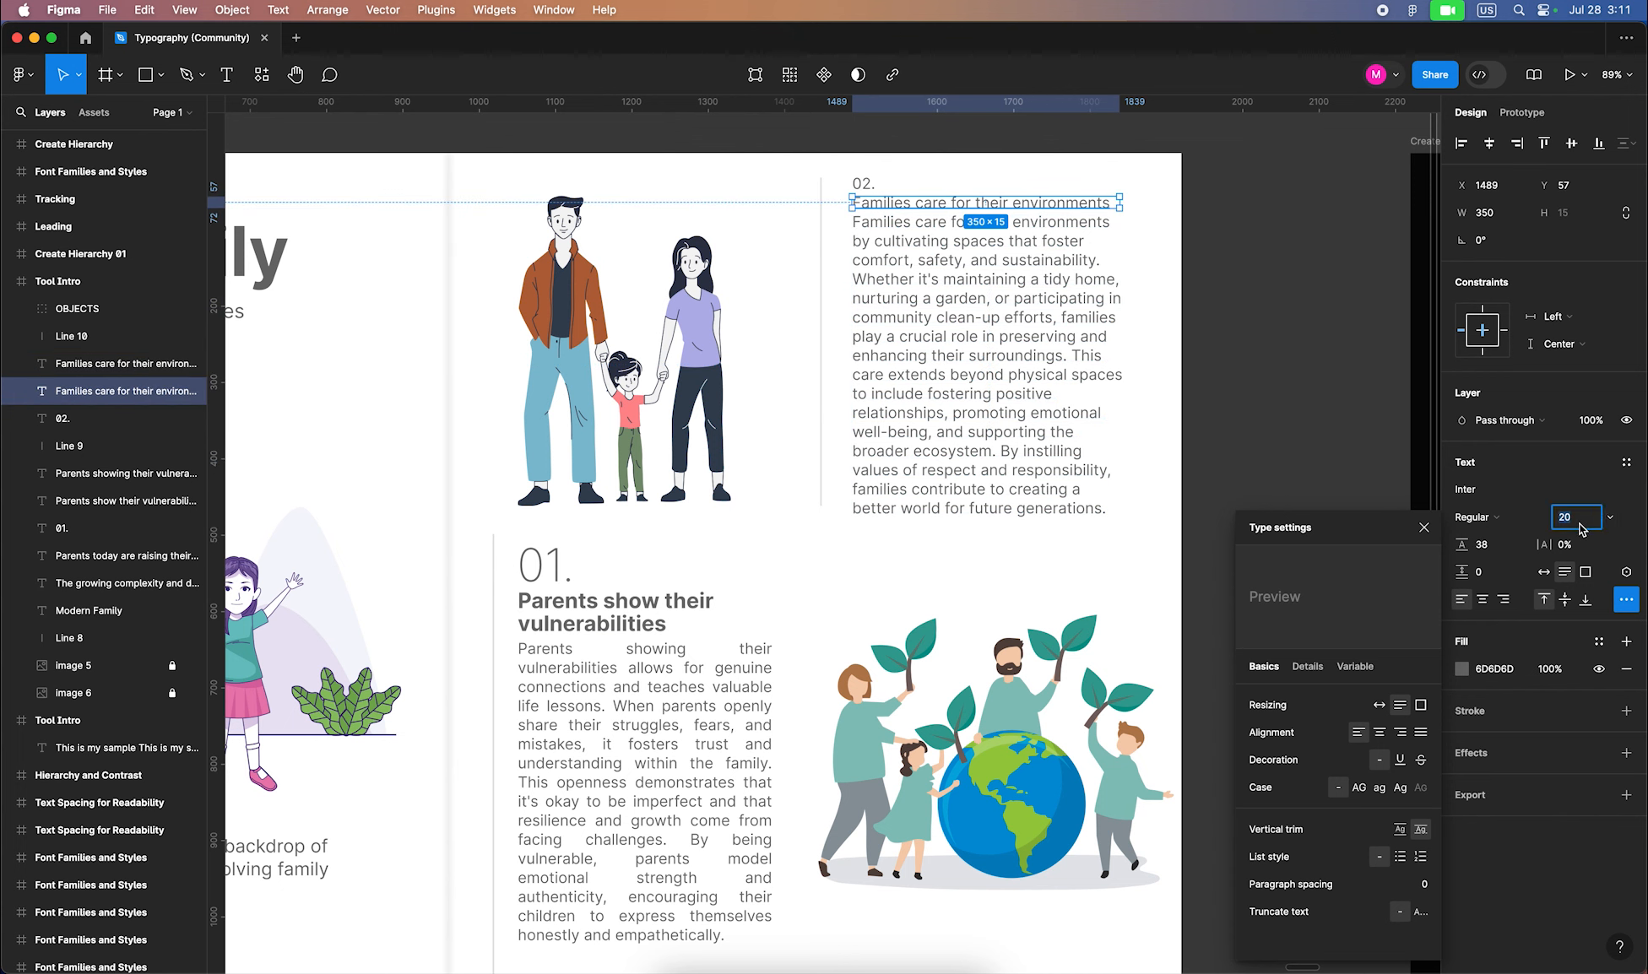
{"action": "type", "text": "28"}
{"action": "key", "text": "Return"}
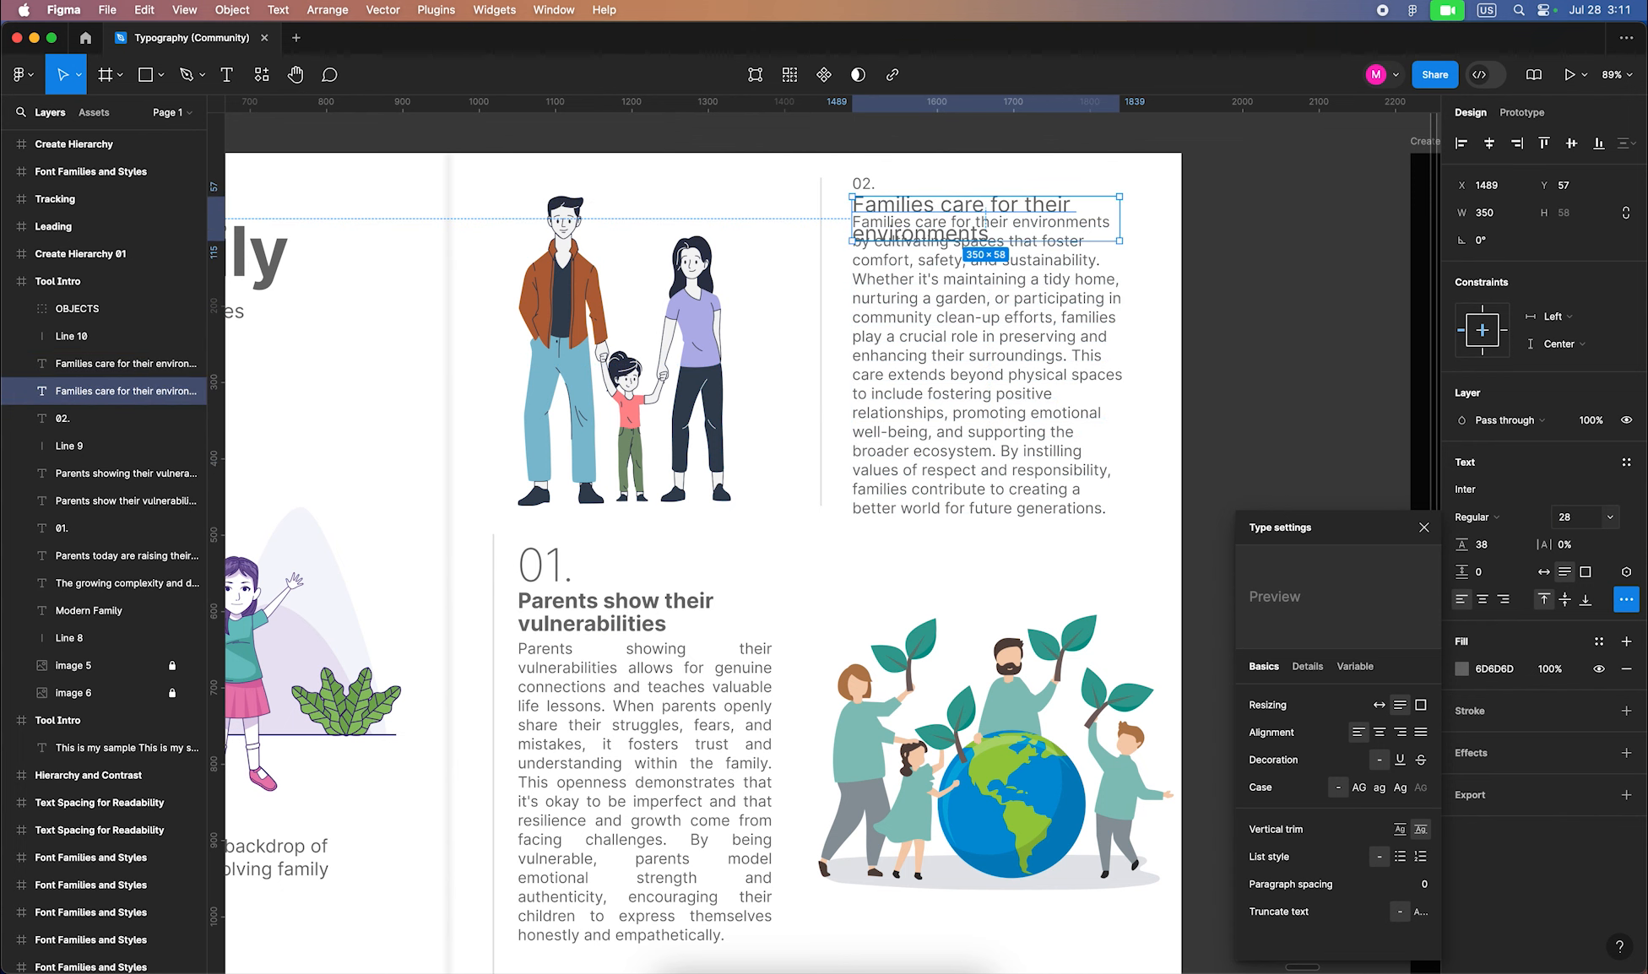
{"action": "left_click", "coordinate": [1484, 528]}
{"action": "left_click", "coordinate": [1491, 577]}
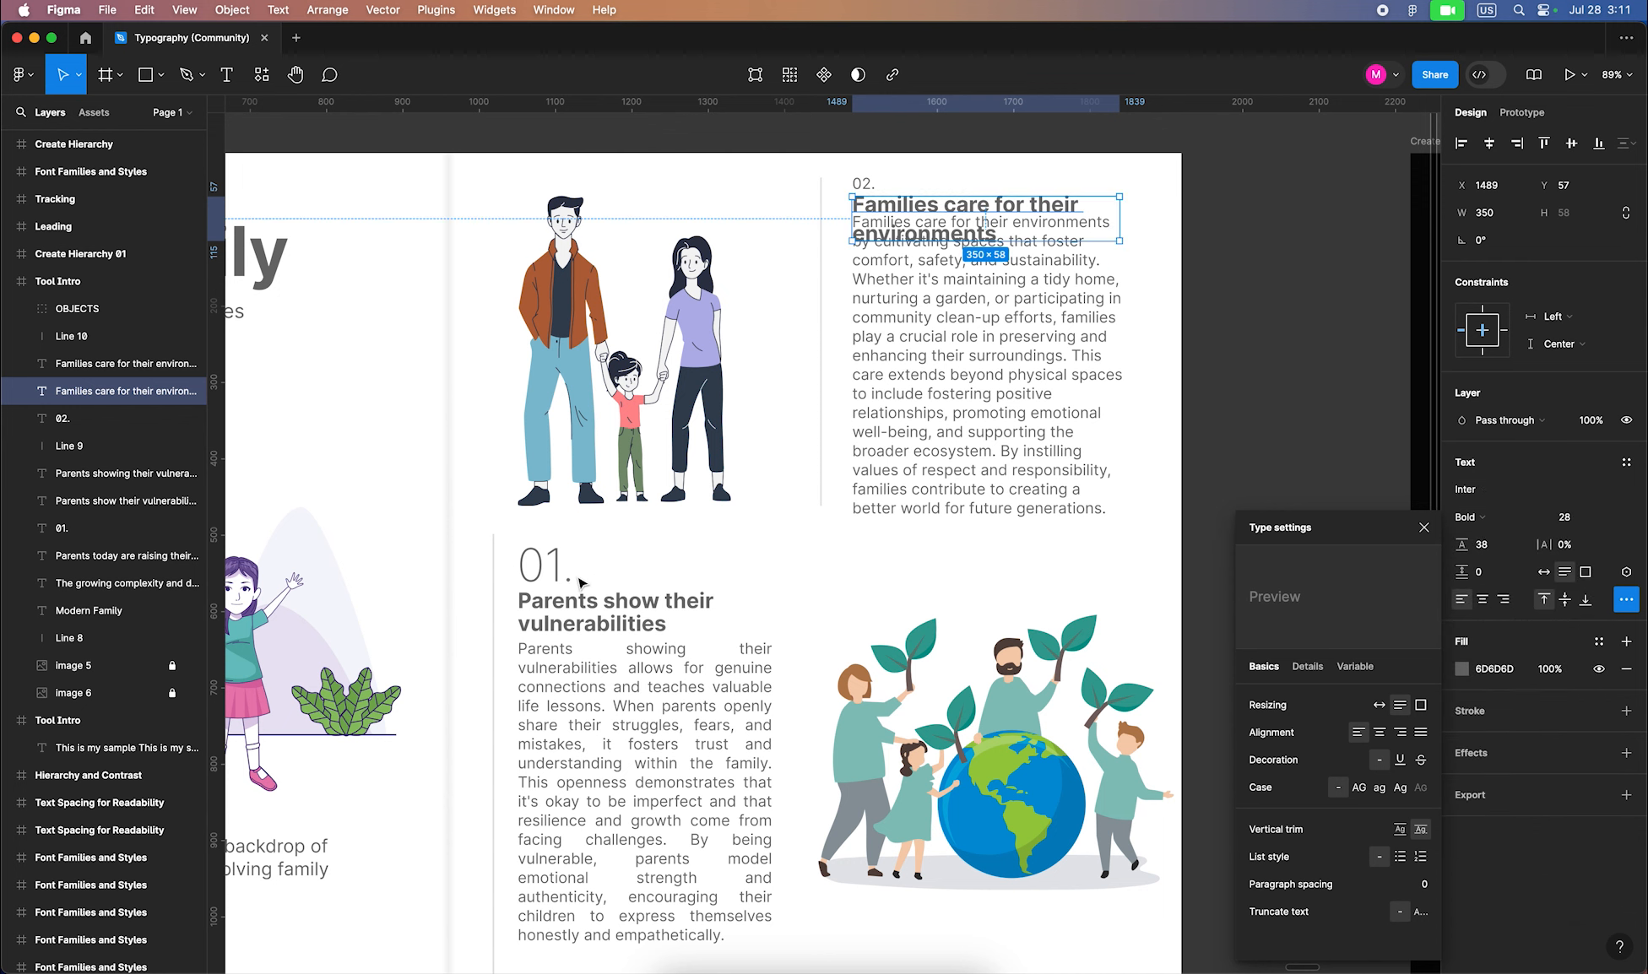
{"action": "left_click_drag", "start_coordinate": [955, 344], "coordinate": [955, 391]}
{"action": "left_click", "coordinate": [1420, 733]}
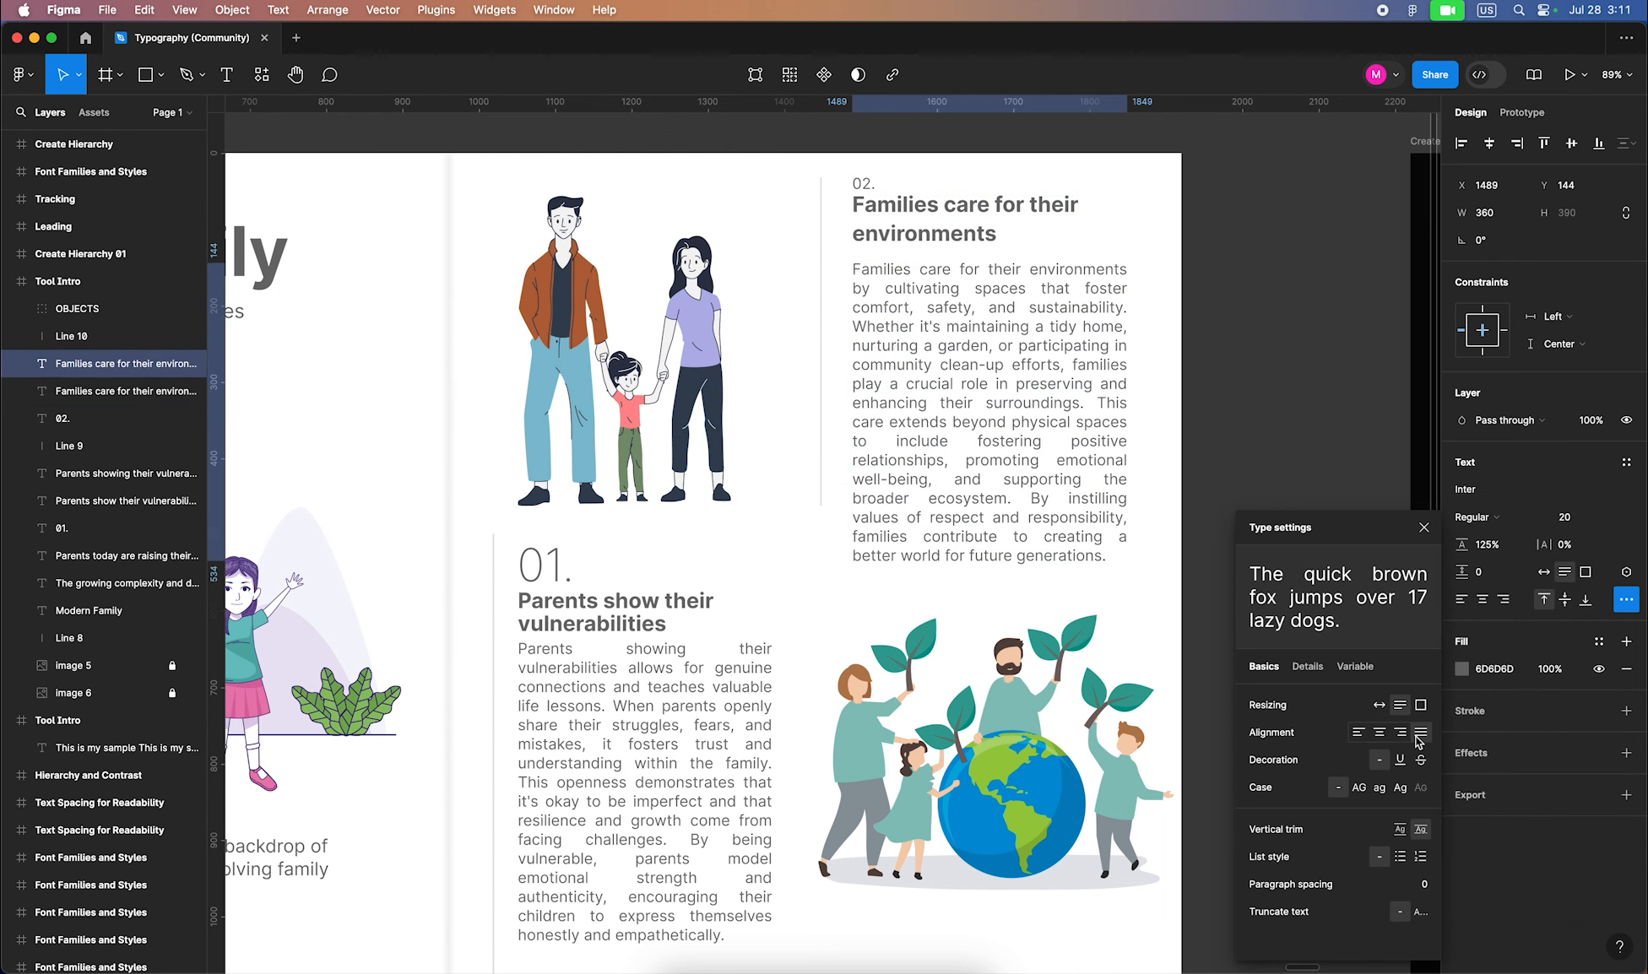
Set the Families heading's line spacing to 30 and reposition it above the 02 paragraph
{"action": "left_click", "coordinate": [544, 564]}
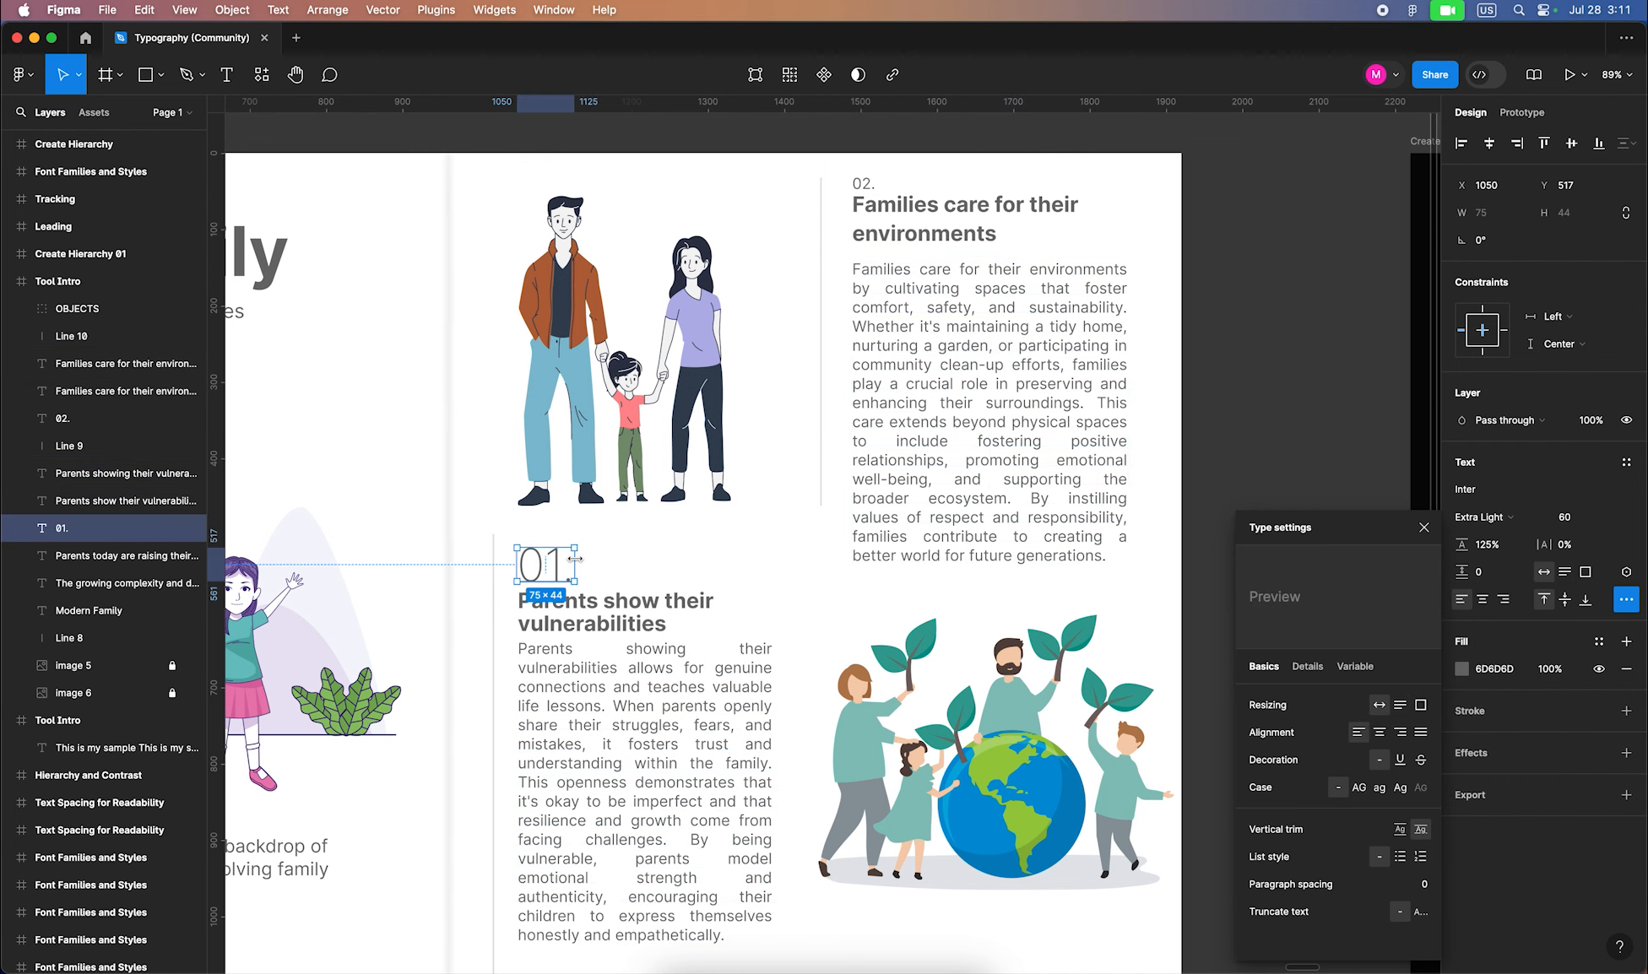
{"action": "left_click", "coordinate": [1425, 529]}
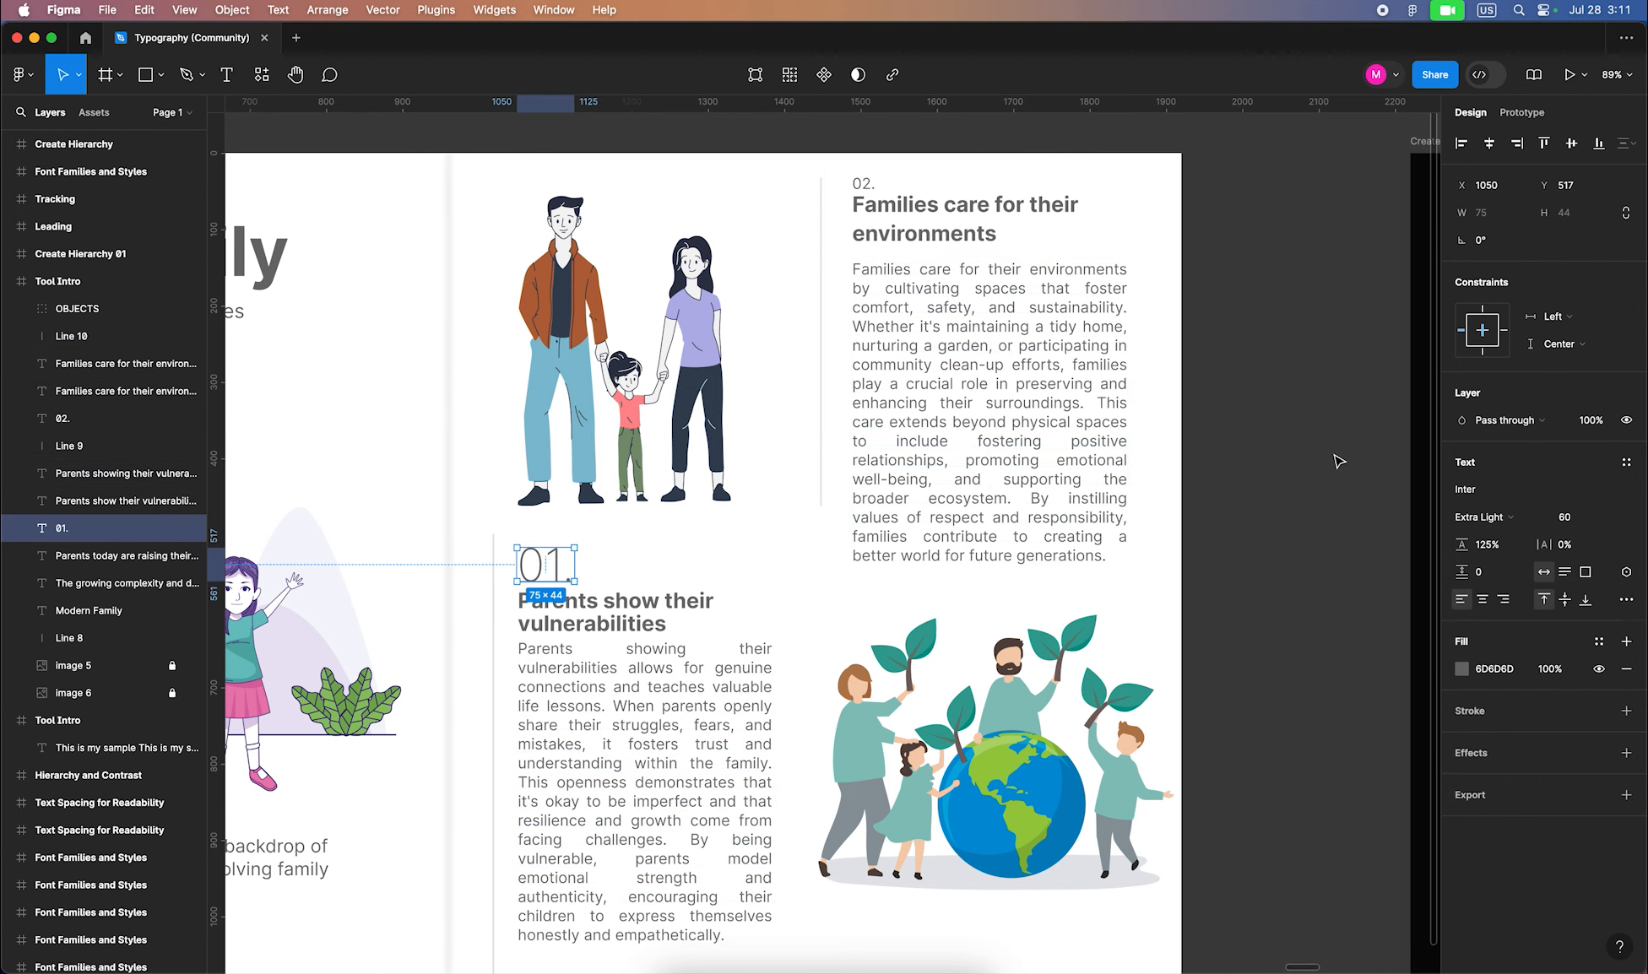
{"action": "left_click_drag", "start_coordinate": [946, 231], "coordinate": [946, 248]}
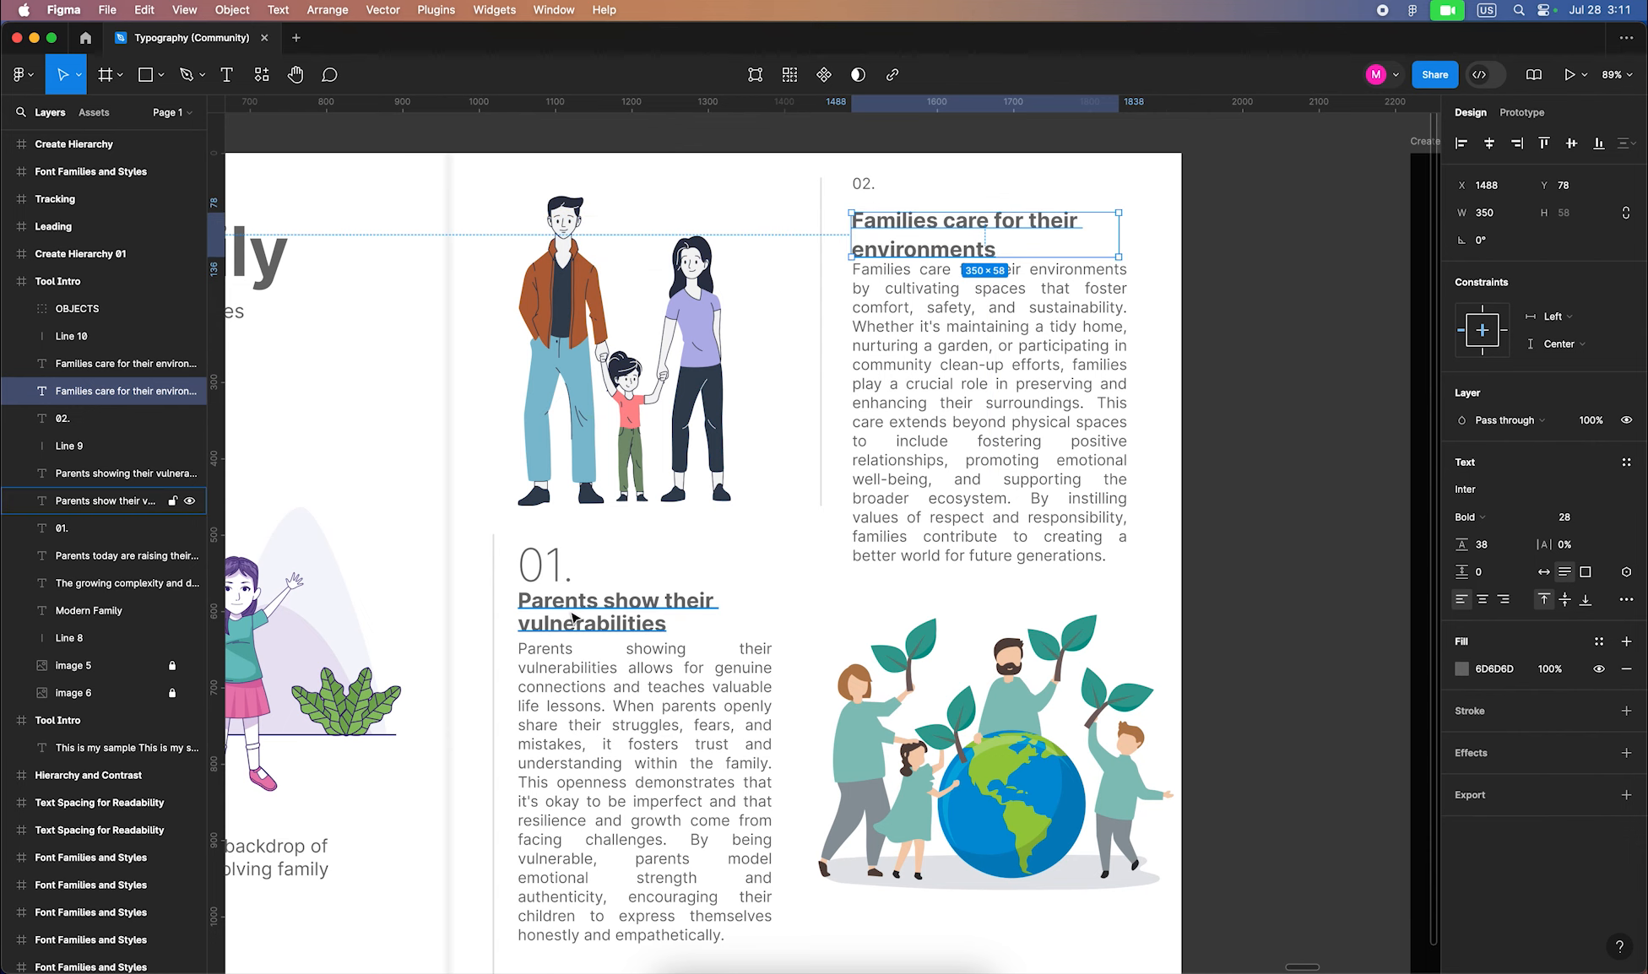
{"action": "left_click", "coordinate": [624, 611]}
{"action": "left_click", "coordinate": [958, 226]}
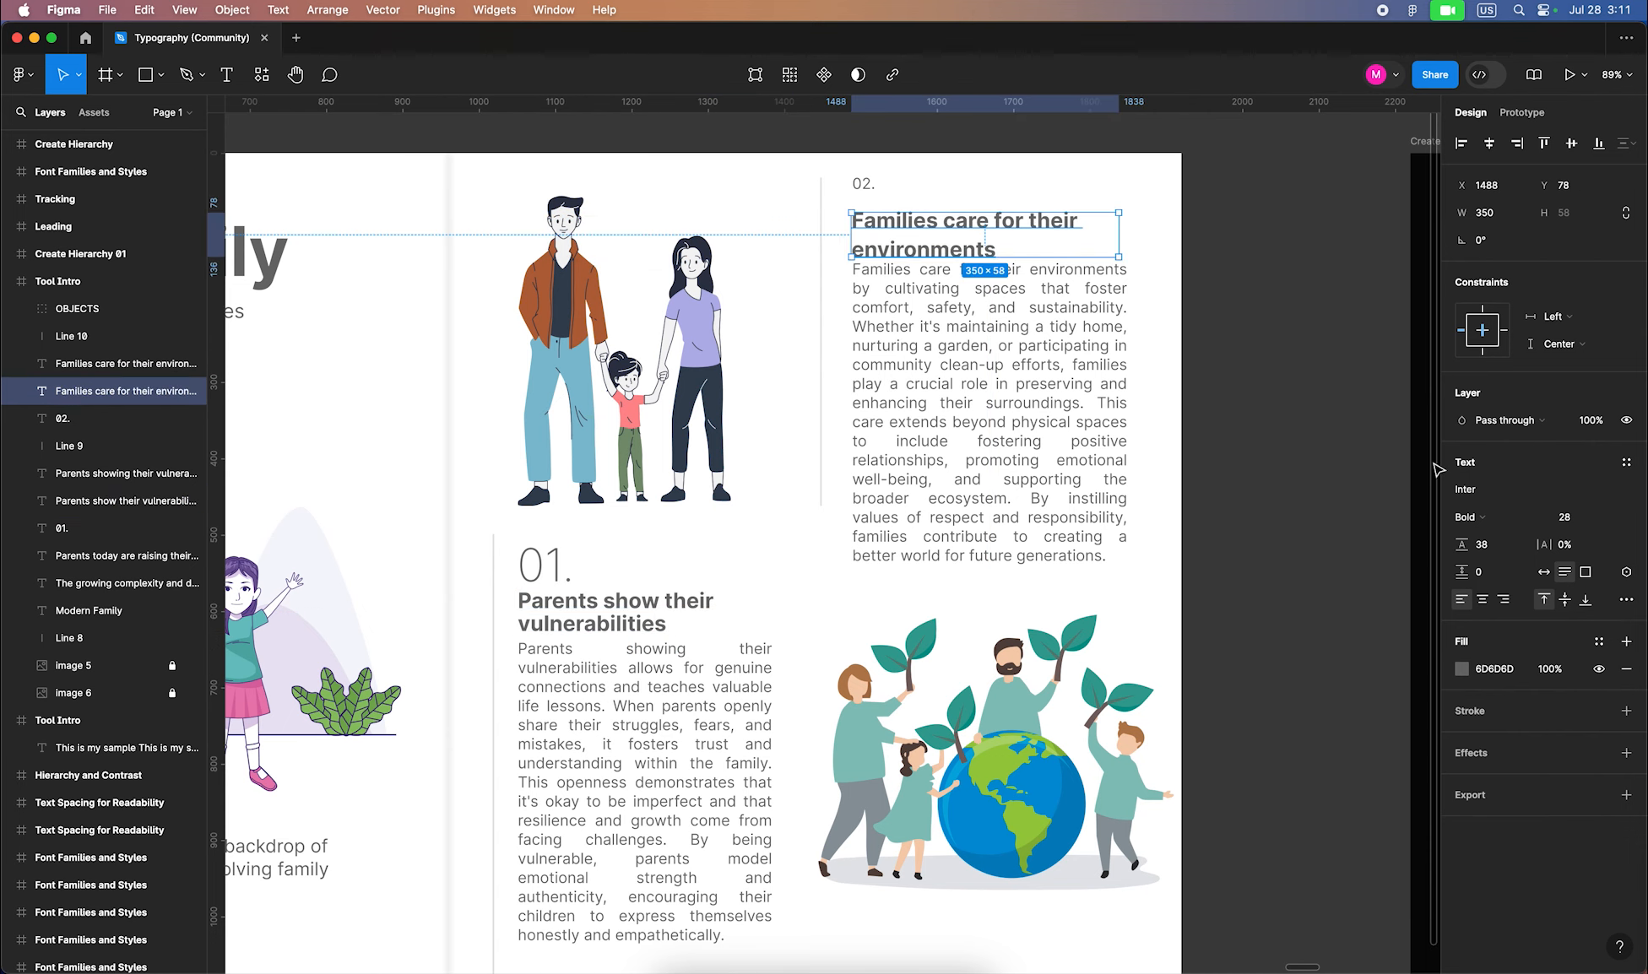
{"action": "left_click", "coordinate": [1500, 546]}
{"action": "type", "text": "3"}
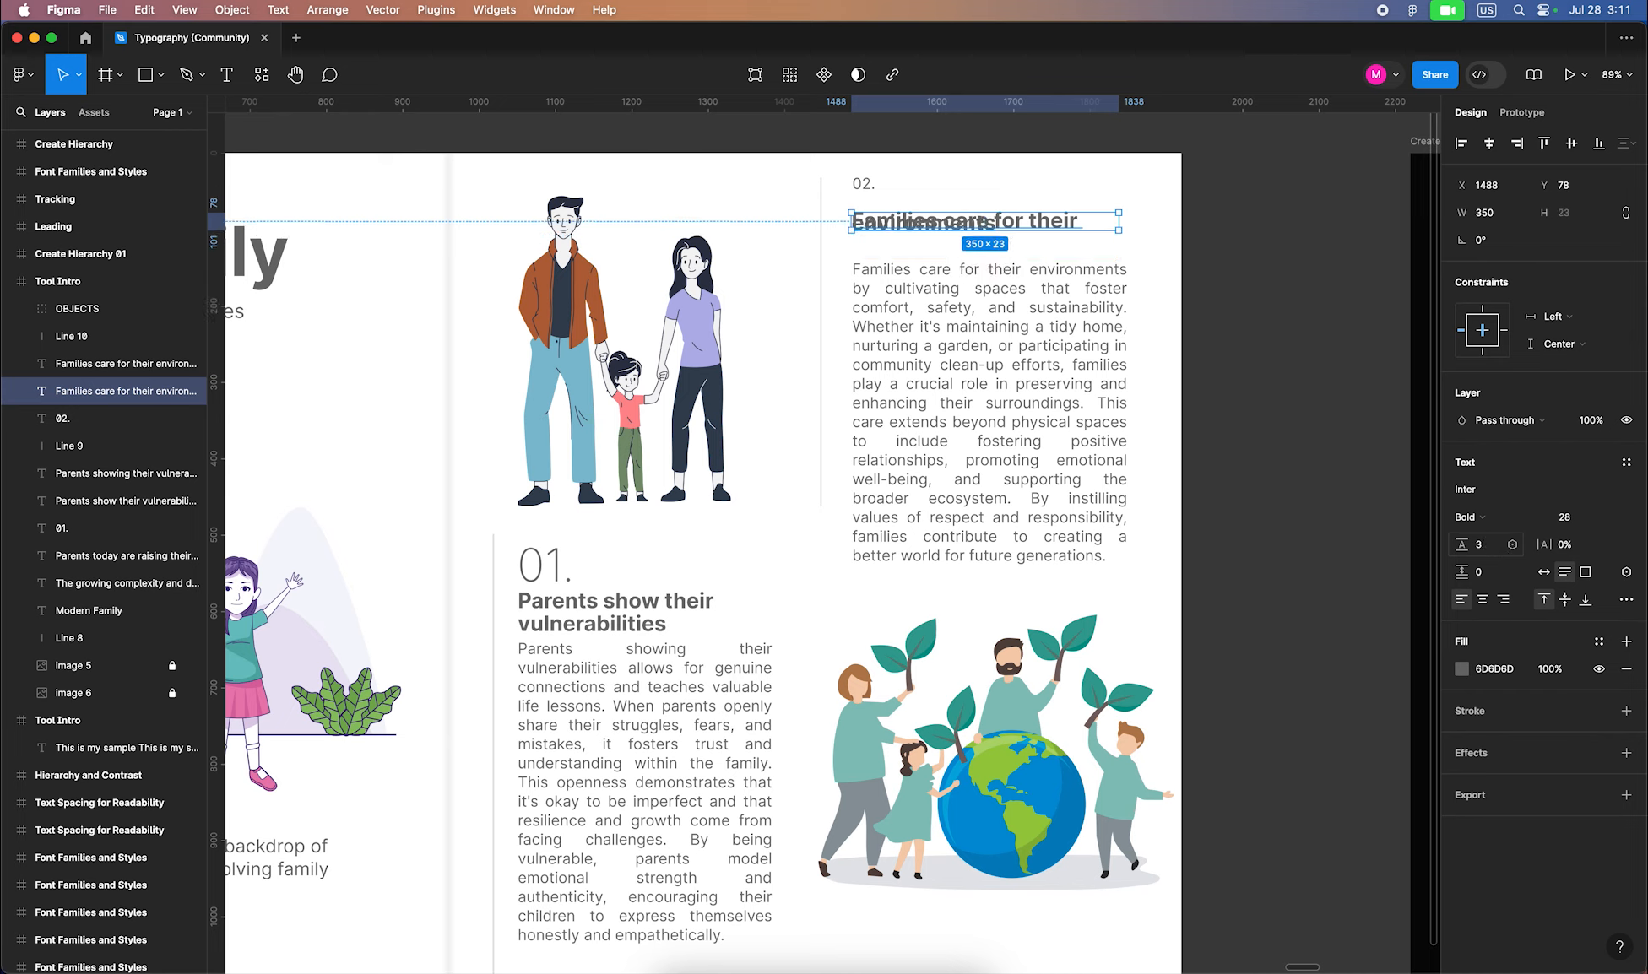
{"action": "left_click", "coordinate": [1490, 548]}
{"action": "type", "text": "30"}
{"action": "key", "text": "Return"}
{"action": "left_click_drag", "start_coordinate": [972, 312], "coordinate": [973, 339]}
{"action": "left_click_drag", "start_coordinate": [975, 226], "coordinate": [975, 245]}
Match the 02. number to 01. with Extra Light at size 60
{"action": "left_click", "coordinate": [862, 184]}
{"action": "left_click", "coordinate": [564, 574]}
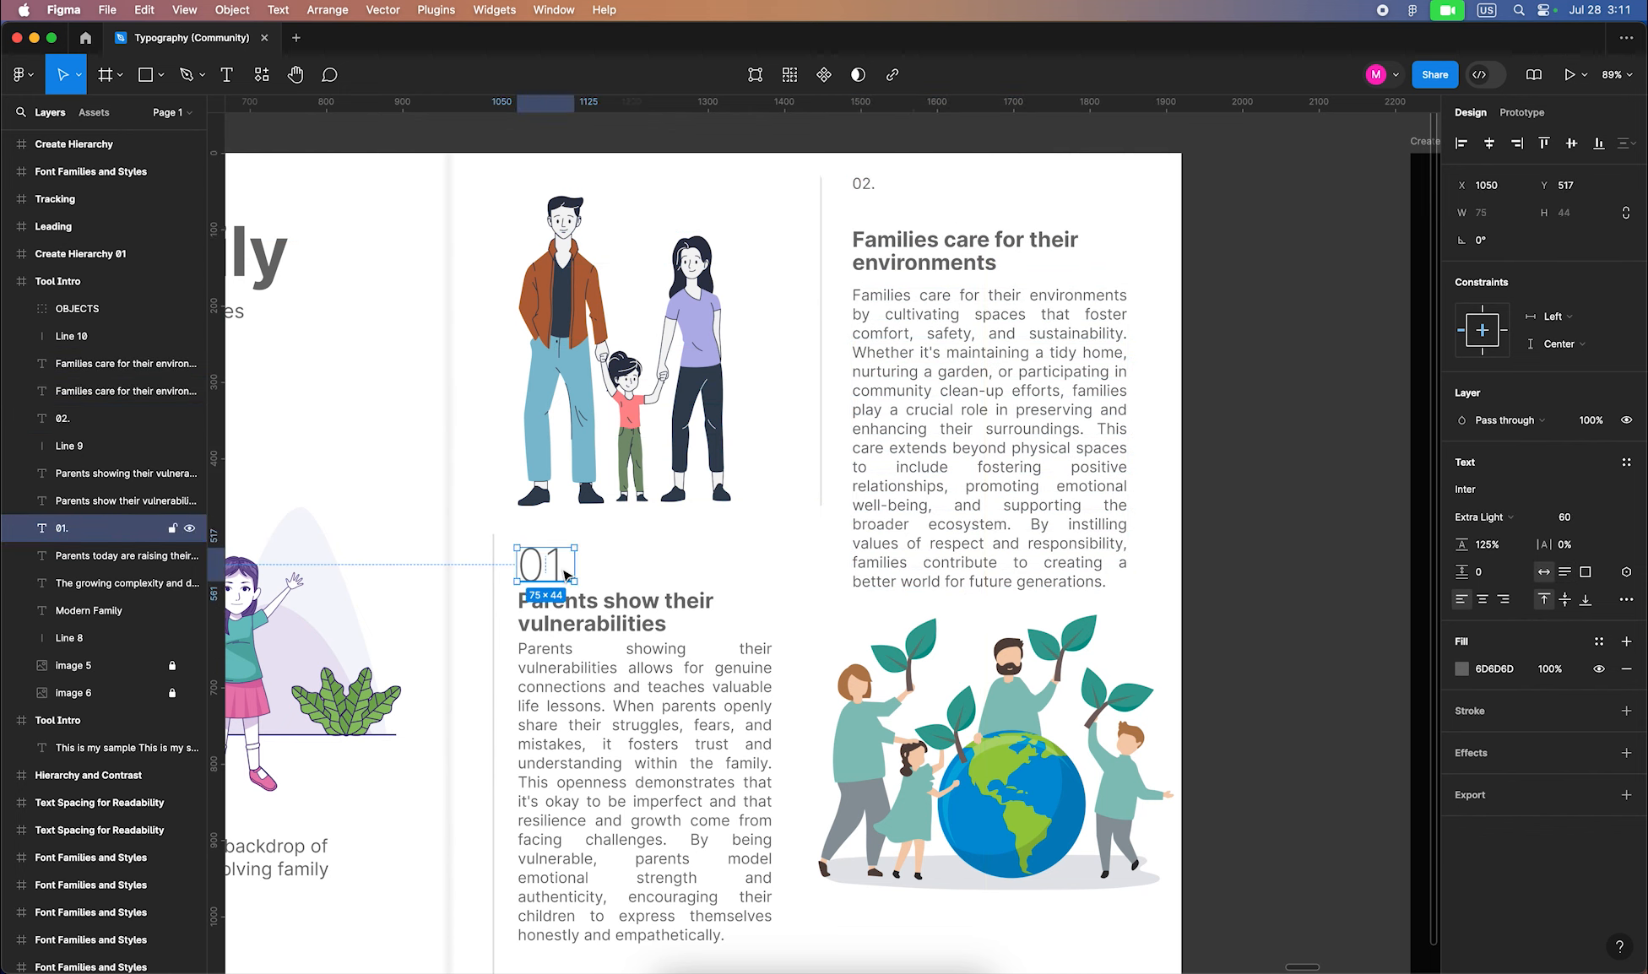
{"action": "left_click", "coordinate": [862, 183]}
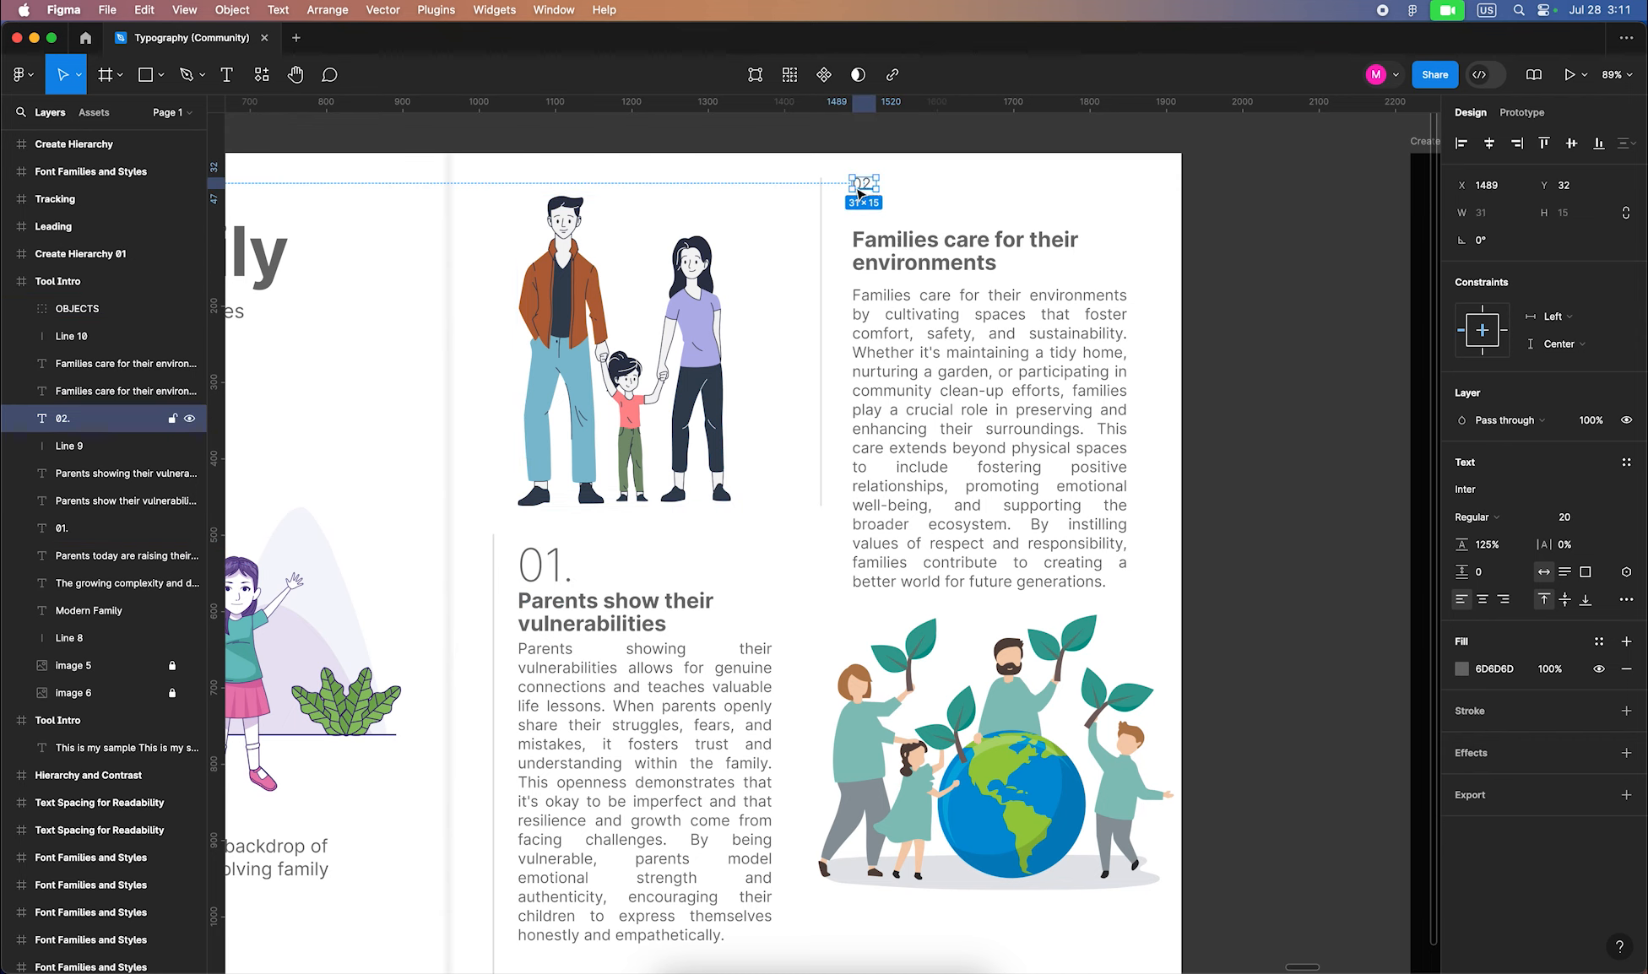
{"action": "left_click", "coordinate": [1487, 518]}
{"action": "left_click", "coordinate": [1503, 470]}
{"action": "left_click", "coordinate": [1569, 518]}
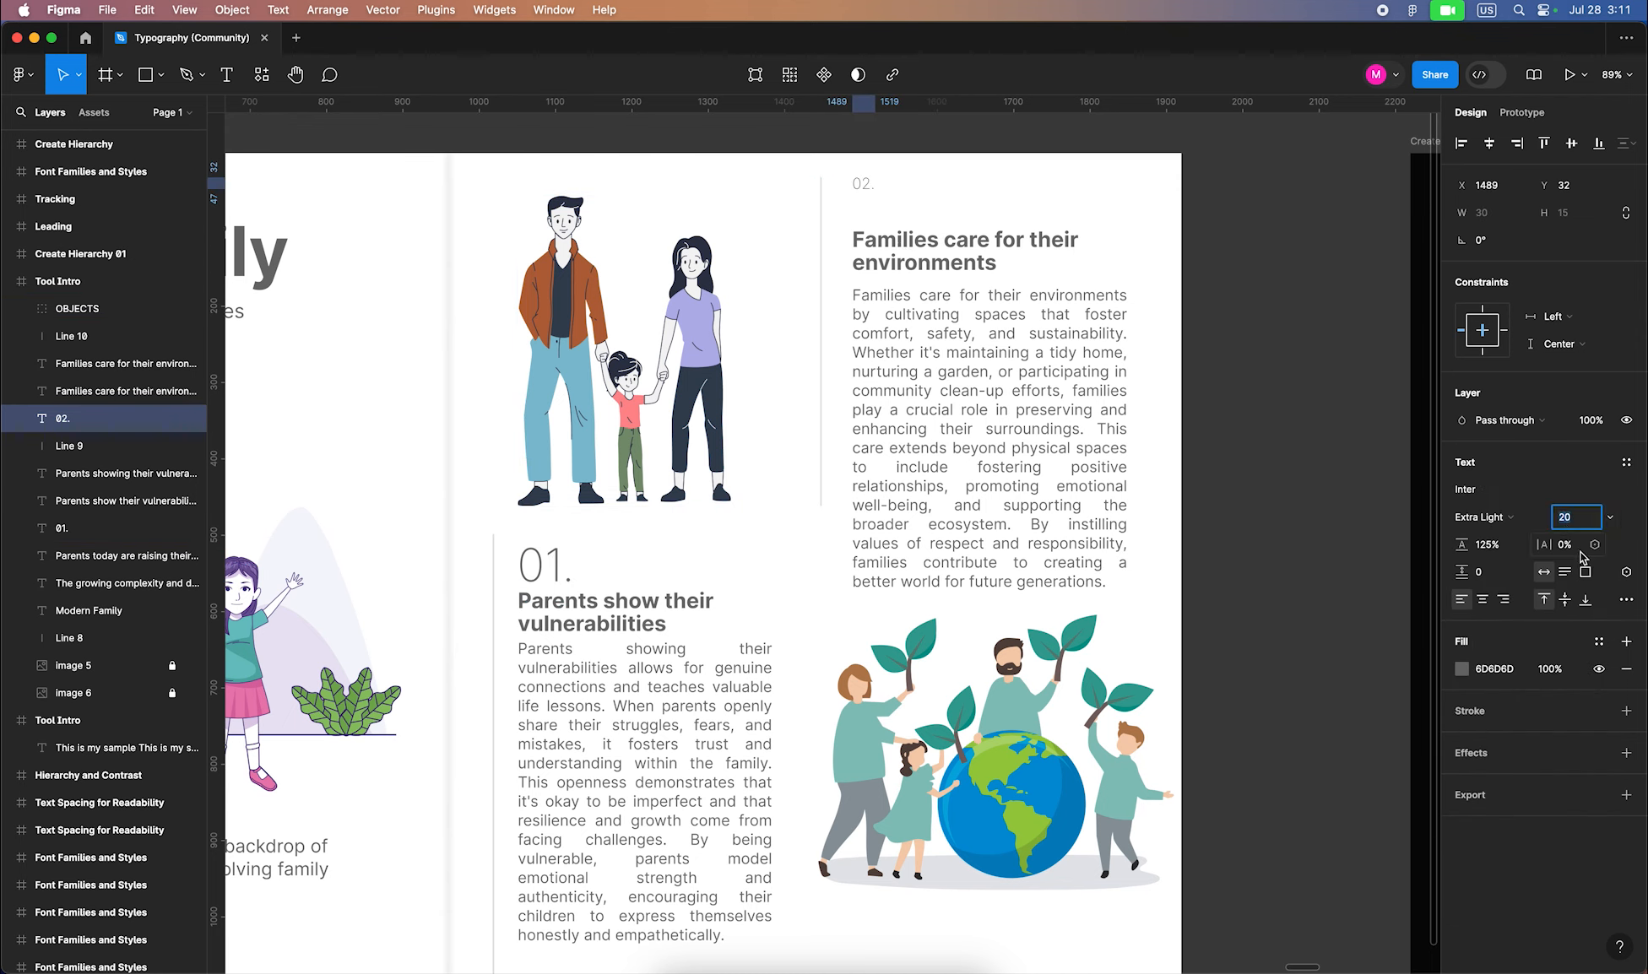
{"action": "type", "text": "60"}
{"action": "key", "text": "Return"}
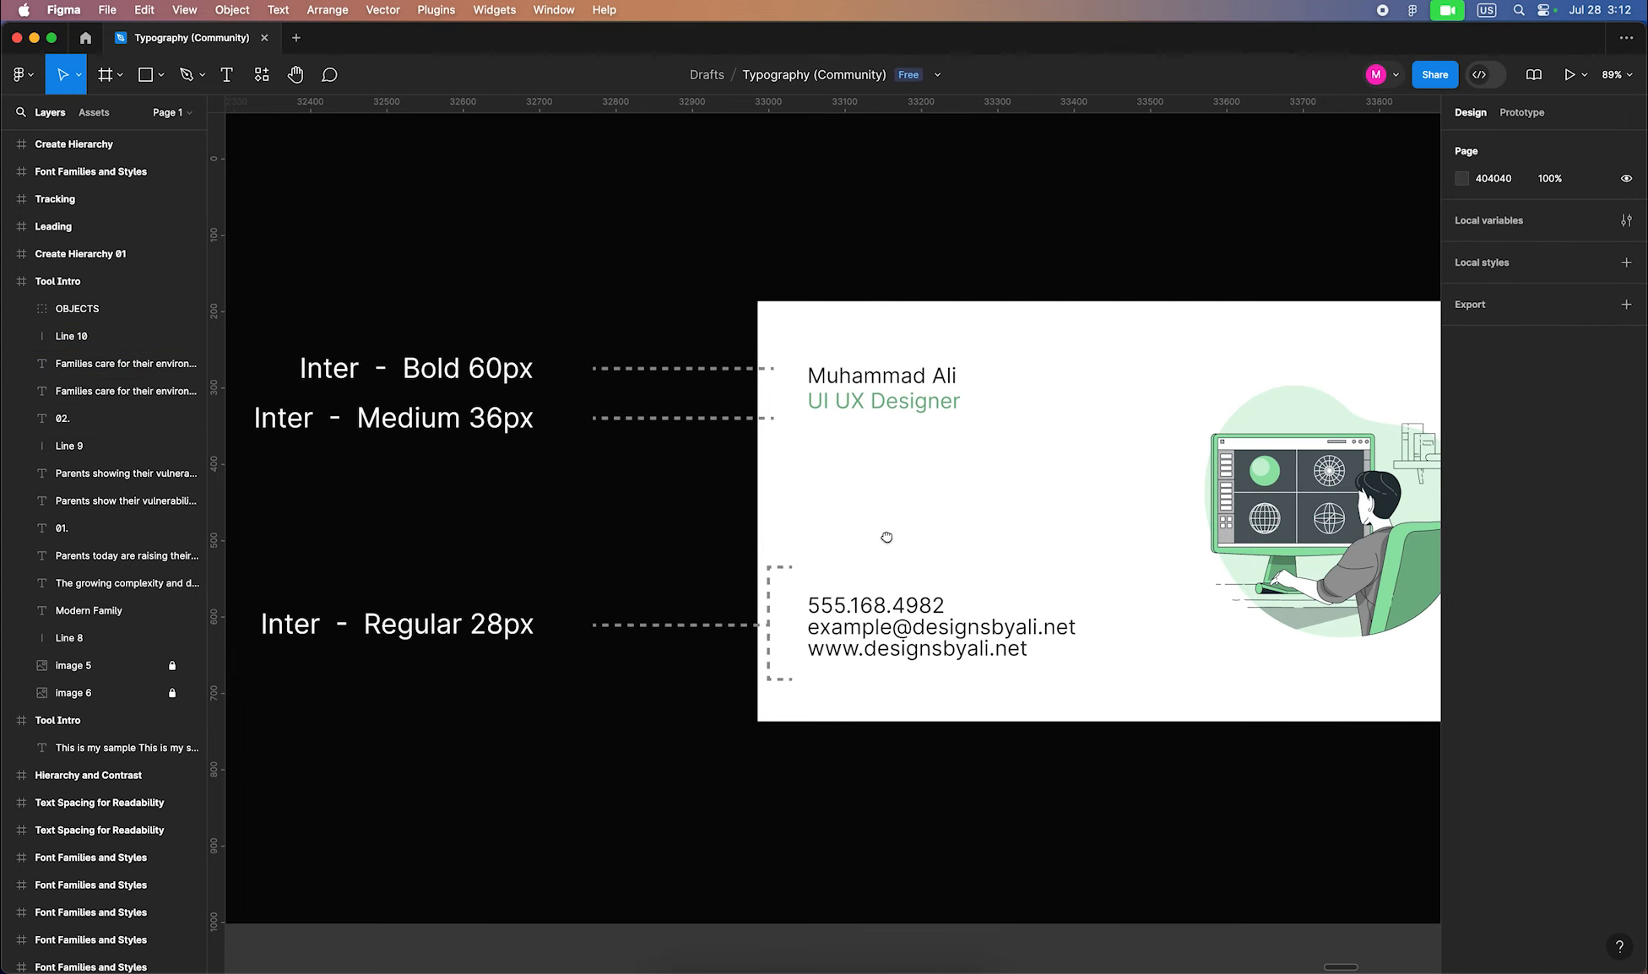
Retype the person's name on the business card
{"action": "scroll", "coordinate": [887, 537], "scroll_direction": "down", "scroll_amount": 3}
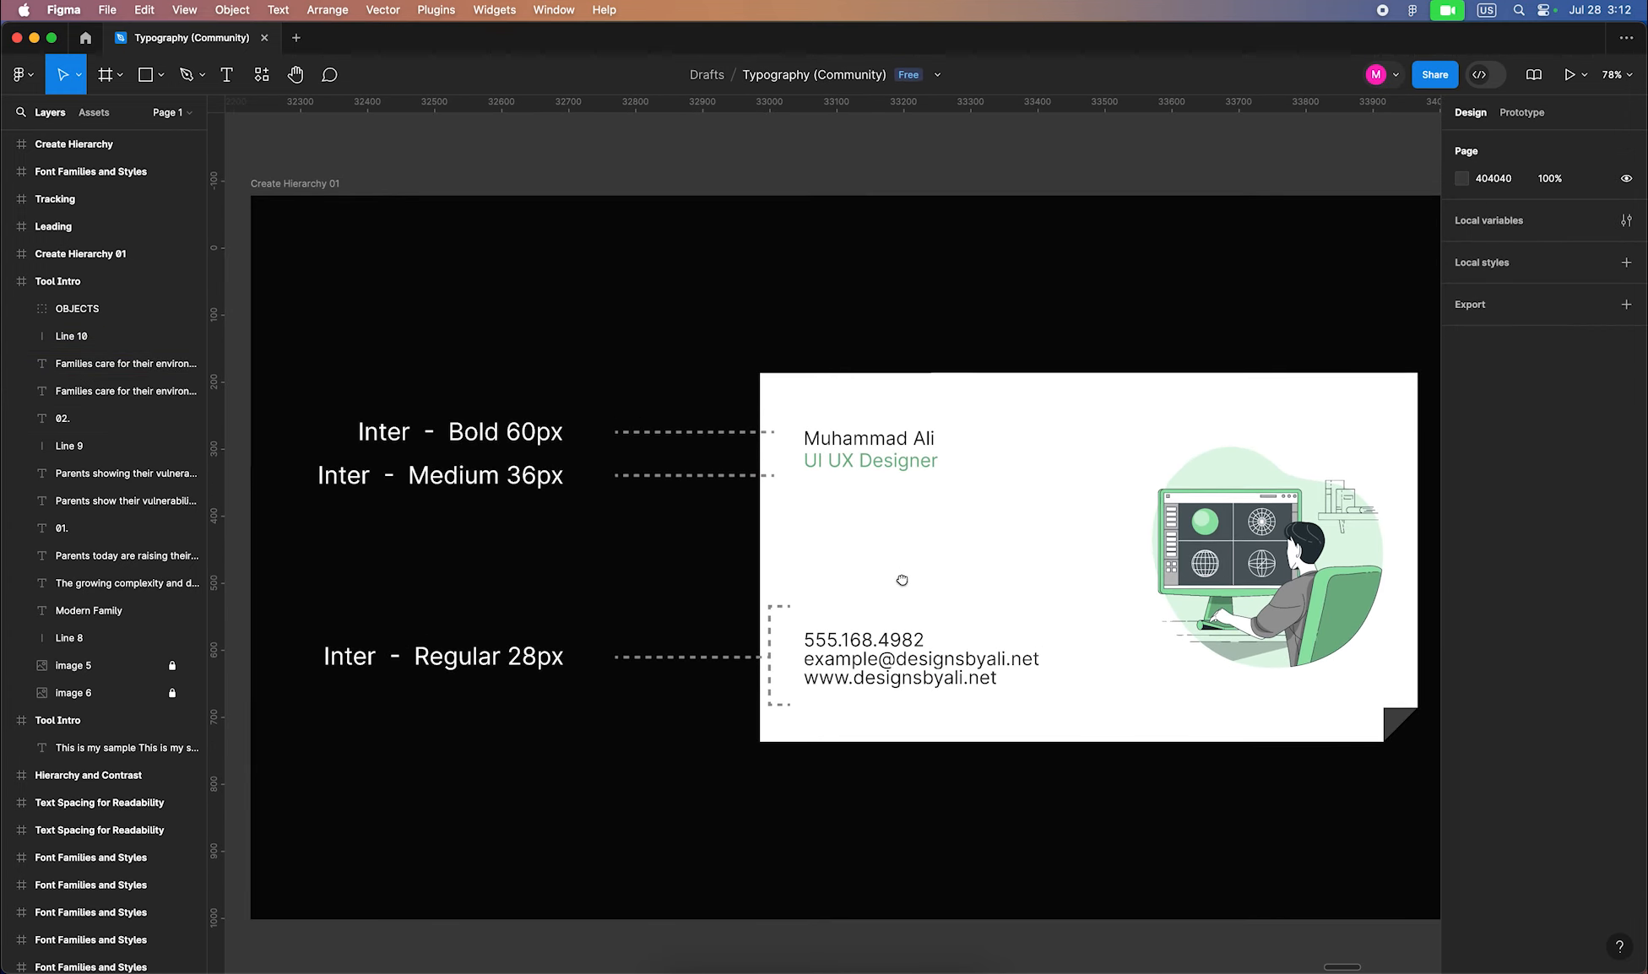
{"action": "double_click", "coordinate": [861, 434]}
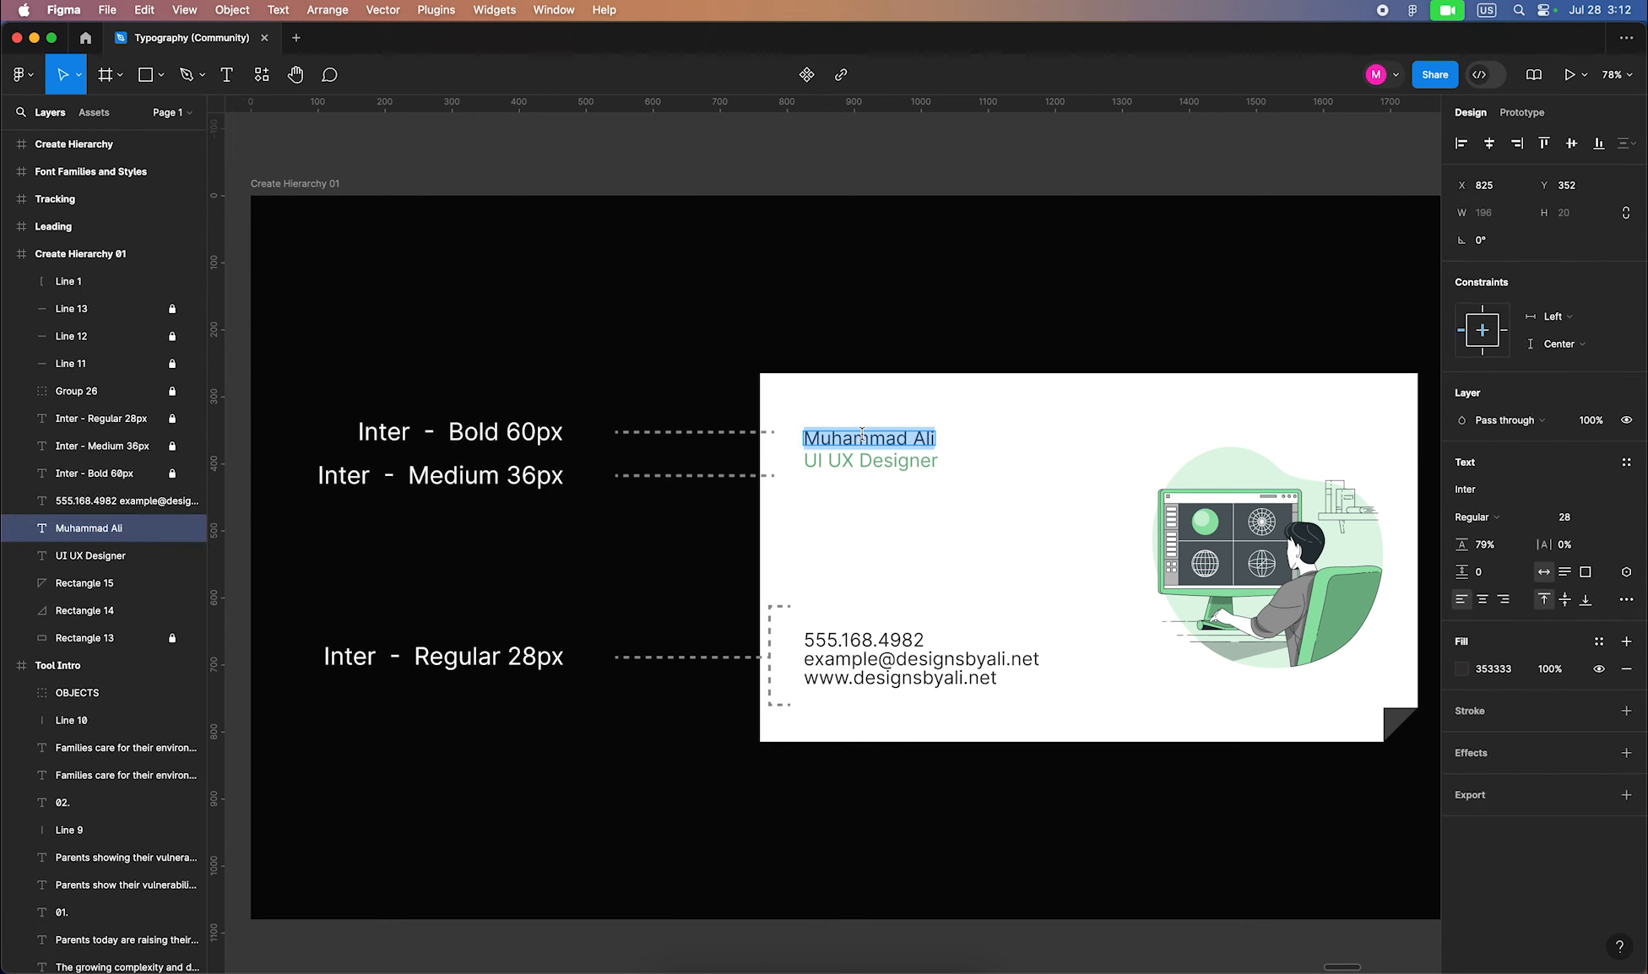
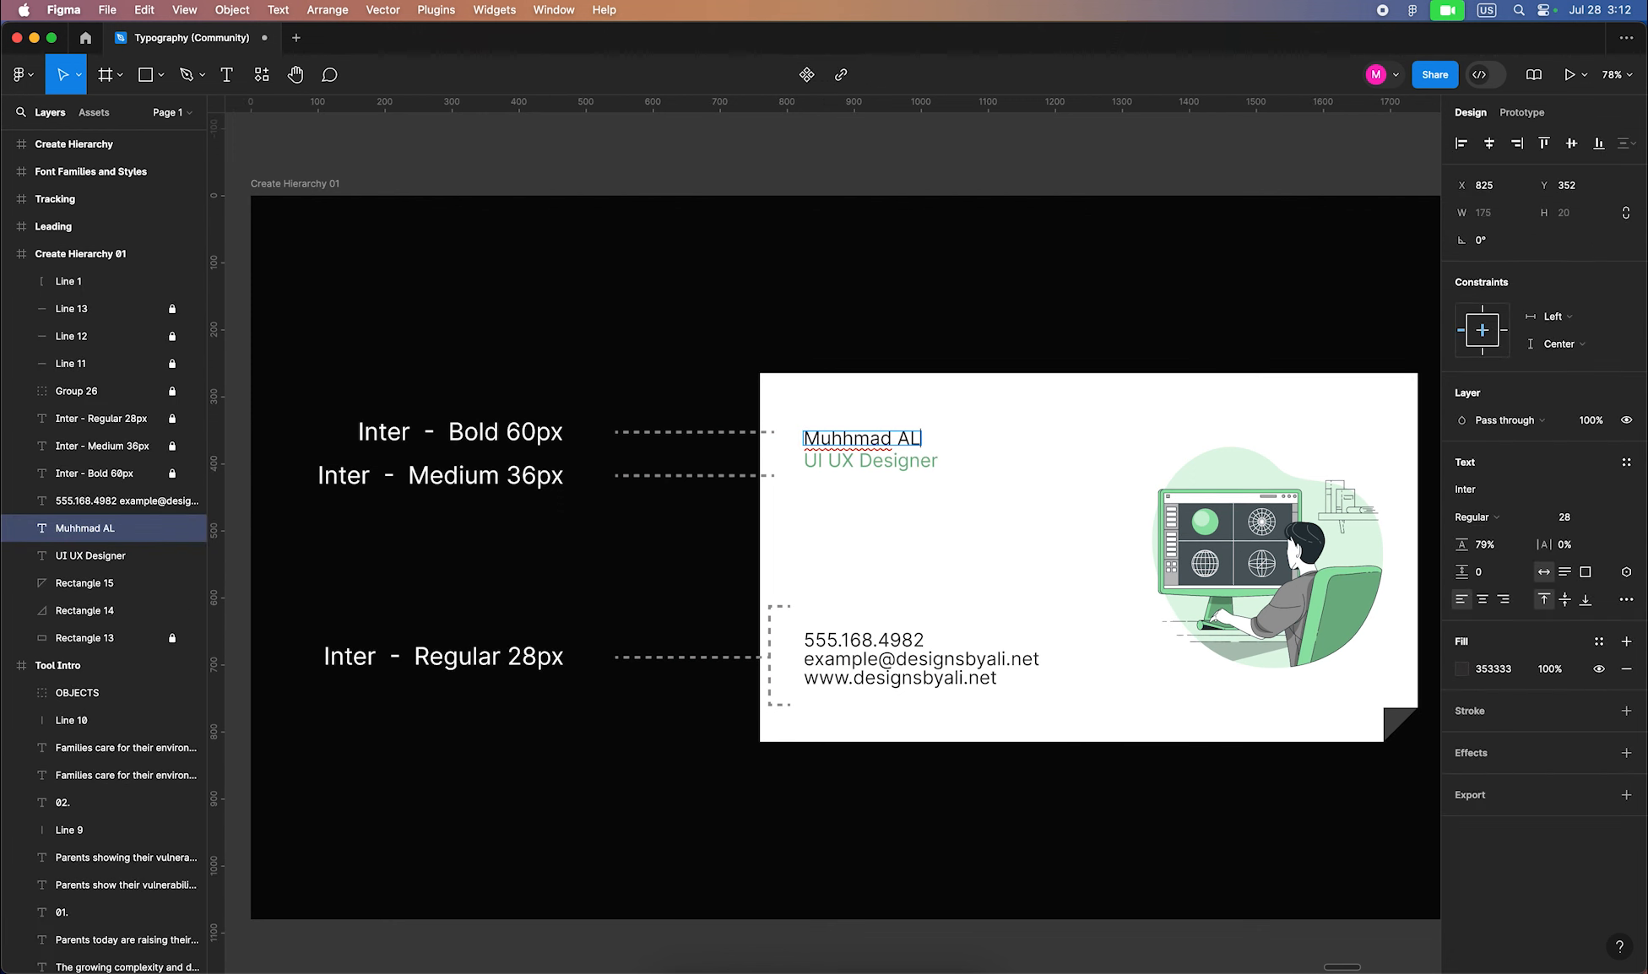
{"action": "key", "text": "Escape"}
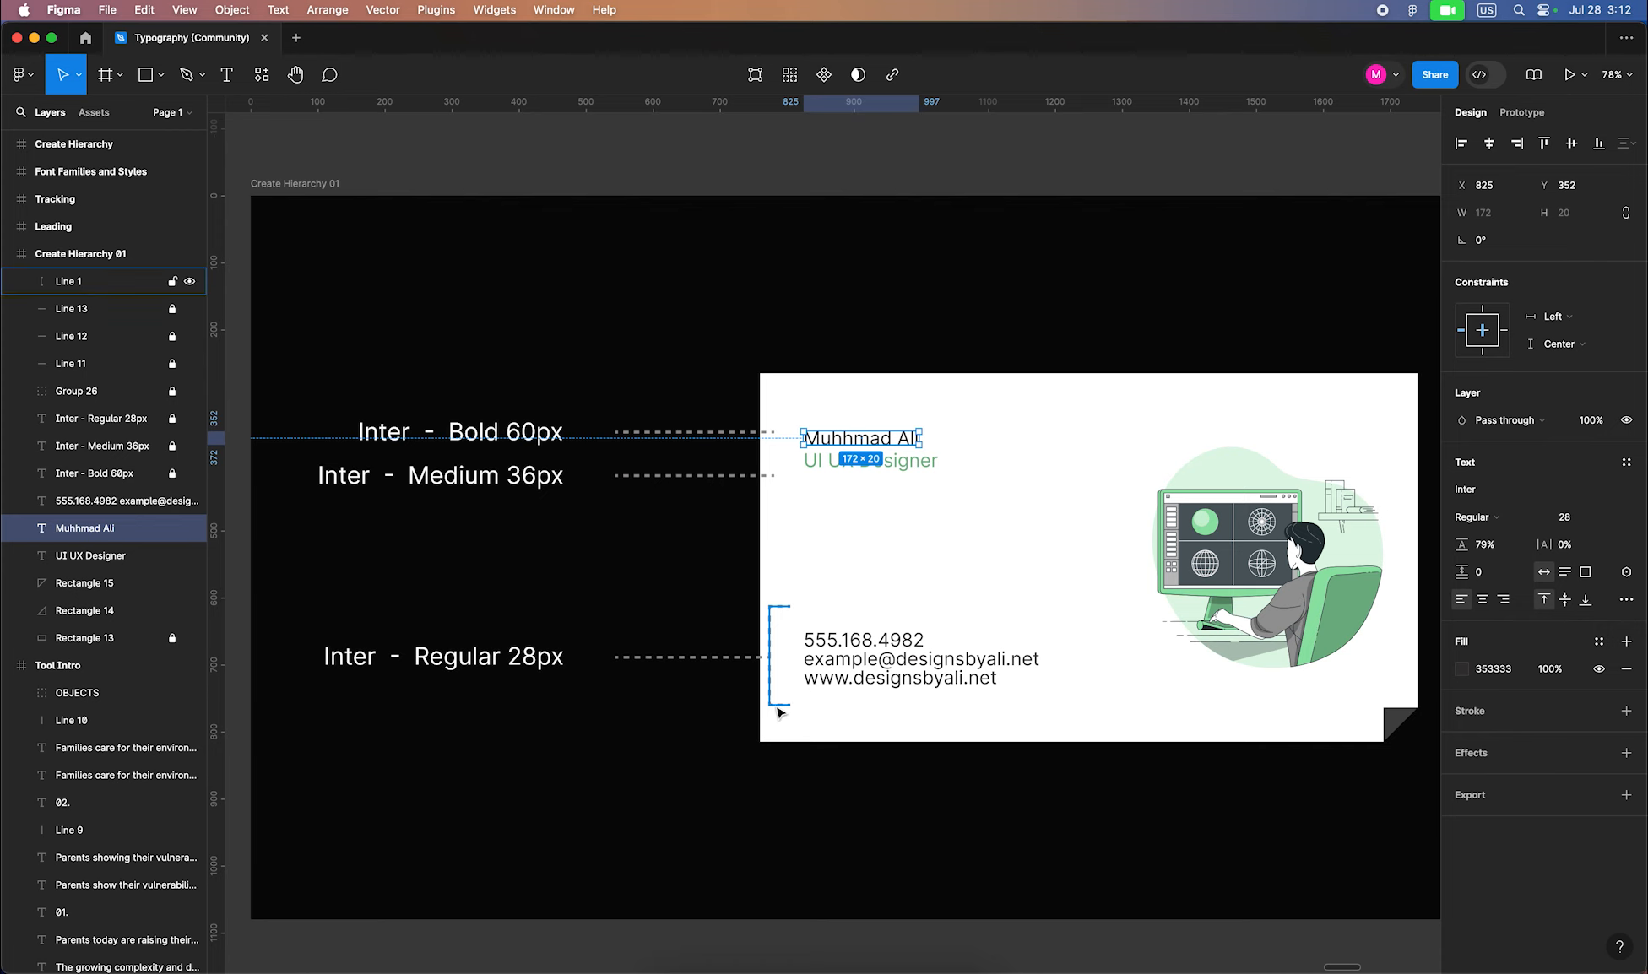
Set the card's name line to 60 px Bold
{"action": "left_click_drag", "start_coordinate": [999, 391], "coordinate": [886, 703]}
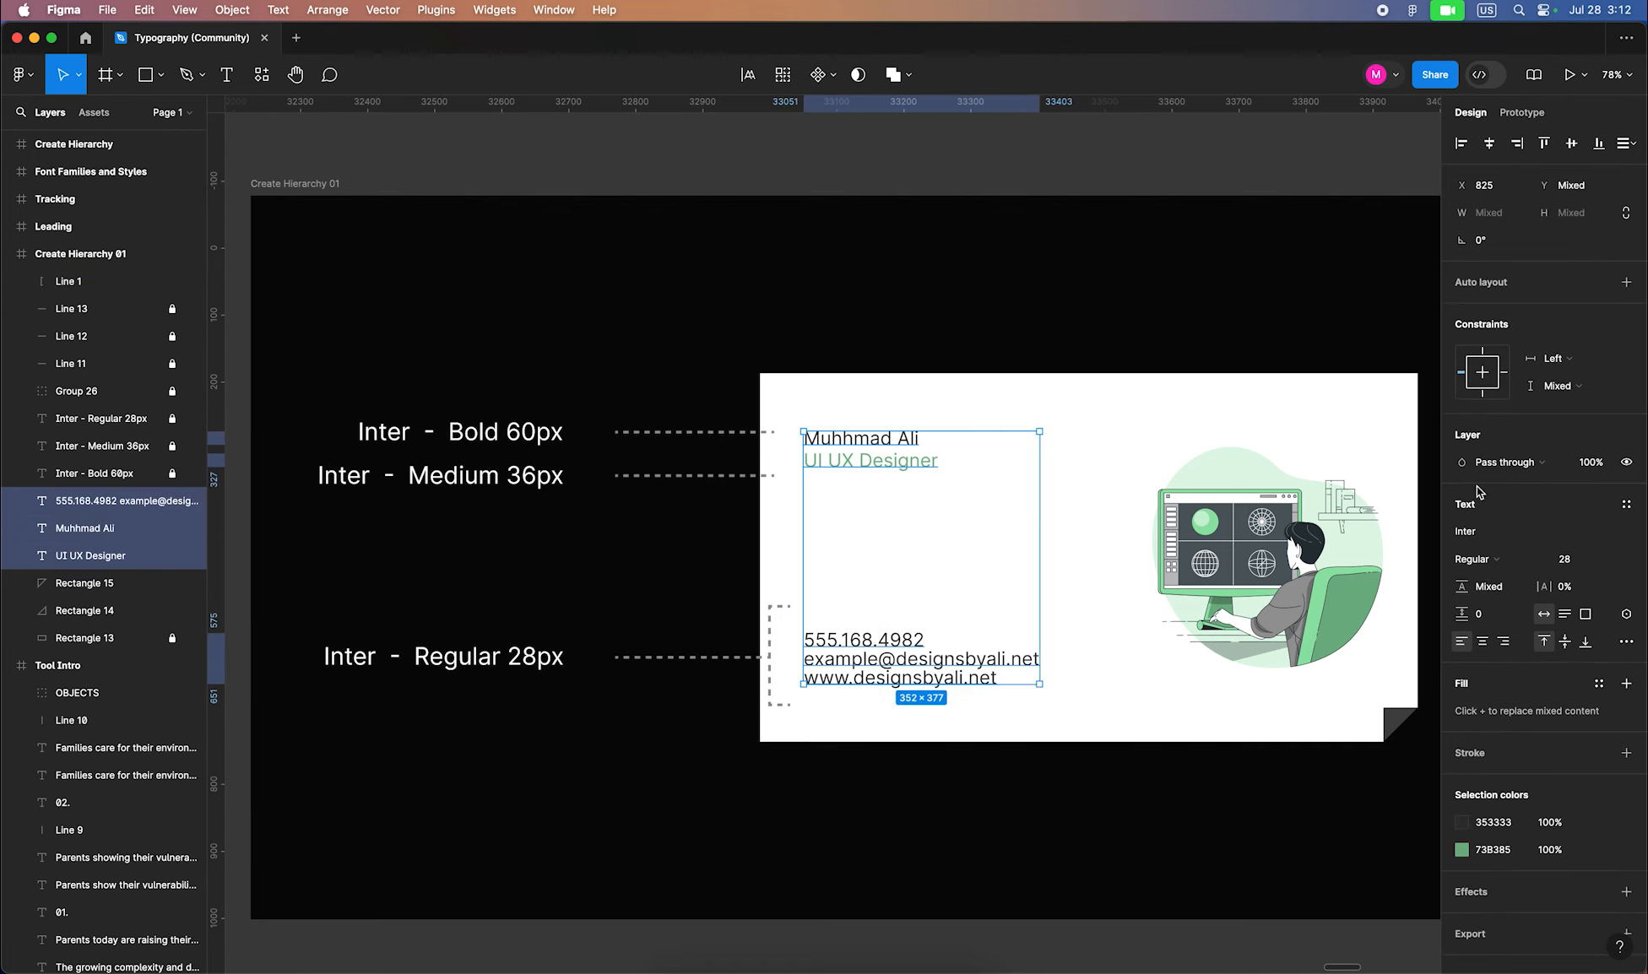
{"action": "left_click", "coordinate": [688, 414]}
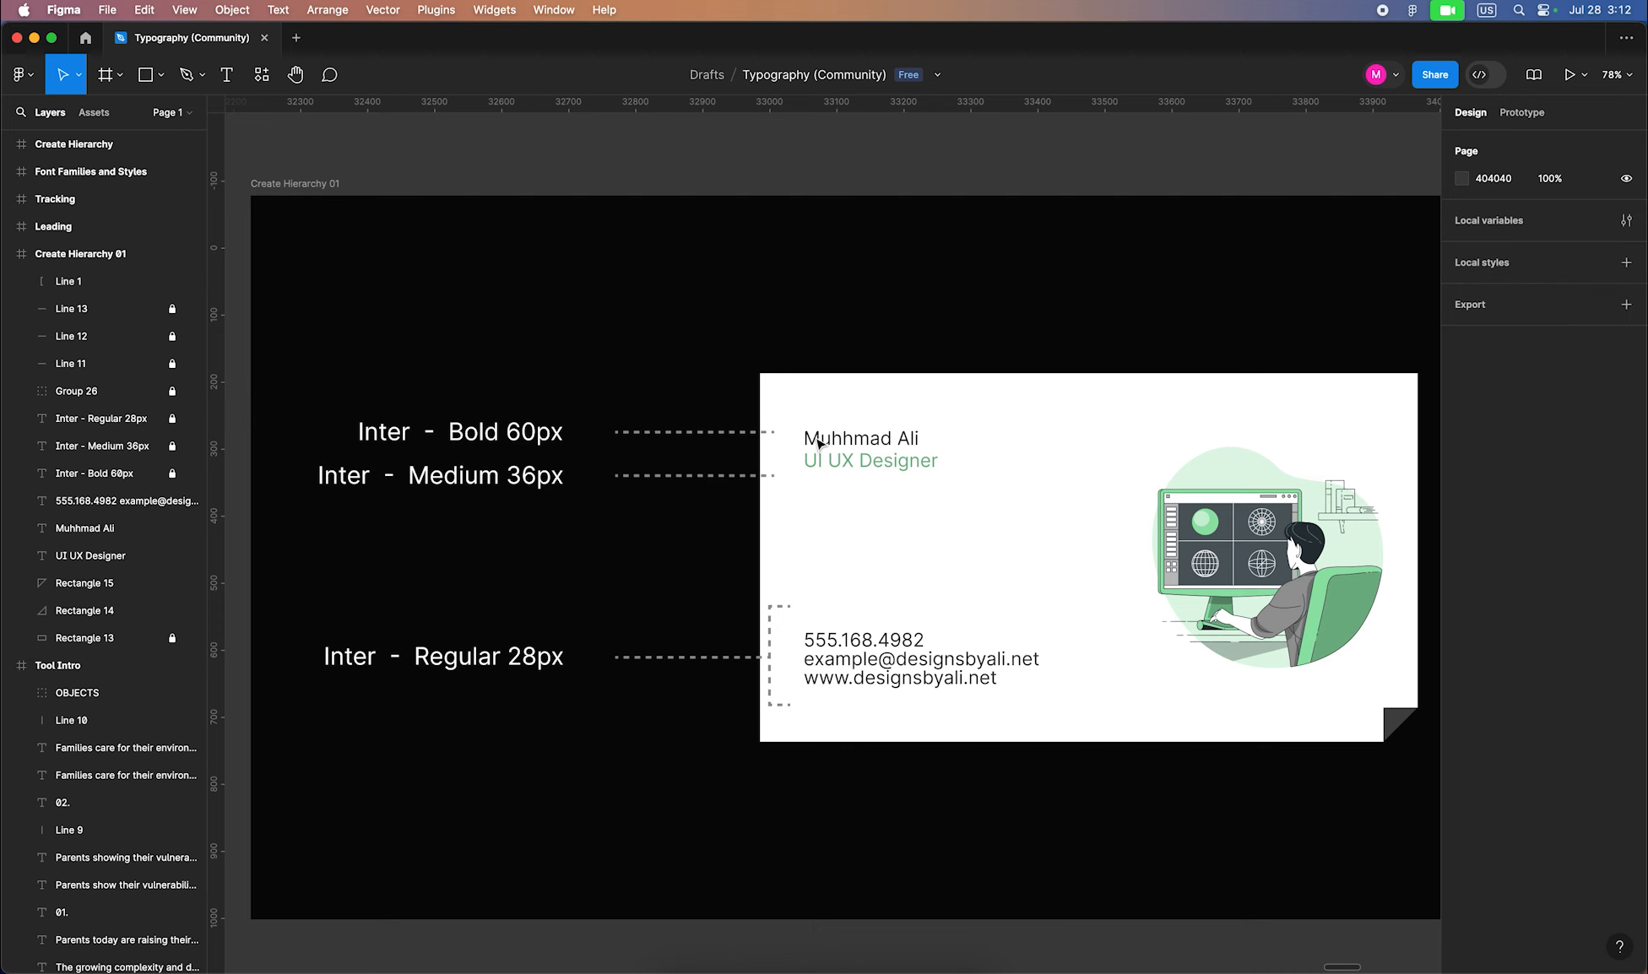
{"action": "left_click", "coordinate": [917, 445]}
{"action": "left_click", "coordinate": [1572, 508]}
{"action": "type", "text": "6"}
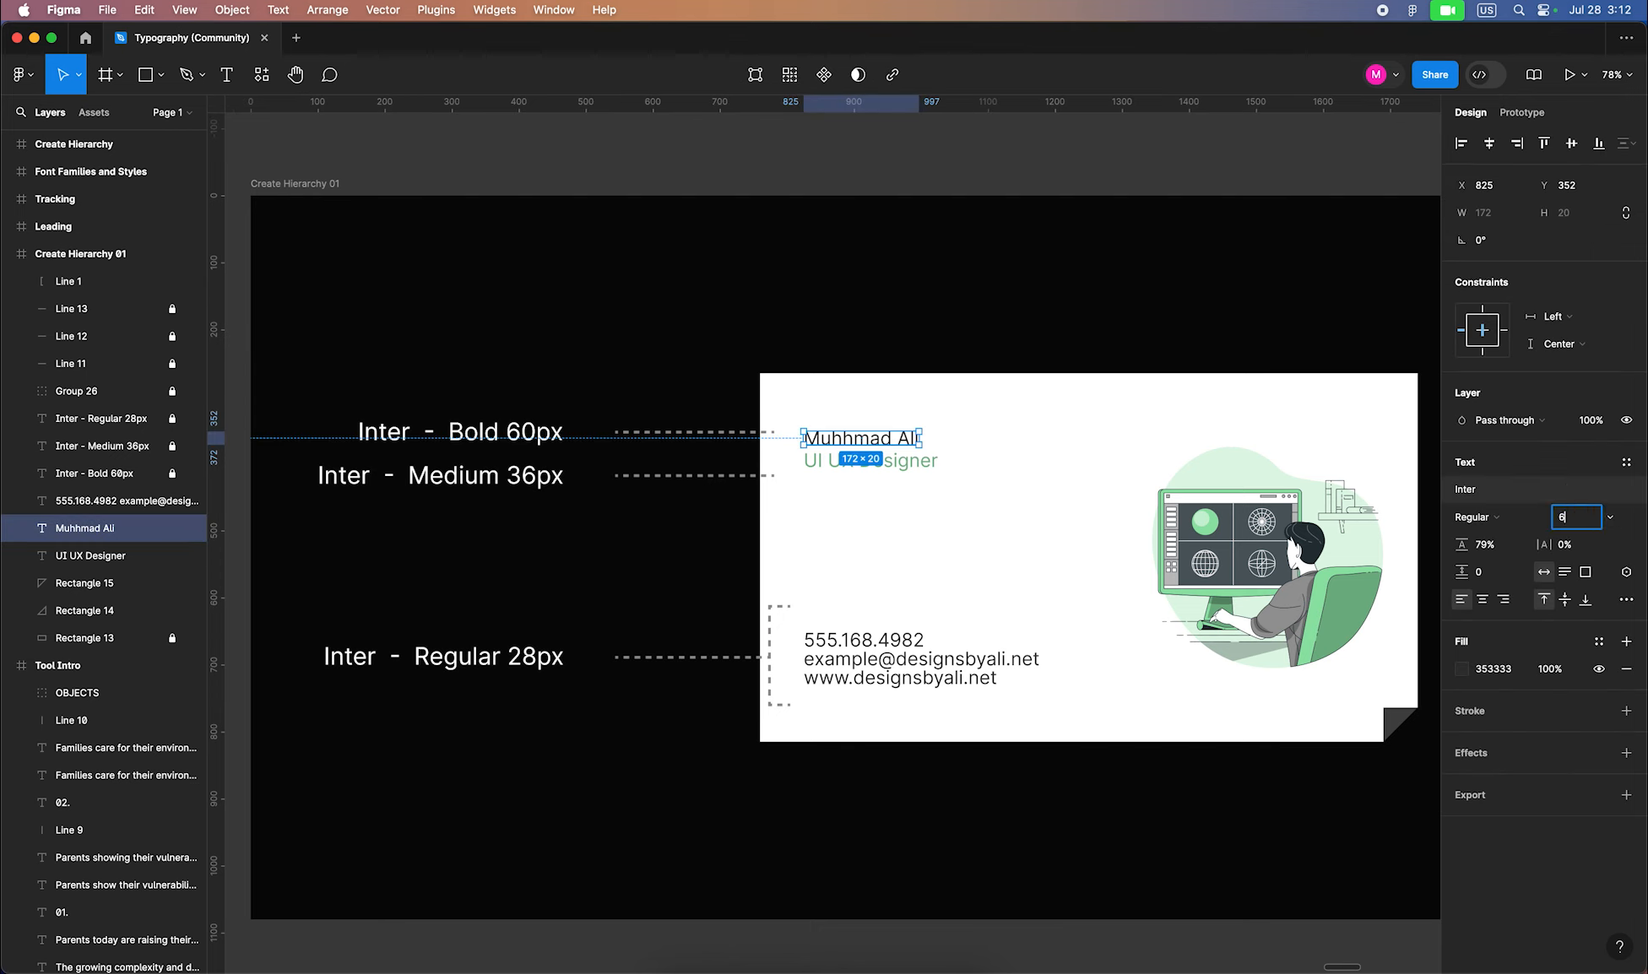
{"action": "type", "text": "0"}
{"action": "key", "text": "Return"}
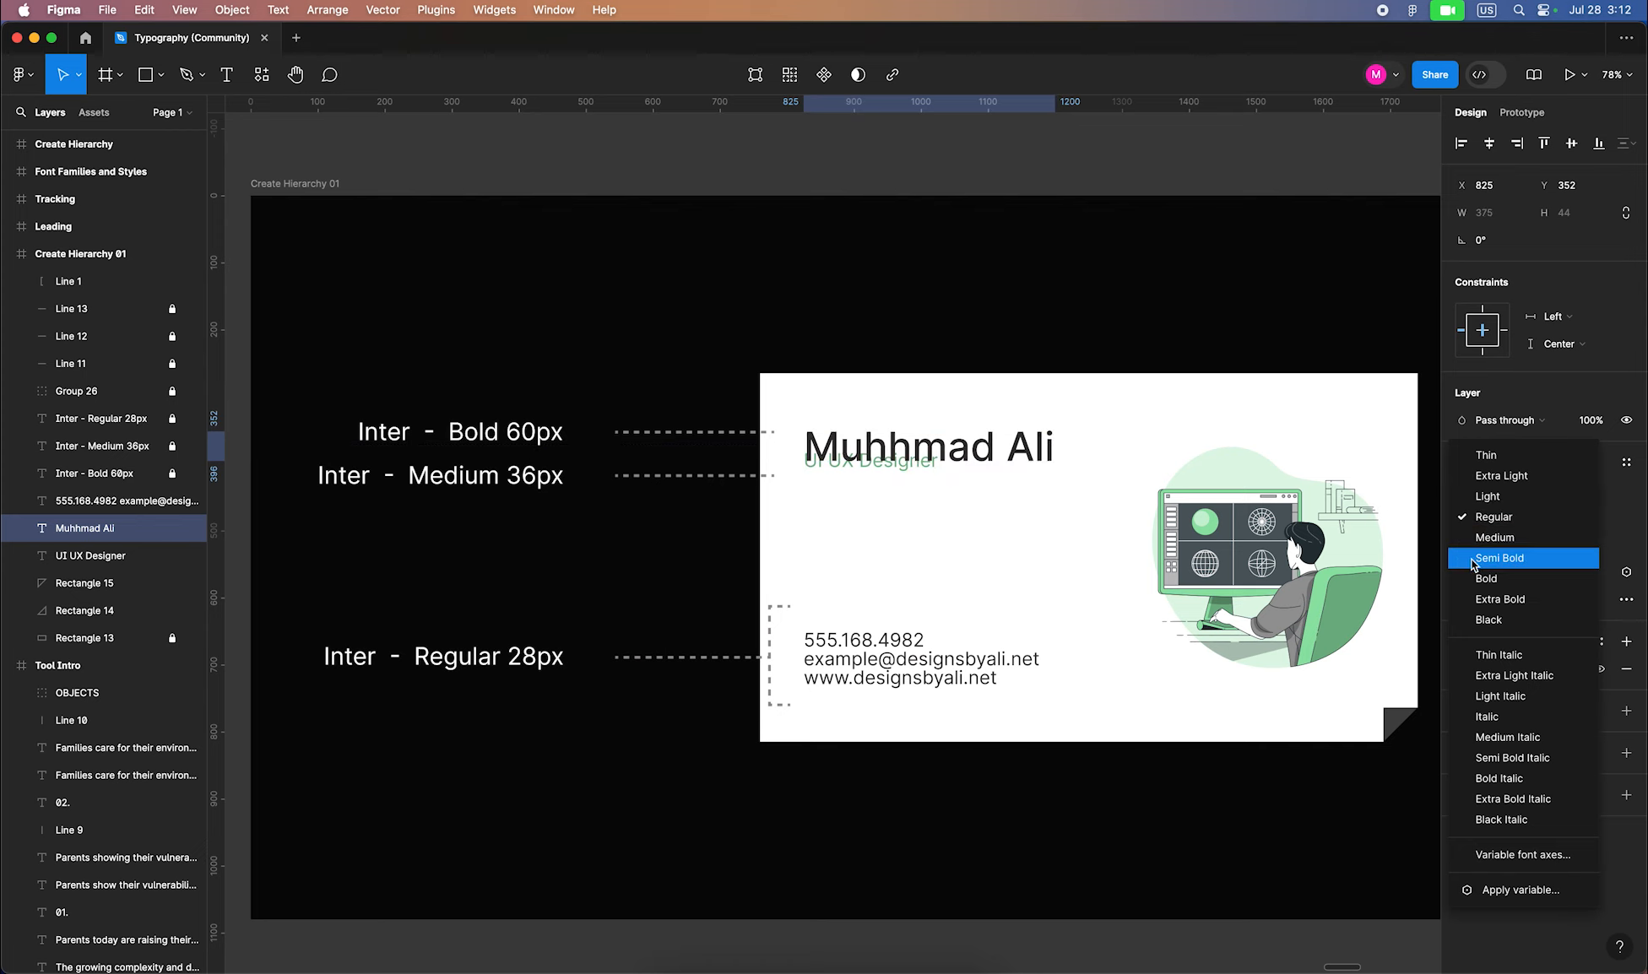
{"action": "left_click", "coordinate": [1480, 579]}
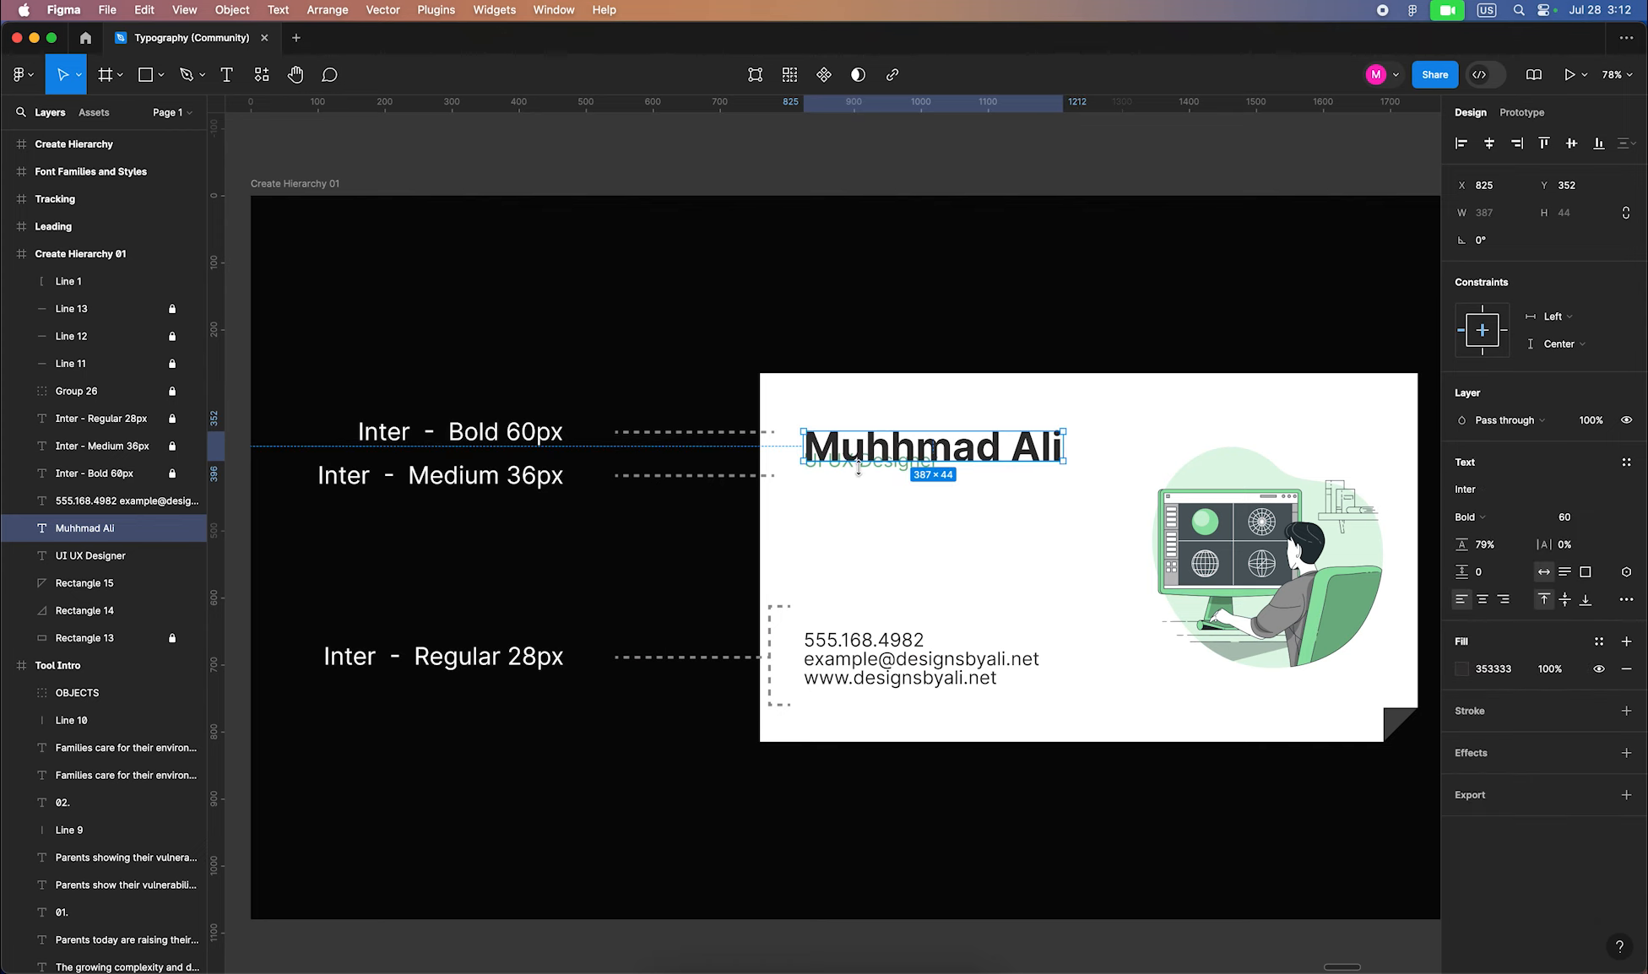
Move the UI UX Designer title just below the name and set it to 36 px Medium
{"action": "left_click", "coordinate": [881, 487]}
{"action": "left_click", "coordinate": [883, 467]}
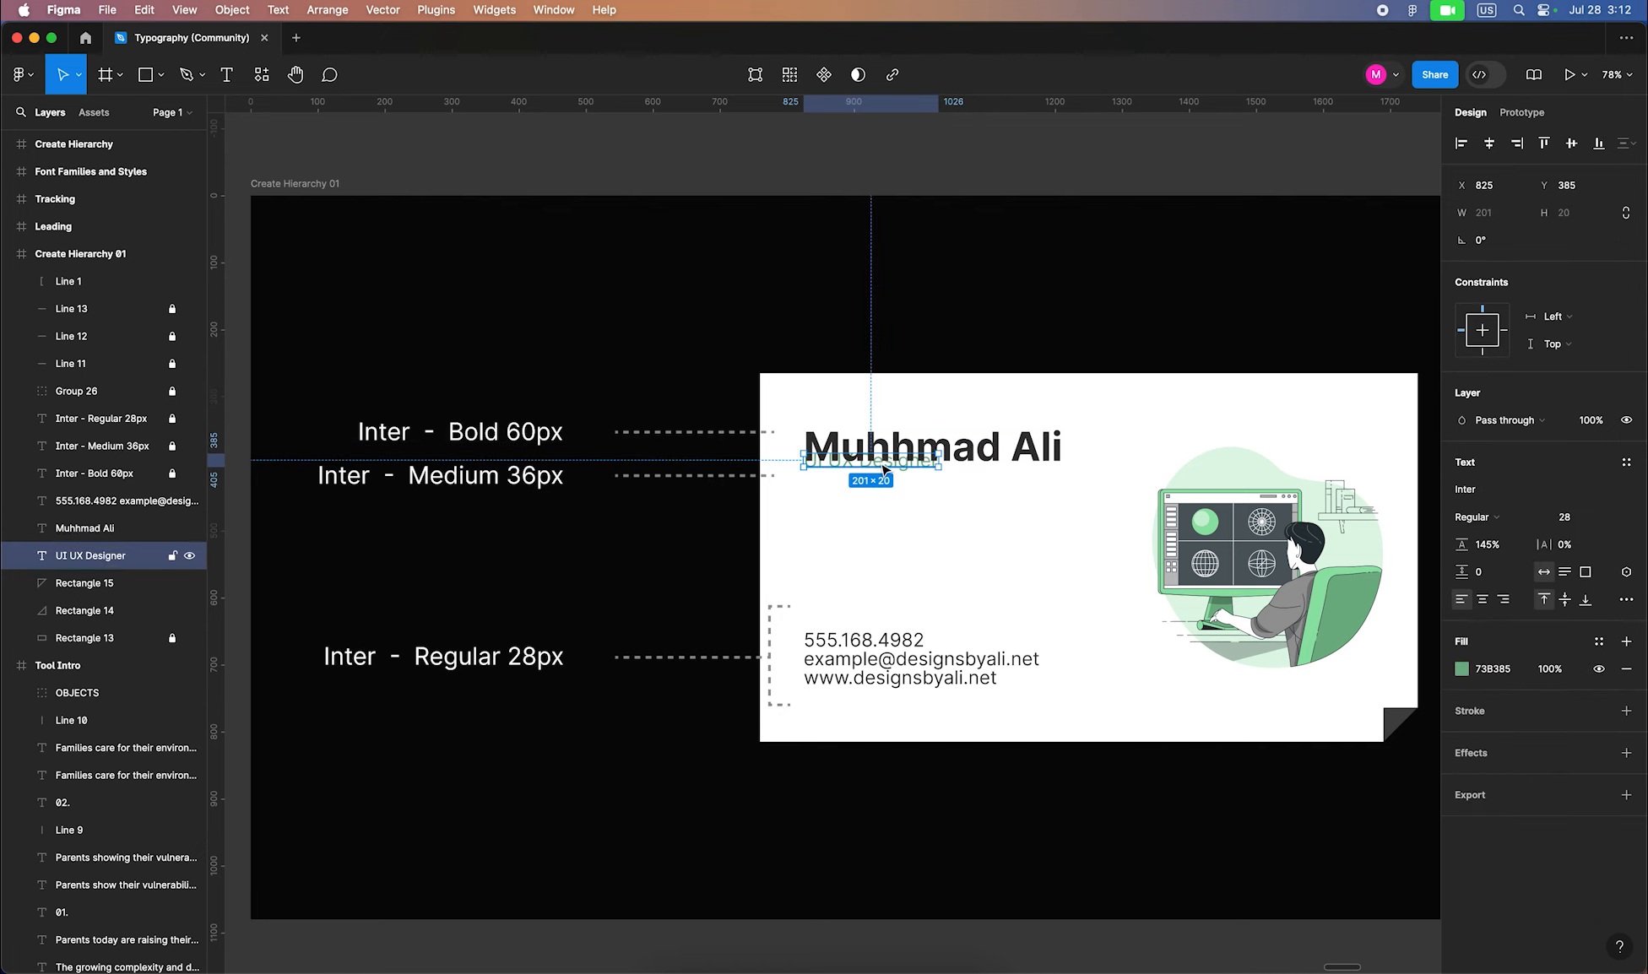
{"action": "left_click_drag", "start_coordinate": [882, 467], "coordinate": [885, 483]}
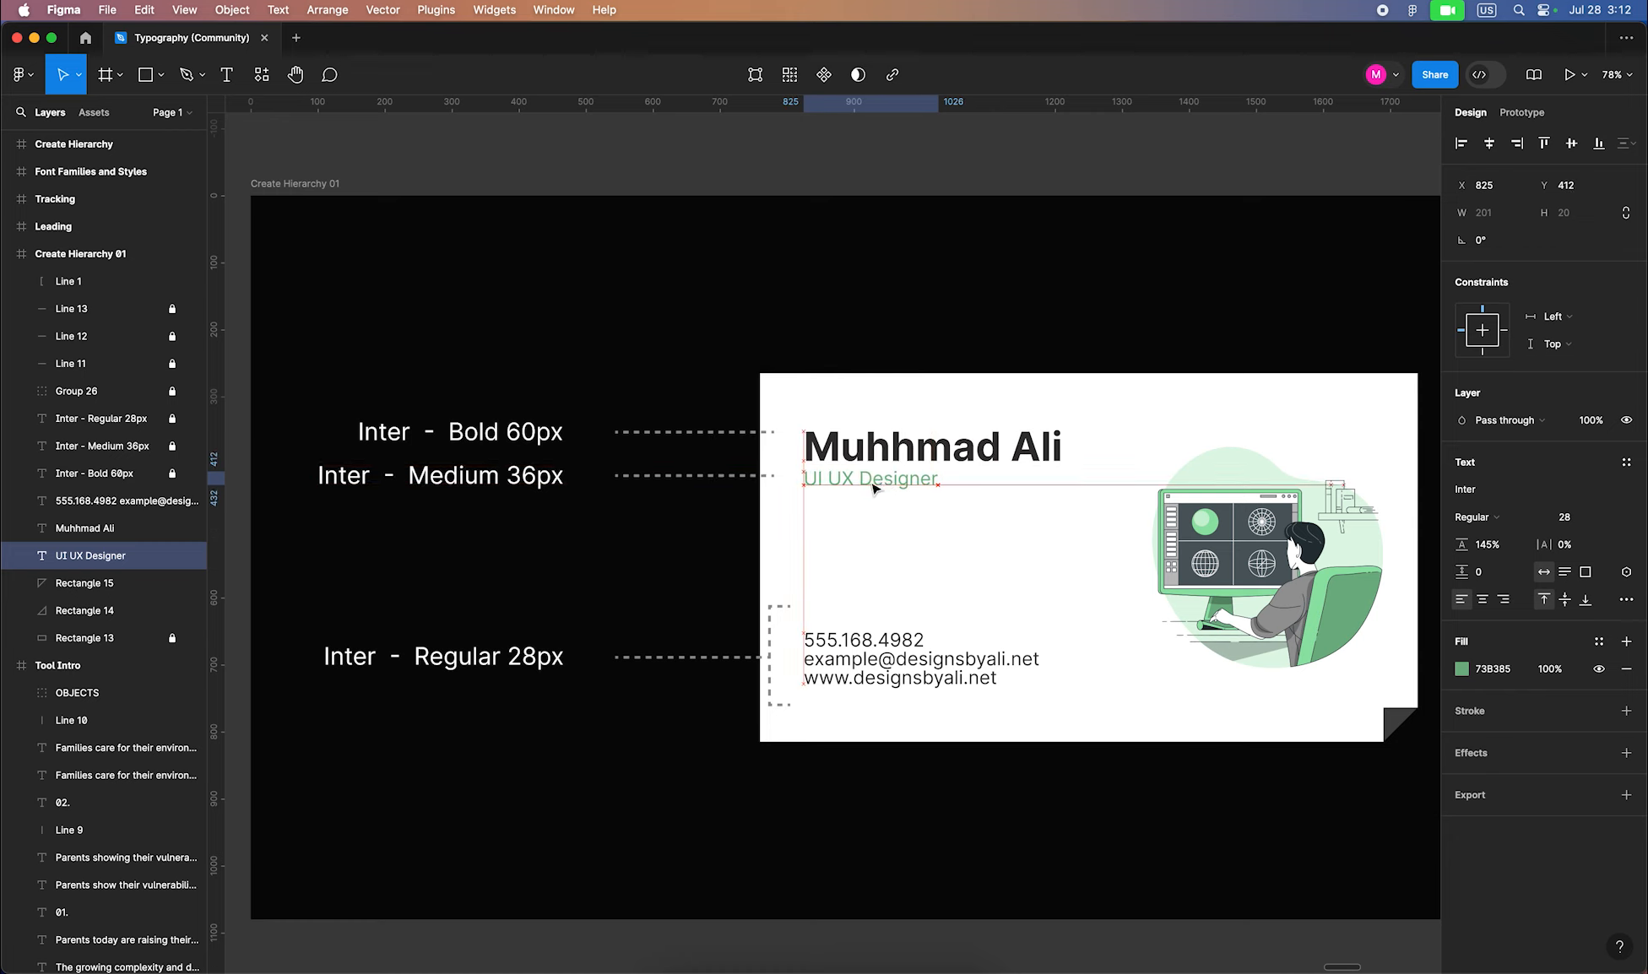
{"action": "left_click", "coordinate": [1562, 524]}
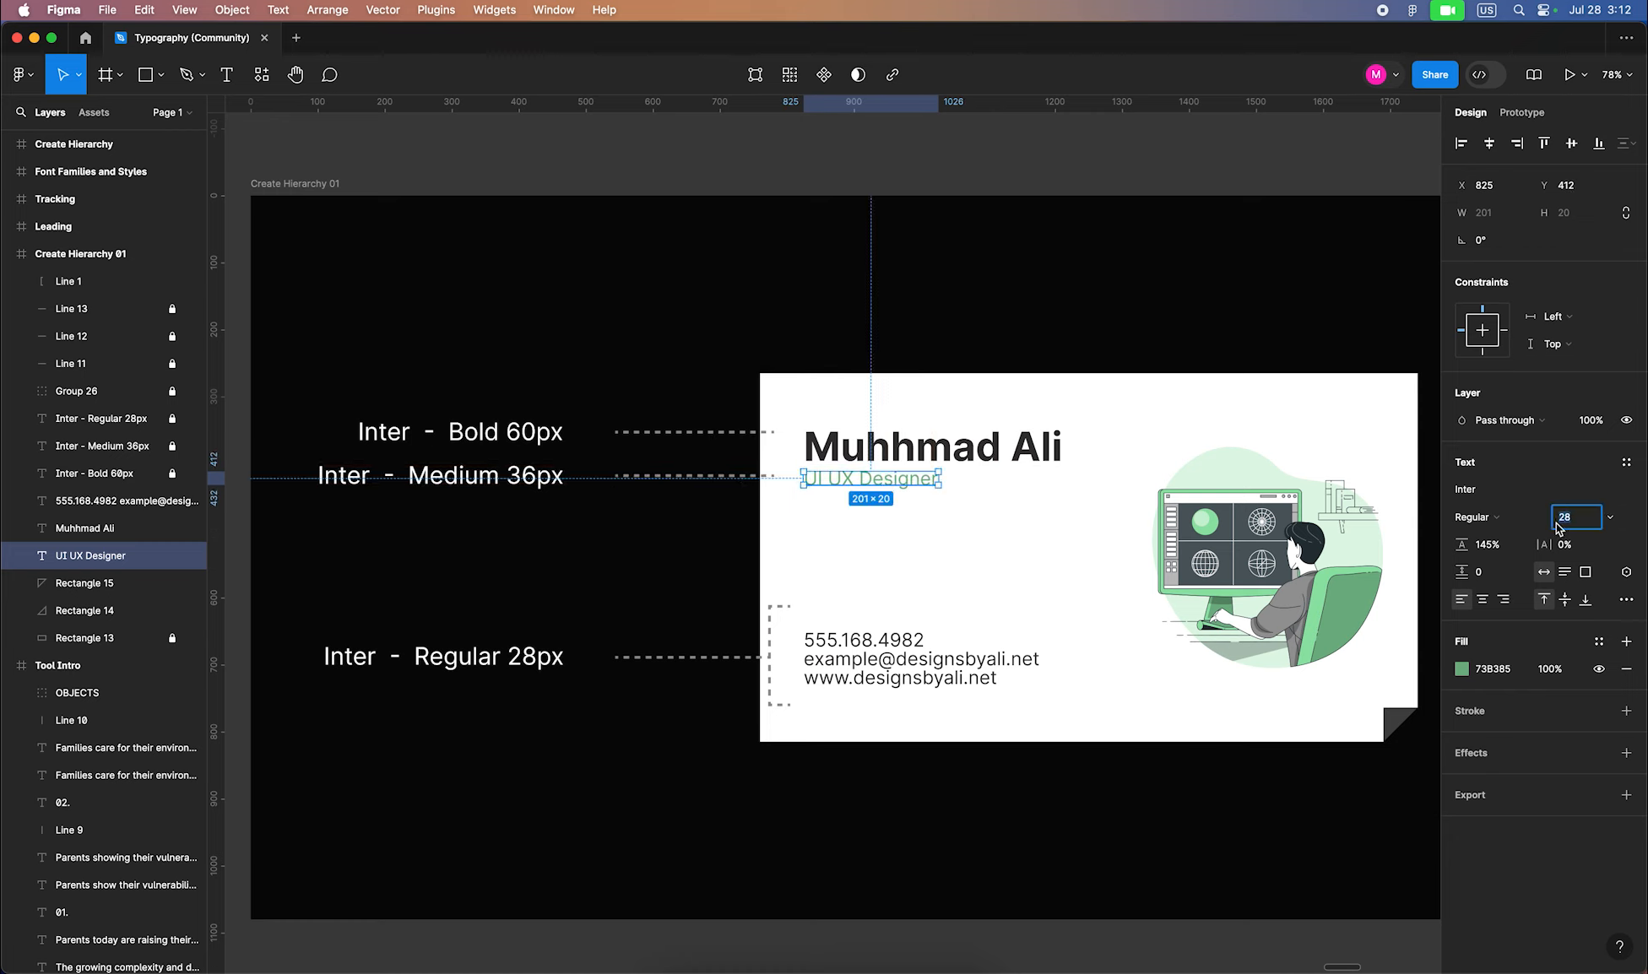
{"action": "type", "text": "36"}
{"action": "key", "text": "Return"}
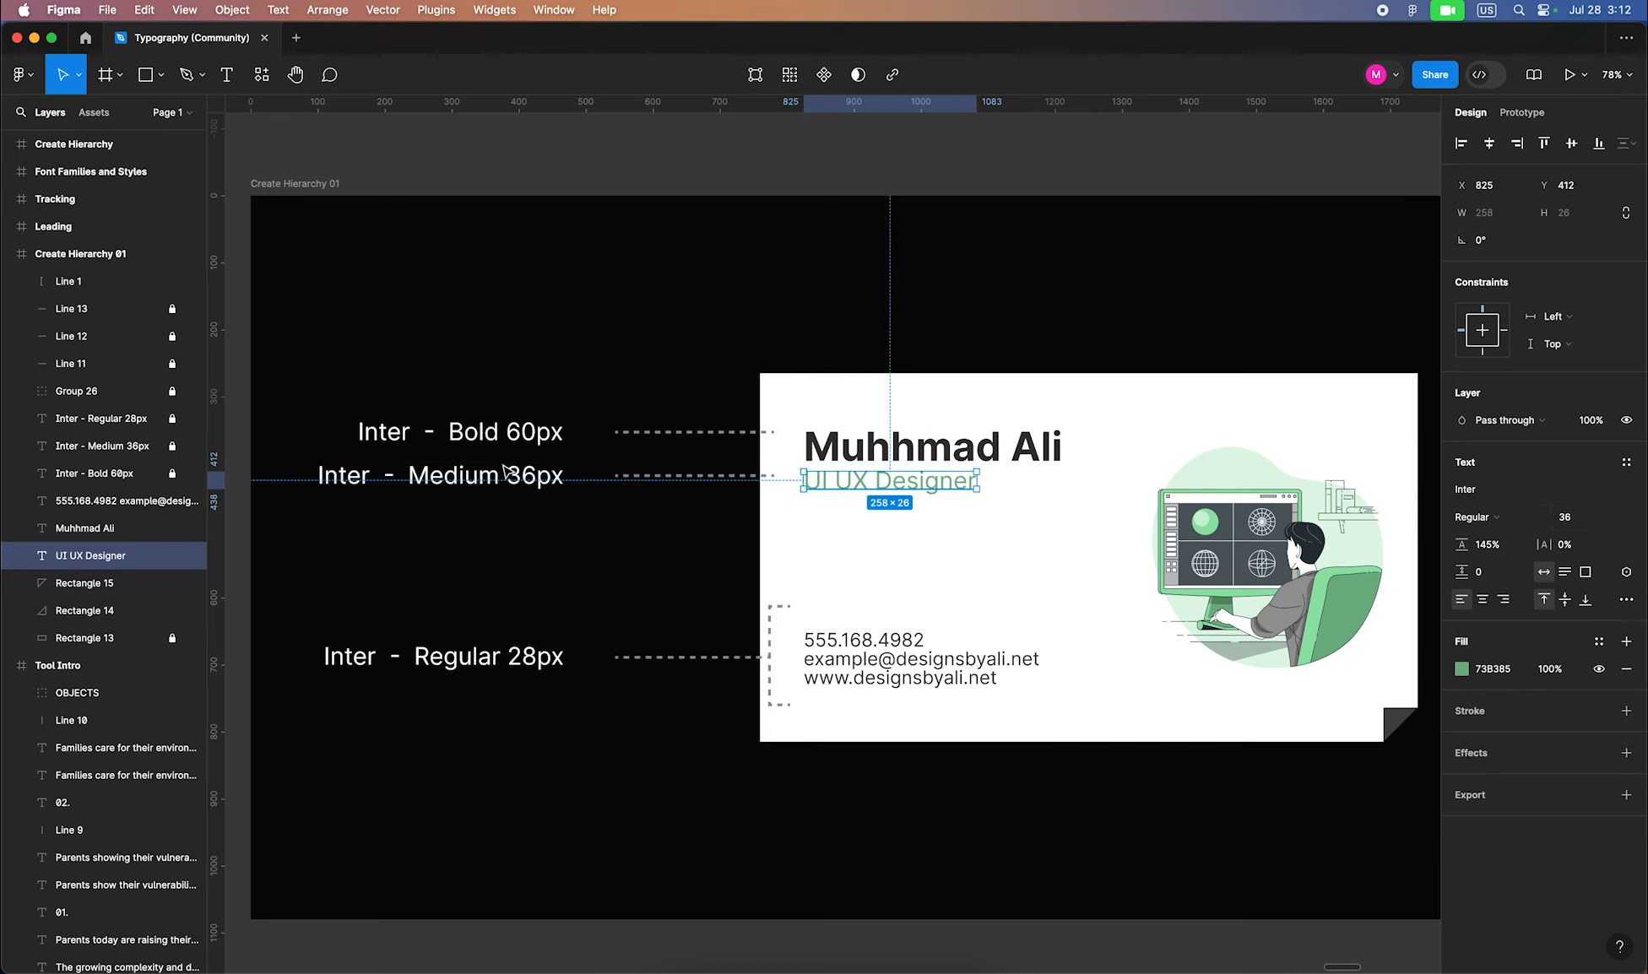
{"action": "left_click", "coordinate": [1491, 521]}
{"action": "left_click", "coordinate": [1491, 523]}
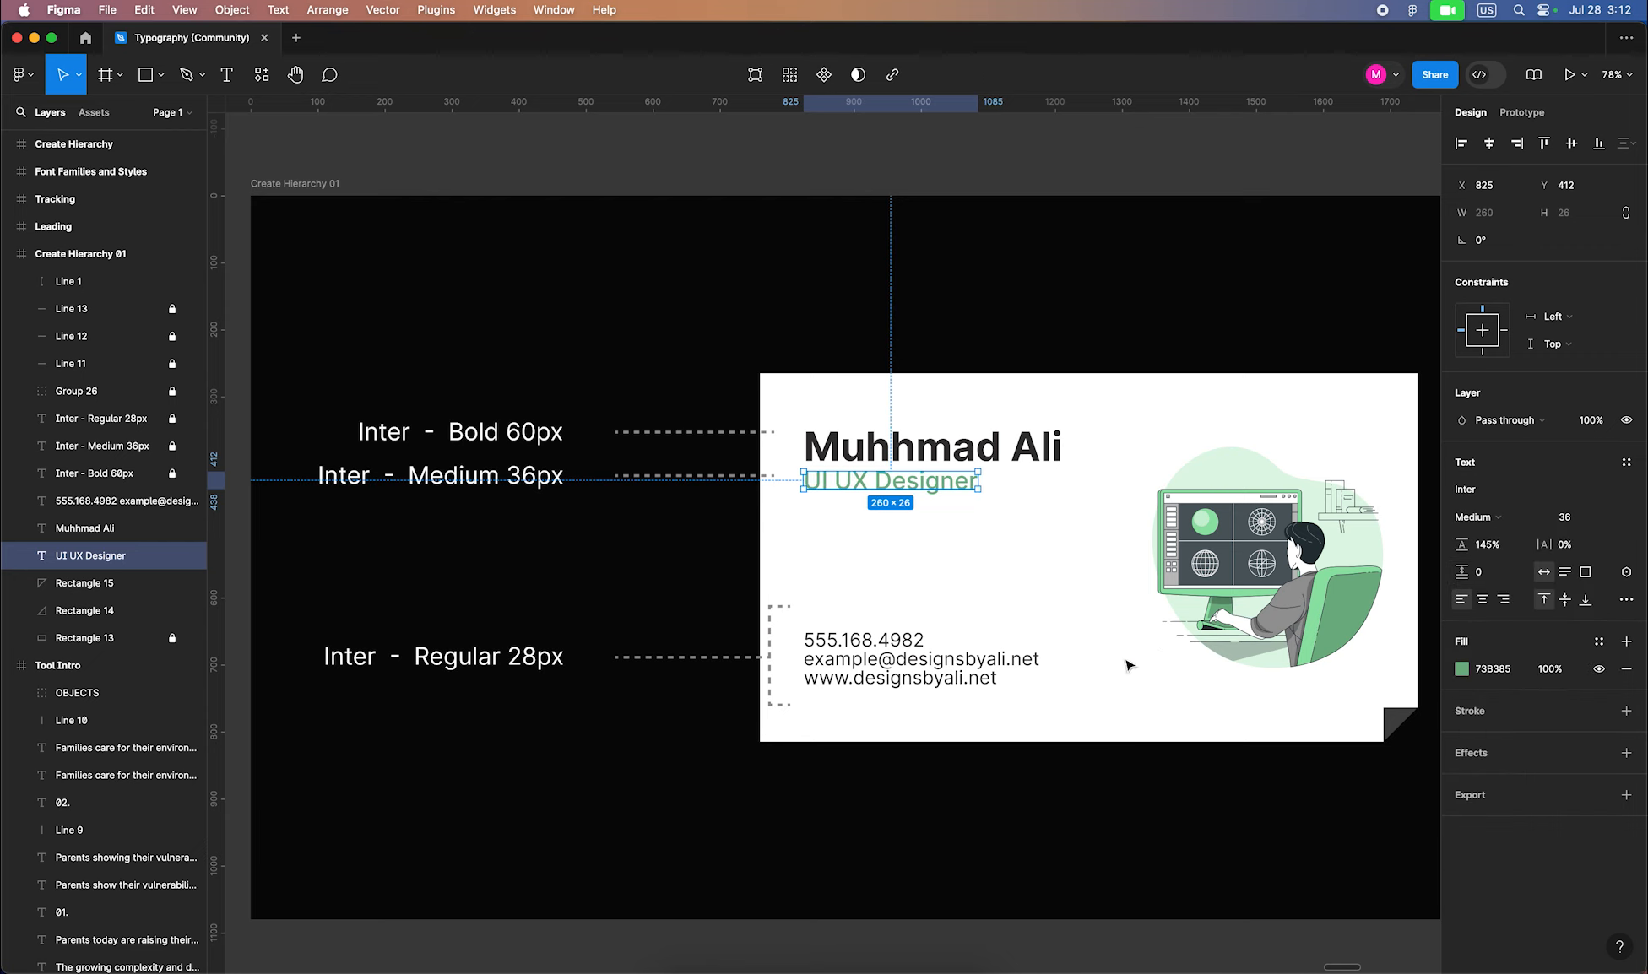
Raise the contact block's line height to 149% and nudge it up slightly
{"action": "left_click", "coordinate": [896, 660]}
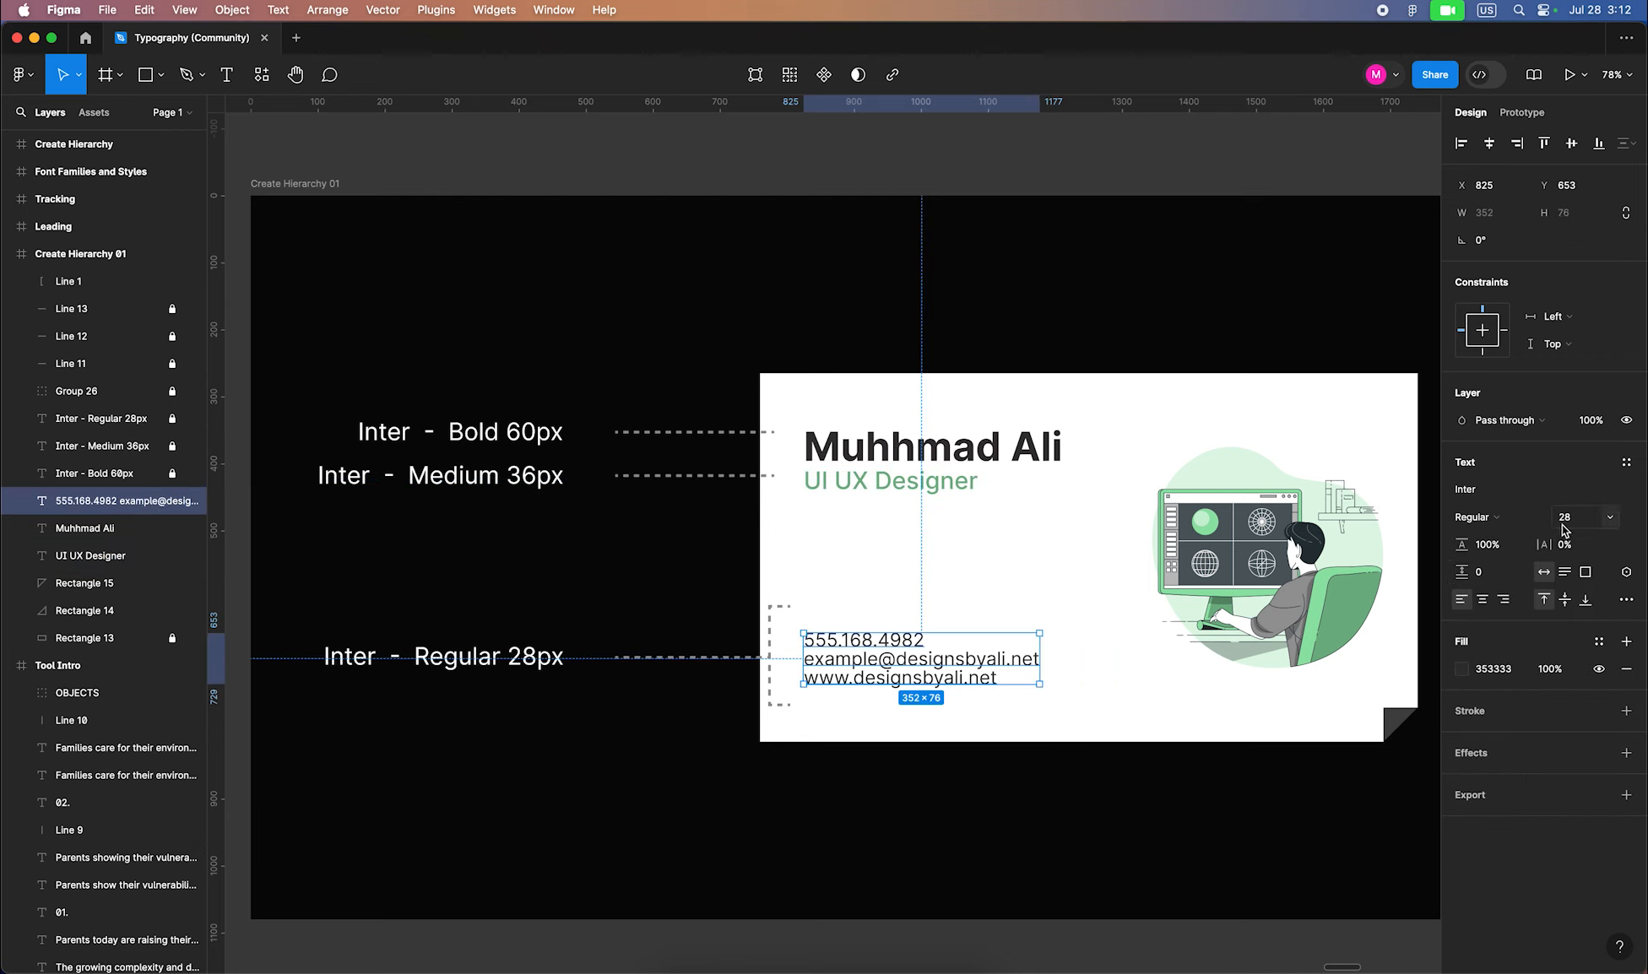
{"action": "left_click", "coordinate": [1483, 551]}
{"action": "key", "text": "Up"}
{"action": "key", "text": "Up"}
{"action": "key", "text": "Up"}
{"action": "key", "text": "Up"}
{"action": "key", "text": "Up"}
{"action": "key", "text": "Up"}
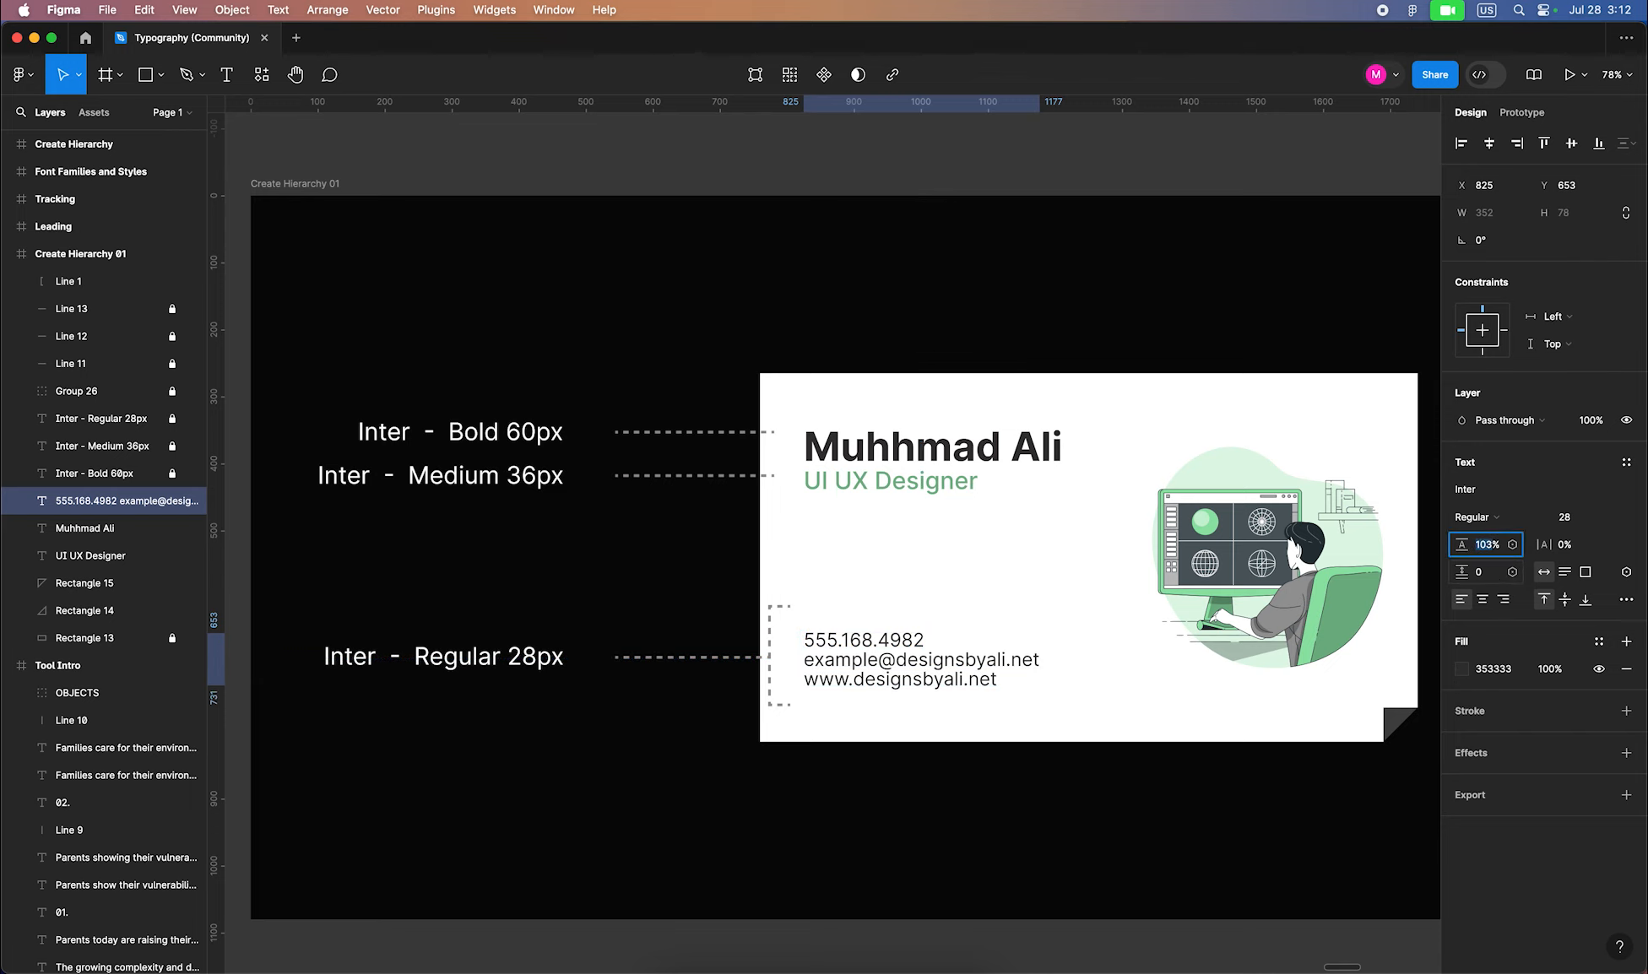
{"action": "key", "text": "Up"}
{"action": "key", "text": "Up"}
{"action": "key", "text": "Up"}
{"action": "key", "text": "Up"}
{"action": "key", "text": "Up"}
{"action": "key", "text": "Up"}
{"action": "key", "text": "Up"}
{"action": "key", "text": "Up"}
{"action": "key", "text": "Up"}
{"action": "key", "text": "Up"}
{"action": "key", "text": "Up"}
{"action": "key", "text": "Up"}
{"action": "key", "text": "Up"}
{"action": "key", "text": "Up"}
{"action": "key", "text": "Up"}
{"action": "key", "text": "Up"}
{"action": "key", "text": "Up"}
{"action": "key", "text": "Up"}
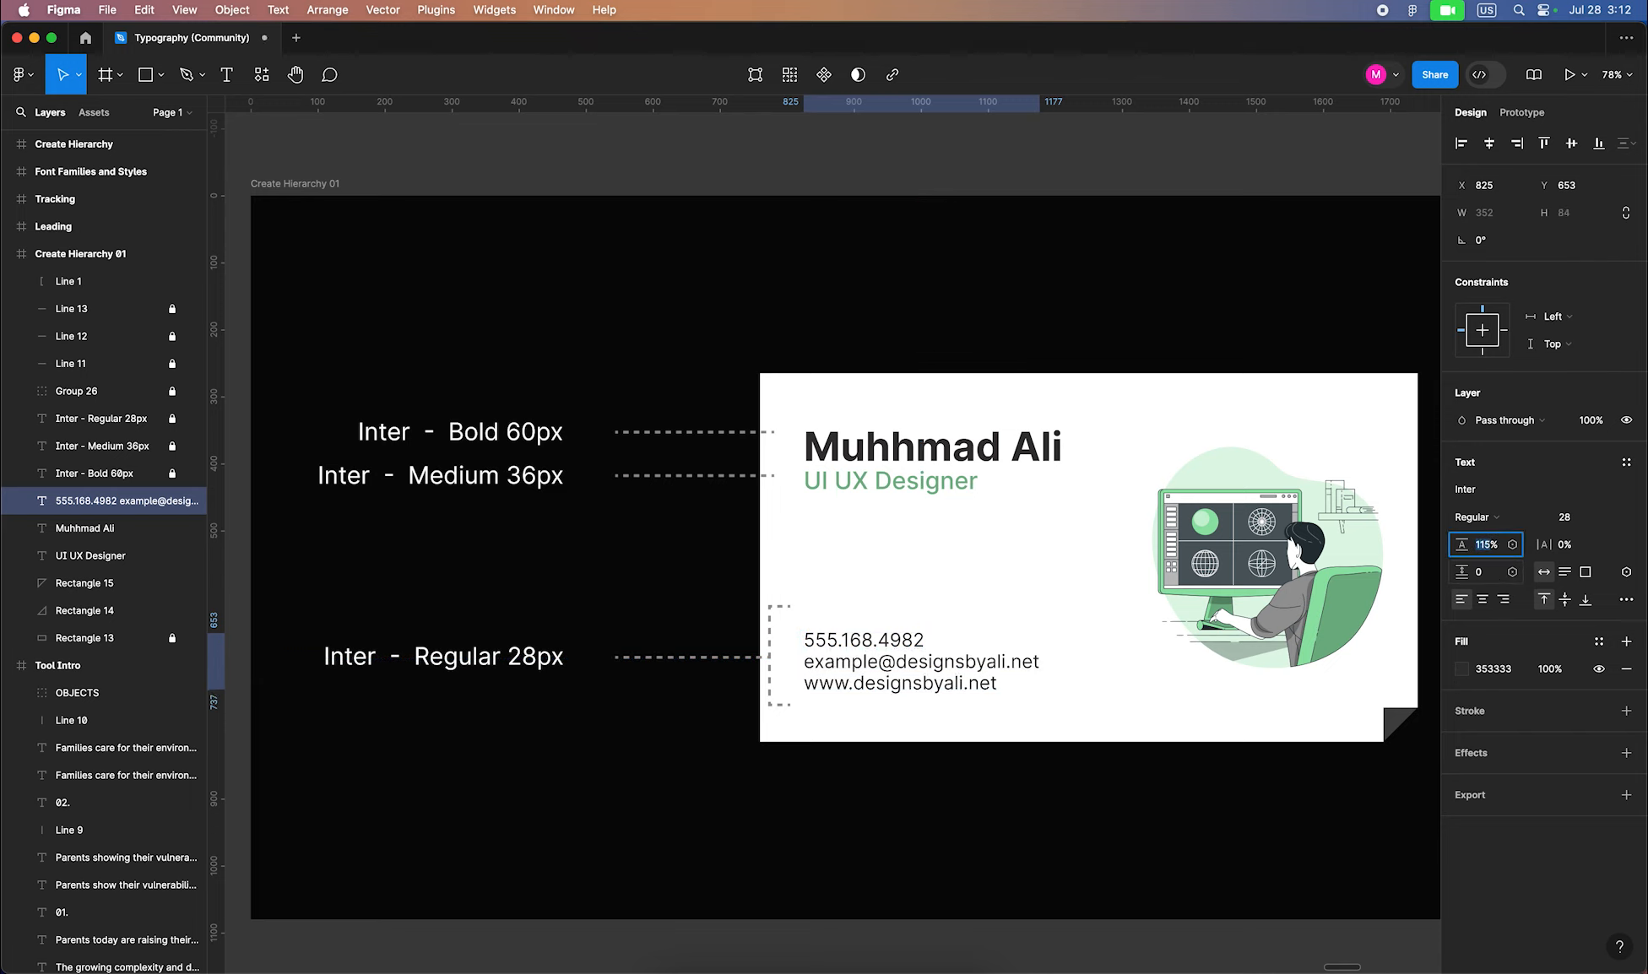
{"action": "key", "text": "Return"}
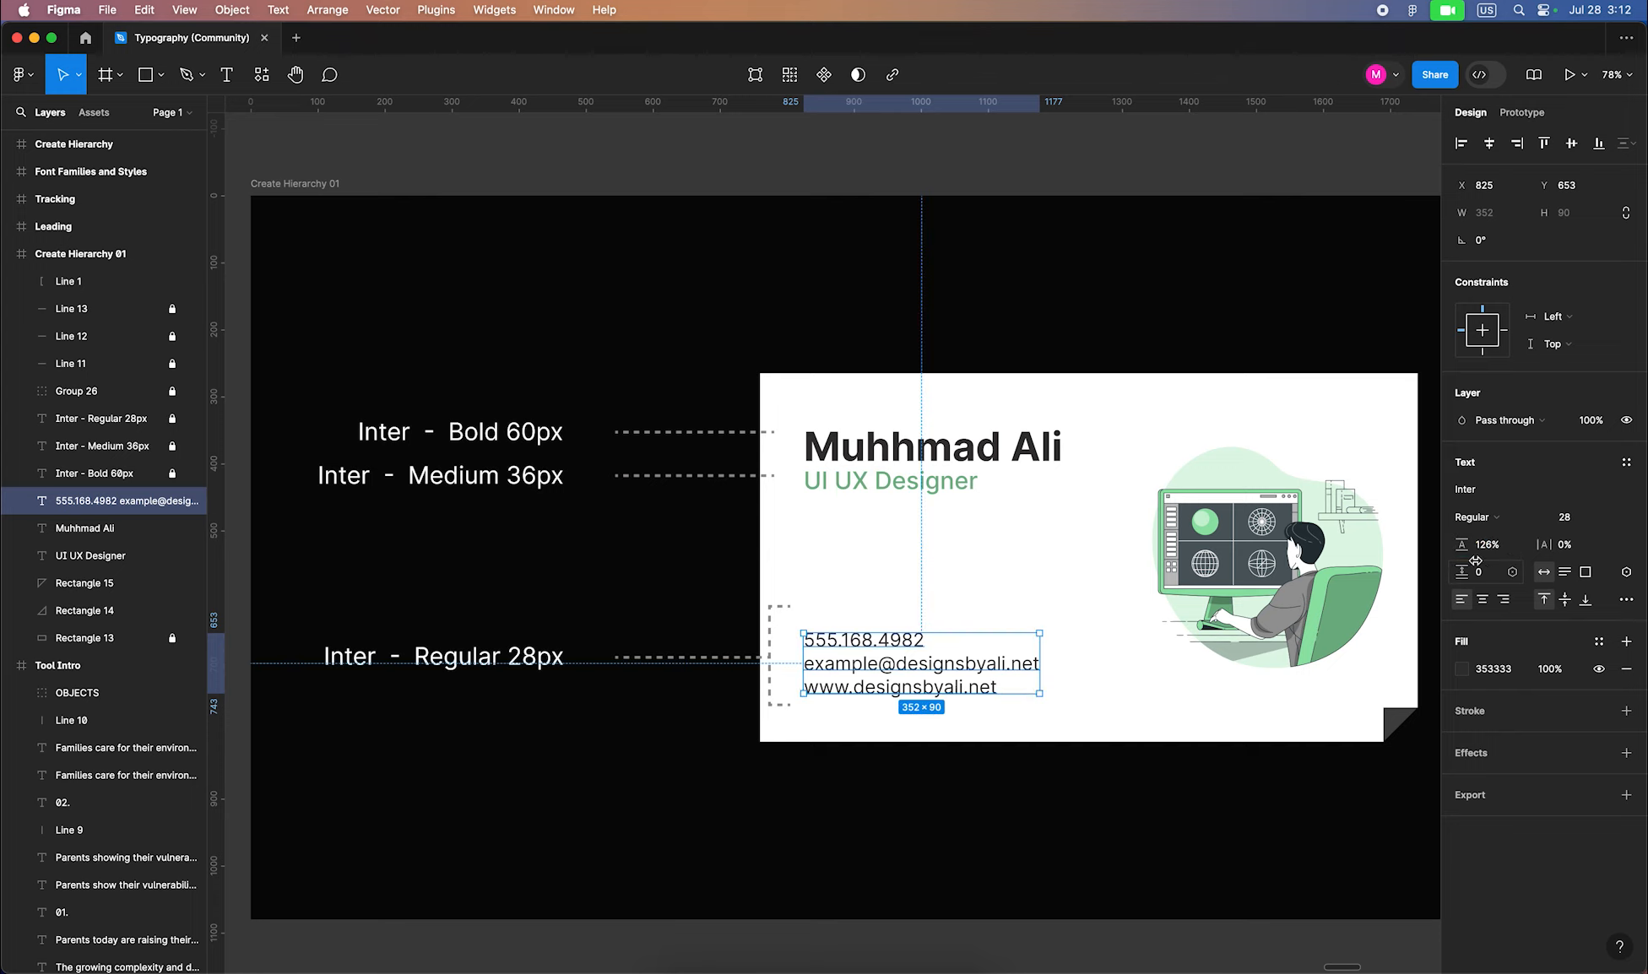
{"action": "left_click_drag", "start_coordinate": [1476, 560], "coordinate": [1495, 560]}
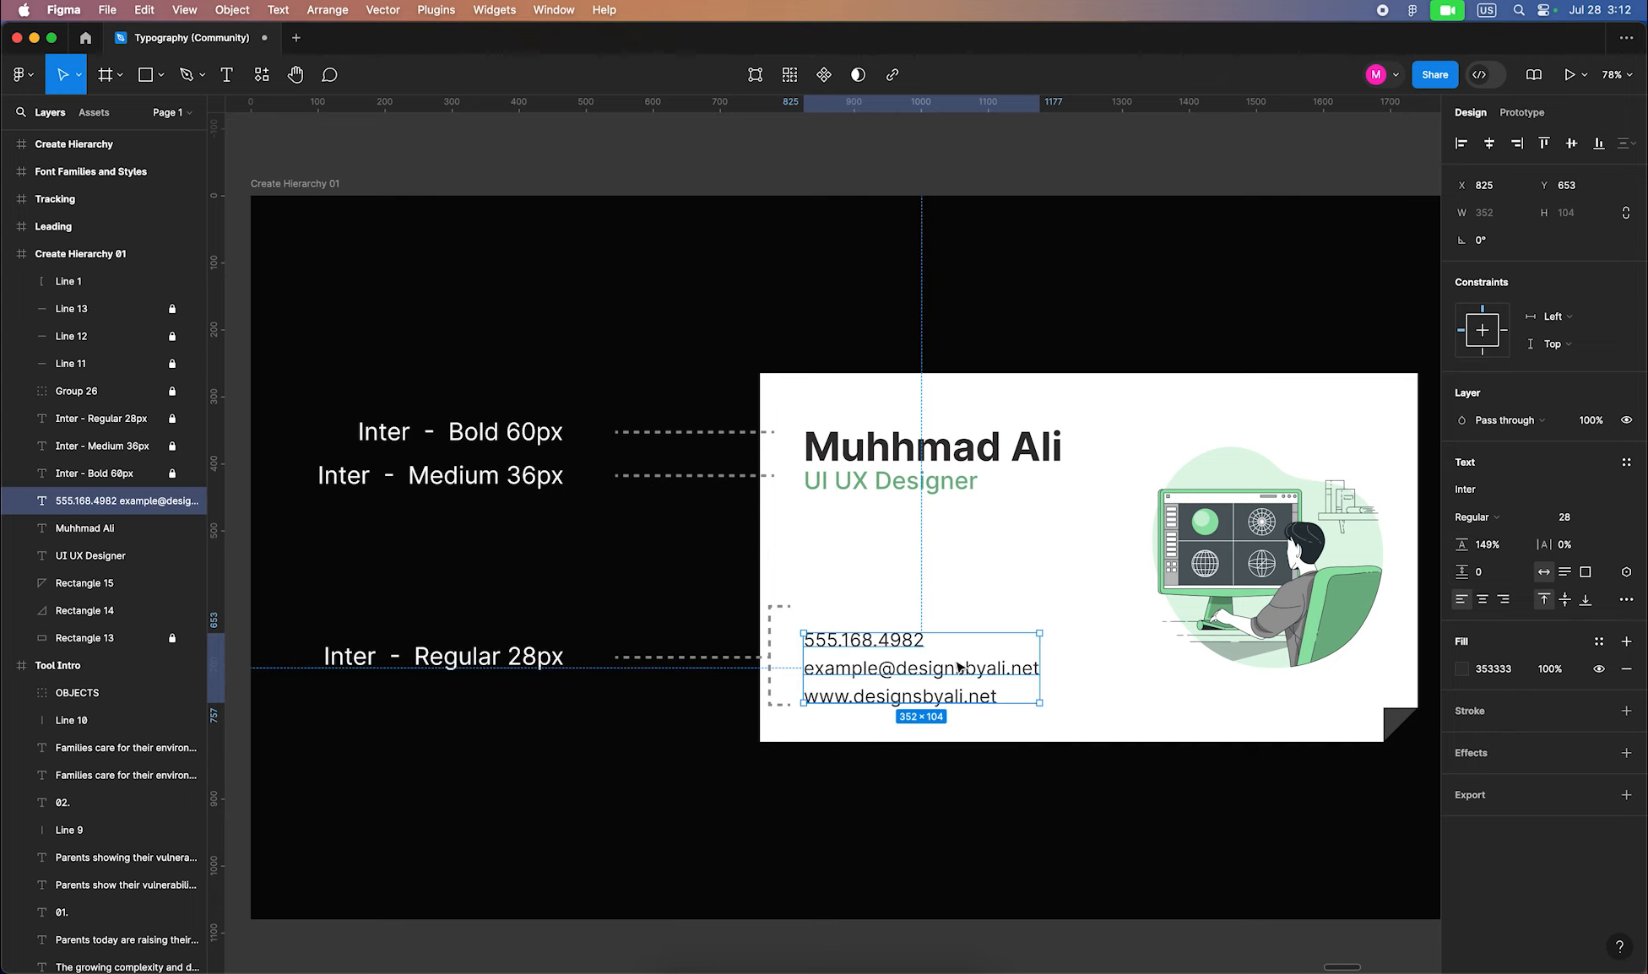
{"action": "left_click_drag", "start_coordinate": [890, 676], "coordinate": [890, 667]}
{"action": "left_click", "coordinate": [939, 510]}
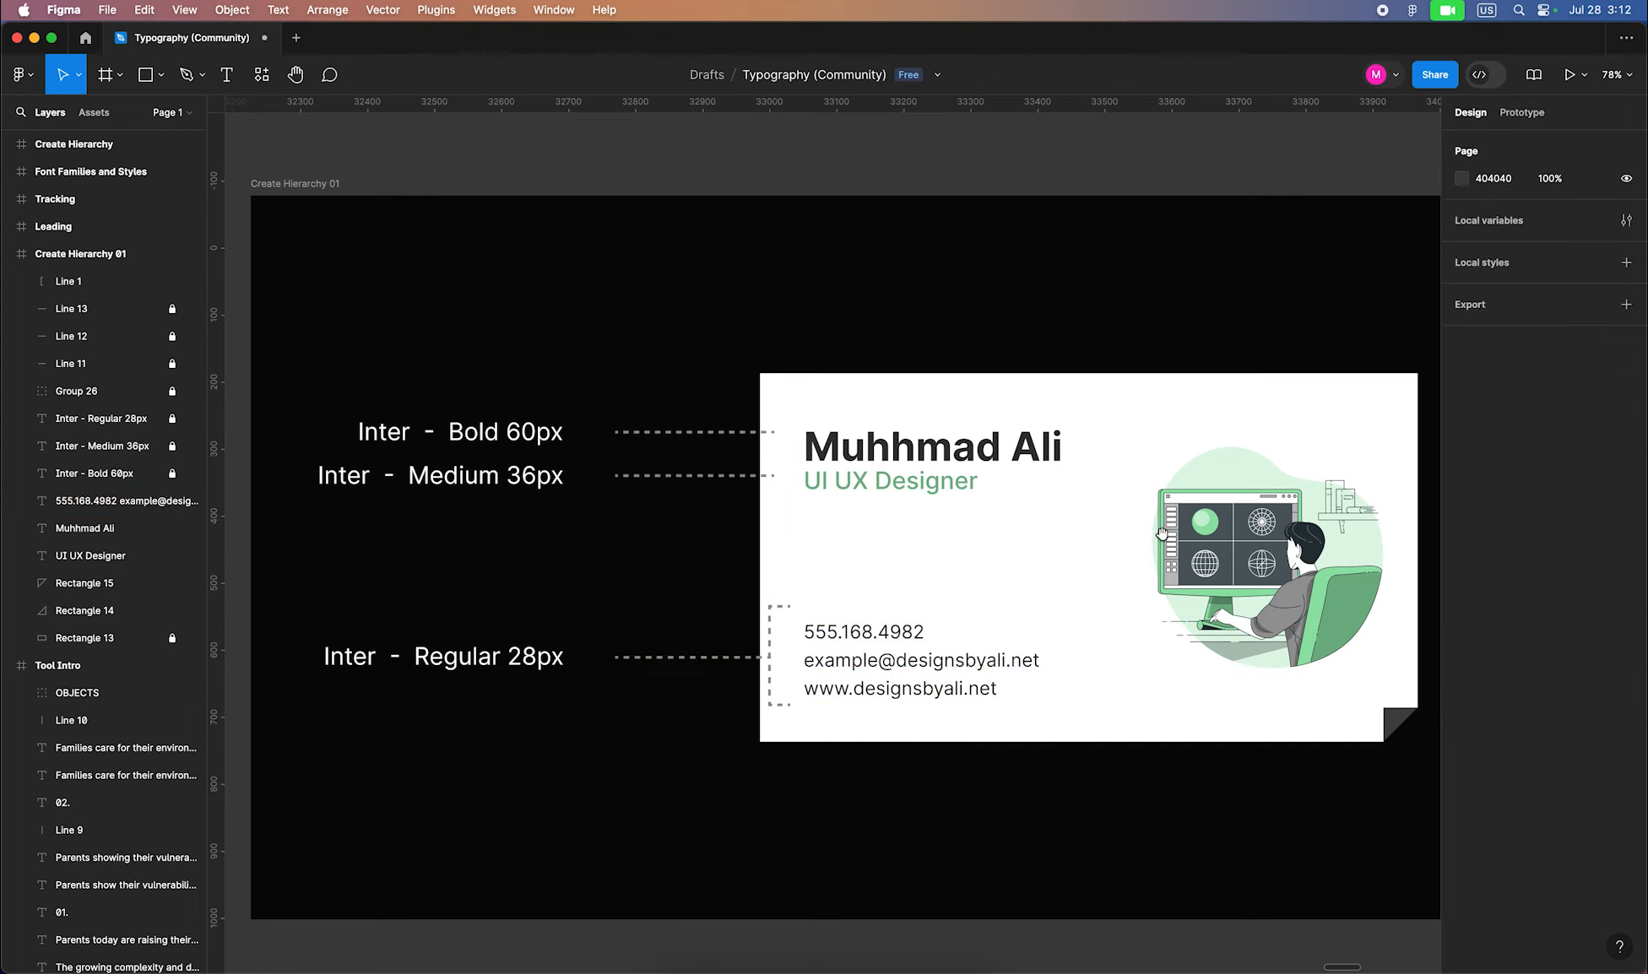
{"action": "scroll", "coordinate": [1162, 533], "scroll_direction": "right", "scroll_amount": 15}
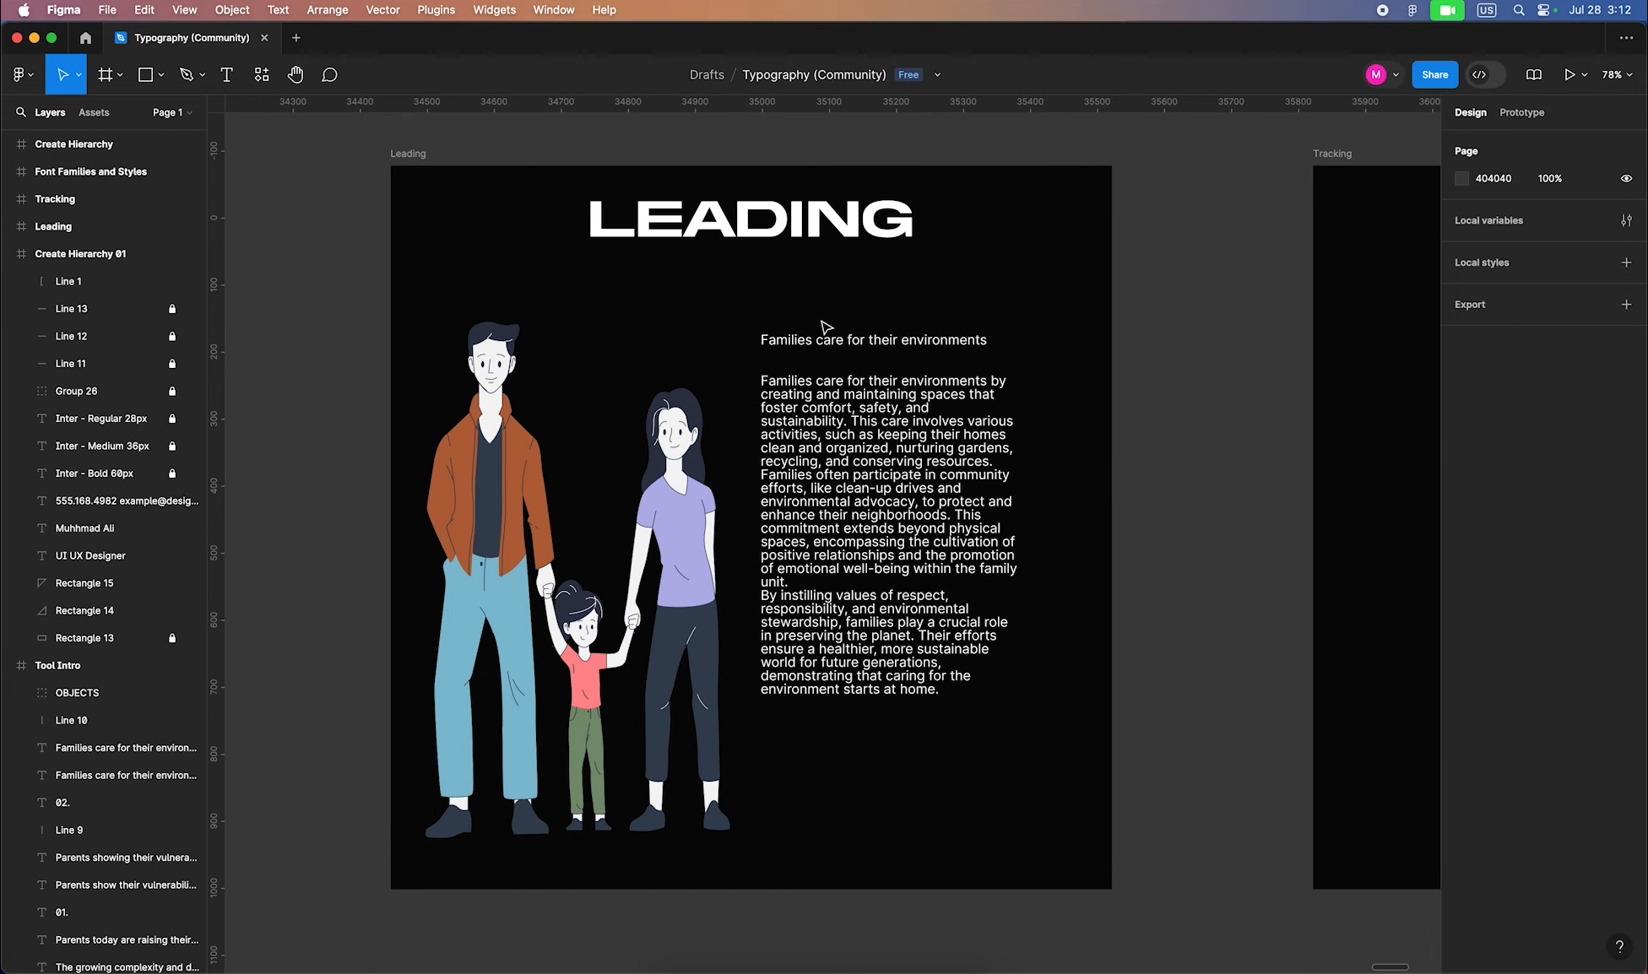
Set the Leading heading to 40 px with 119% line height and move it up
{"action": "left_click_drag", "start_coordinate": [891, 349], "coordinate": [896, 298]}
{"action": "left_click", "coordinate": [1578, 519]}
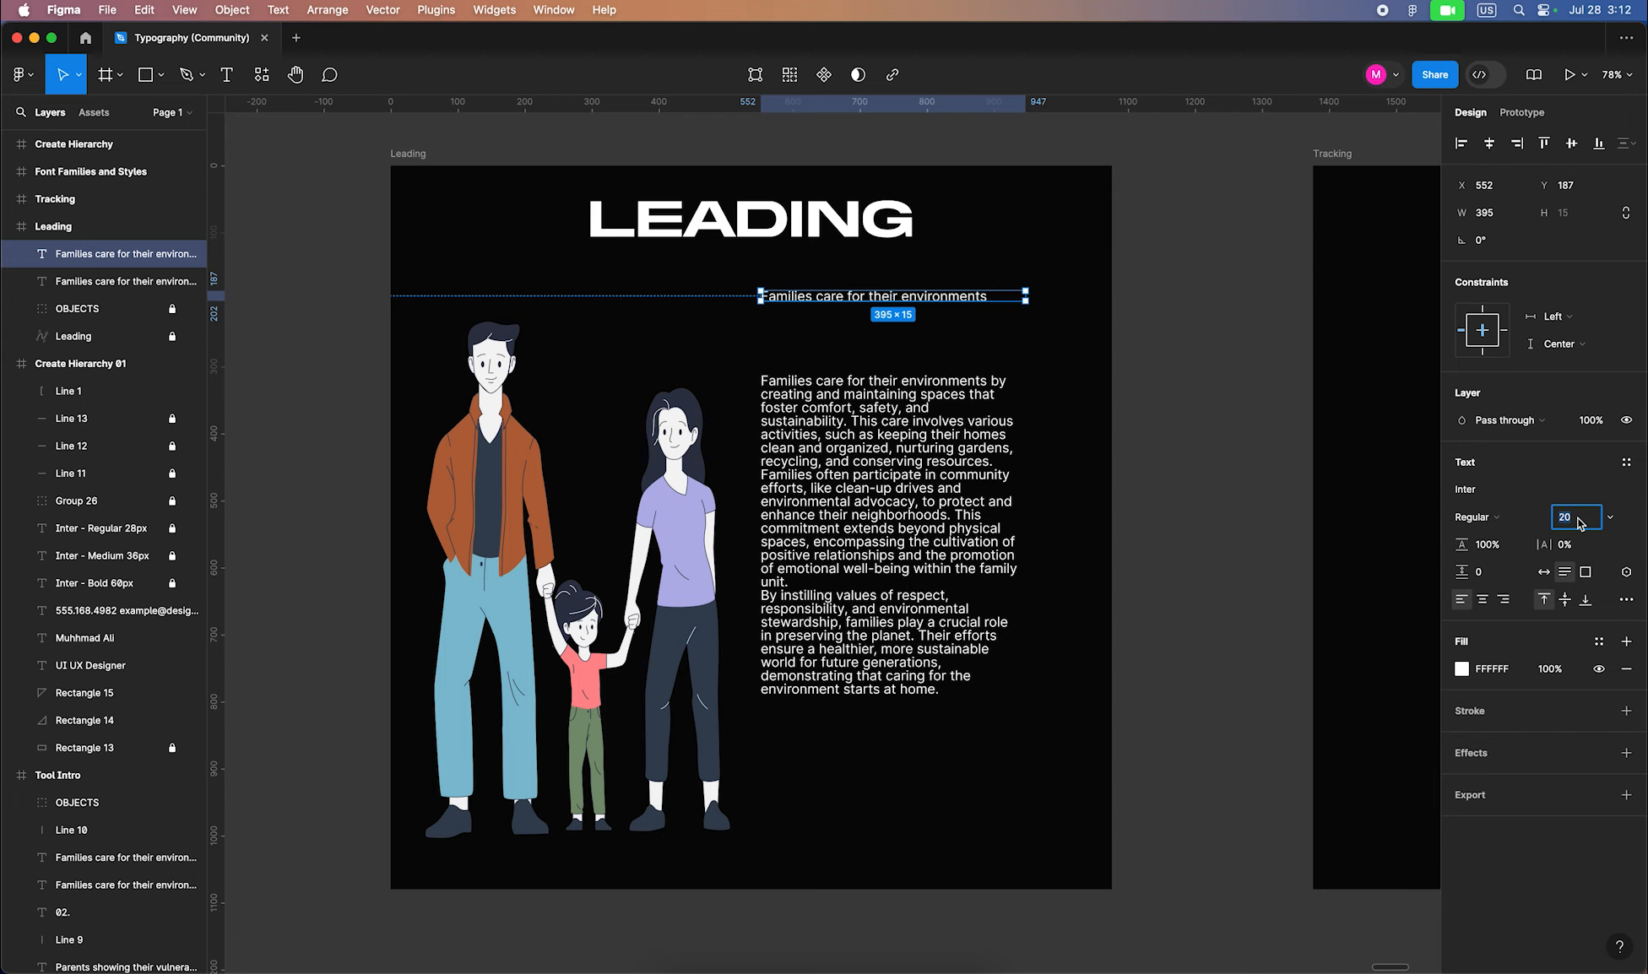
{"action": "key", "text": "Return"}
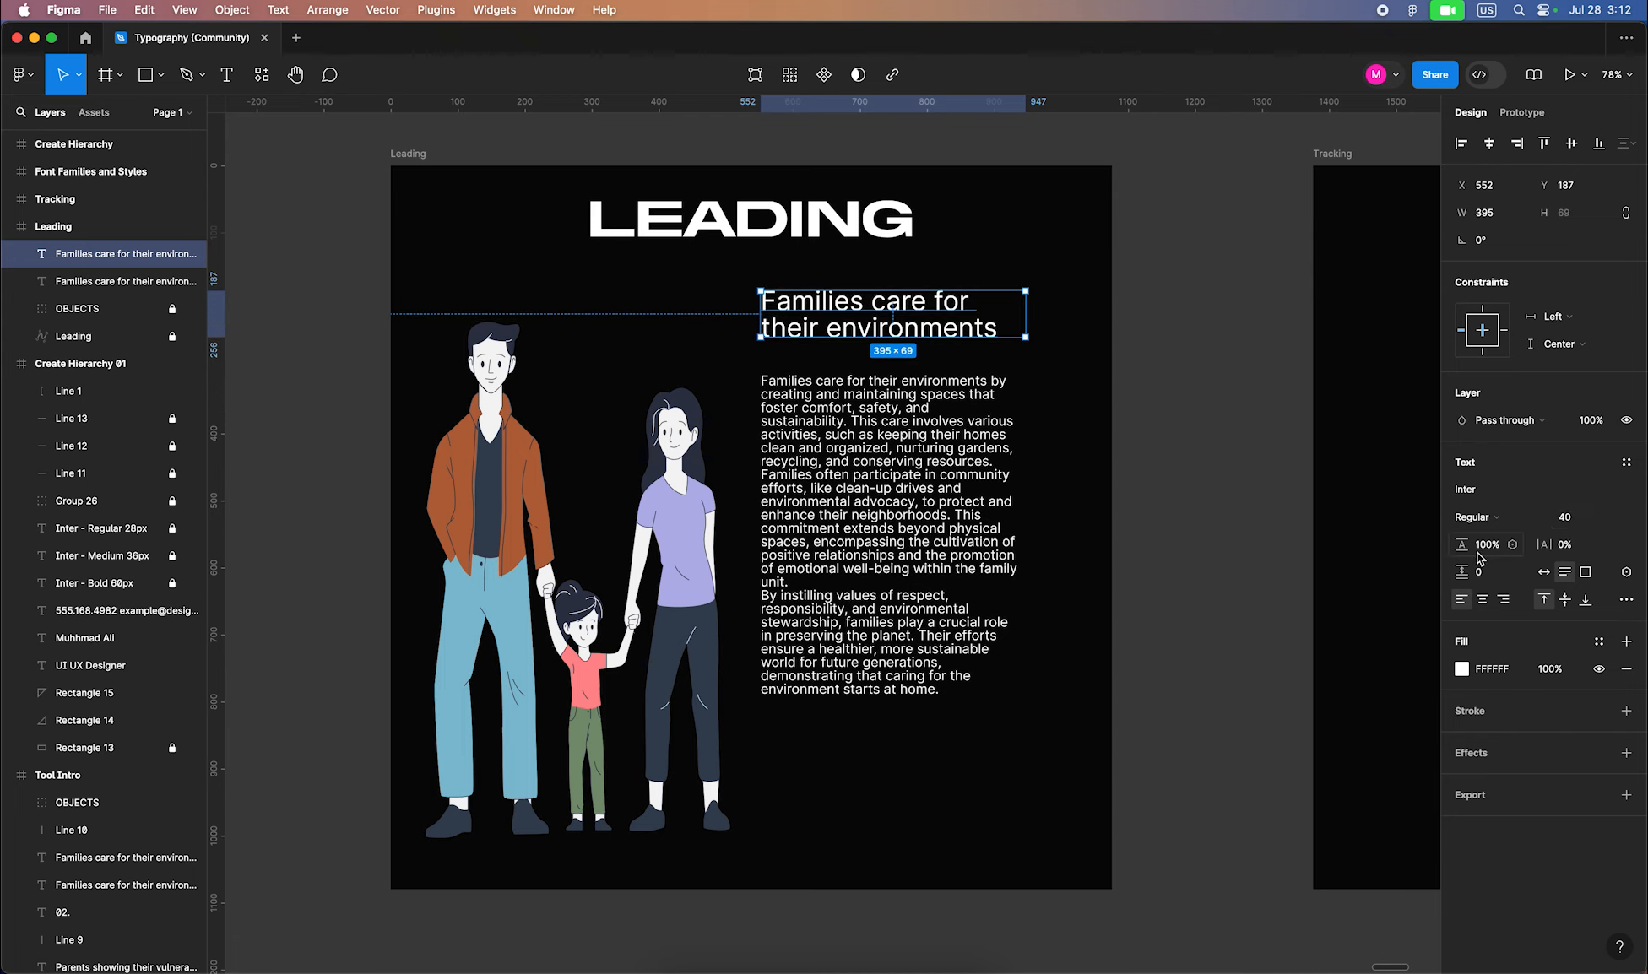
{"action": "left_click_drag", "start_coordinate": [1465, 547], "coordinate": [1489, 548]}
{"action": "left_click_drag", "start_coordinate": [874, 327], "coordinate": [875, 319]}
Move the body paragraphs down, add 54 paragraph spacing, widen the box, and set 130% line height
{"action": "mouse_move", "coordinate": [888, 444]}
{"action": "left_mouse_down"}
{"action": "mouse_move", "coordinate": [884, 515]}
{"action": "mouse_move", "coordinate": [893, 451]}
{"action": "left_mouse_up"}
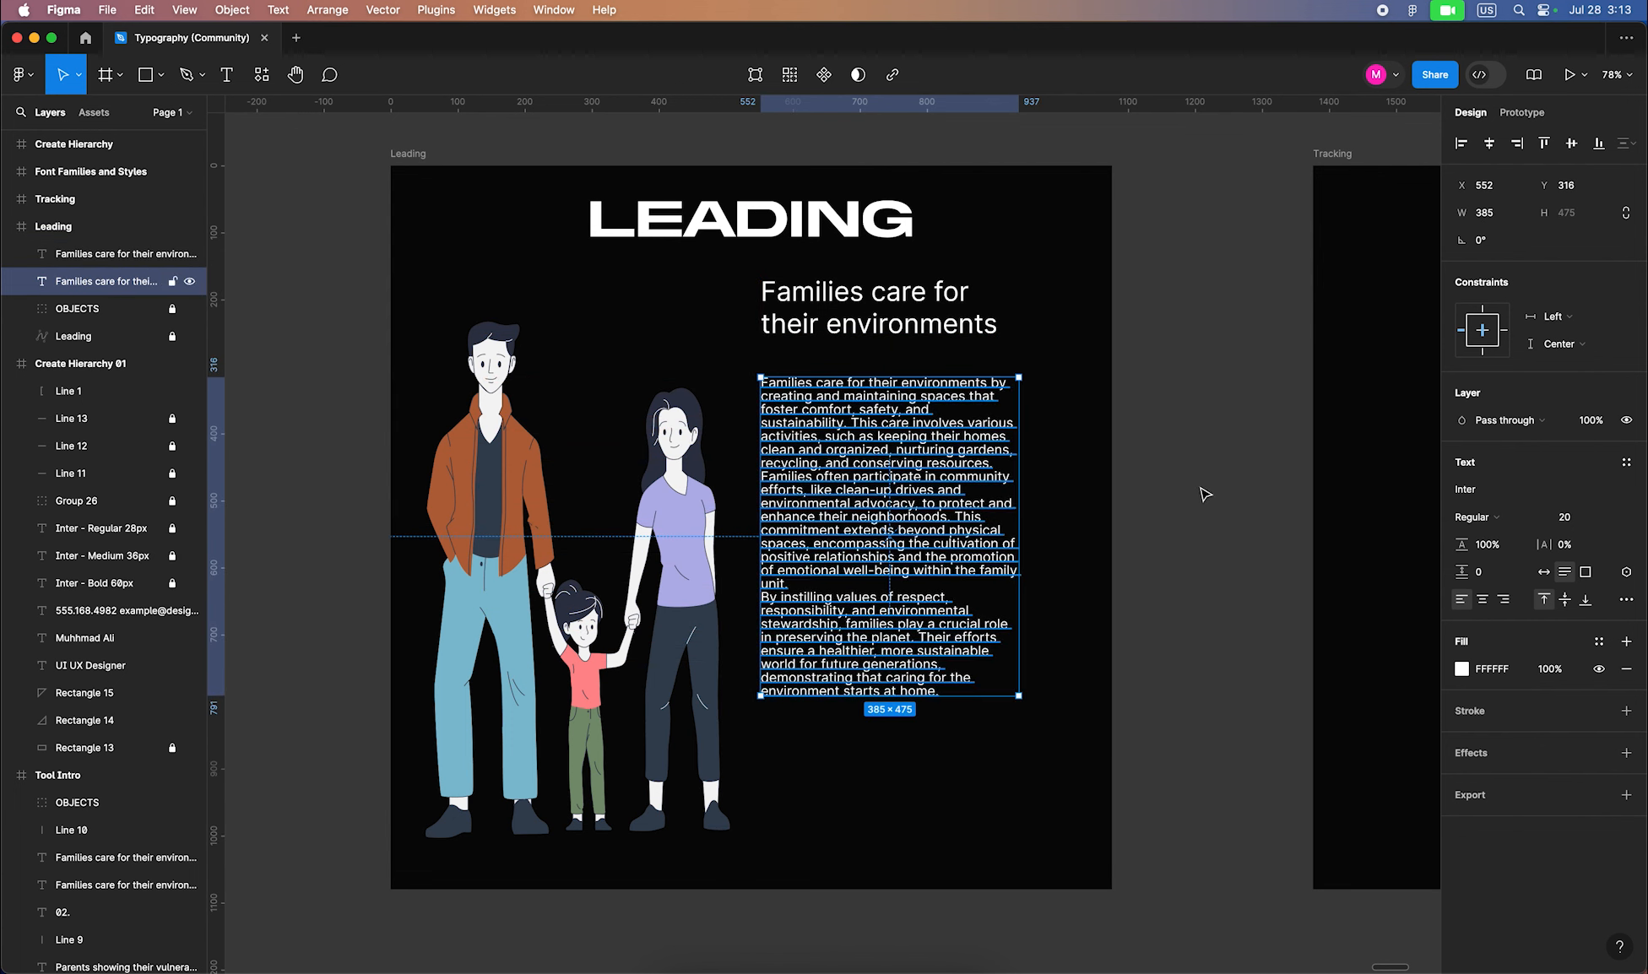
{"action": "left_click_drag", "start_coordinate": [1464, 572], "coordinate": [1552, 572]}
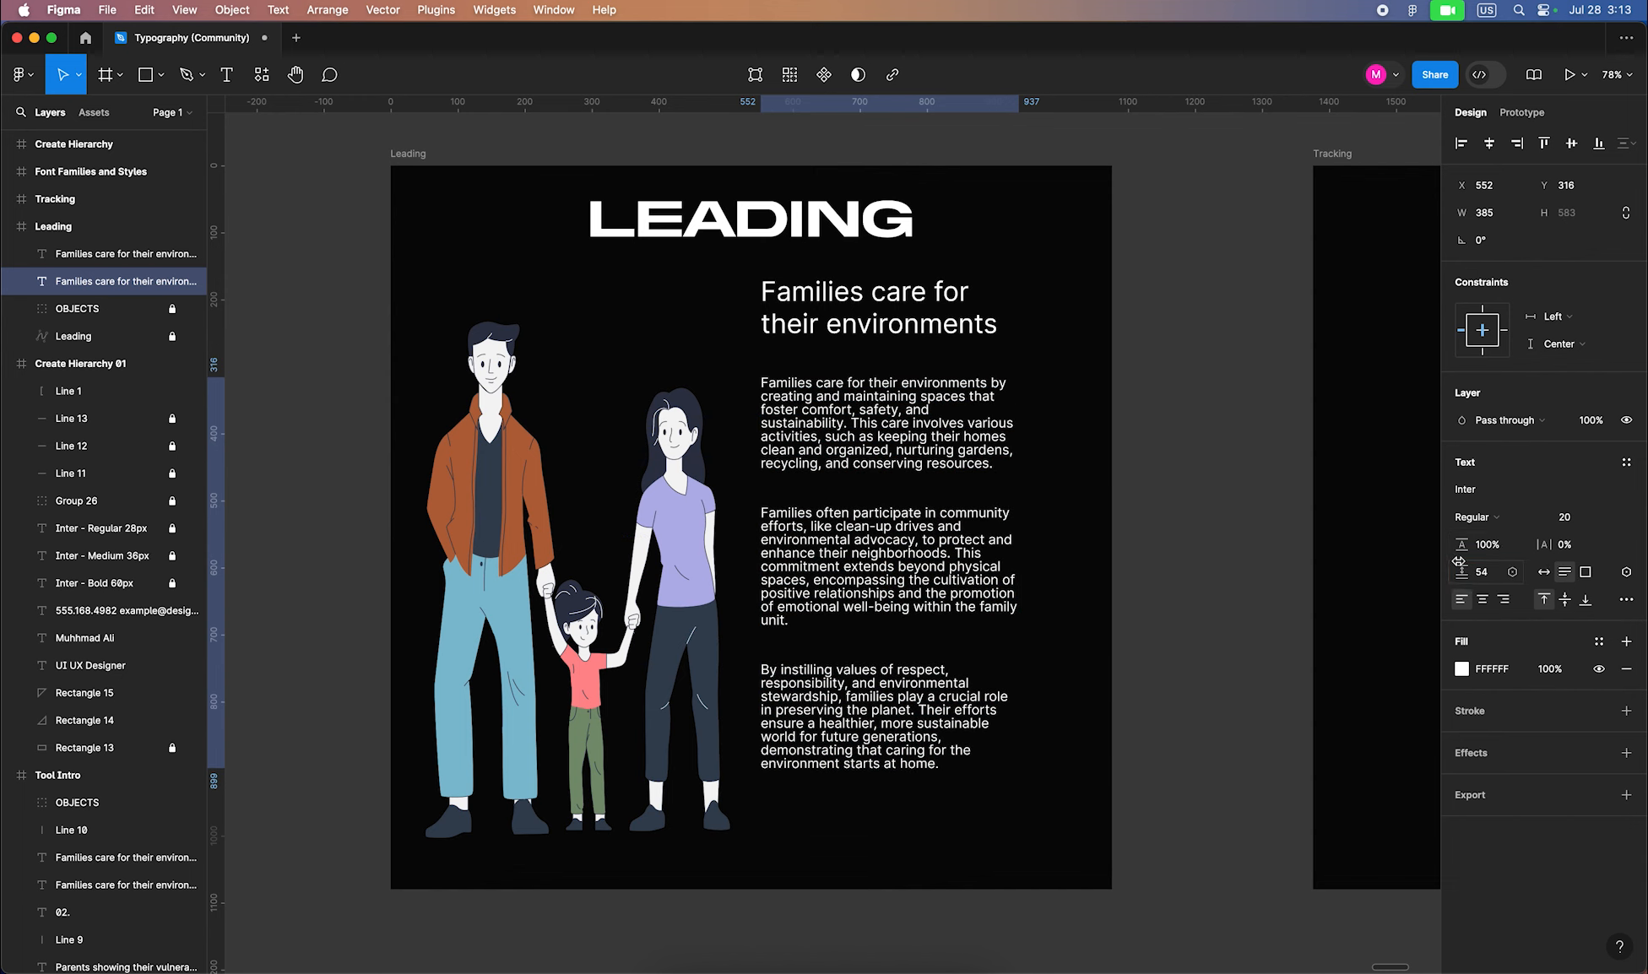
{"action": "left_click_drag", "start_coordinate": [1016, 548], "coordinate": [1054, 553]}
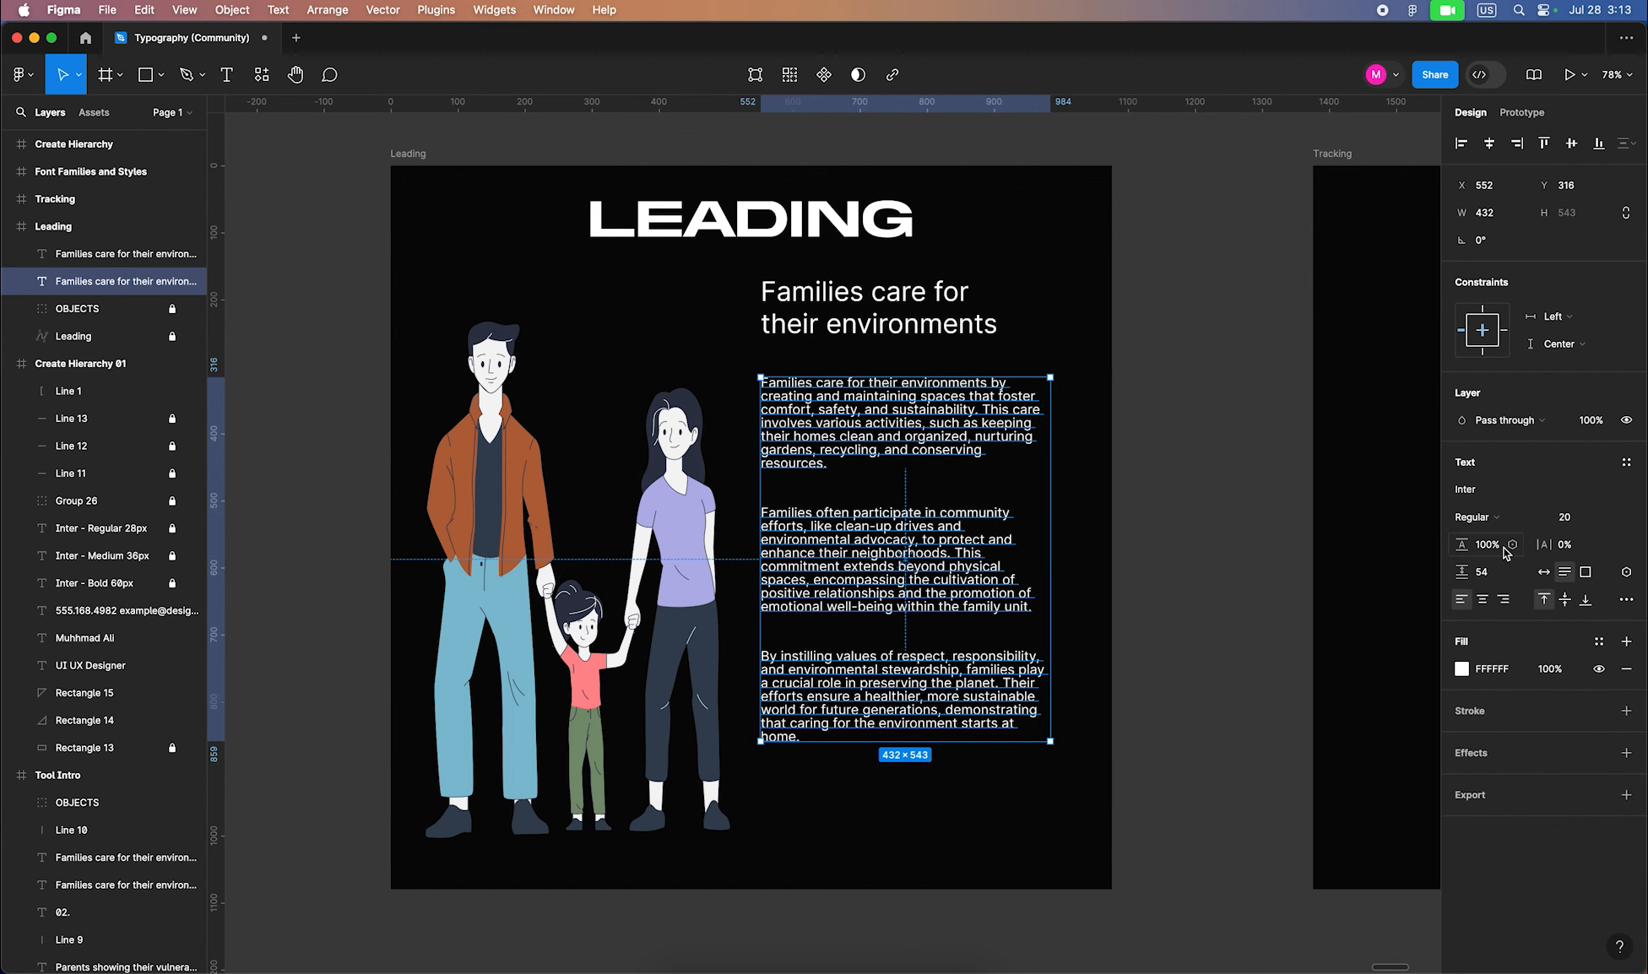
{"action": "left_click_drag", "start_coordinate": [1469, 552], "coordinate": [1520, 554]}
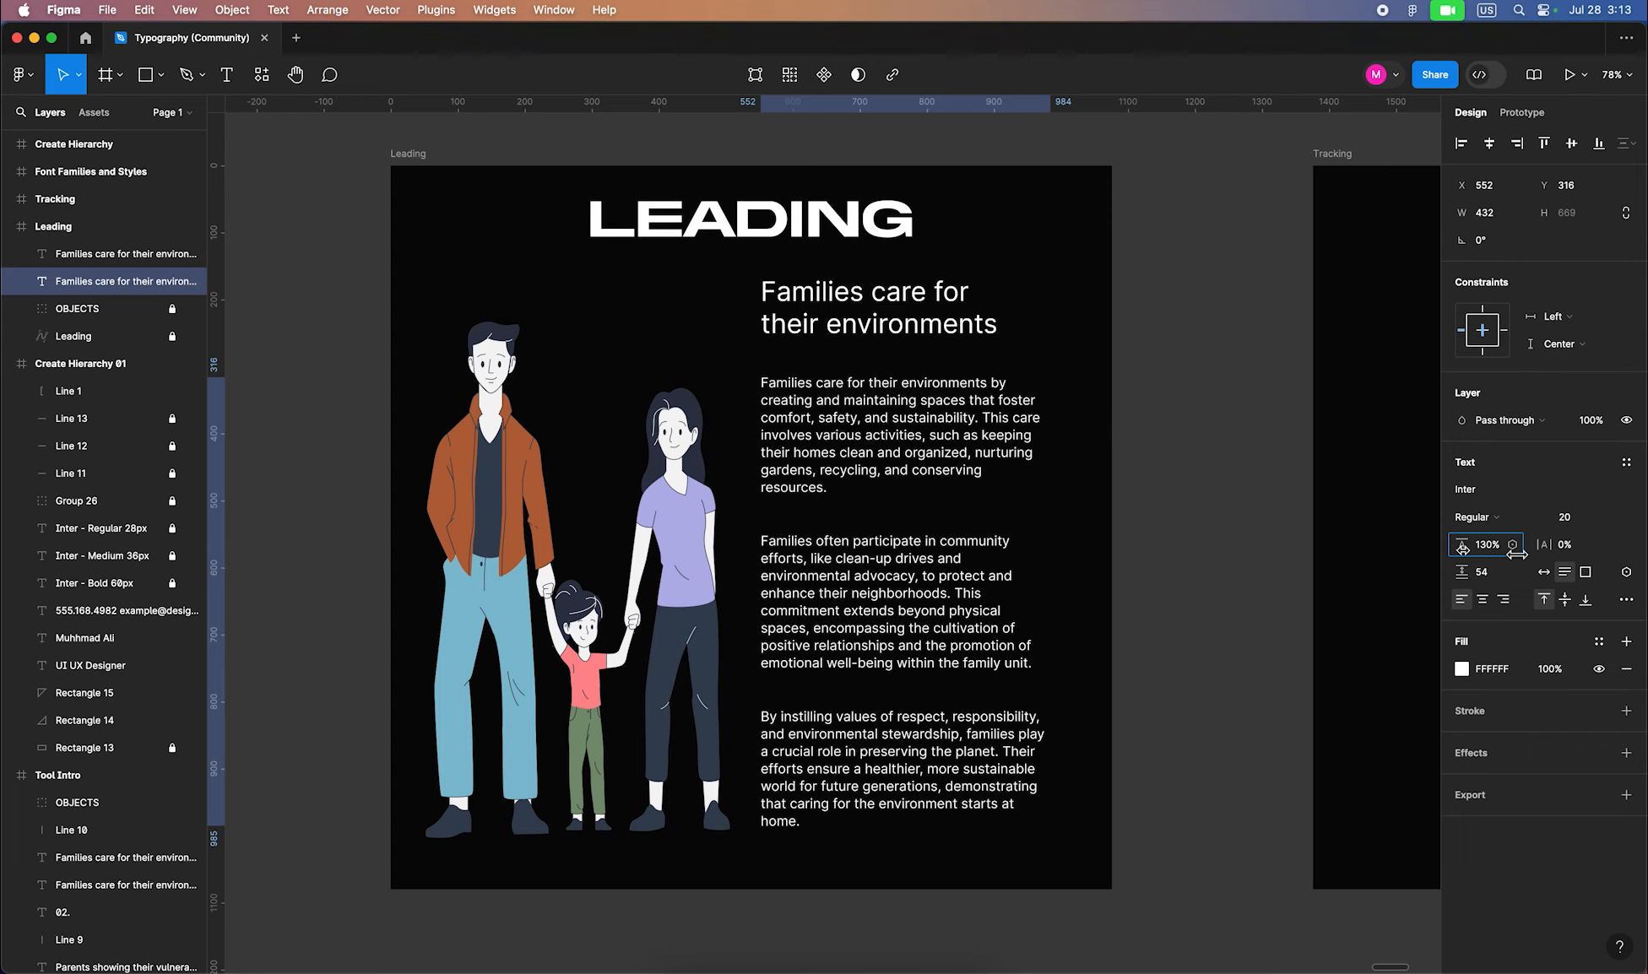
{"action": "left_click", "coordinate": [1299, 456]}
{"action": "left_click_drag", "start_coordinate": [1299, 456], "coordinate": [457, 456]}
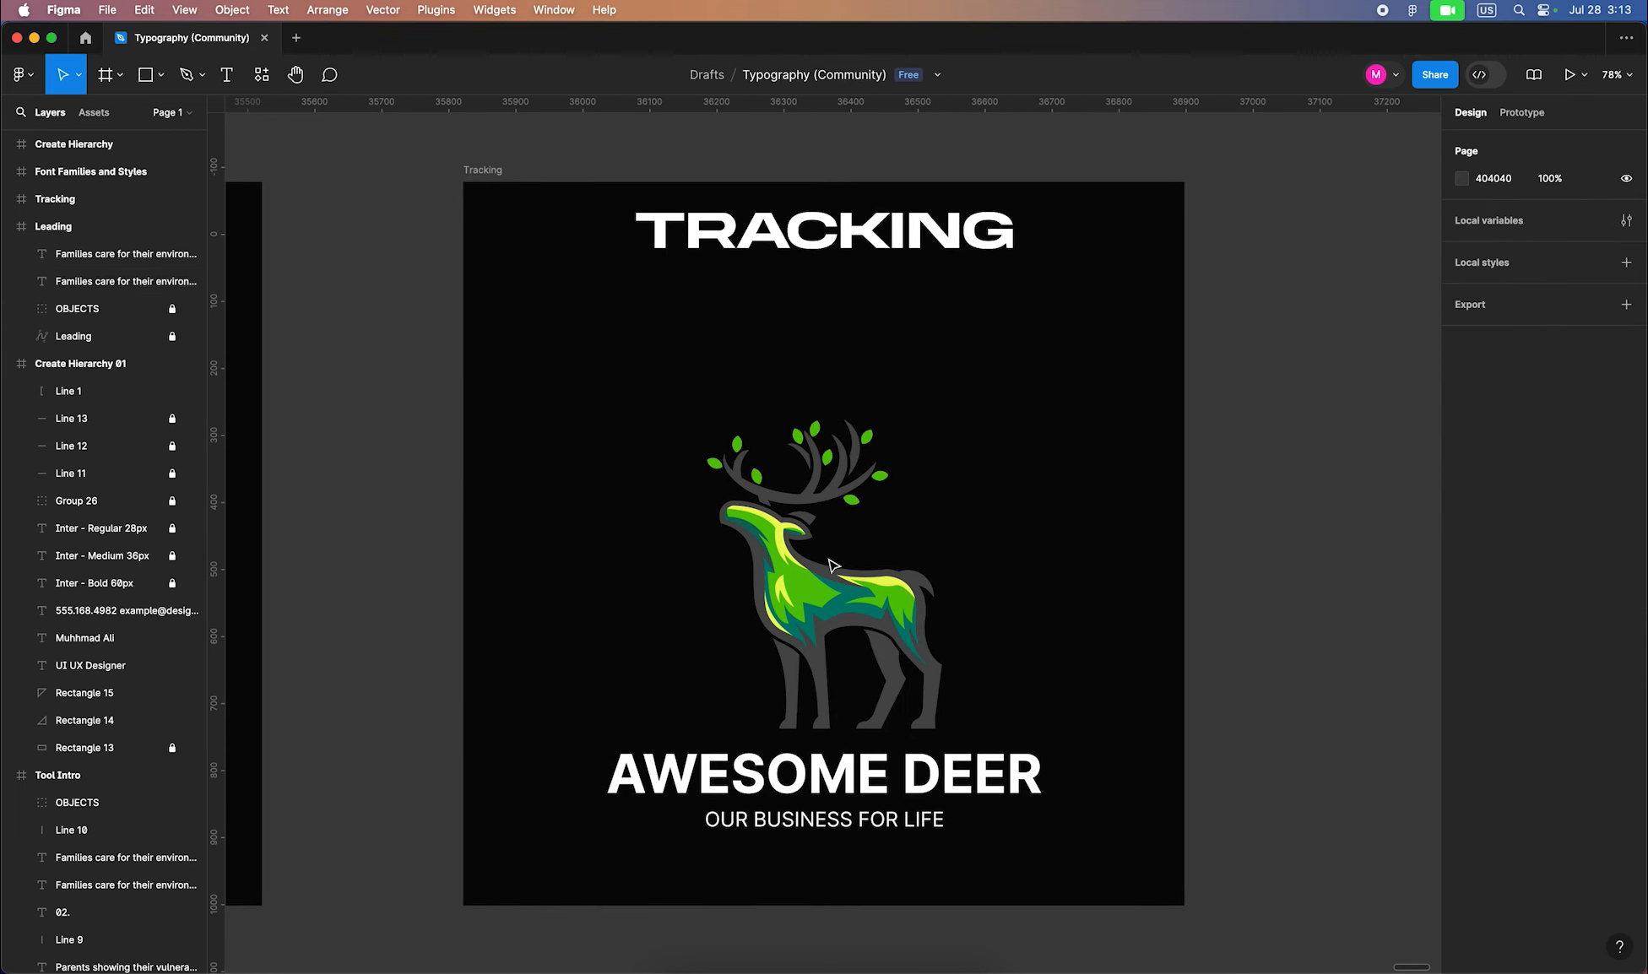
Try a 50 px size on the OUR BUSINESS FOR LIFE tagline, then undo back to 30
{"action": "left_click", "coordinate": [799, 586]}
{"action": "left_click", "coordinate": [696, 771]}
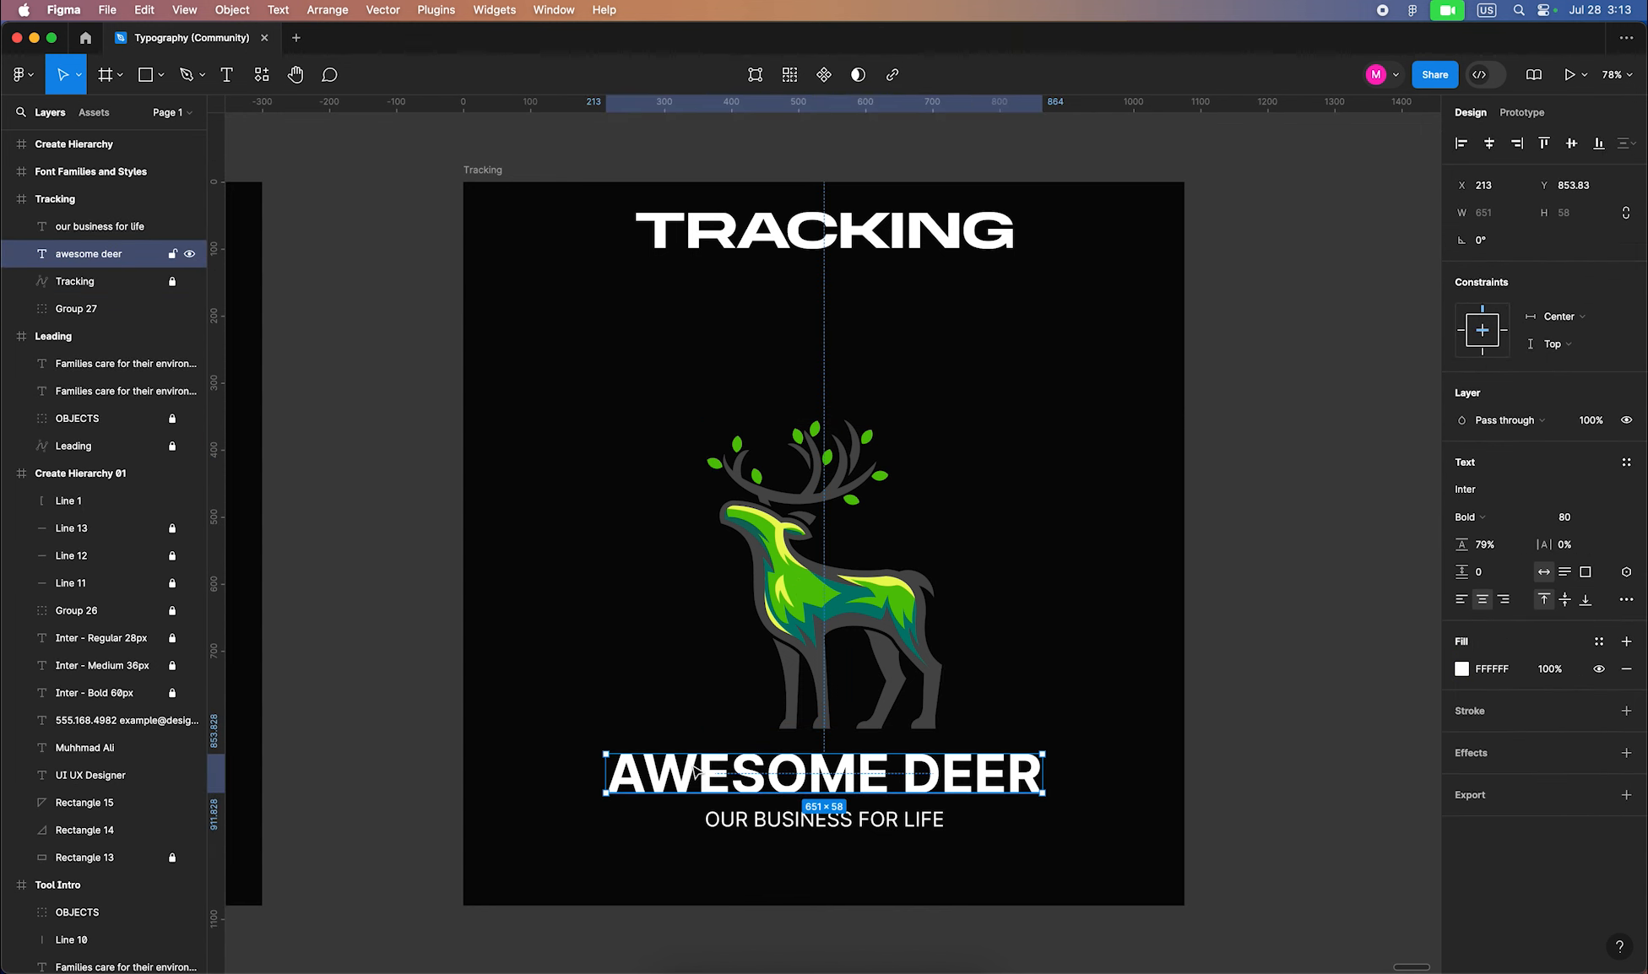
{"action": "left_click", "coordinate": [800, 822]}
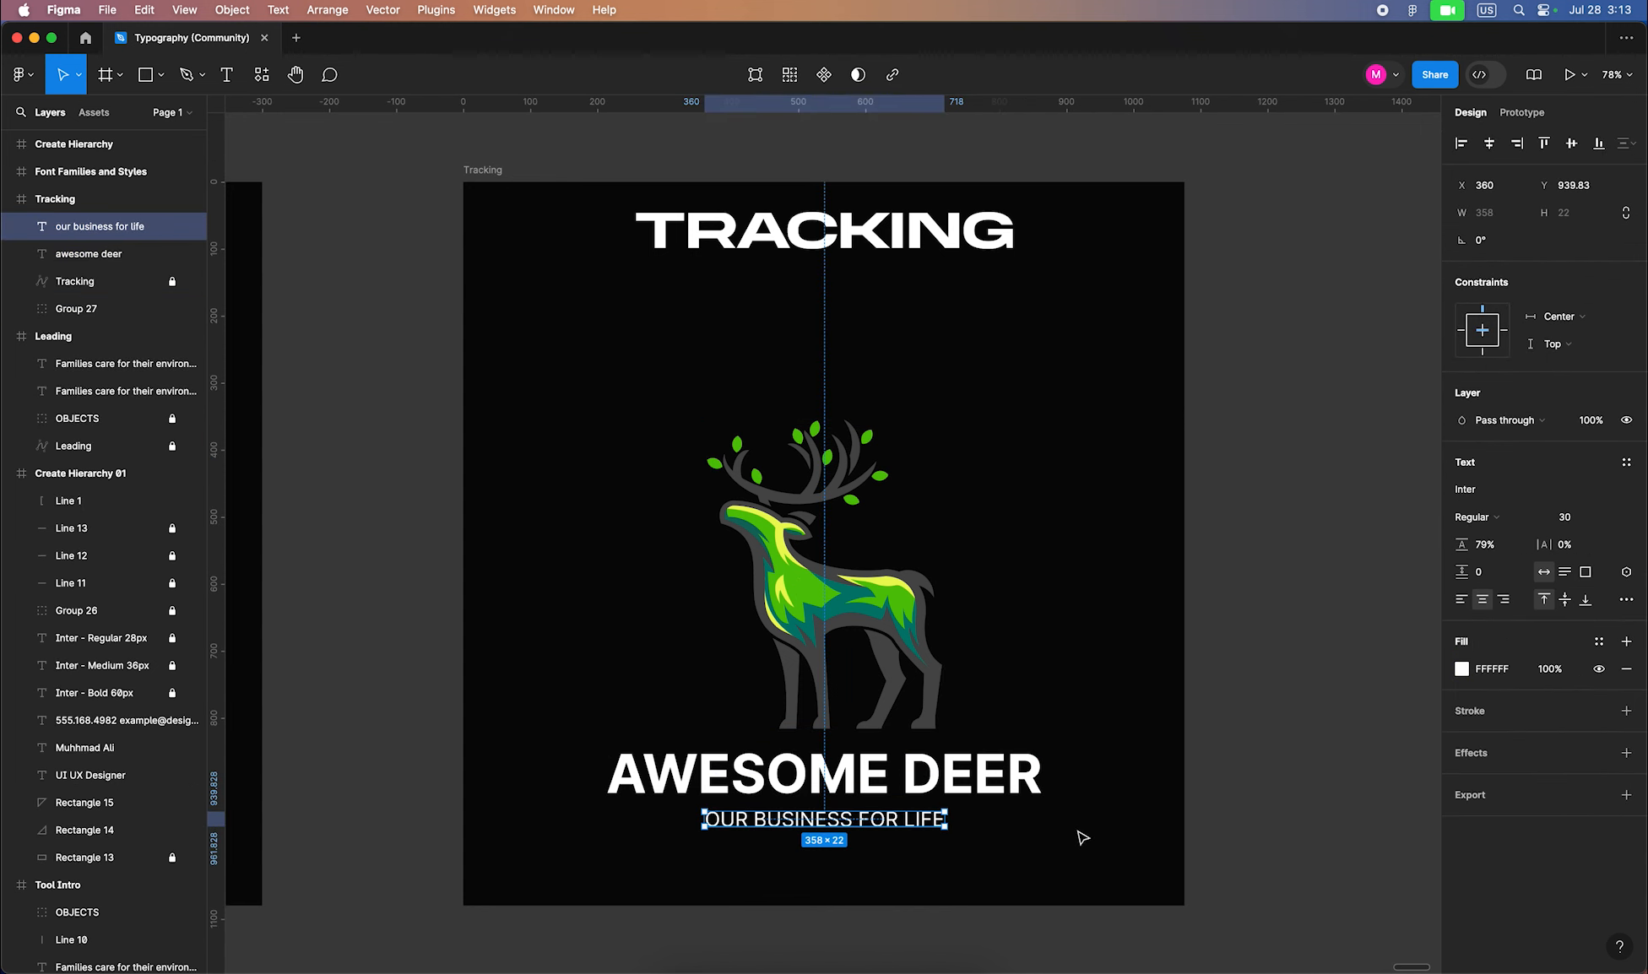
{"action": "left_click", "coordinate": [1572, 520]}
{"action": "type", "text": "50"}
{"action": "key", "text": "Return"}
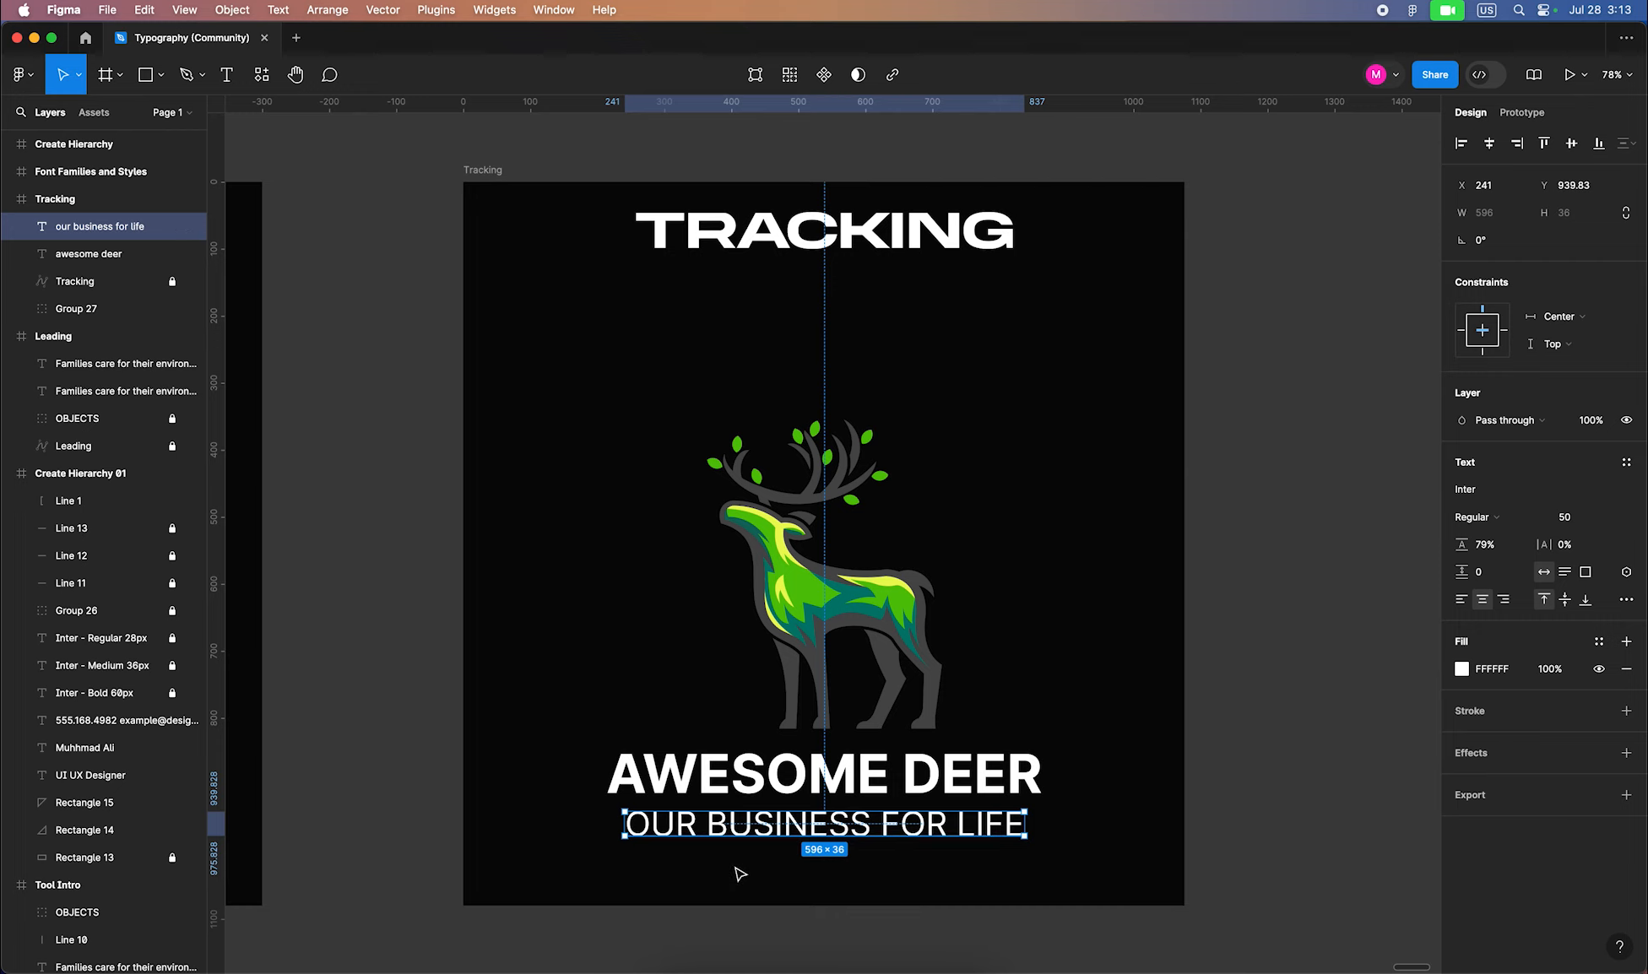
{"action": "key", "text": "super+z"}
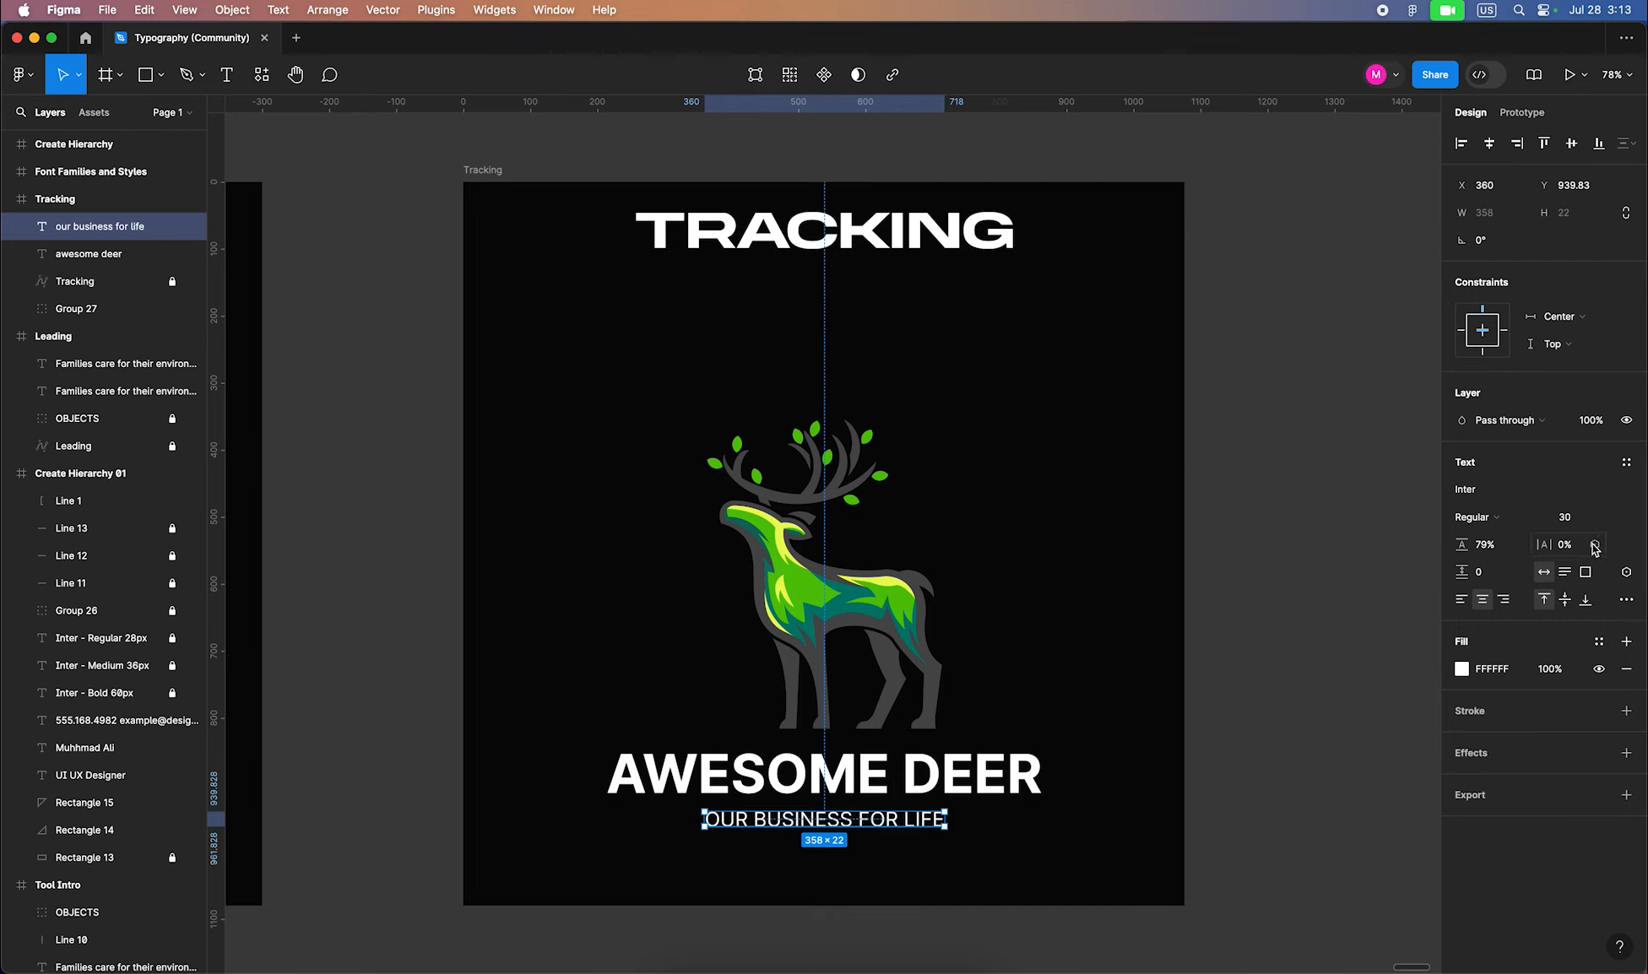
Increase the tagline's letter spacing to 38% and check it under AWESOME DEER
{"action": "left_click_drag", "start_coordinate": [1544, 545], "coordinate": [1601, 541]}
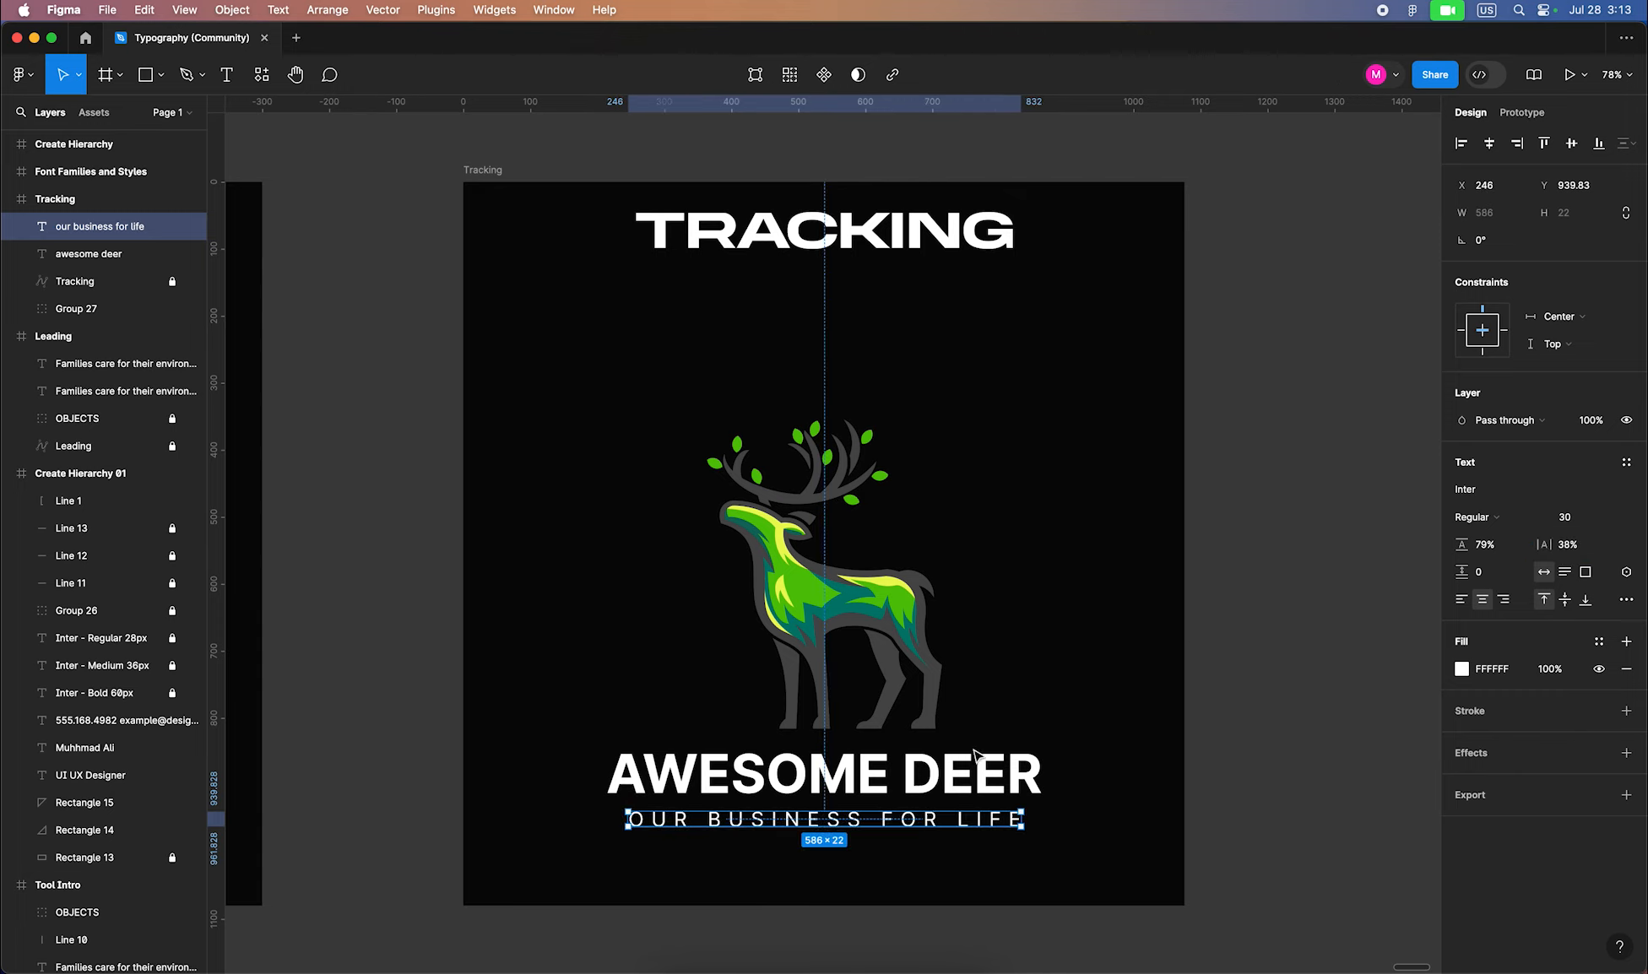
{"action": "left_click", "coordinate": [1137, 622]}
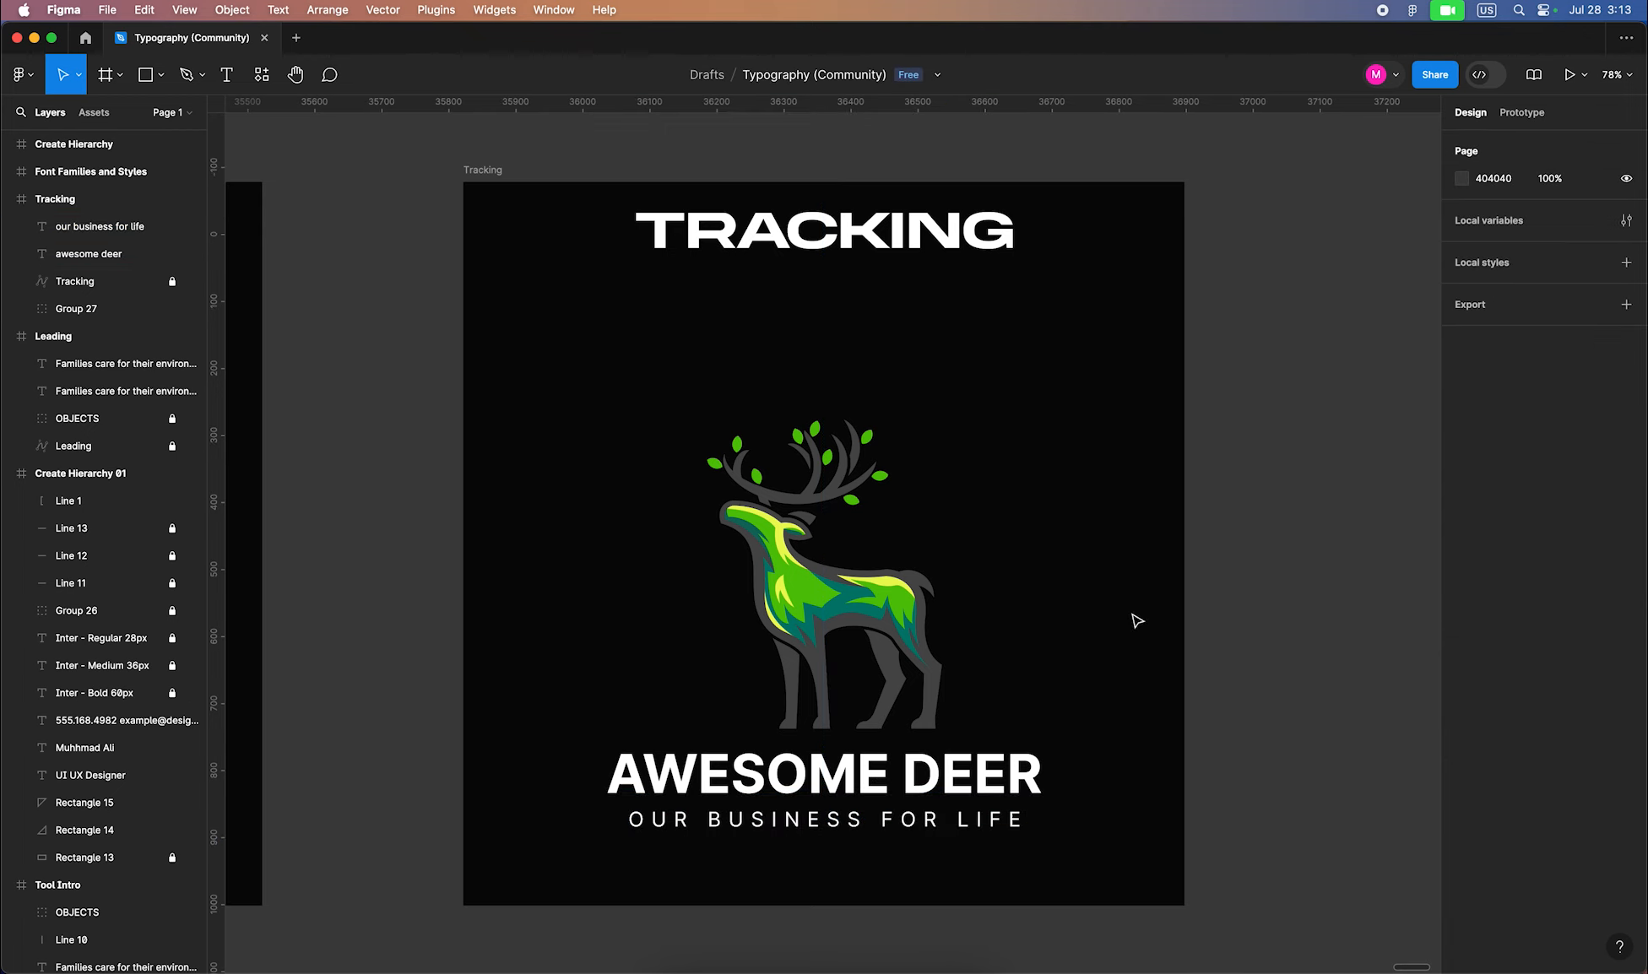
{"action": "left_click", "coordinate": [686, 829]}
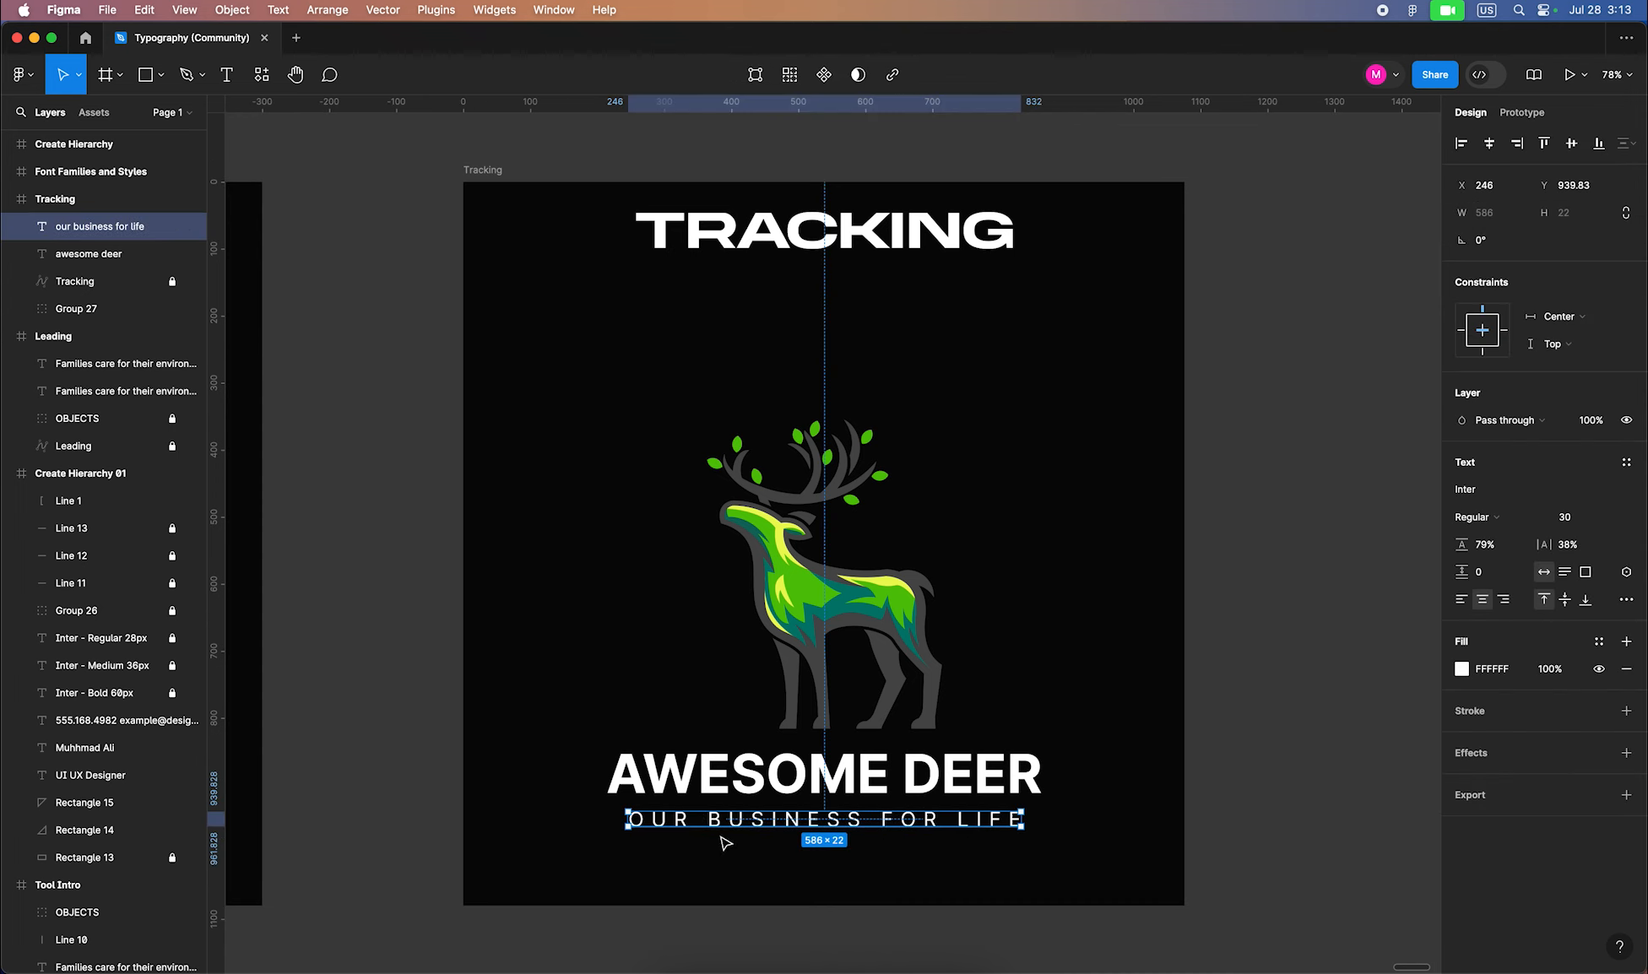
{"action": "left_click", "coordinate": [728, 798]}
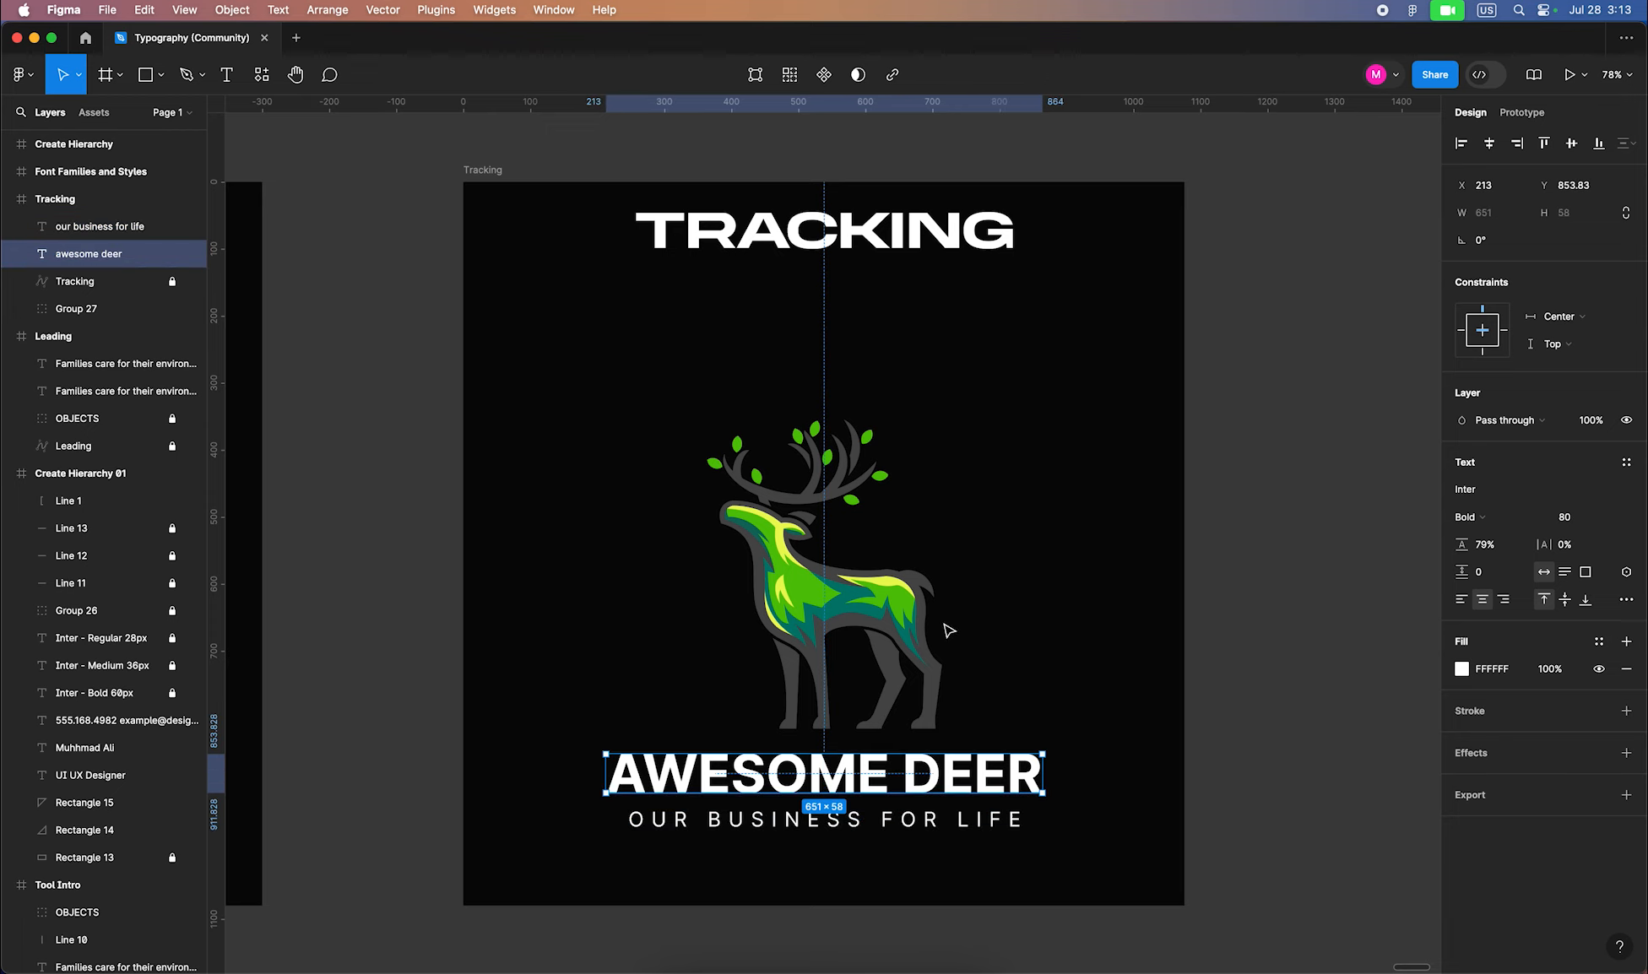